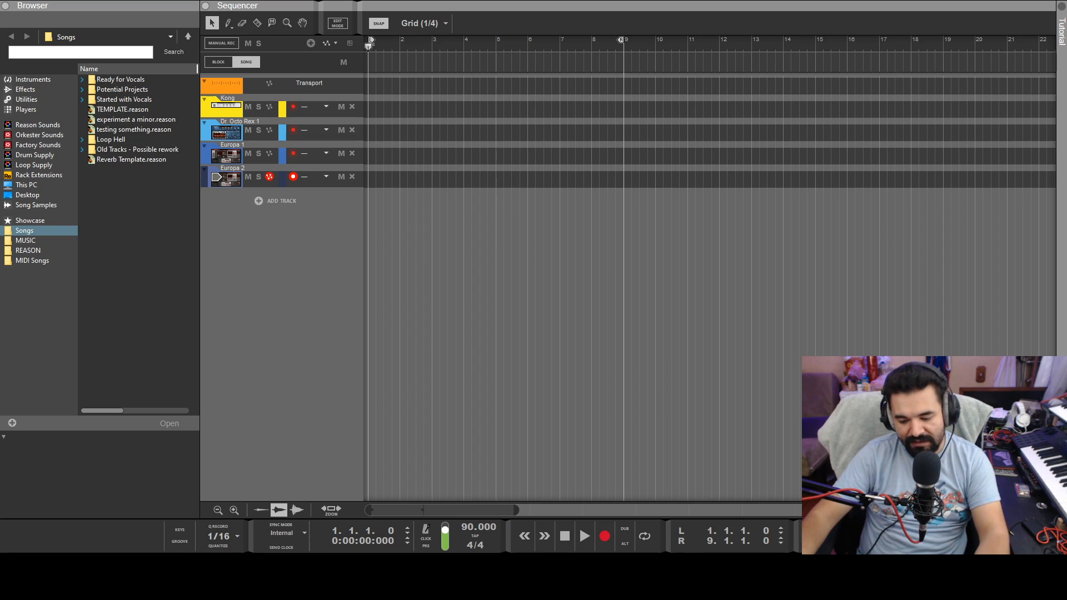
# - Add hits at steps 1 and 3 of the G1 lane in the second Drum Sequencer above Kong
pyautogui.click(282, 333)
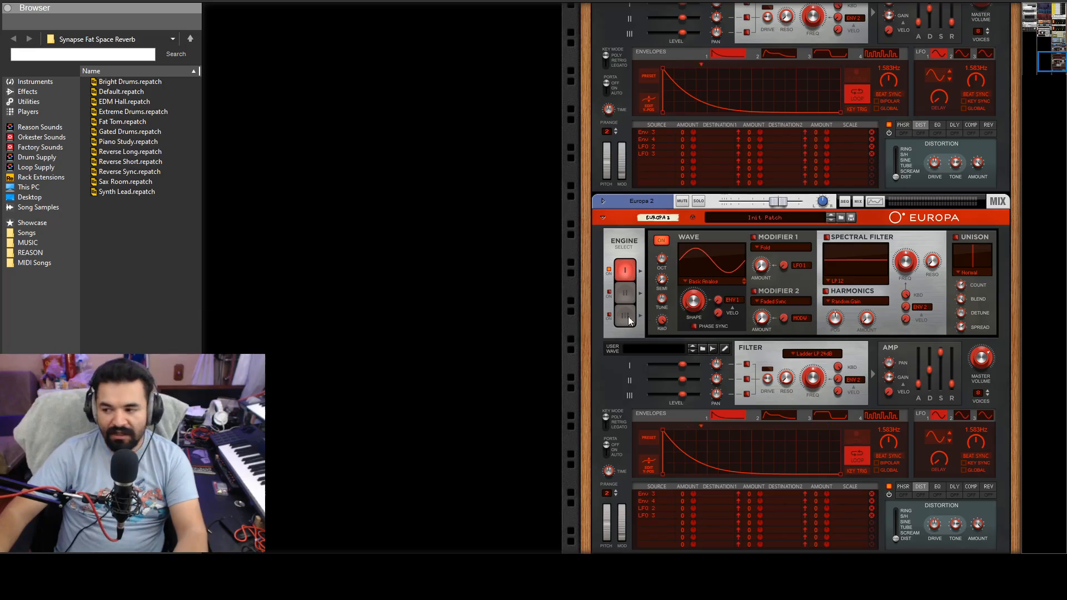
pyautogui.scroll(10, 652, 312)
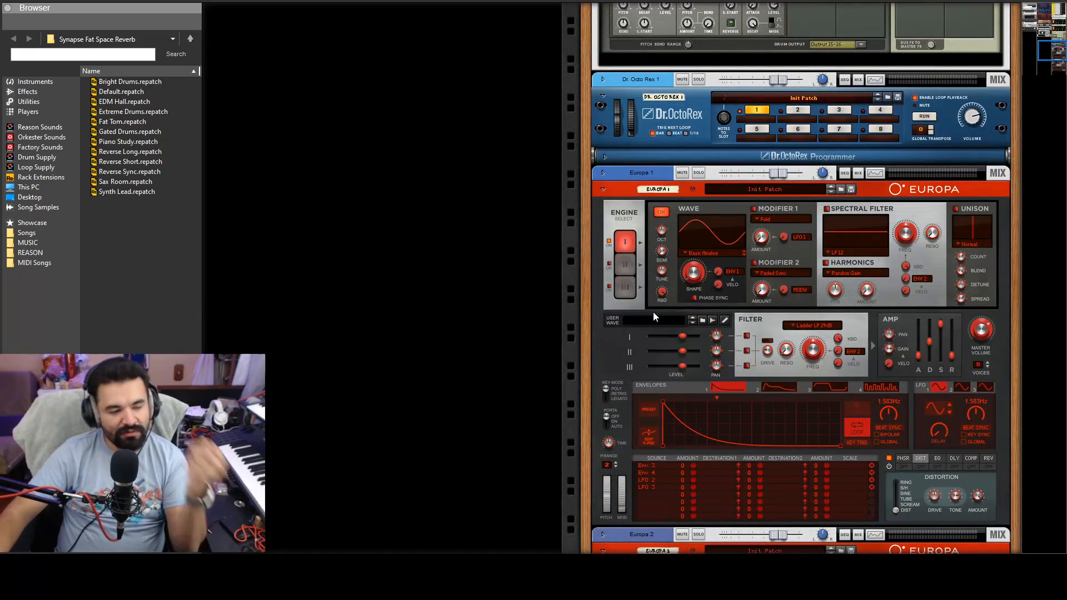
pyautogui.scroll(20, 652, 312)
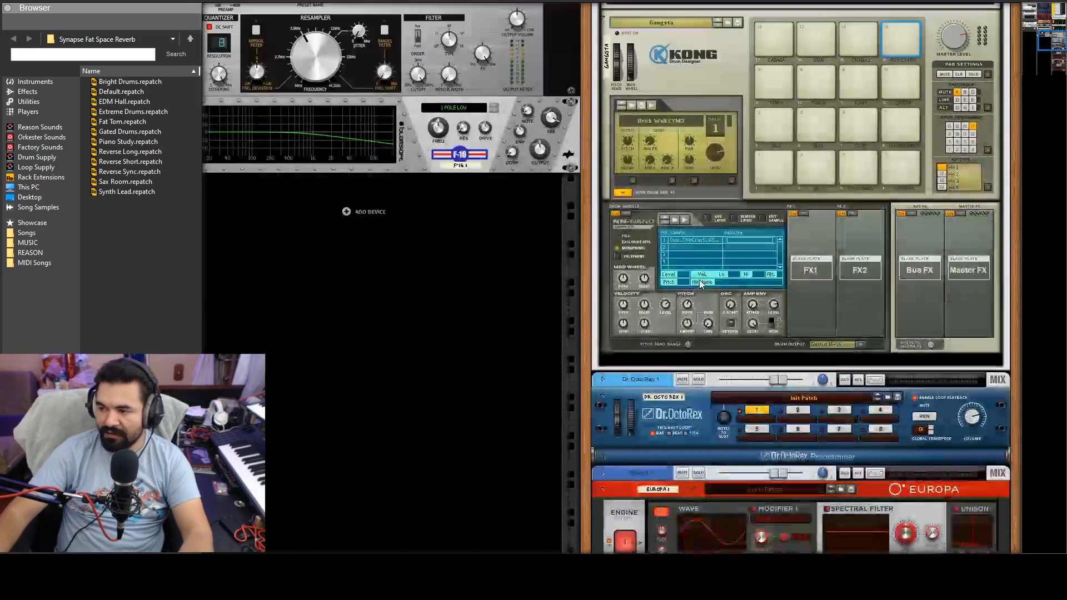
pyautogui.scroll(-5, 723, 311)
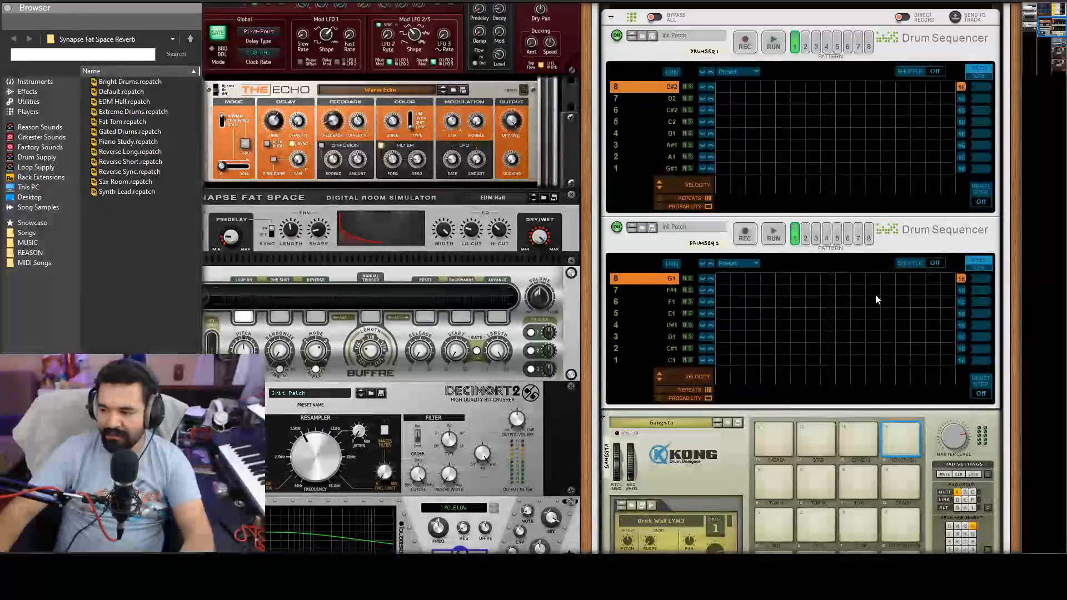
pyautogui.click(722, 278)
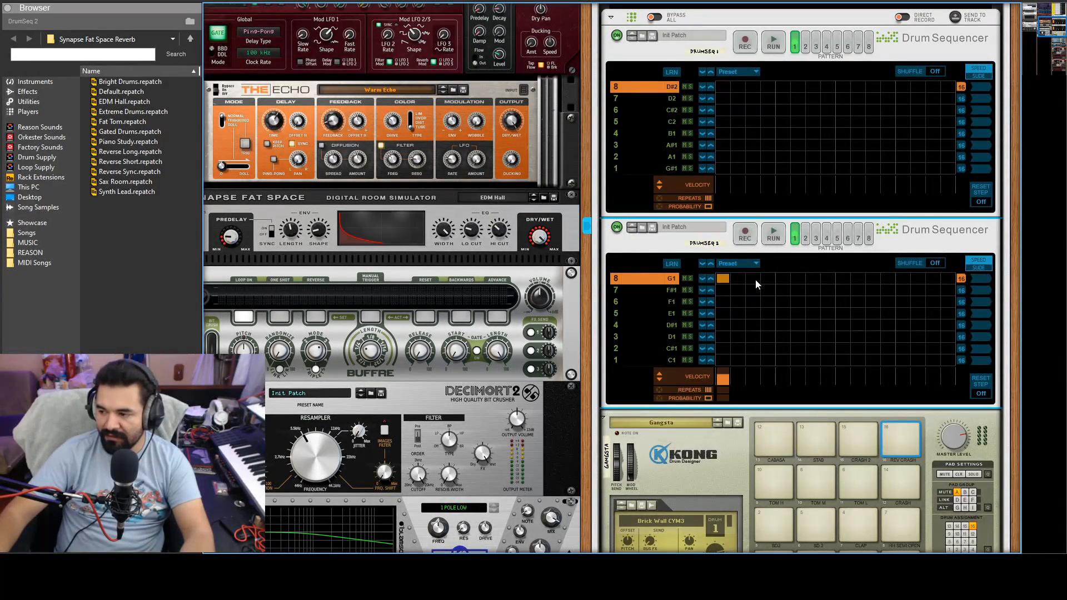
pyautogui.click(753, 278)
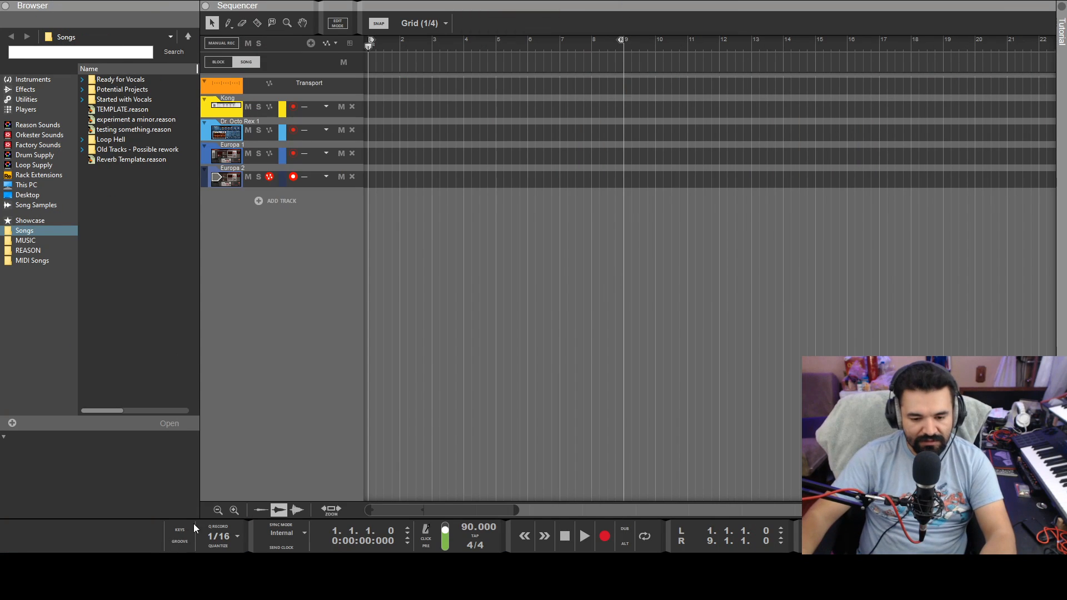
# - Set the song tempo to 108 BPM
pyautogui.write('104')
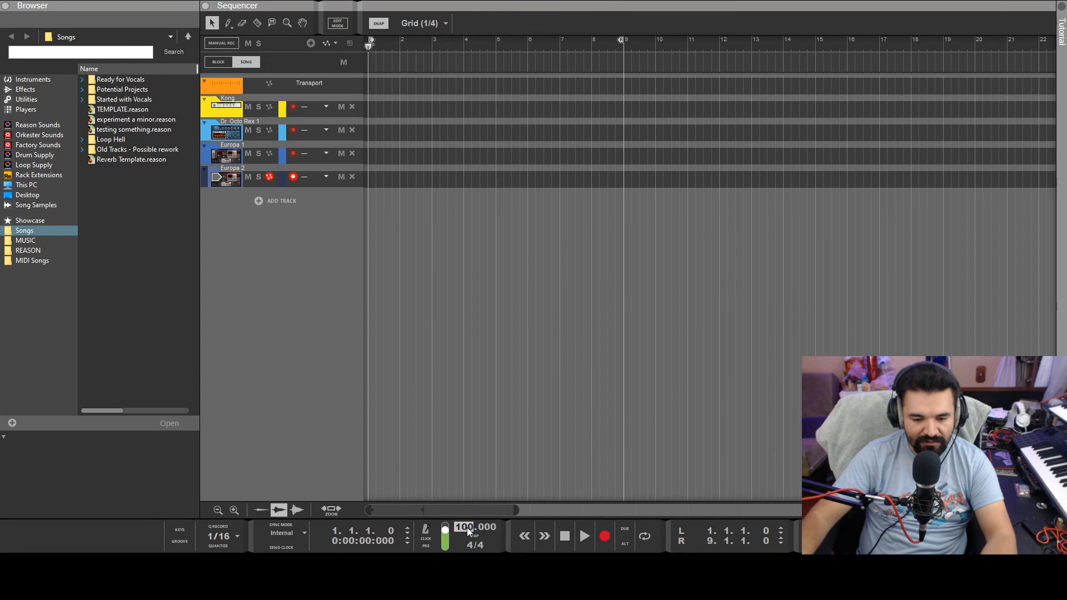
pyautogui.press('Up')
pyautogui.press('Up')
pyautogui.press('Up')
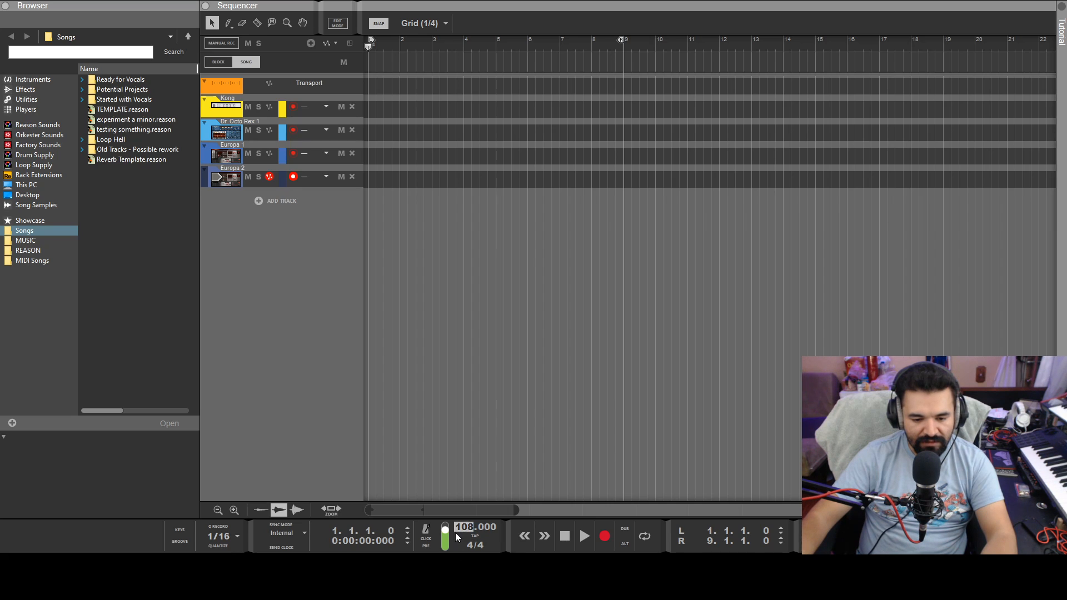
pyautogui.press('Return')
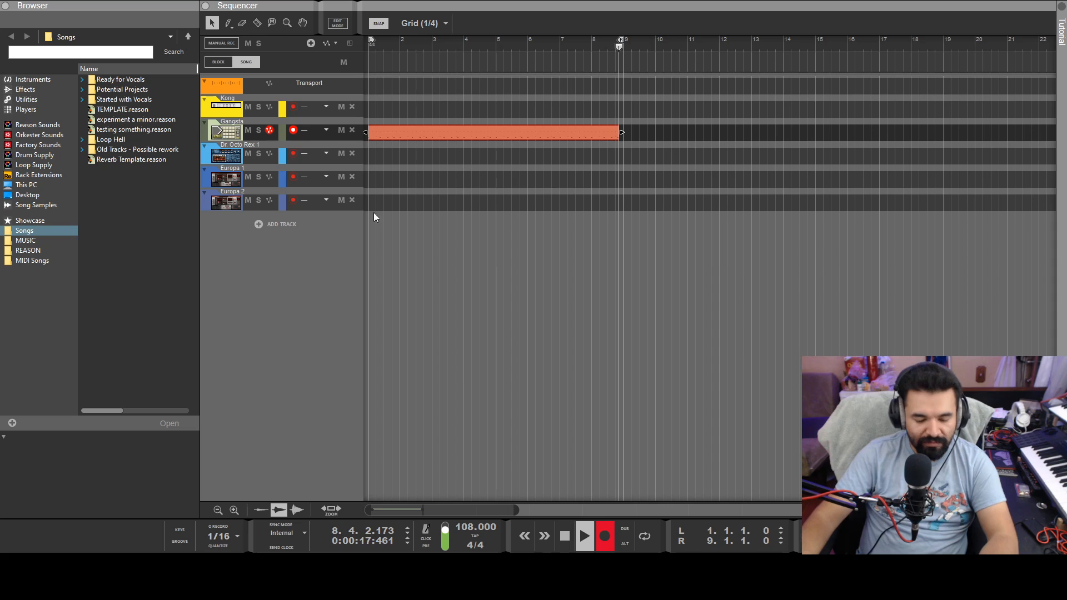
# - Stop the recording and cut all HH SEMI OPEN notes out of the recorded Gangsta clip
pyautogui.press('space')
pyautogui.doubleClick(404, 138)
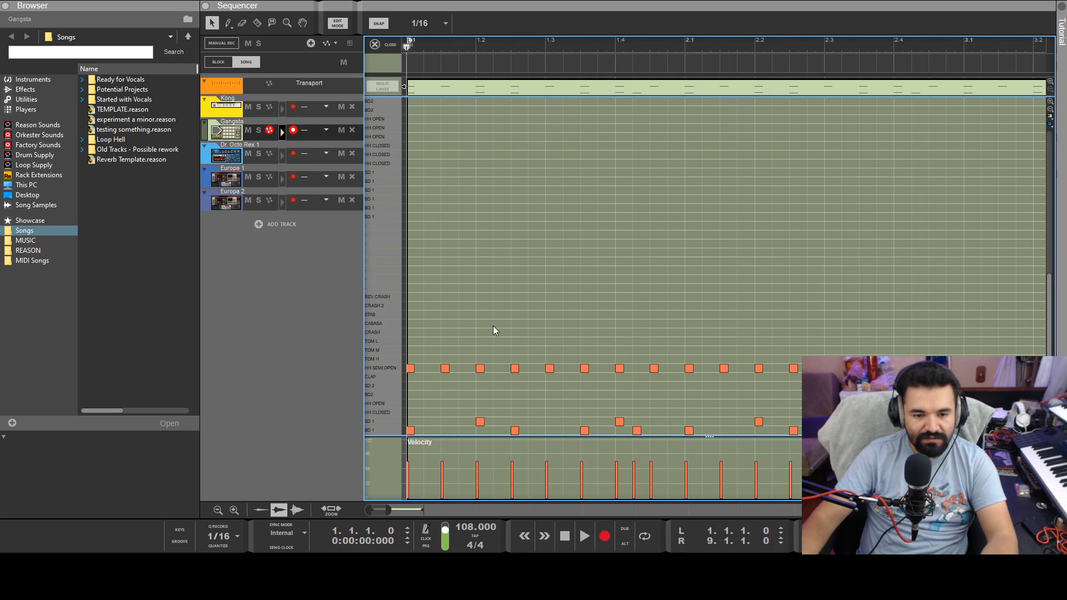
pyautogui.click(386, 368)
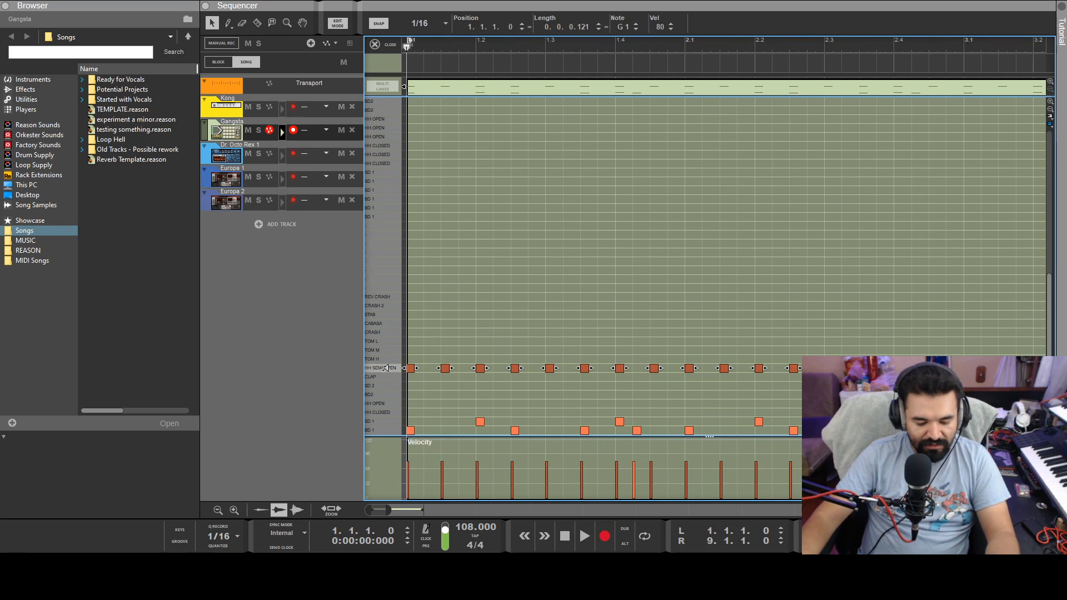
pyautogui.click(340, 25)
# - Add a note lane to the Gangsta track, draw an eight-bar clip from bar 1 and paste the hi-hat notes into it
pyautogui.press(',')
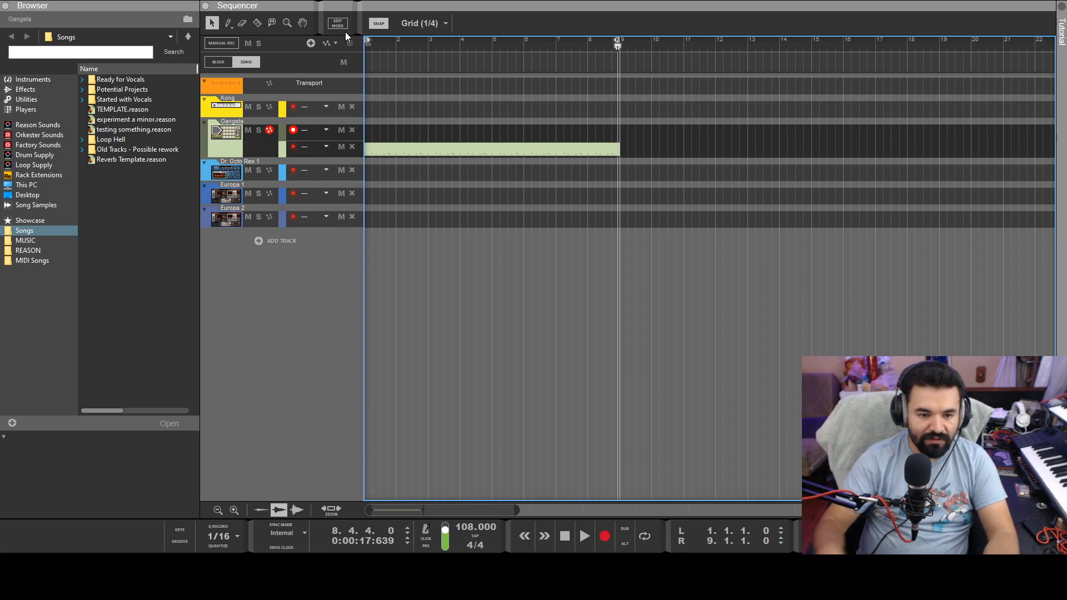
pyautogui.moveTo(368, 128); pyautogui.dragTo(618, 129)
pyautogui.doubleClick(582, 127)
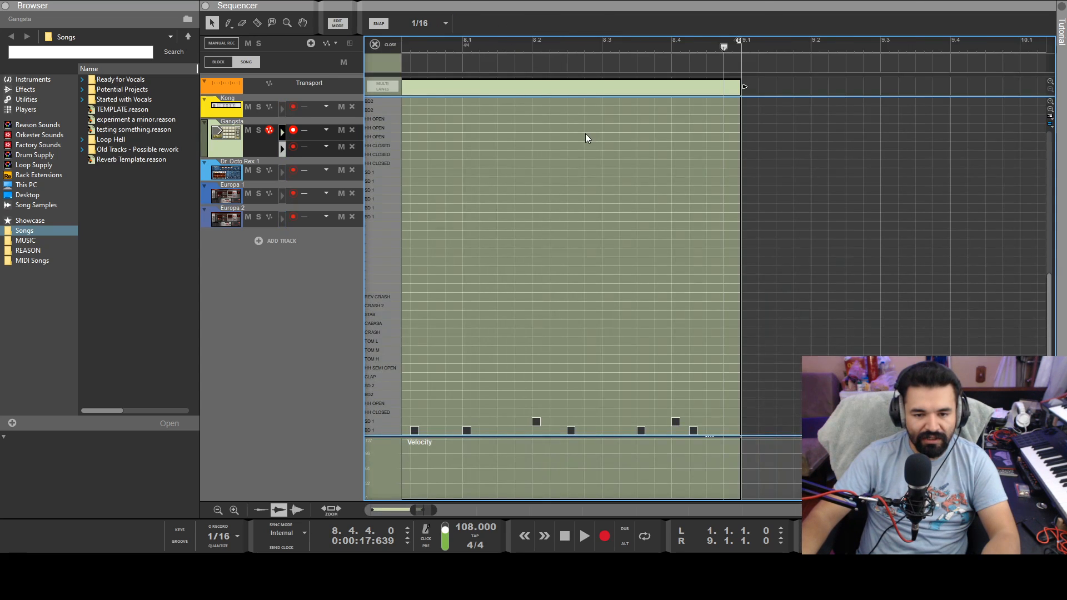
pyautogui.doubleClick(565, 549)
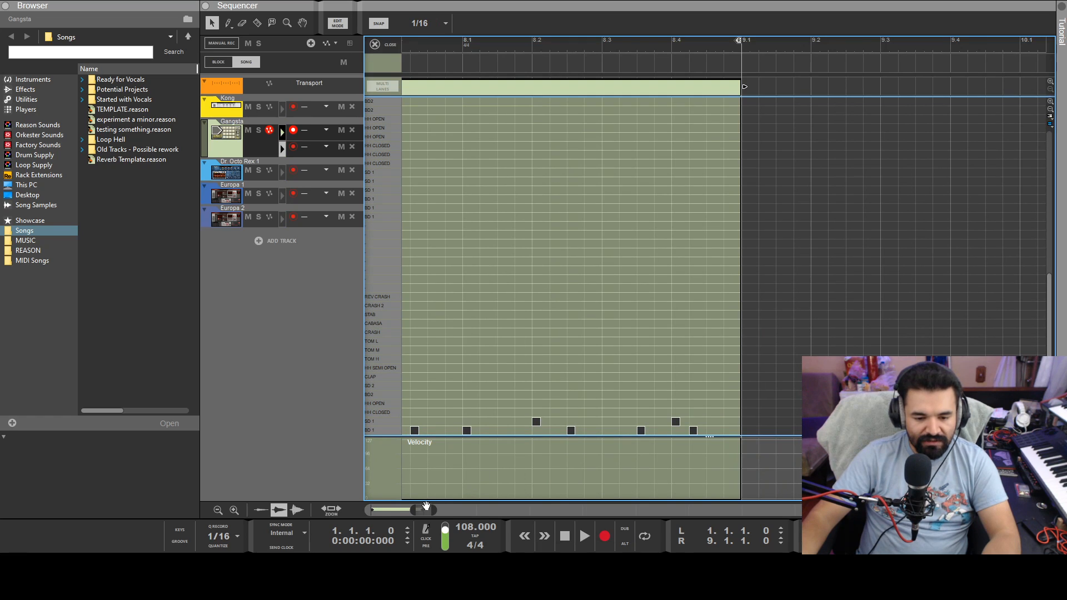
pyautogui.hotkey('ctrl', 'v')
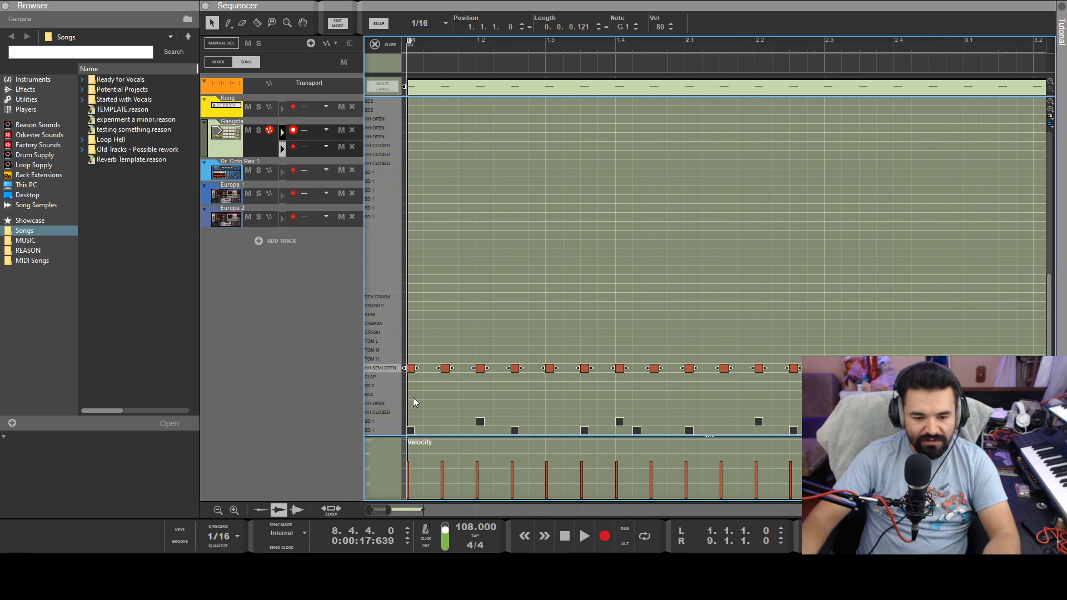
pyautogui.click(337, 24)
# - Cut all kick notes on the C 1 row out of the originally recorded Gangsta clip
pyautogui.doubleClick(434, 156)
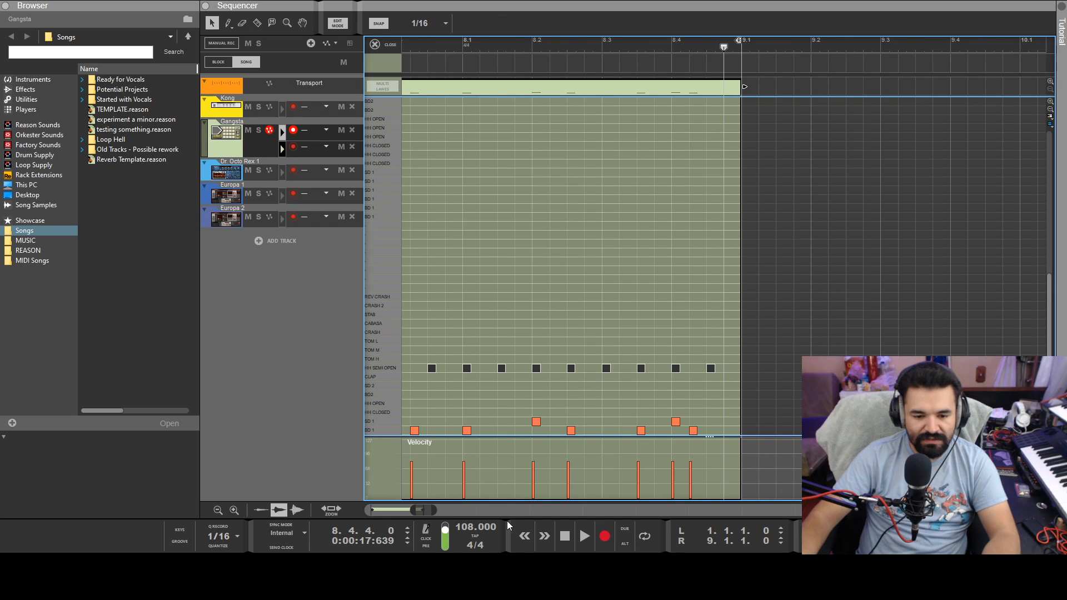
pyautogui.click(380, 430)
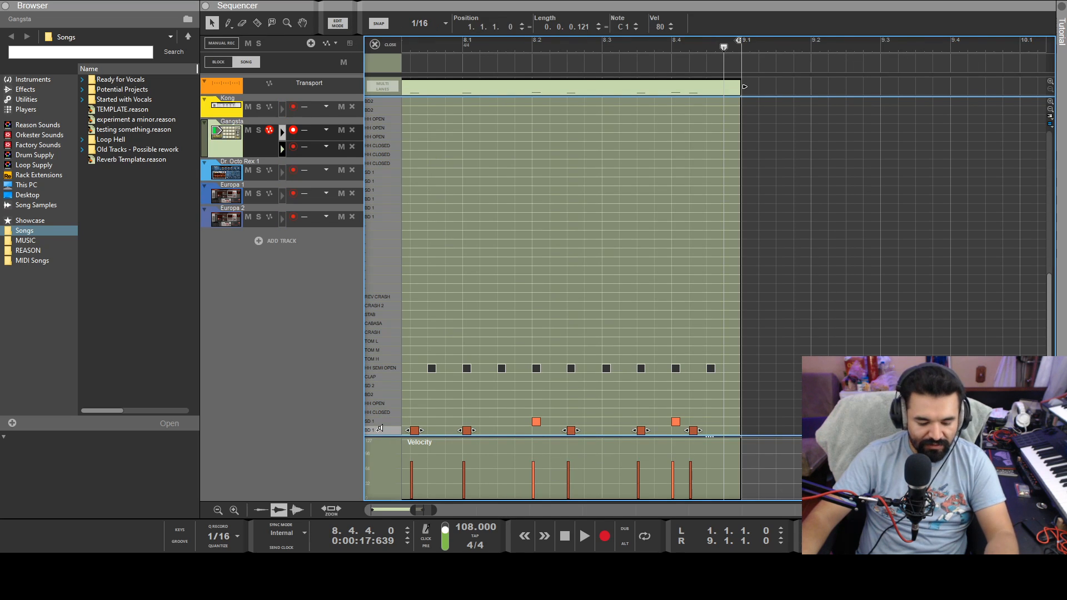
pyautogui.press('Delete')
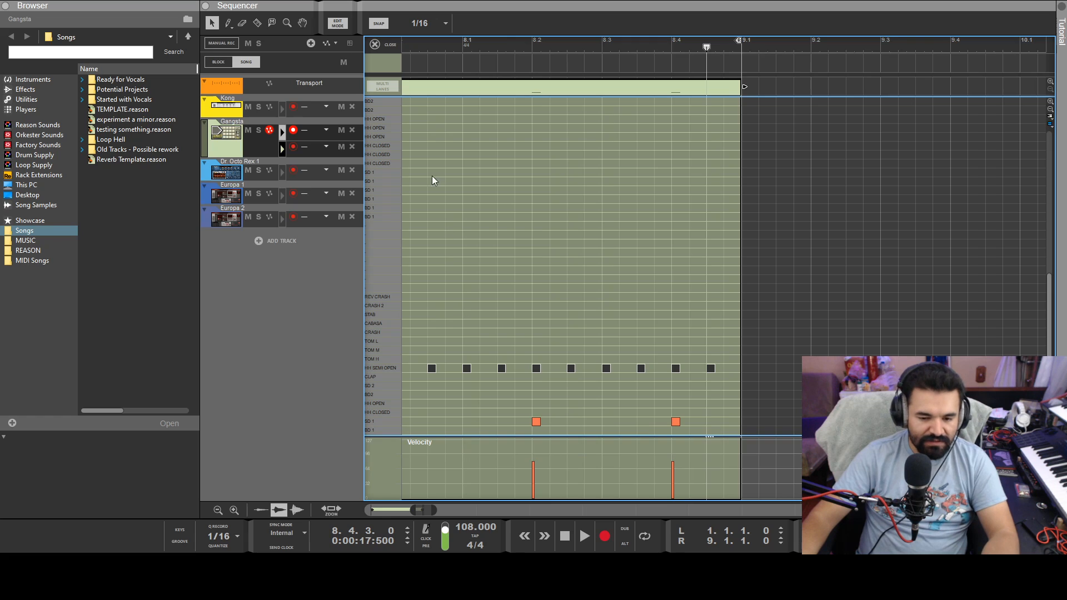
pyautogui.click(337, 23)
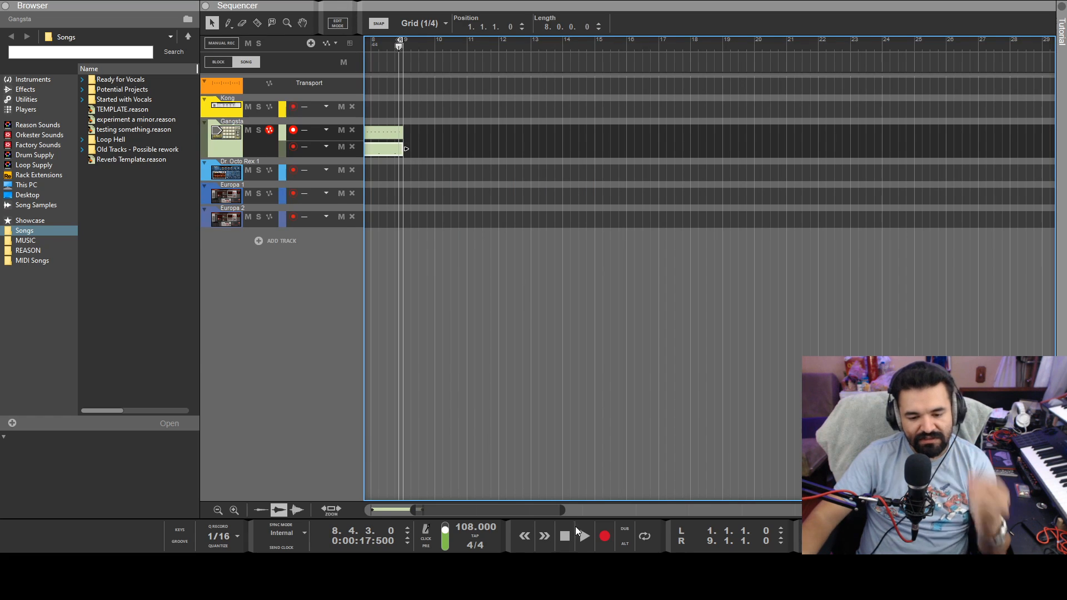
# - Add another Gangsta note lane, draw an eight-bar clip from bar 1 and paste the kick notes at its start
pyautogui.press(',')
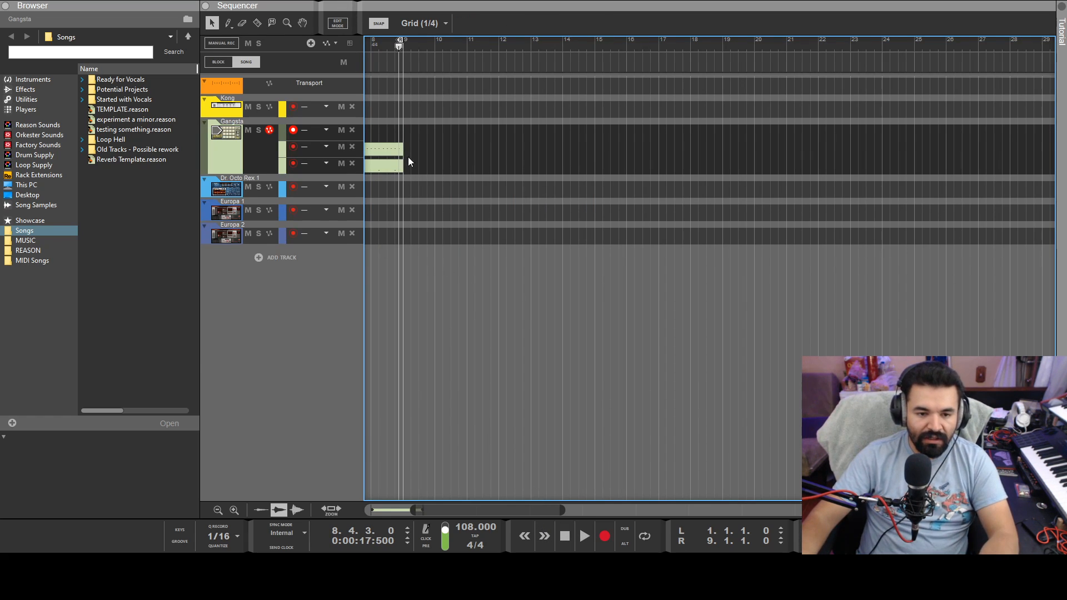
pyautogui.moveTo(489, 506); pyautogui.dragTo(375, 482)
pyautogui.moveTo(443, 144)
pyautogui.mouseDown()
pyautogui.moveTo(439, 133)
pyautogui.moveTo(435, 151)
pyautogui.mouseUp()
pyautogui.moveTo(370, 168); pyautogui.dragTo(620, 168)
pyautogui.doubleClick(599, 169)
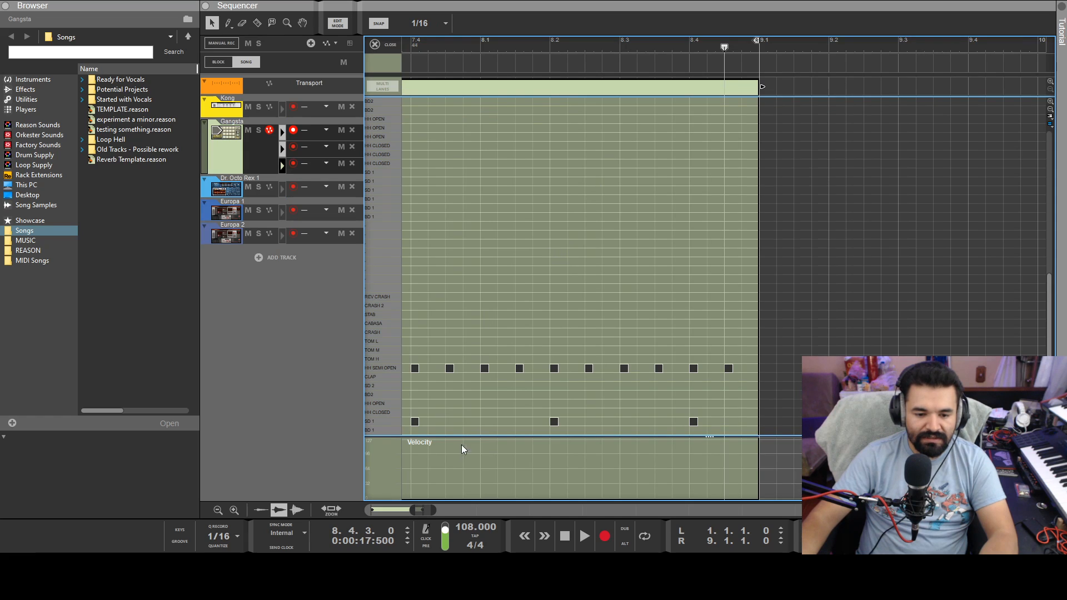
pyautogui.moveTo(420, 510); pyautogui.dragTo(377, 511)
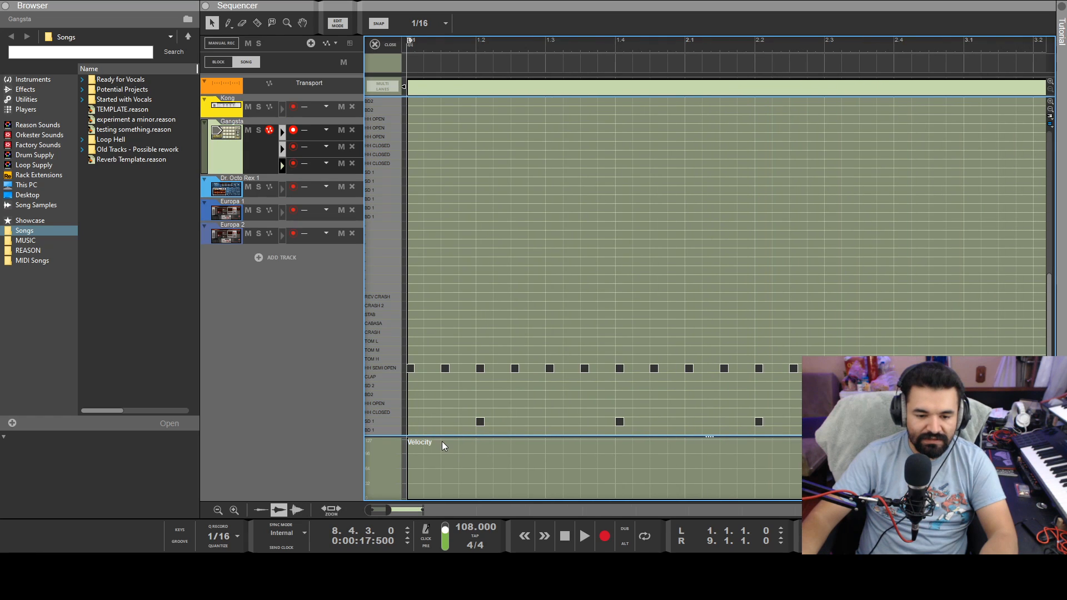
pyautogui.click(565, 536)
pyautogui.hotkey('ctrl', 'v')
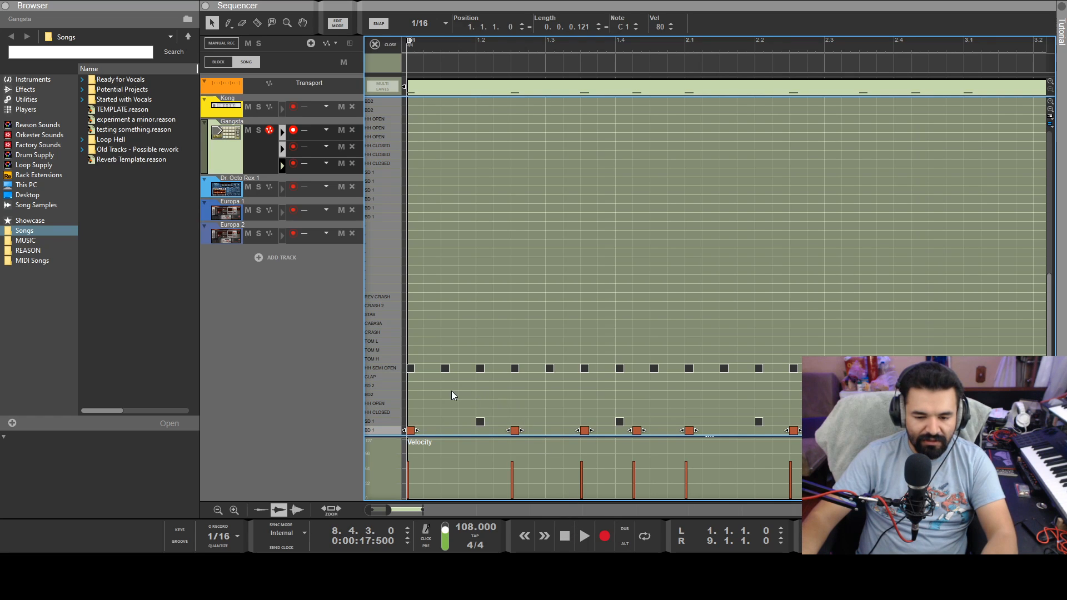
pyautogui.click(336, 22)
# - Select the three Gangsta clips, return the song position to bar 1 and clear the selection
pyautogui.moveTo(664, 126); pyautogui.dragTo(409, 202)
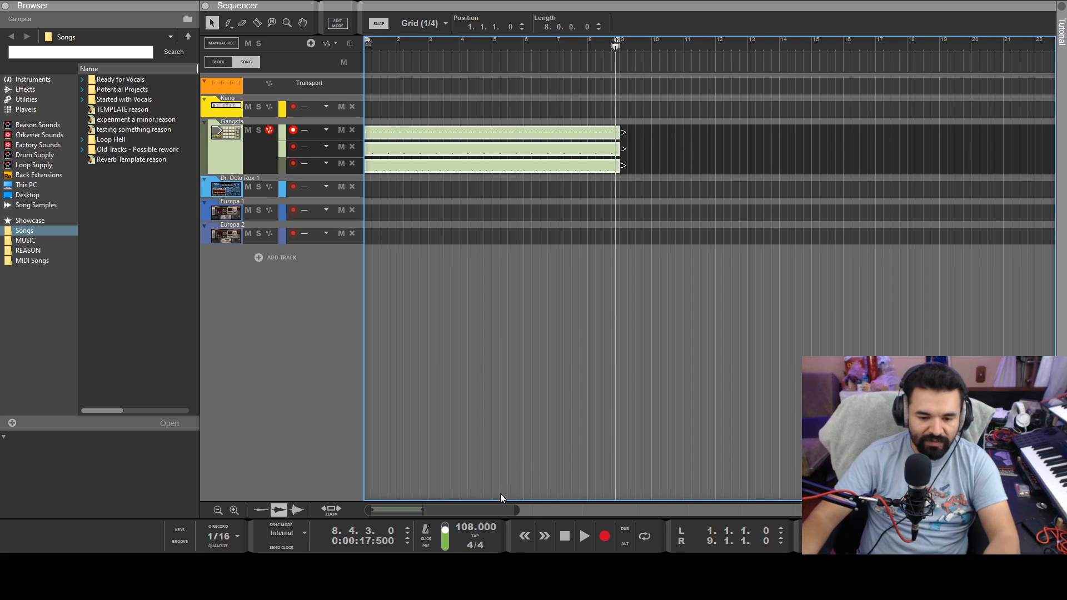
pyautogui.moveTo(517, 511); pyautogui.dragTo(456, 510)
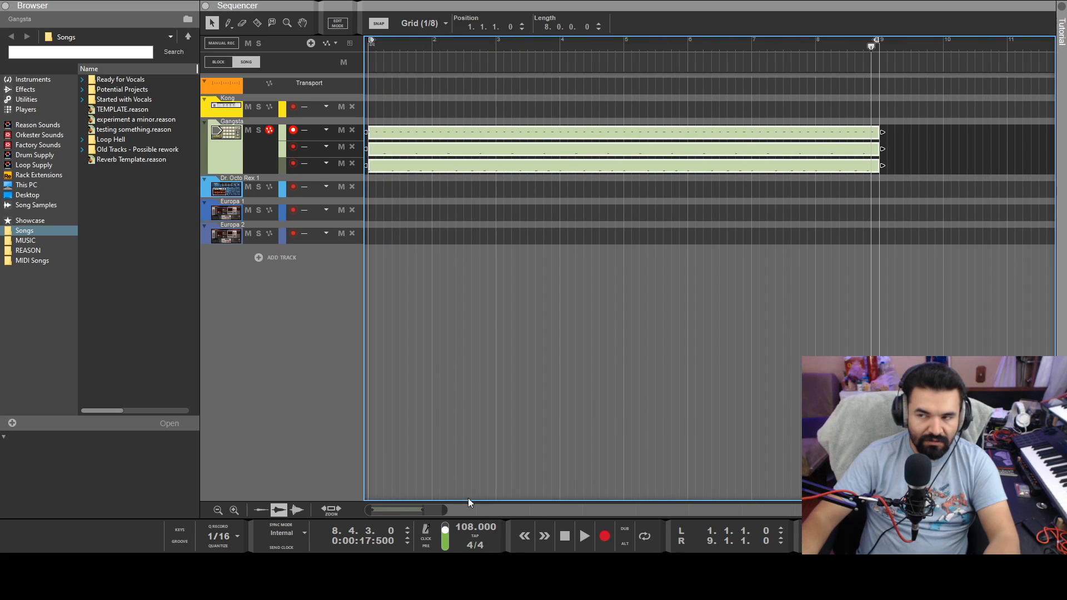
pyautogui.click(566, 540)
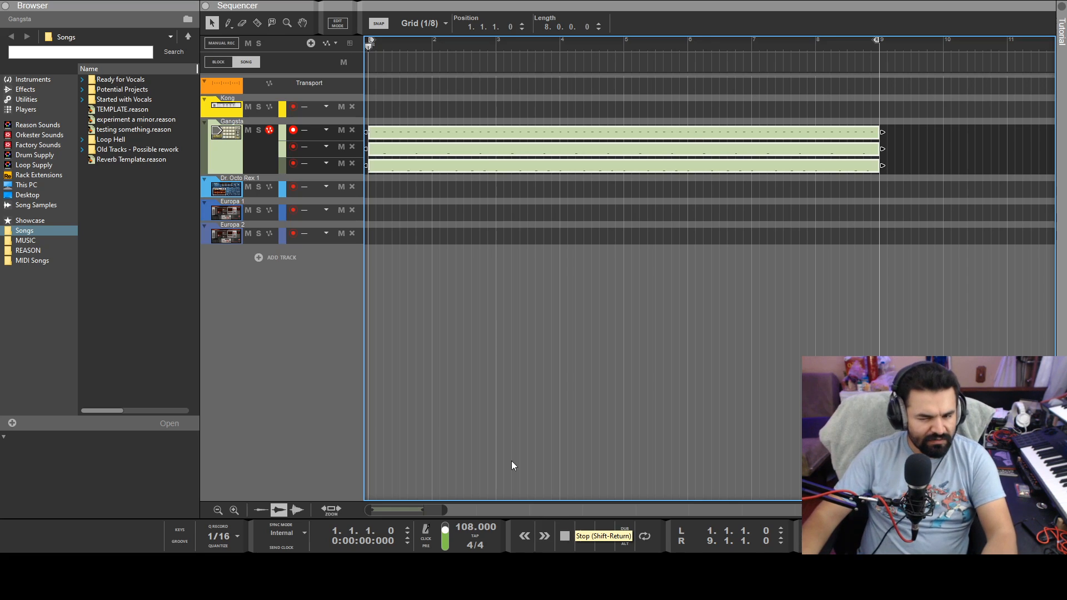
pyautogui.click(349, 344)
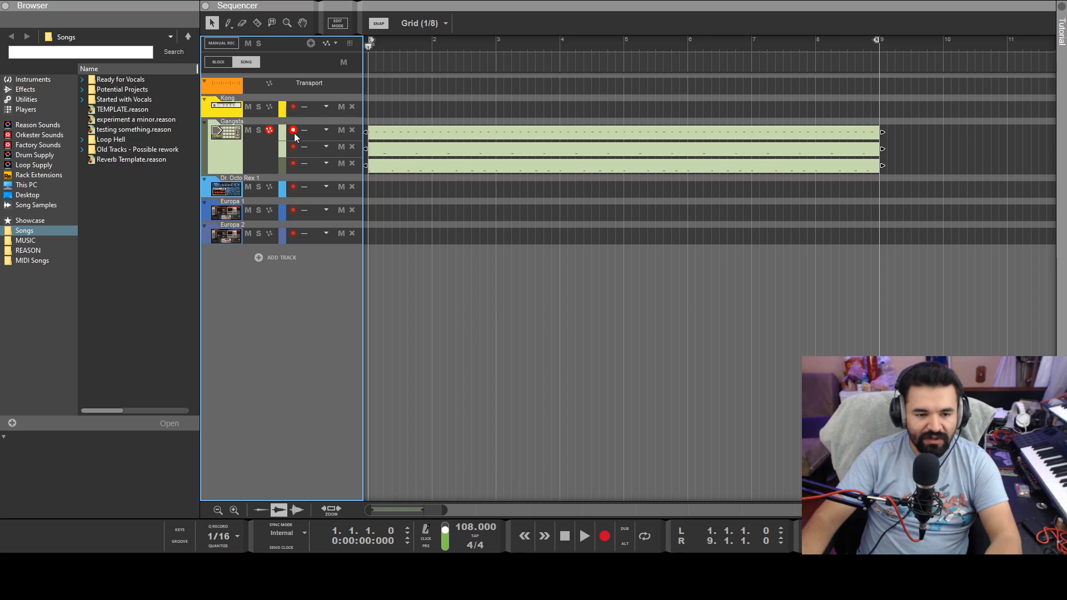
# - Play the beat while muting different Gangsta note lanes to hear each drum part on its own
pyautogui.click(343, 147)
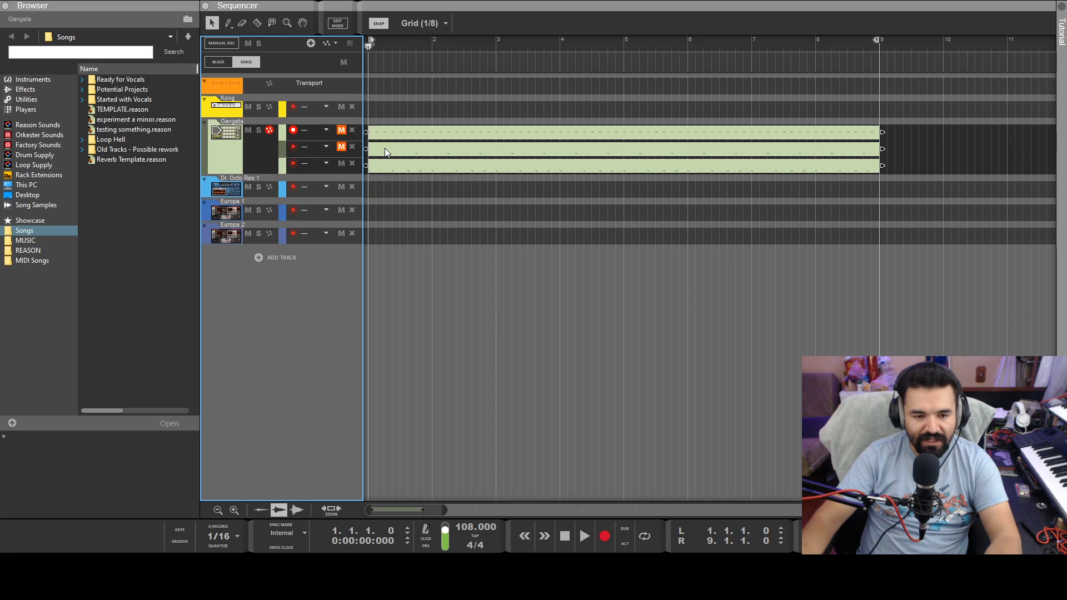
pyautogui.press('space')
pyautogui.click(342, 147)
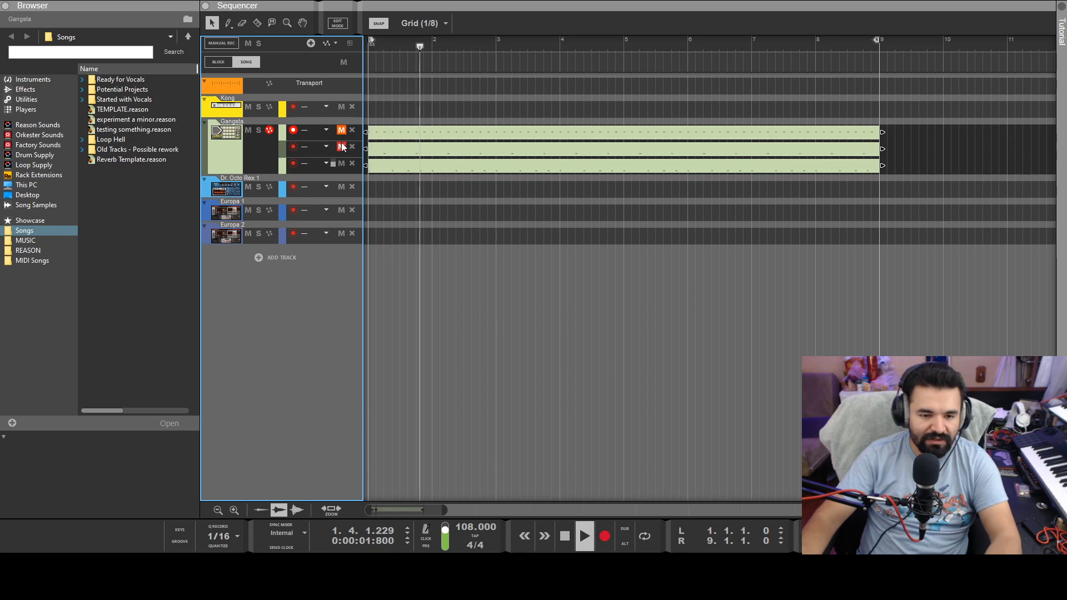
pyautogui.click(342, 147)
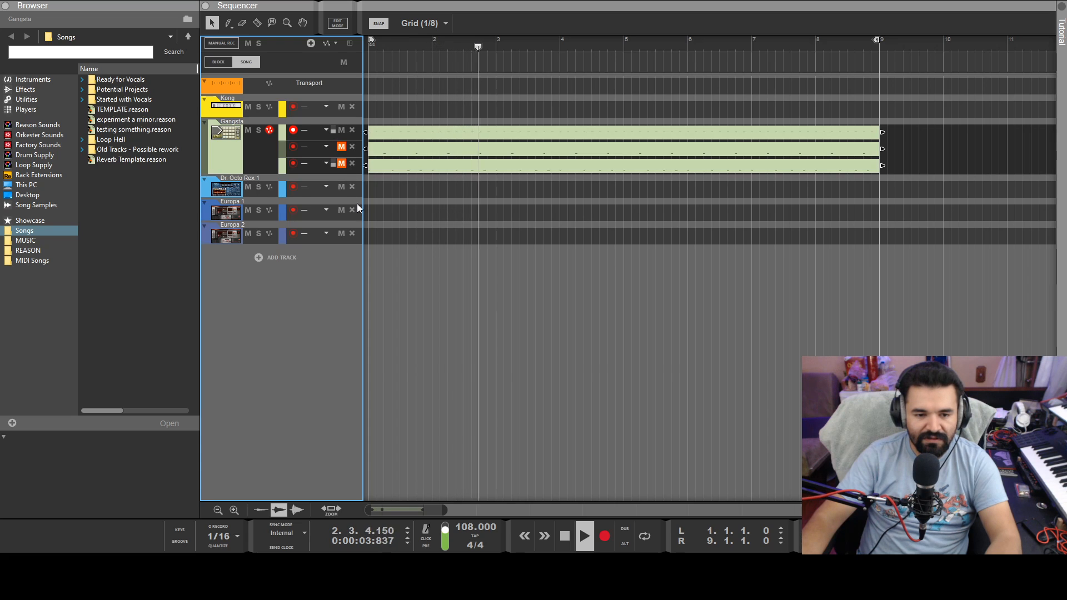
pyautogui.click(343, 148)
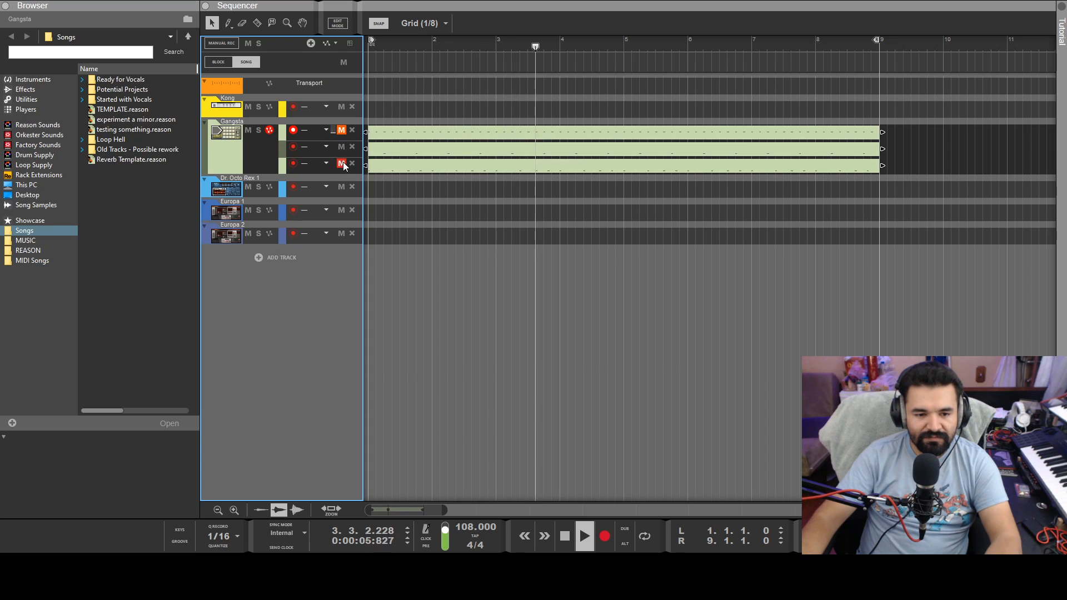
pyautogui.click(344, 148)
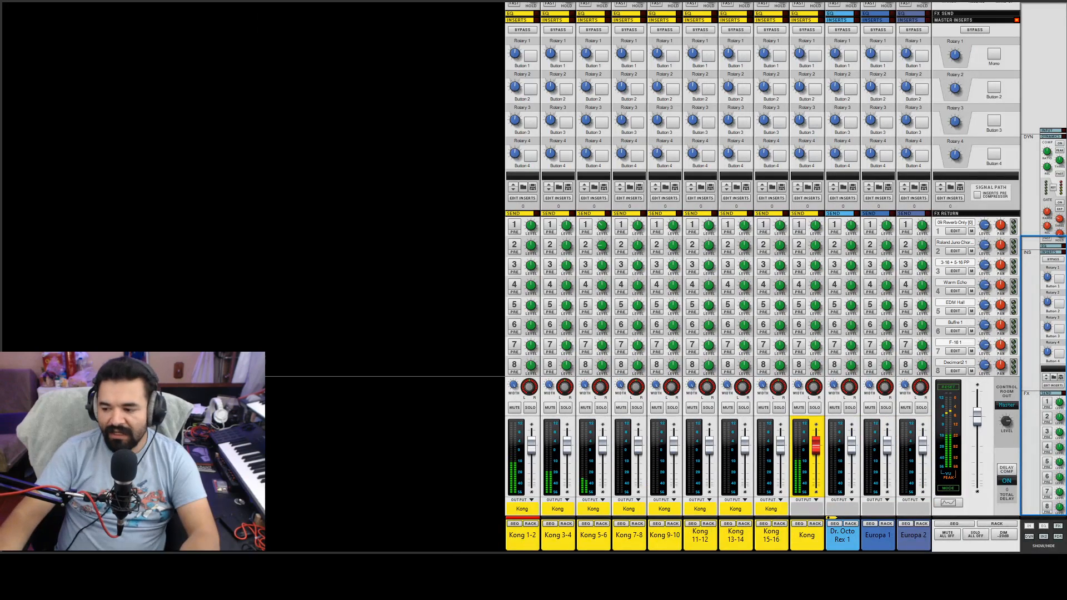
# - Lower the Kong 5-6 mixer channel level to about -5.5 dB
pyautogui.click(741, 226)
pyautogui.moveTo(602, 456); pyautogui.dragTo(606, 469)
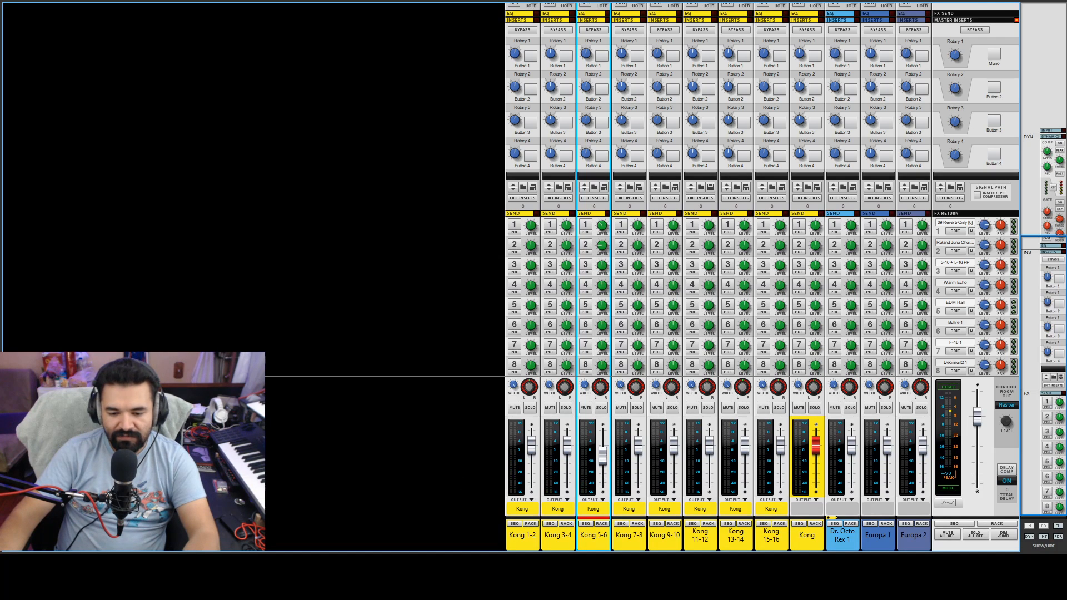
# - Enable sends 4 and 1 on the Kong 5-6 mixer channel and send 1 on Kong 3-4
pyautogui.click(588, 289)
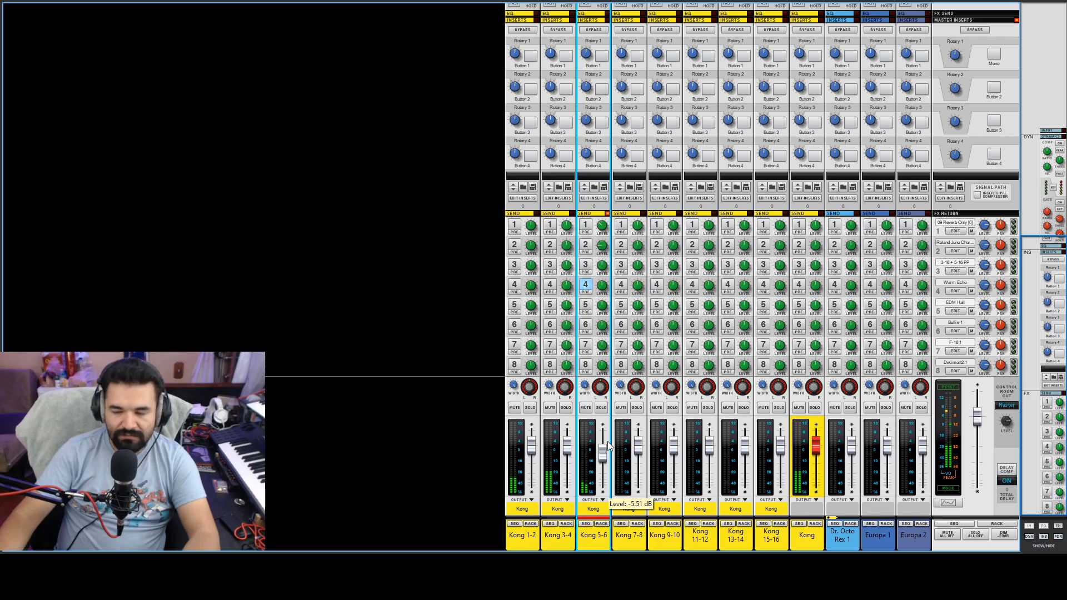
pyautogui.click(586, 225)
pyautogui.click(550, 225)
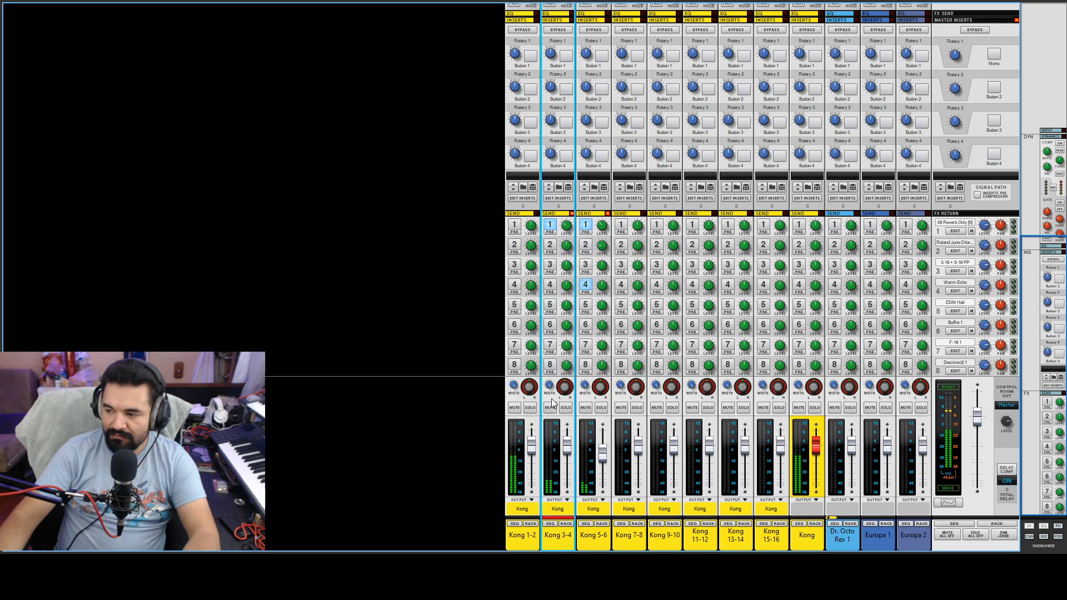
# - Slightly lower the Kong 3-4 mixer channel level
pyautogui.moveTo(567, 450); pyautogui.dragTo(568, 455)
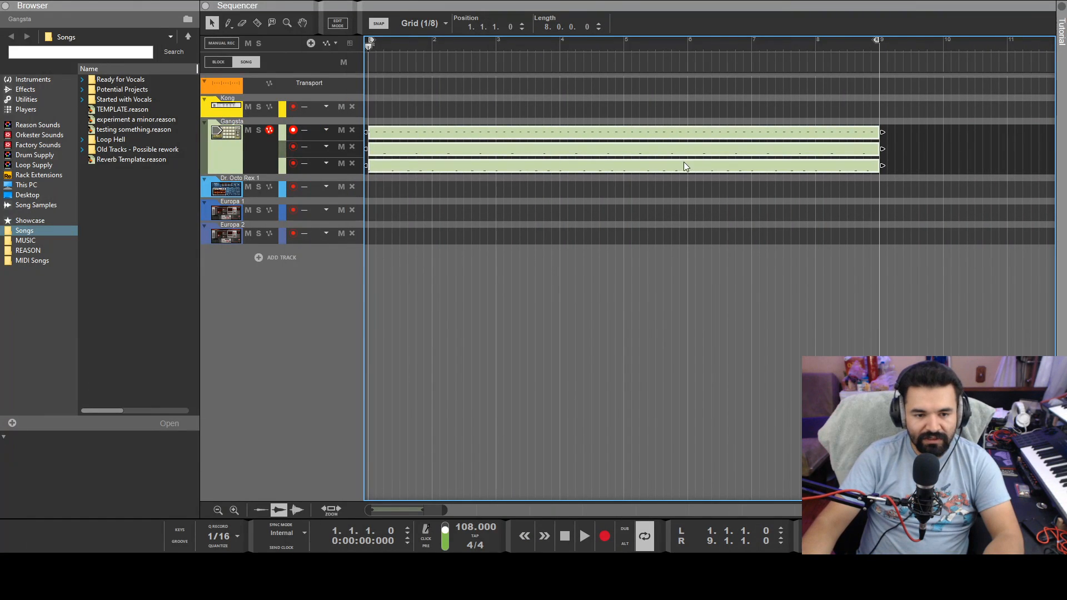
# - Play the beat with the first and third Gangsta note lanes muted, unmute both lanes while it runs and stop playback
pyautogui.moveTo(709, 101); pyautogui.dragTo(578, 243)
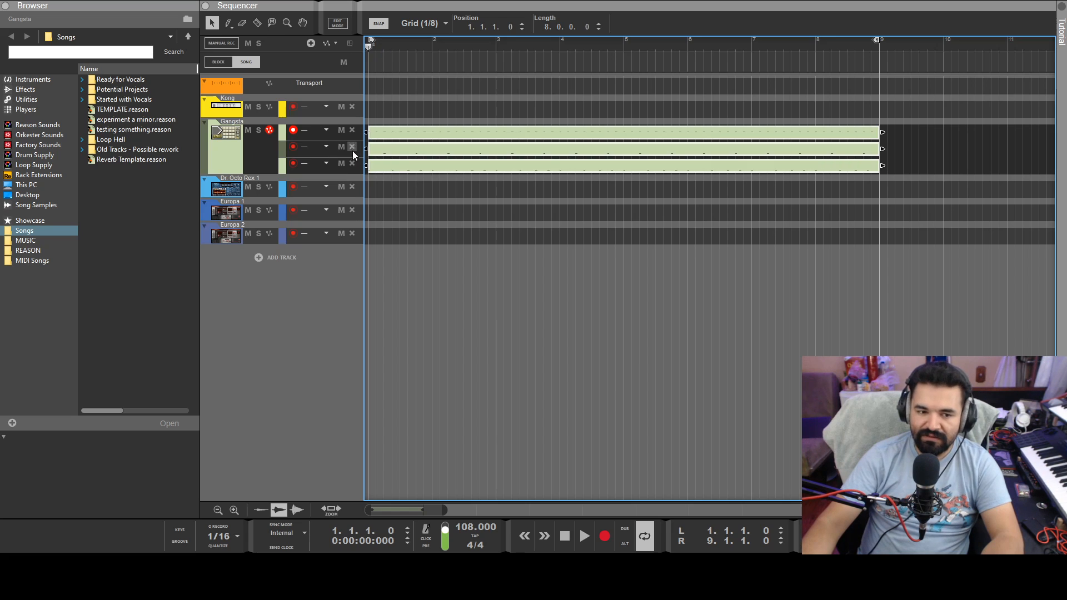
pyautogui.click(341, 132)
pyautogui.click(342, 164)
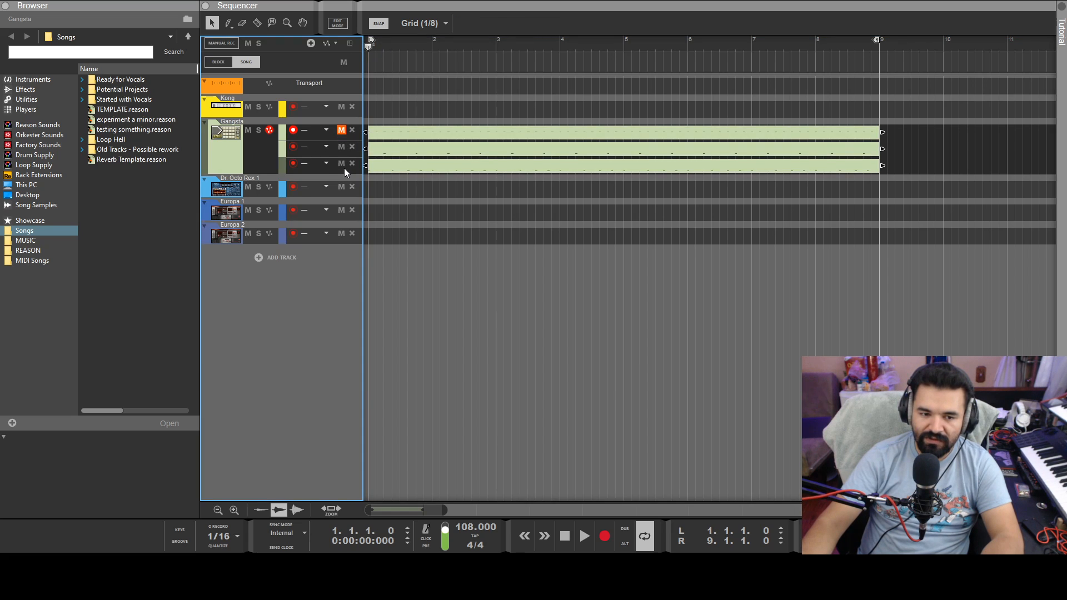
pyautogui.press('space')
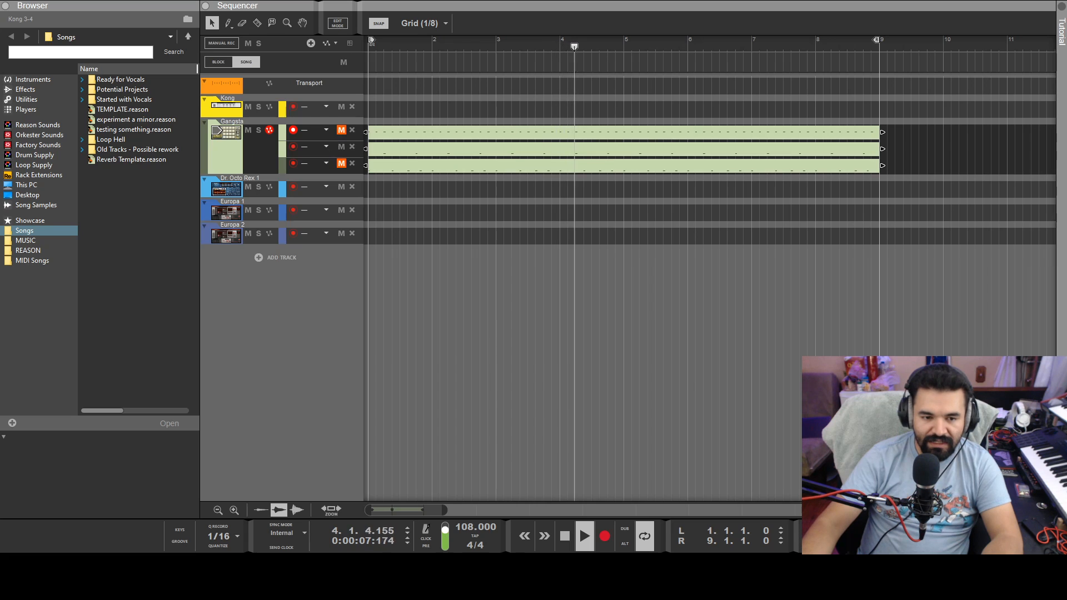
pyautogui.click(342, 163)
pyautogui.click(341, 131)
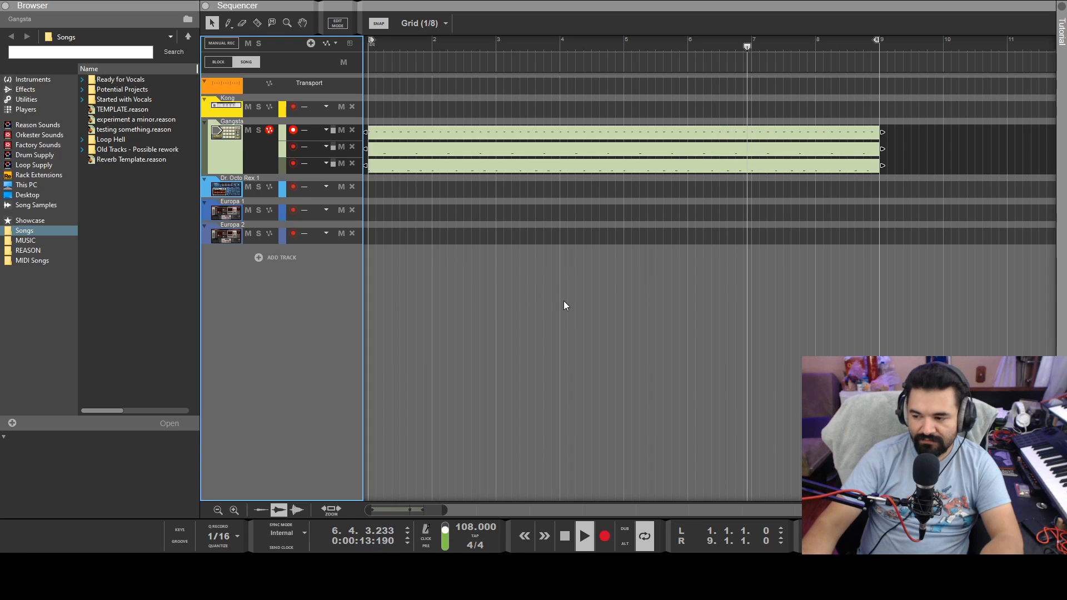
pyautogui.press('space')
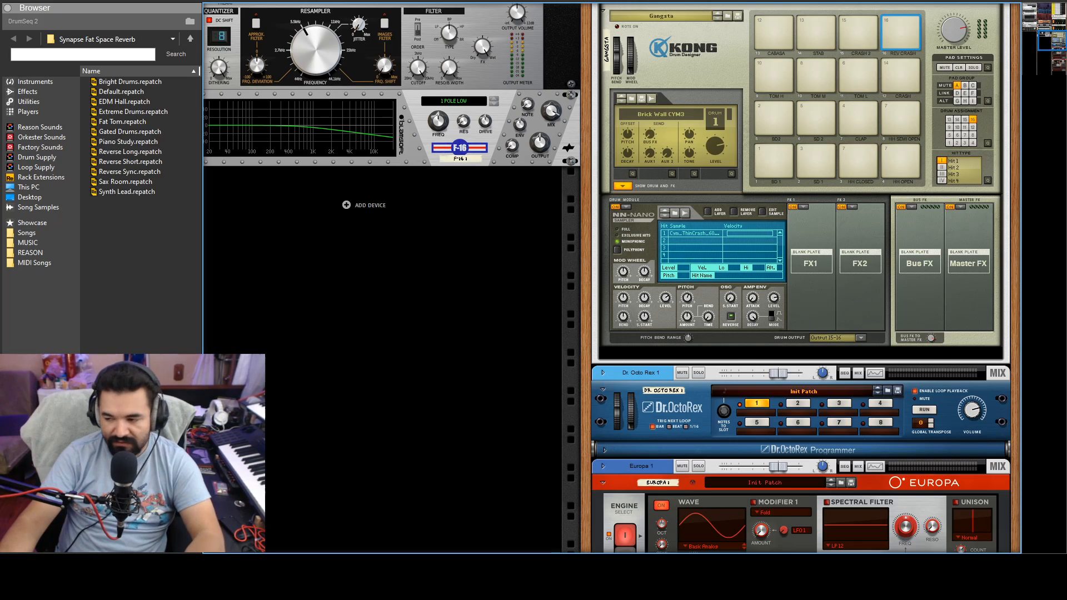
# - Look through the rack's instruments and effects around the two Europa synths, and select Europa 1
pyautogui.scroll(-10, 361, 349)
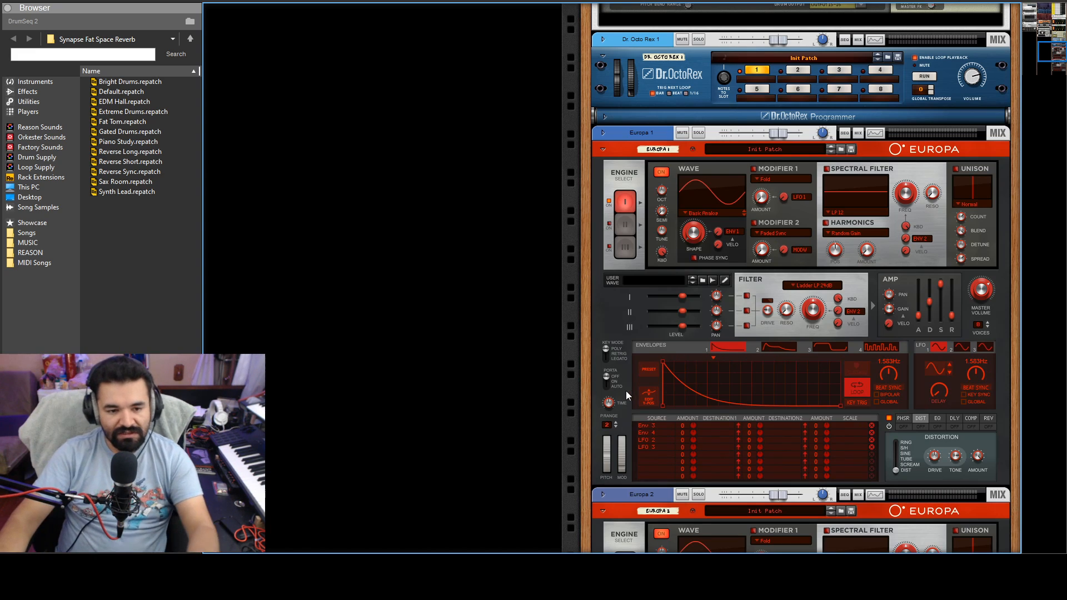
pyautogui.scroll(-3, 617, 413)
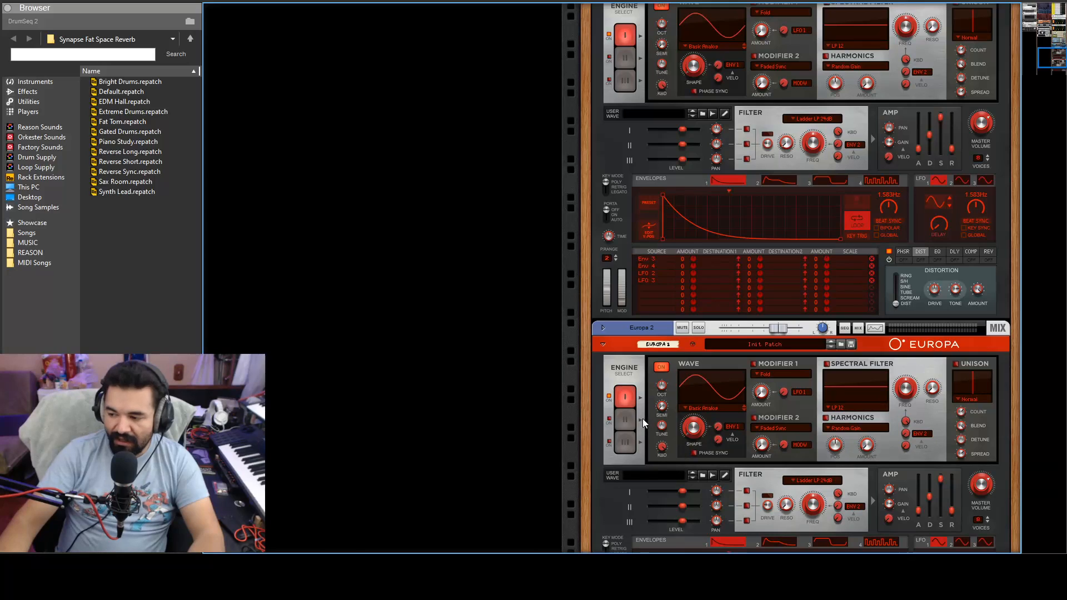
pyautogui.scroll(-3, 616, 424)
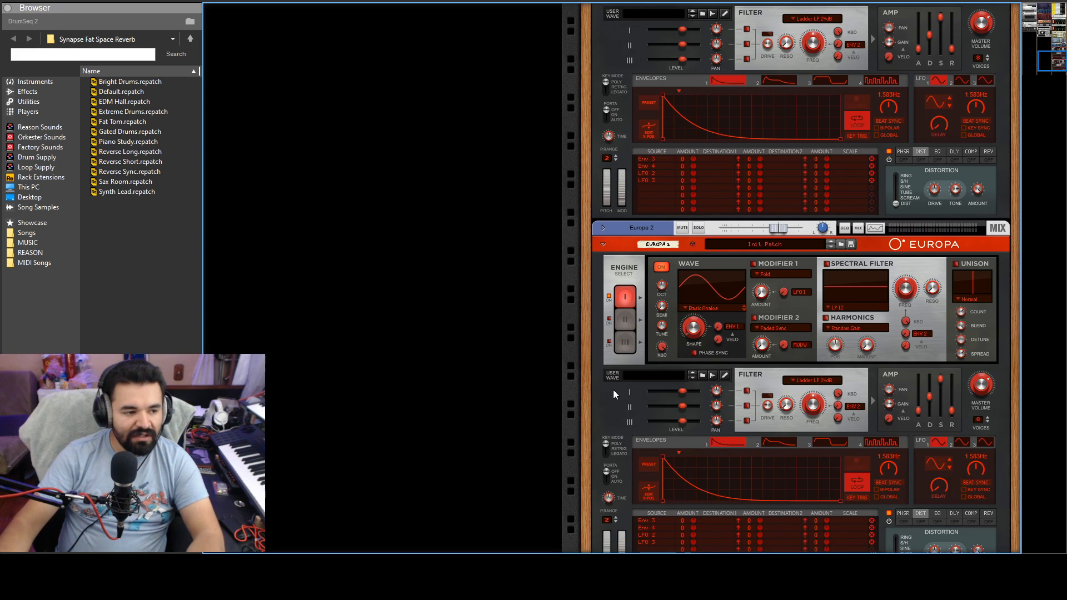
pyautogui.scroll(-3, 629, 388)
pyautogui.scroll(10, 603, 391)
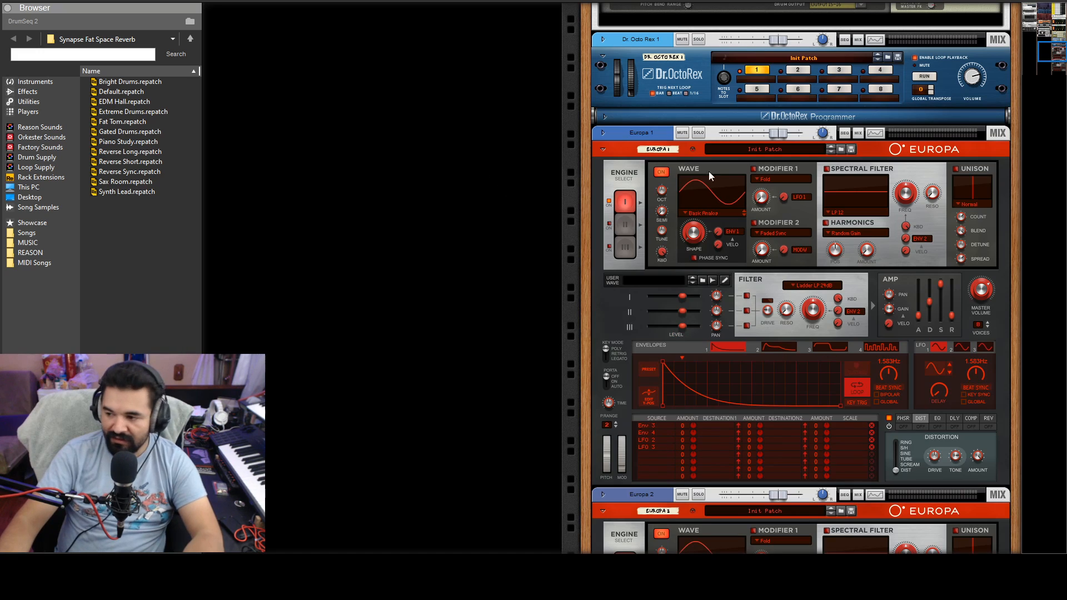
pyautogui.click(610, 300)
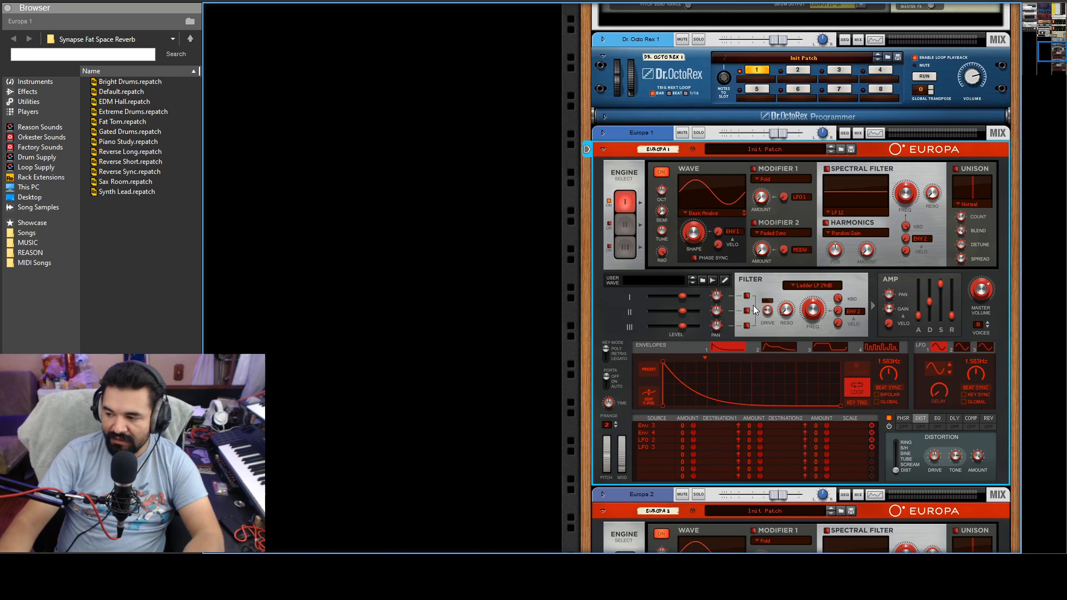
pyautogui.scroll(-1, 753, 306)
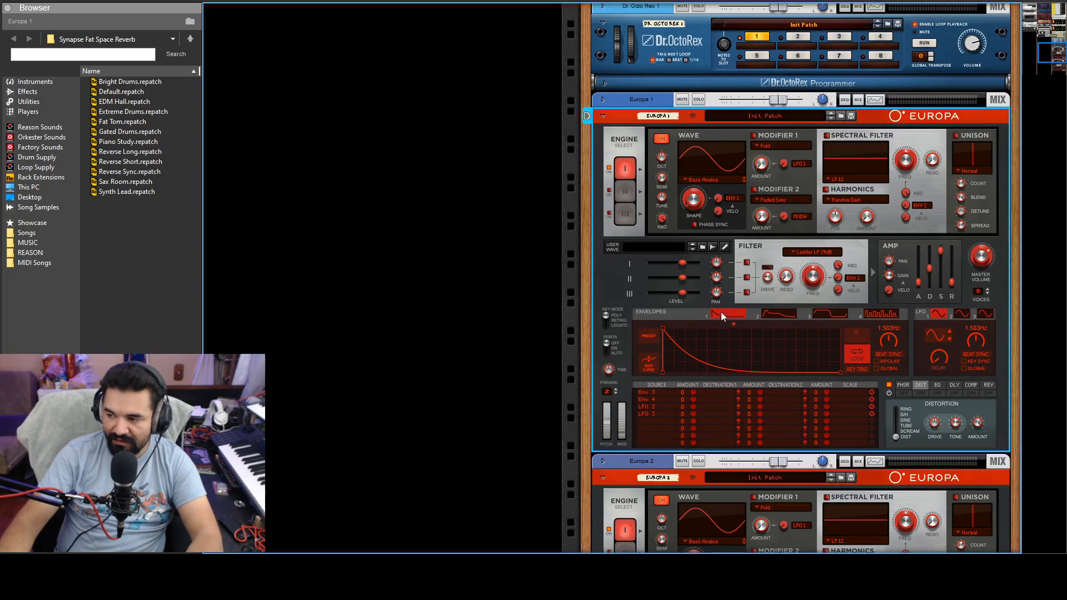
pyautogui.scroll(6, 762, 240)
pyautogui.scroll(12, 773, 275)
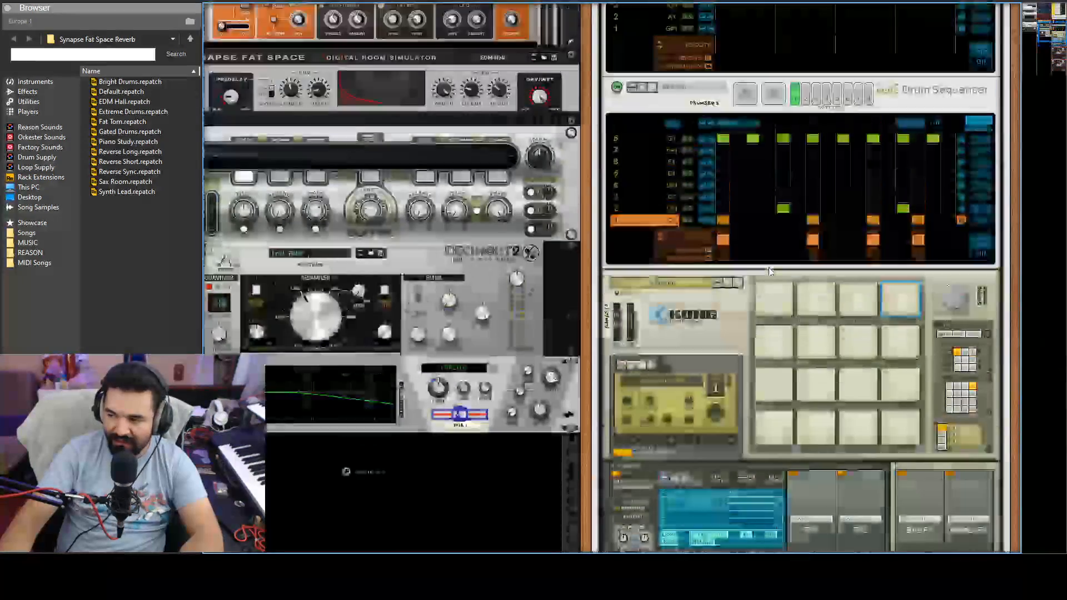
# - Reshape the Basic Analog wave of engine I on Europa 1 from a sine into a sawtooth
pyautogui.scroll(-18, 769, 267)
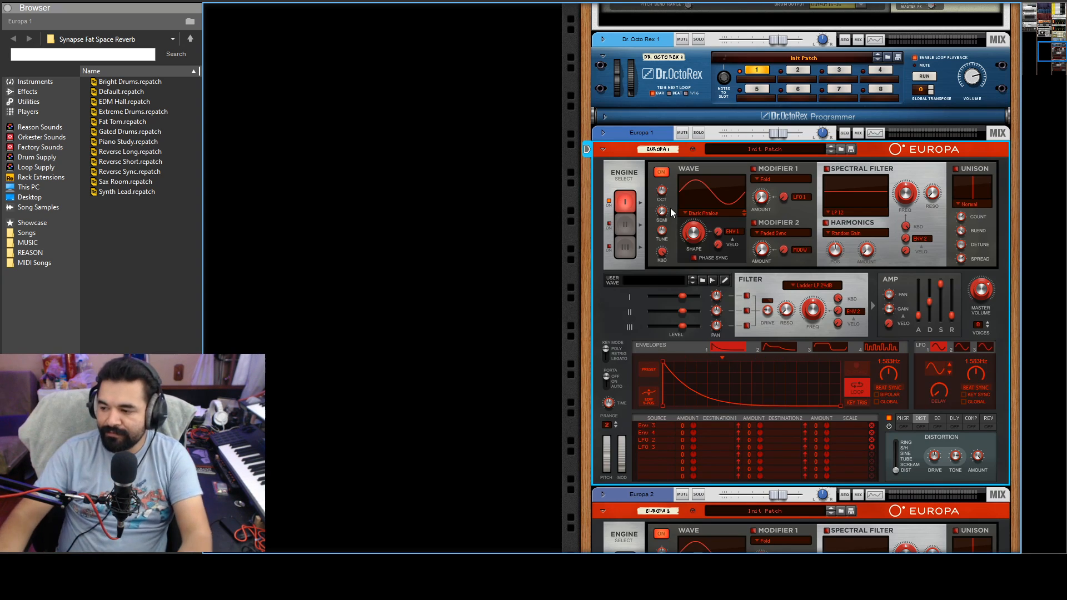
pyautogui.scroll(-1, 671, 214)
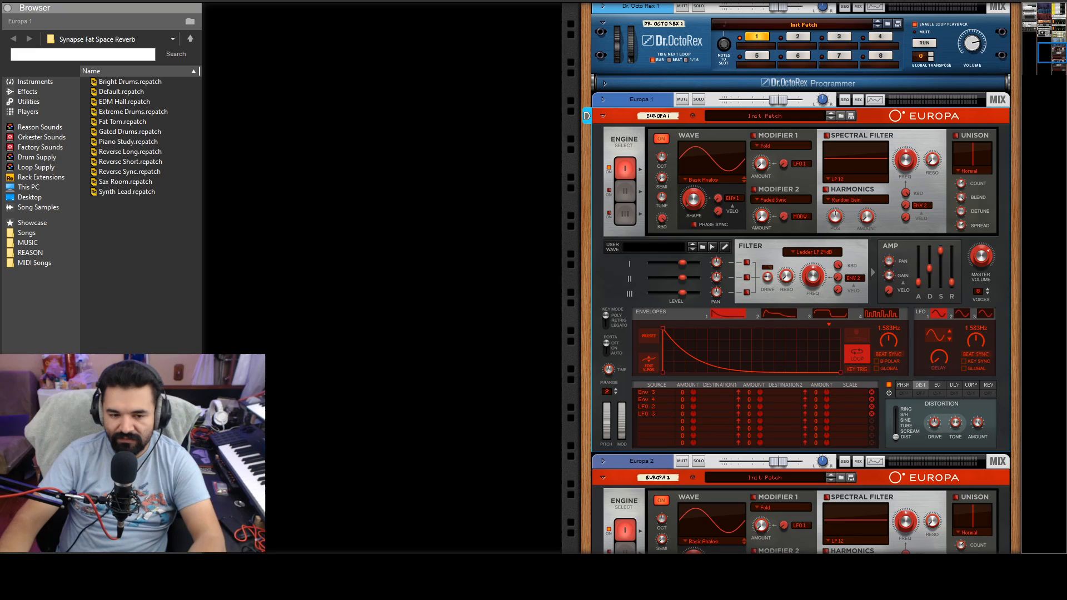
pyautogui.moveTo(690, 176); pyautogui.dragTo(675, 163)
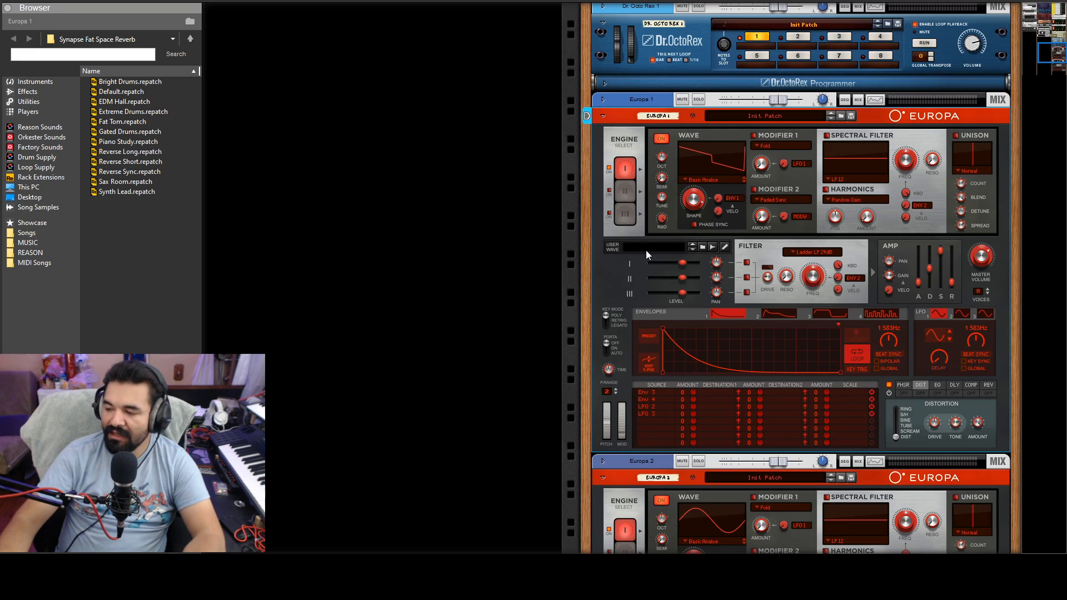
# - Enable engine III on Europa 1 with its sine wave and lower its level in the engine mixer
pyautogui.click(626, 192)
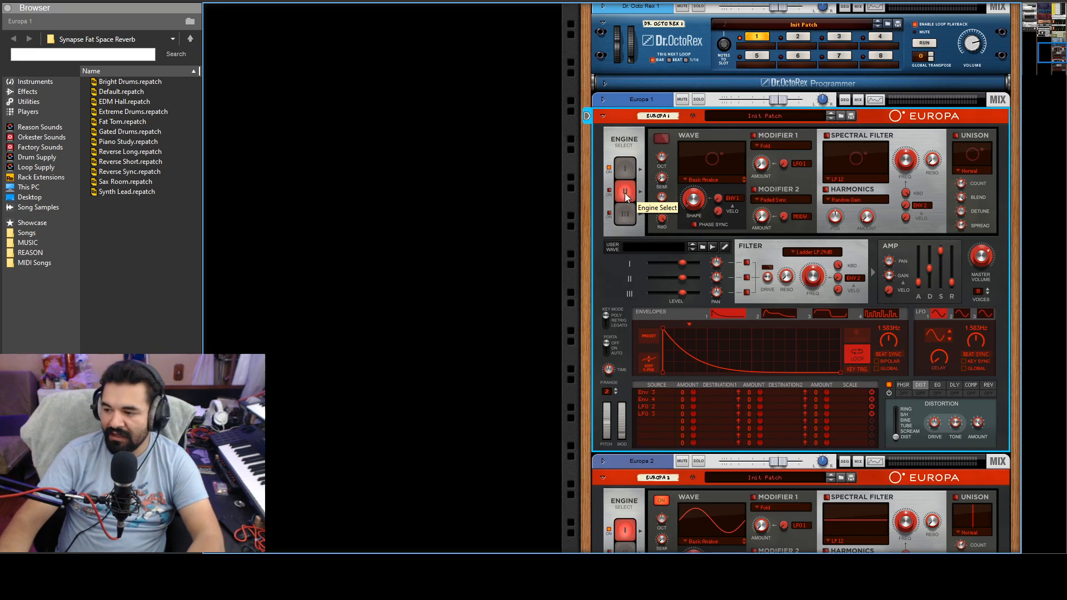
pyautogui.click(623, 215)
pyautogui.click(610, 215)
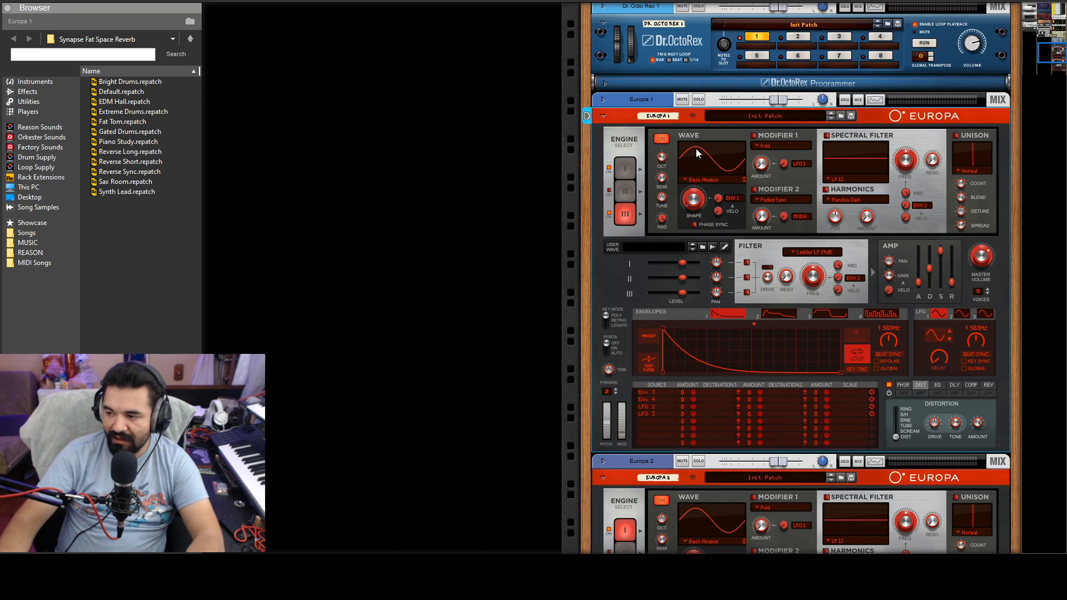
pyautogui.moveTo(686, 295); pyautogui.dragTo(674, 295)
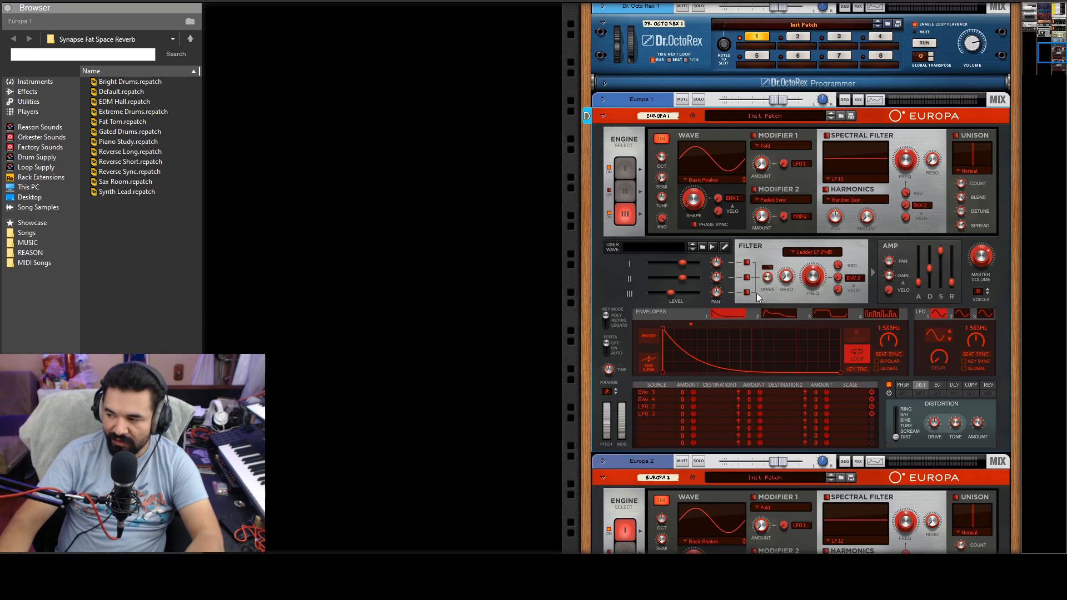
# - Enable Unison for engine I on Europa 1 and raise the amp release to about 850 ms
pyautogui.click(623, 175)
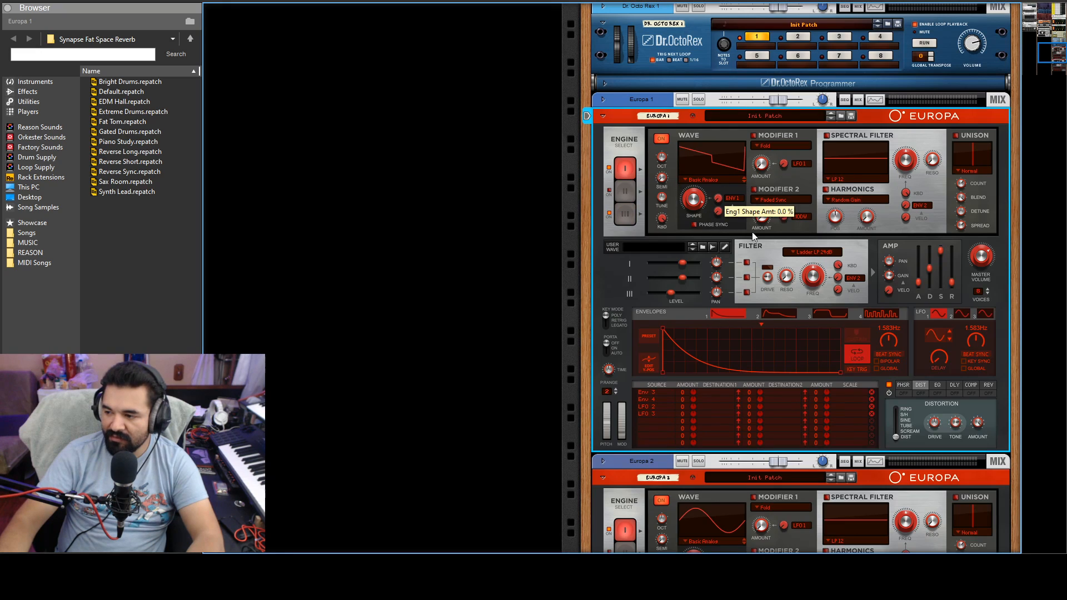
pyautogui.click(954, 135)
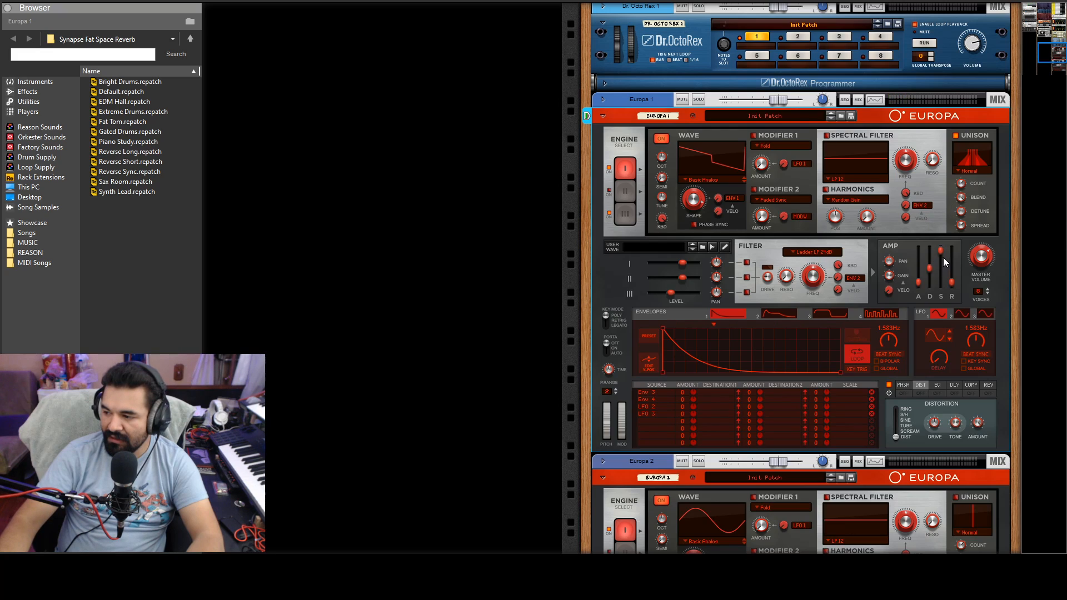
pyautogui.moveTo(949, 284); pyautogui.dragTo(950, 283)
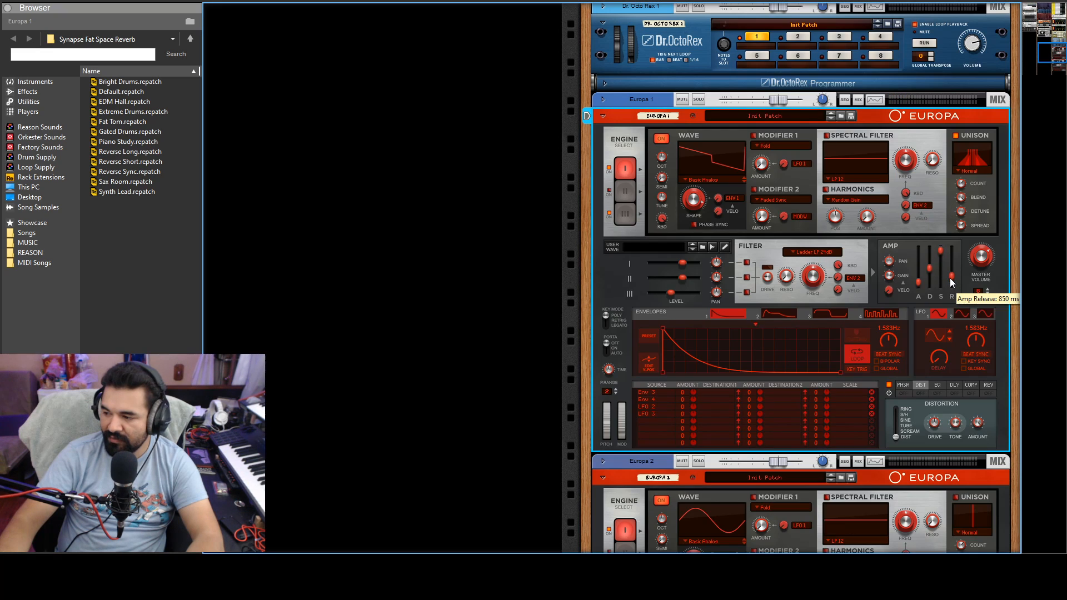
pyautogui.moveTo(952, 277); pyautogui.dragTo(953, 279)
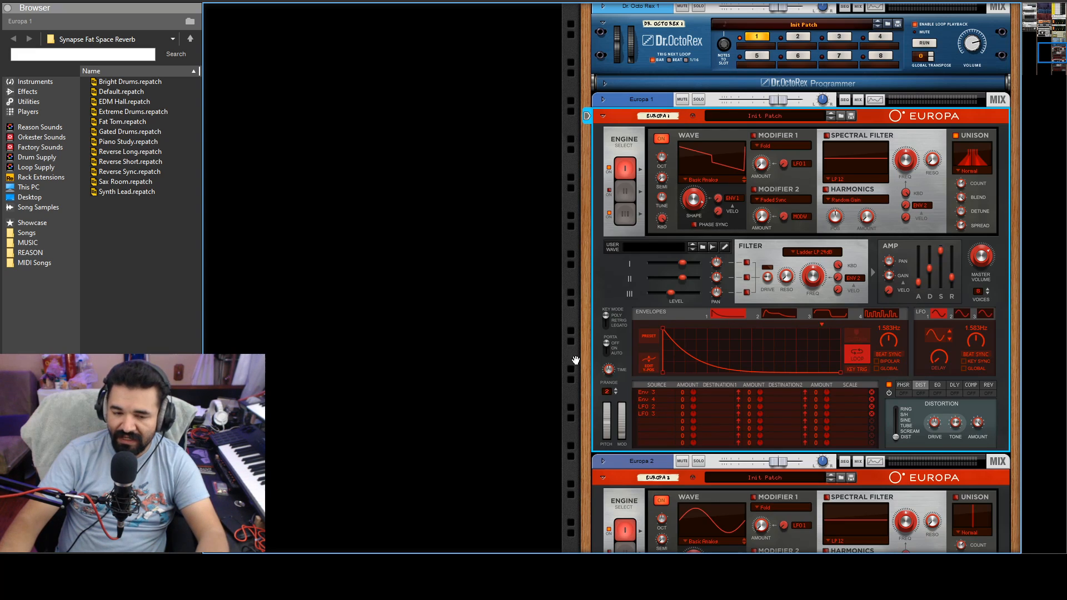
# - Try a longer attack, a minimal decay and a lower sustain on Europa 1's amp envelope
pyautogui.moveTo(910, 284); pyautogui.dragTo(911, 269)
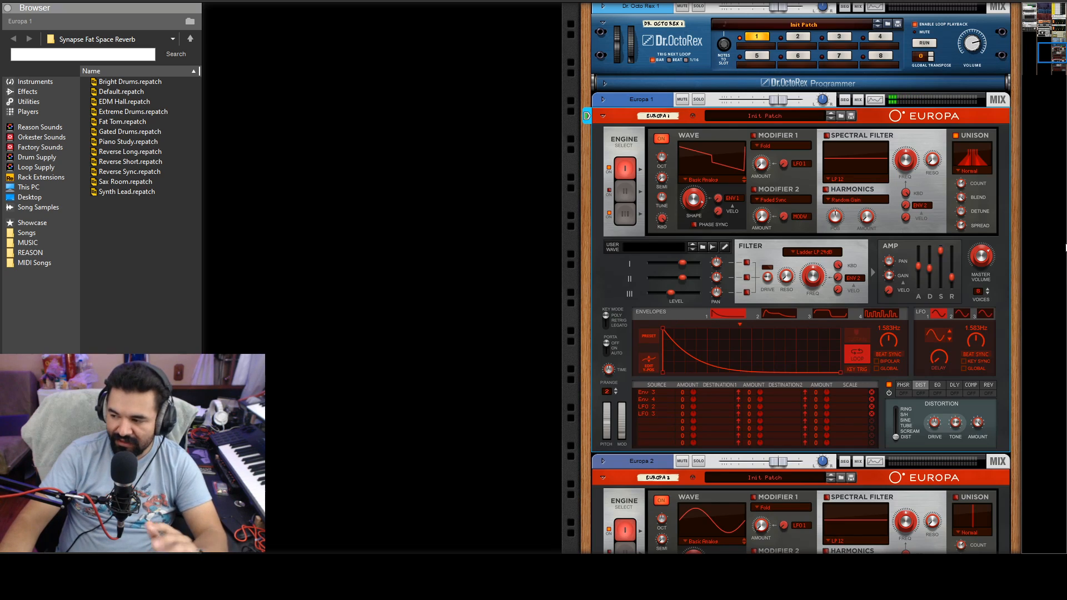
pyautogui.moveTo(918, 269)
pyautogui.mouseDown()
pyautogui.moveTo(931, 289)
pyautogui.moveTo(922, 284)
pyautogui.mouseUp()
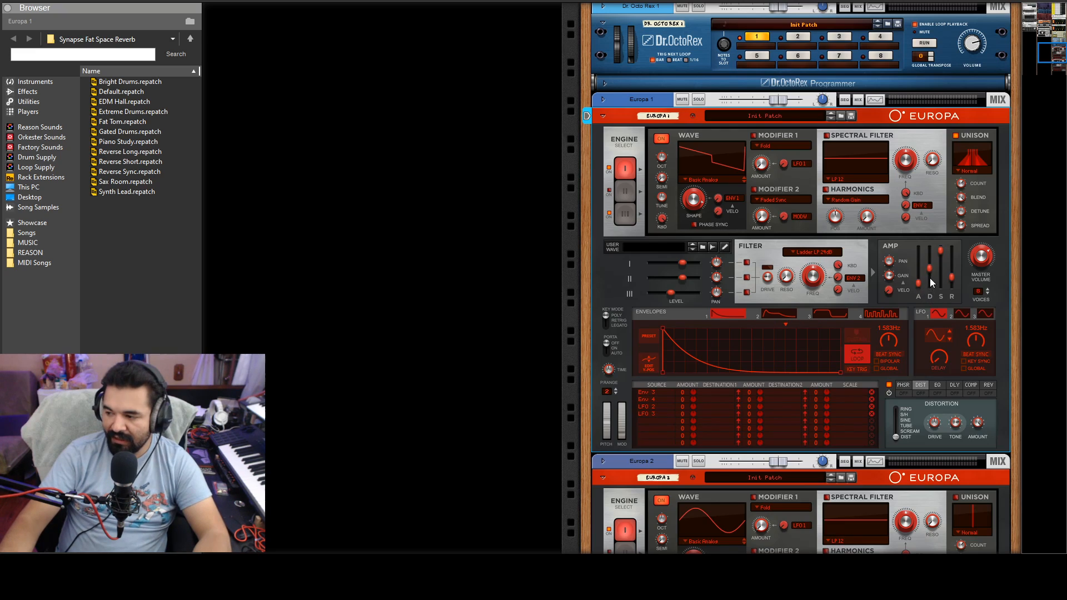
pyautogui.moveTo(931, 265); pyautogui.dragTo(932, 325)
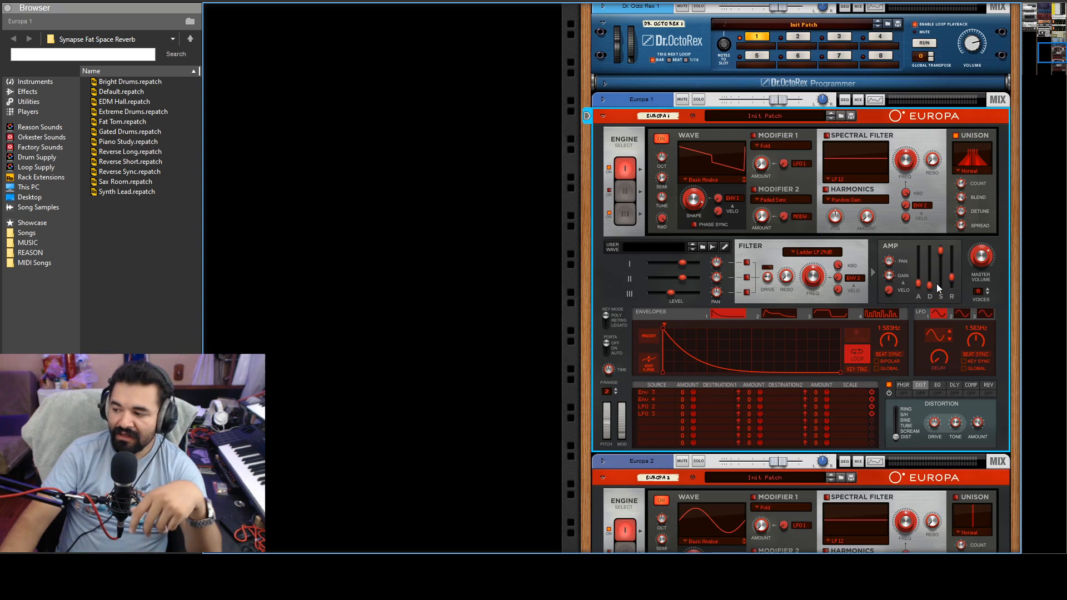
pyautogui.moveTo(941, 250); pyautogui.dragTo(942, 271)
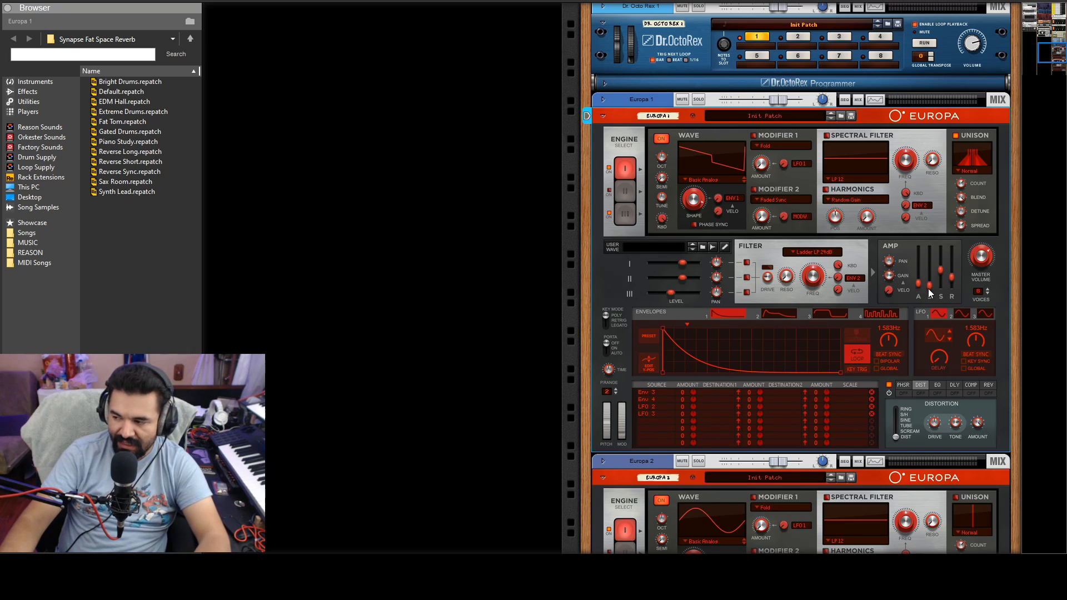
pyautogui.moveTo(929, 286)
pyautogui.mouseDown()
pyautogui.moveTo(928, 262)
pyautogui.moveTo(933, 276)
pyautogui.mouseUp()
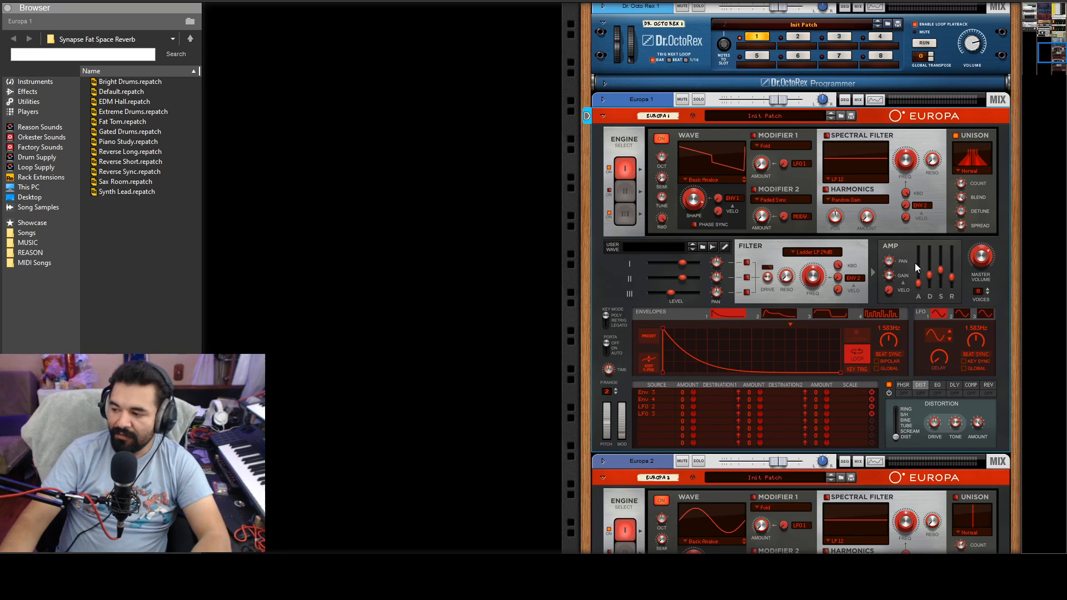
pyautogui.click(929, 274)
pyautogui.moveTo(940, 272); pyautogui.dragTo(941, 251)
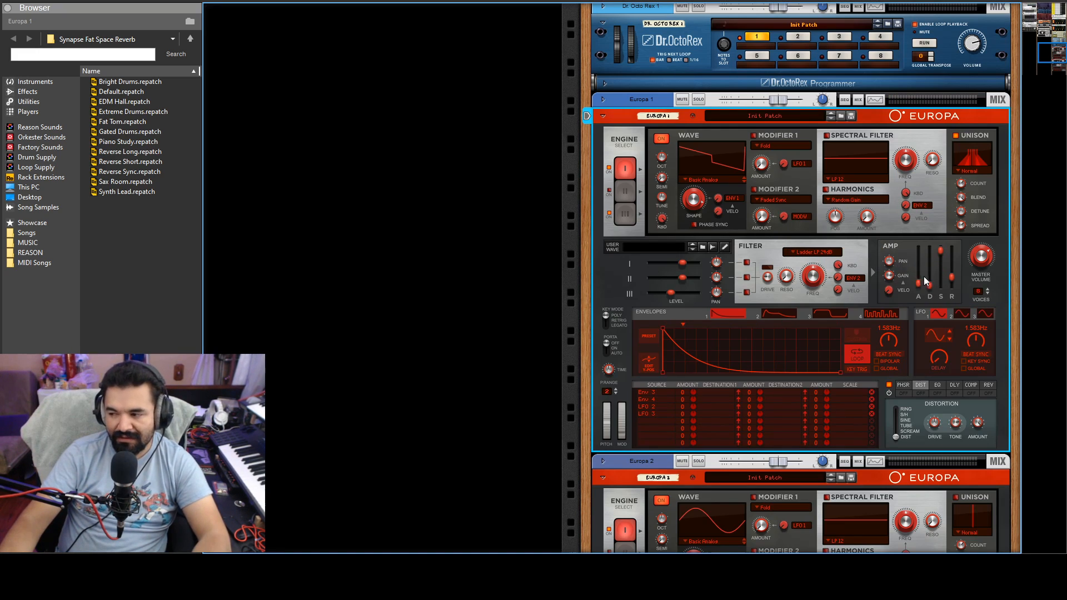
# - Raise the amp decay slightly above its minimum and lower the sustain a little below maximum on Europa 1
pyautogui.moveTo(929, 285)
pyautogui.moveTo(929, 285); pyautogui.dragTo(932, 278)
pyautogui.moveTo(940, 256)
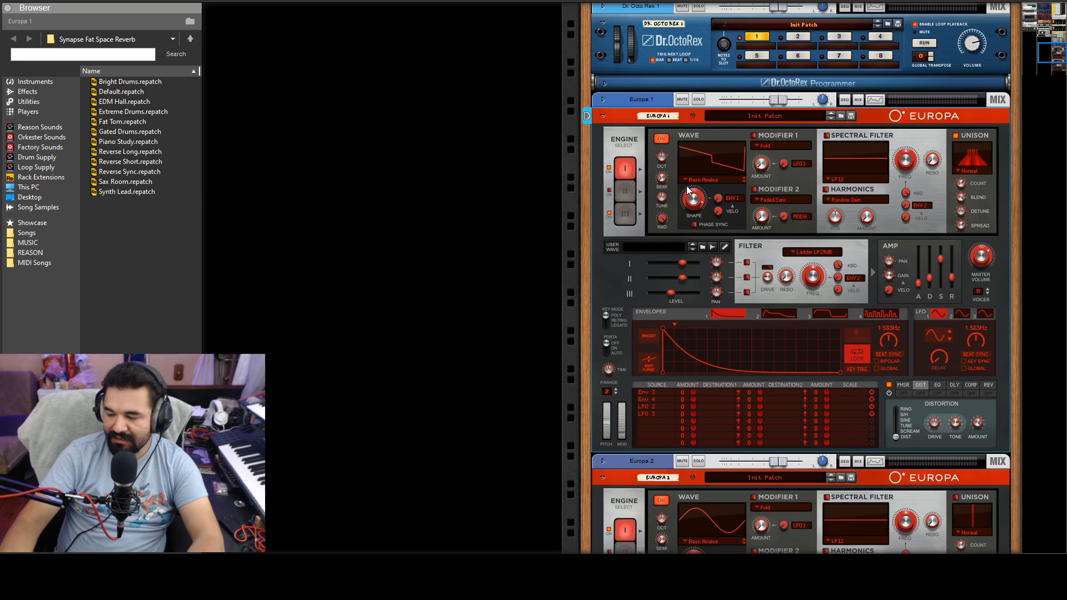
# - Route engines I and III of Europa 1 through the Ladder LP 24dB filter
pyautogui.click(746, 264)
pyautogui.click(747, 292)
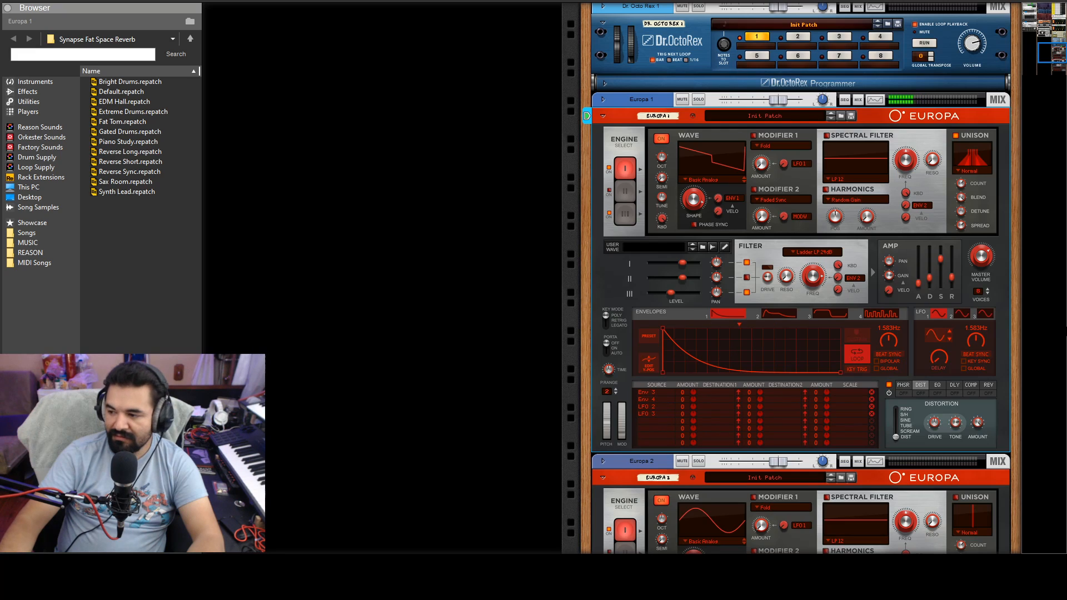
pyautogui.click(808, 271)
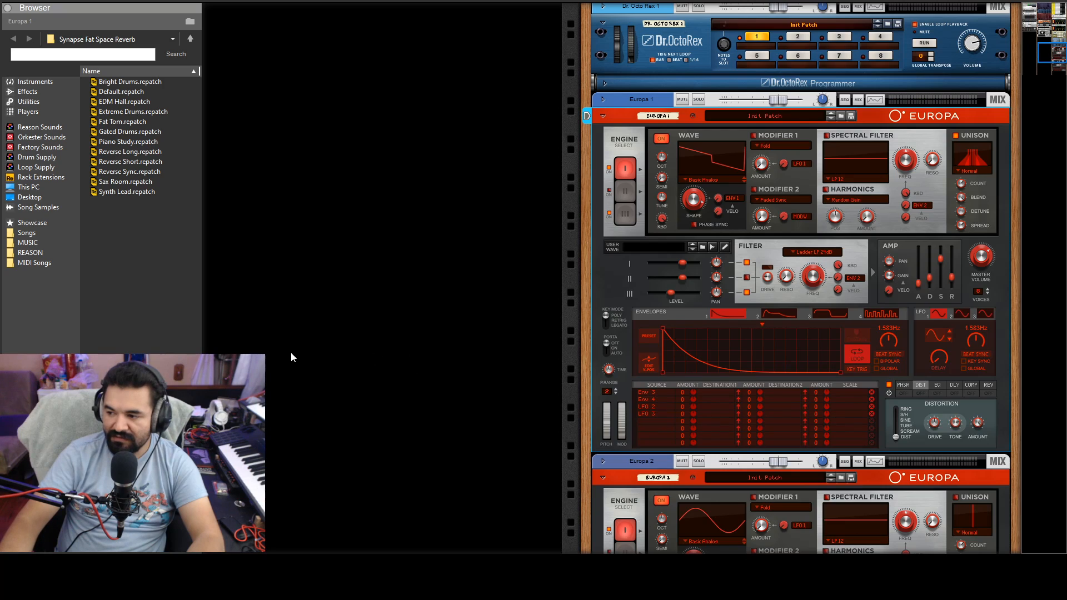
# - Play the beat and audition a low note on the piano roll keyboard of the Europa 1 clip
pyautogui.scroll(3, 672, 250)
pyautogui.scroll(-1, 672, 250)
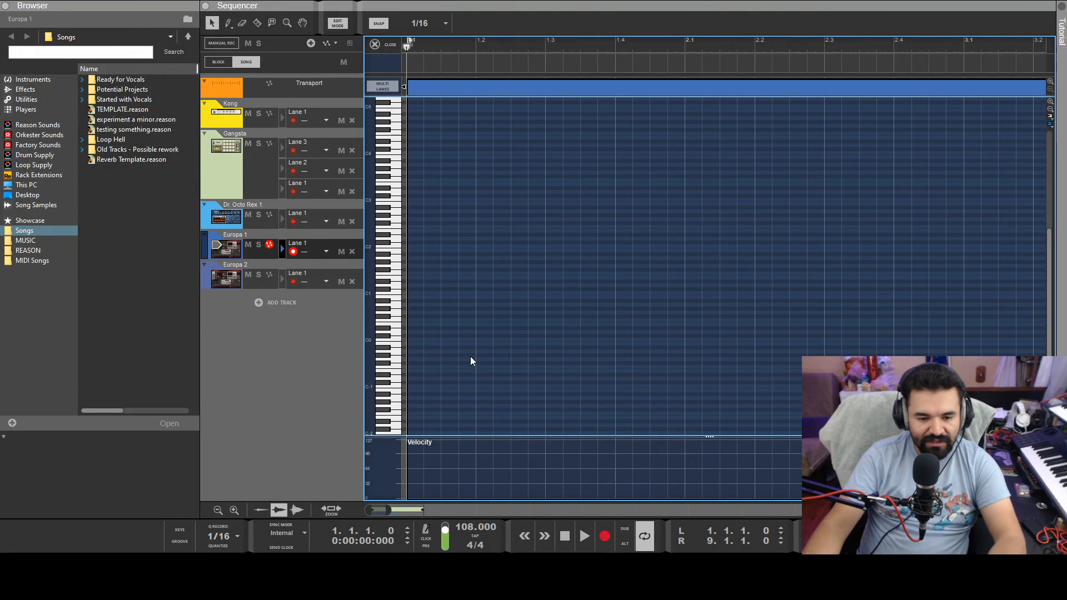
pyautogui.press('space')
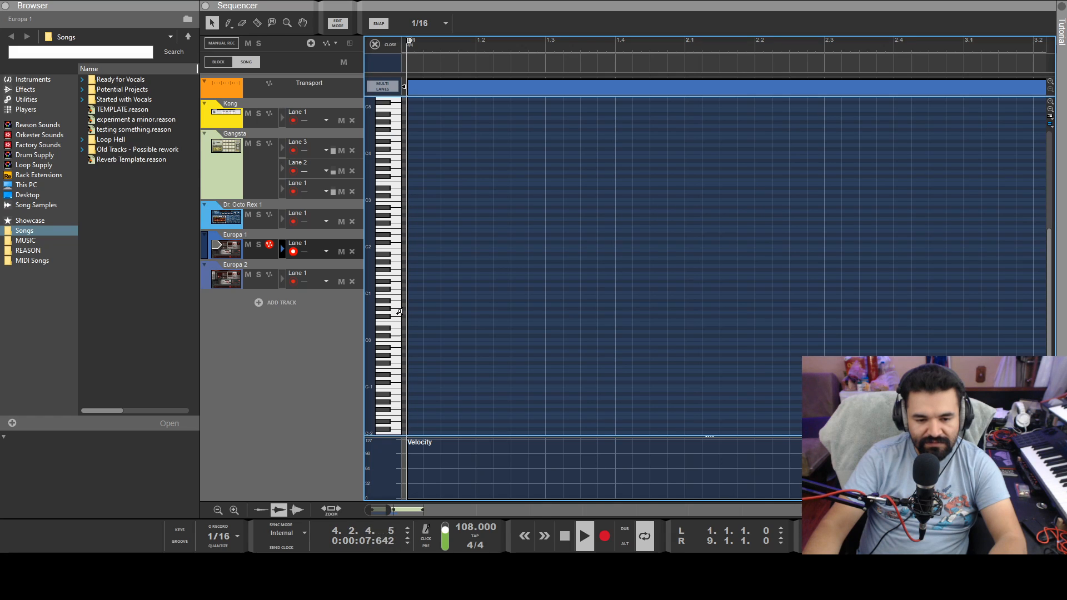
pyautogui.click(400, 312)
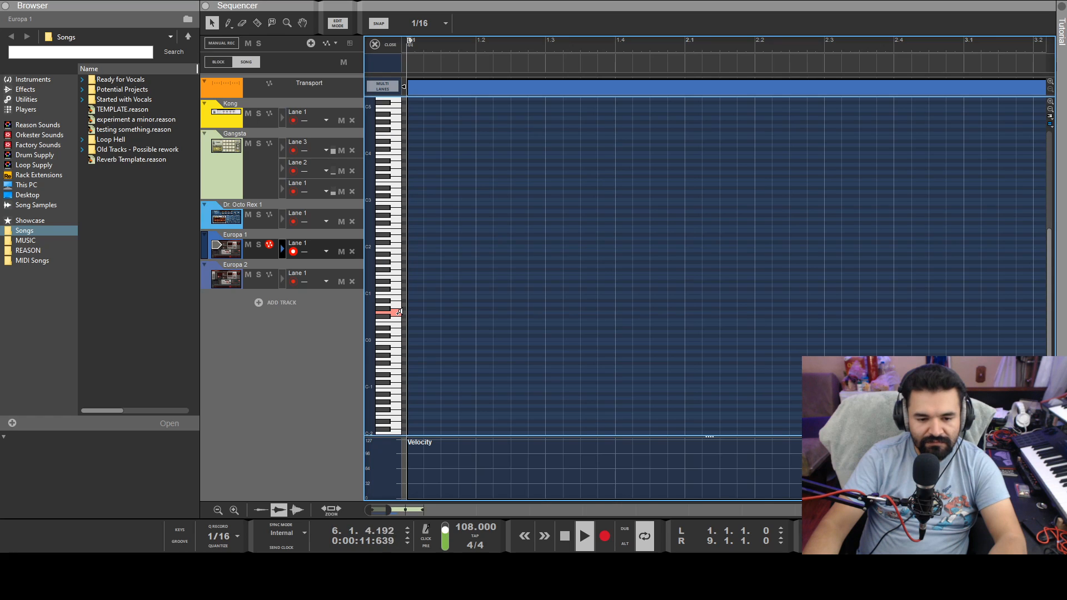
# - Stop playback, add a two-bar G0 note at the start of the Europa 1 clip and play it with the beat
pyautogui.press('space')
pyautogui.moveTo(417, 312)
pyautogui.mouseDown()
pyautogui.moveTo(717, 293)
pyautogui.moveTo(965, 298)
pyautogui.moveTo(984, 313)
pyautogui.moveTo(967, 313)
pyautogui.mouseUp()
pyautogui.scroll(-2, 851, 325)
pyautogui.scroll(3, 816, 331)
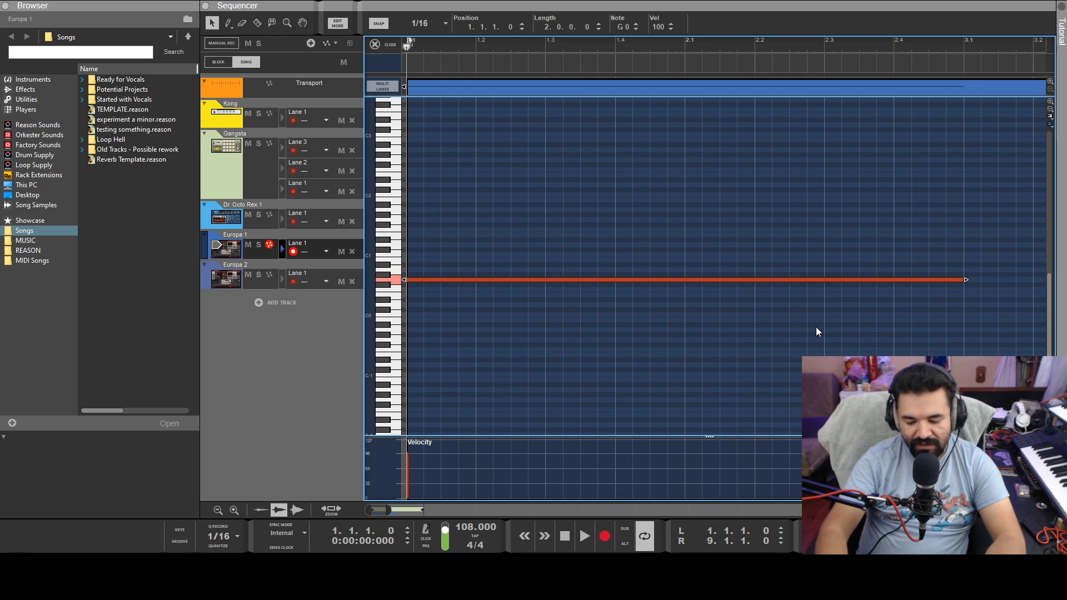
pyautogui.scroll(-5, 813, 328)
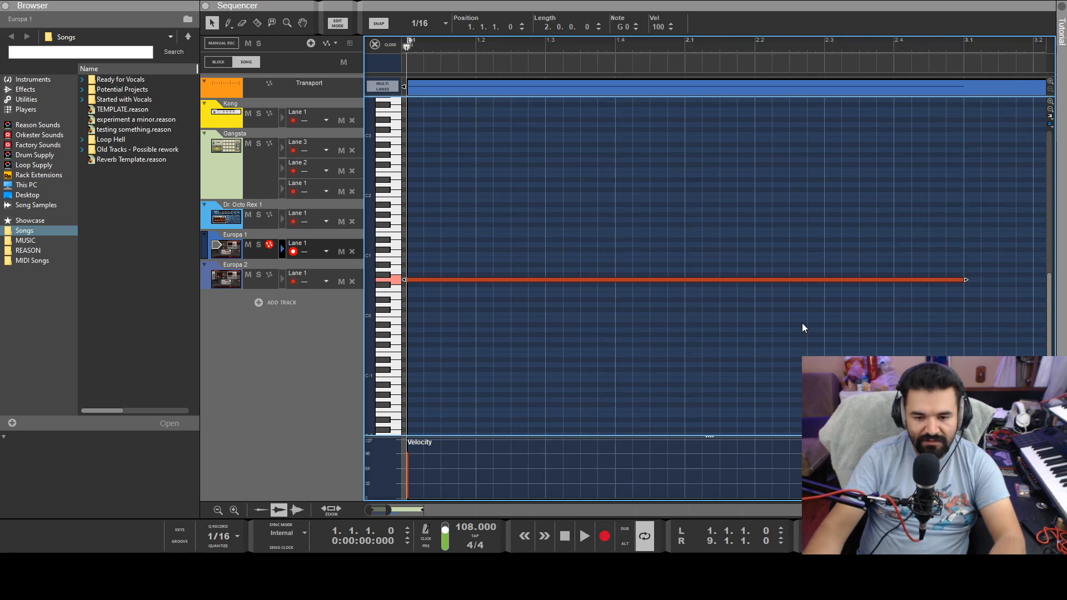
pyautogui.scroll(2, 531, 318)
pyautogui.scroll(2, 532, 318)
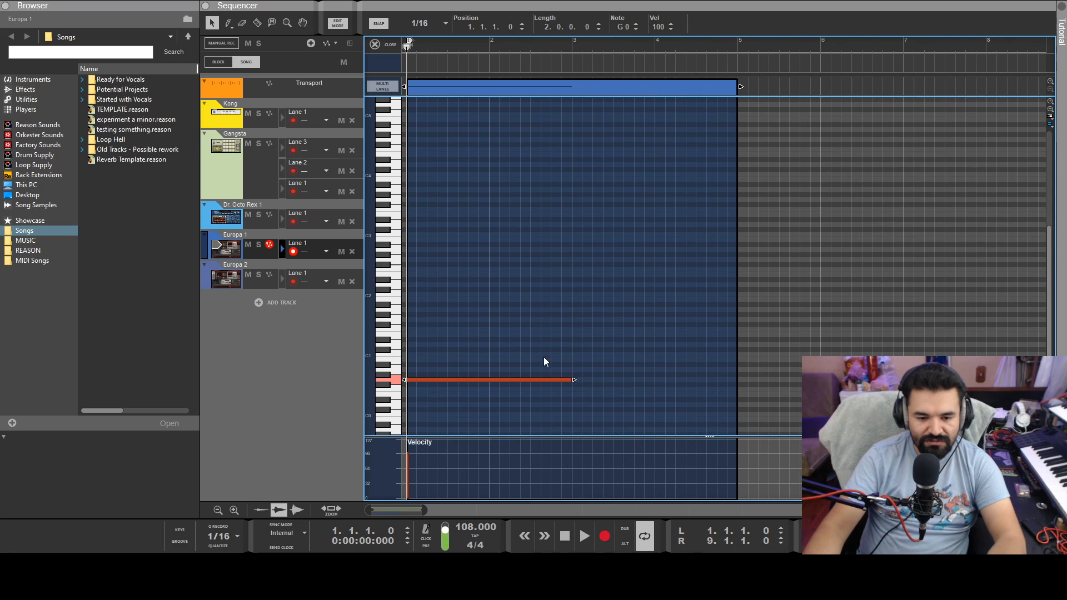
pyautogui.scroll(-4, 495, 380)
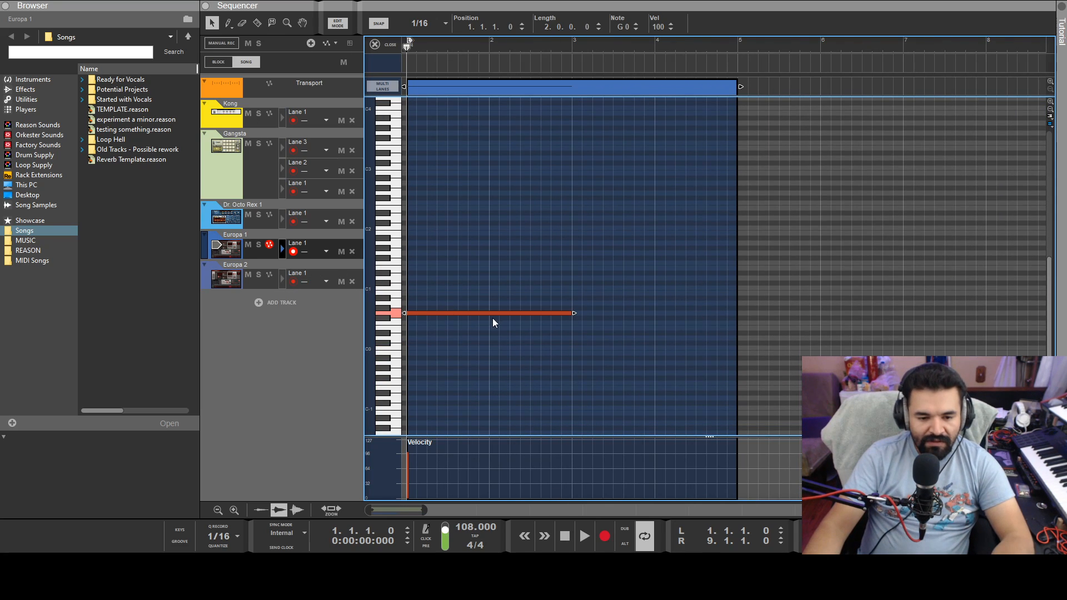
pyautogui.press('space')
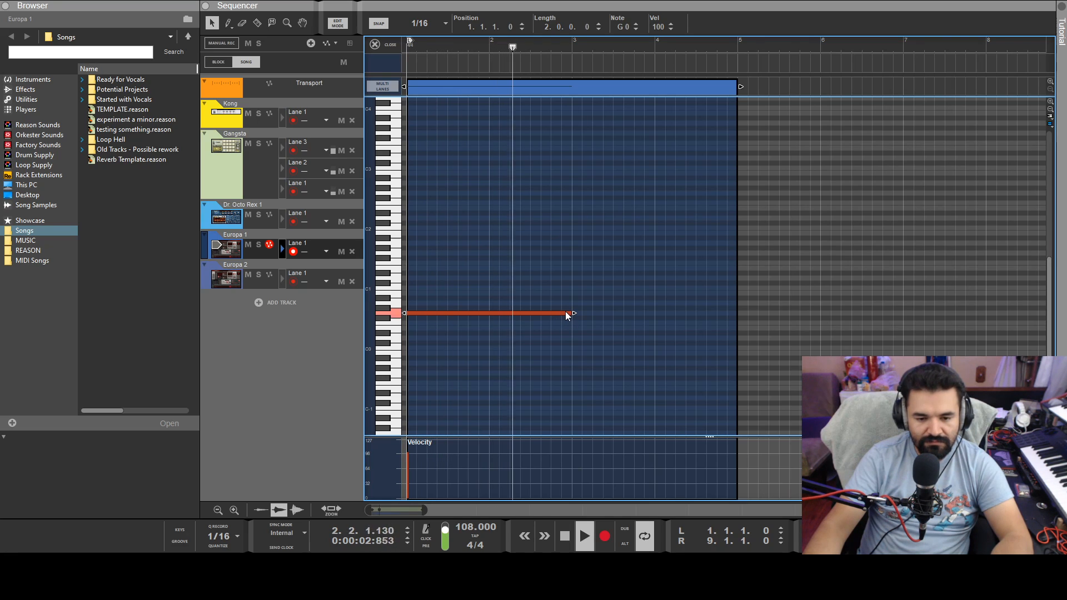
pyautogui.press('space')
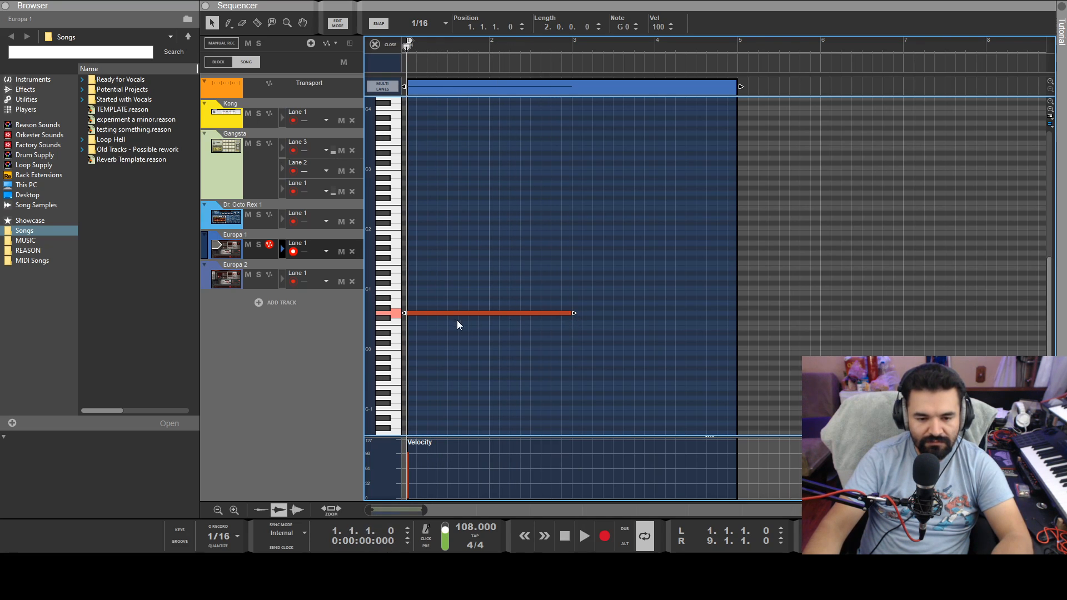
# - Copy the two-bar note to bar 3 as D1 and to bar 5 as A#0, playing the line back with the beat
pyautogui.moveTo(441, 313); pyautogui.dragTo(608, 277)
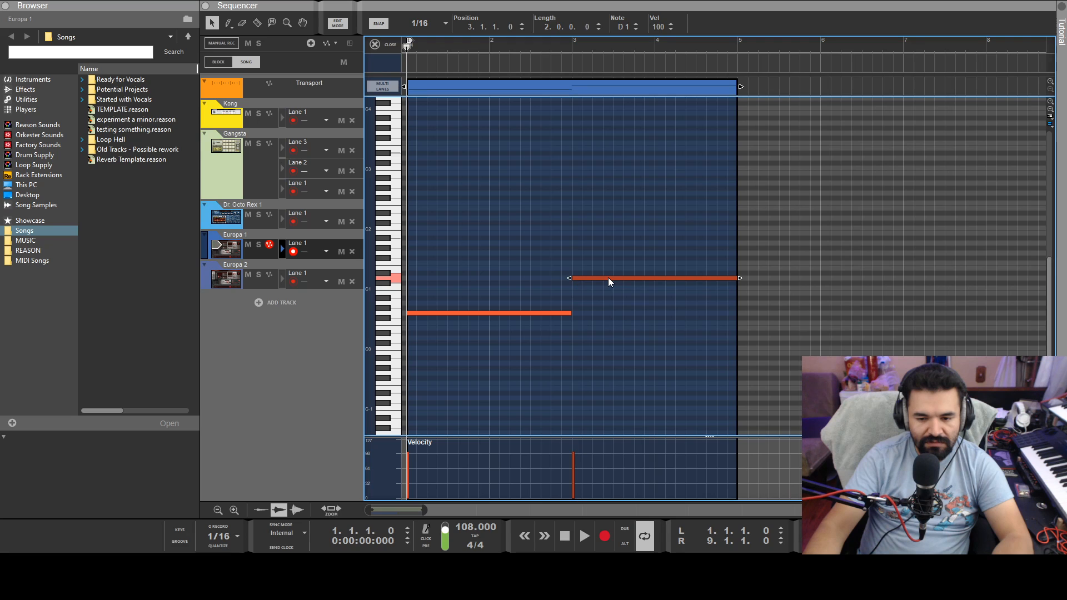
pyautogui.press('space')
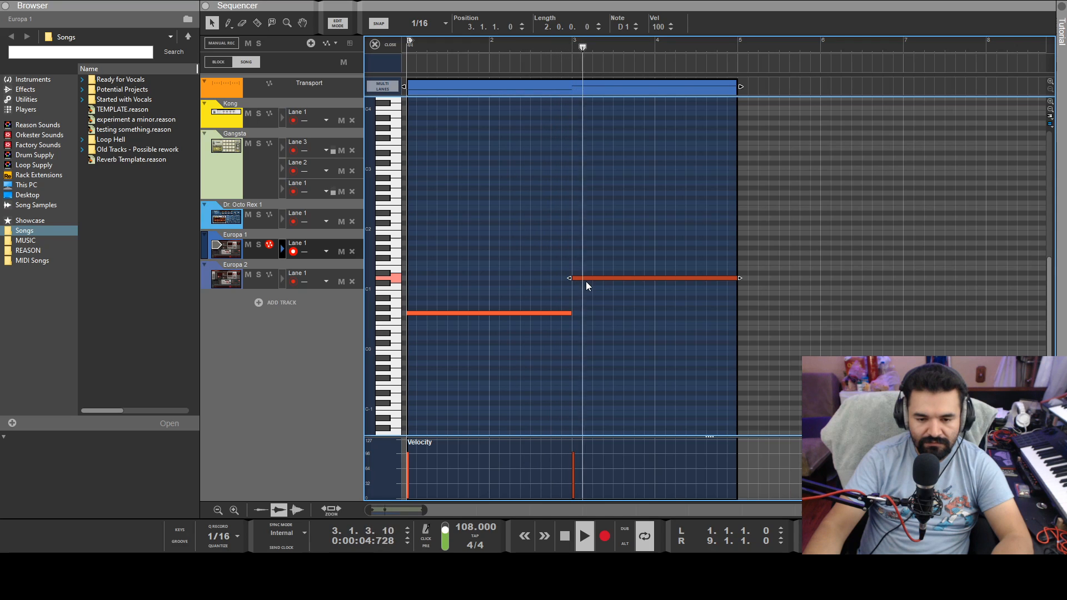
pyautogui.press('space')
pyautogui.keyDown('ctrl'); pyautogui.moveTo(582, 279); pyautogui.dragTo(745, 298); pyautogui.keyUp('ctrl')
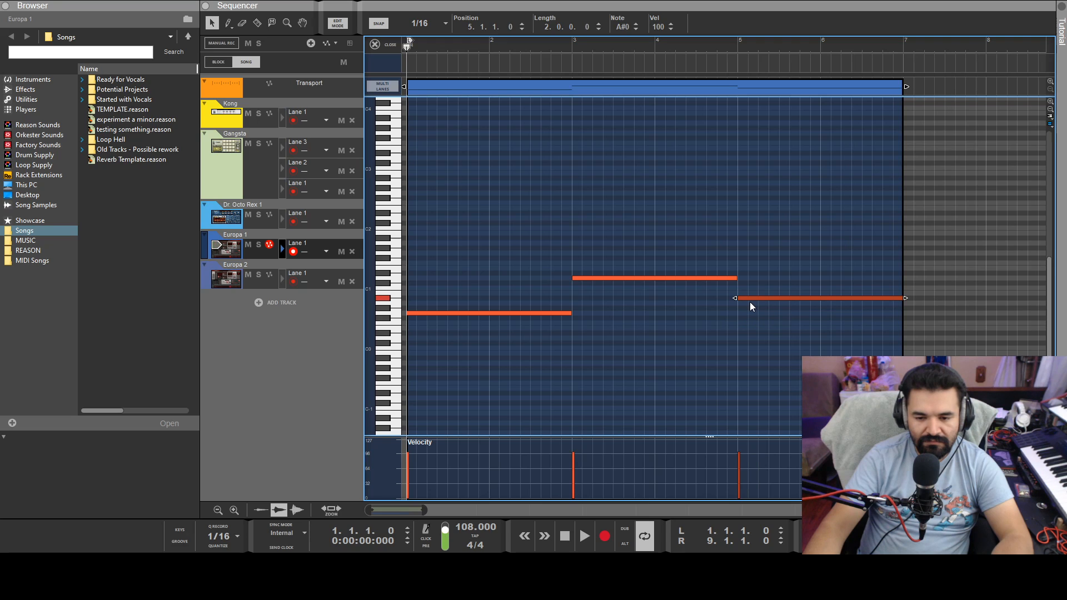
pyautogui.press('space')
pyautogui.press('space')
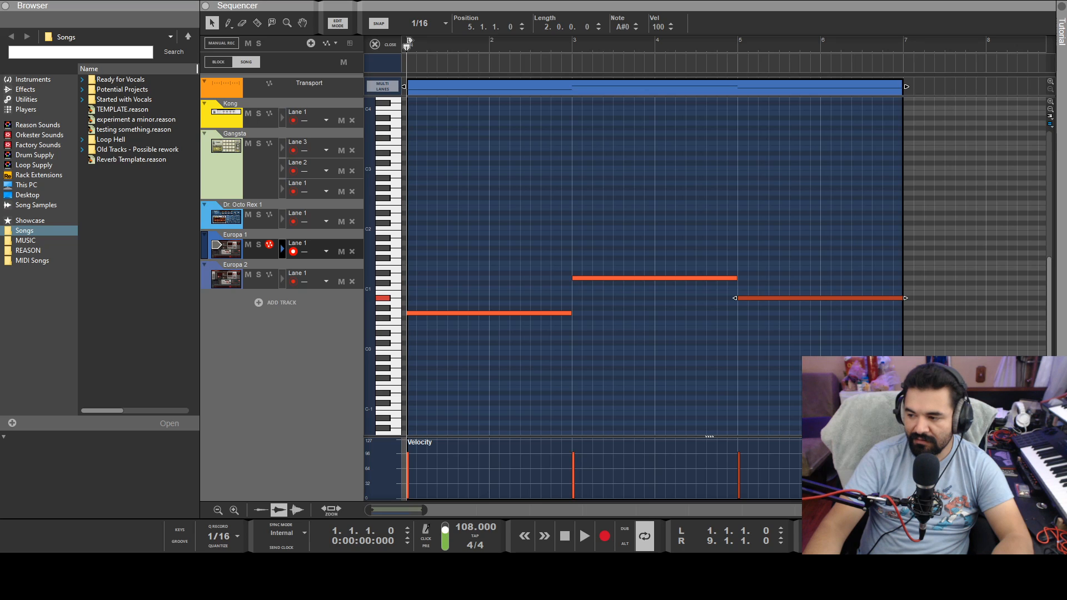
pyautogui.press('space')
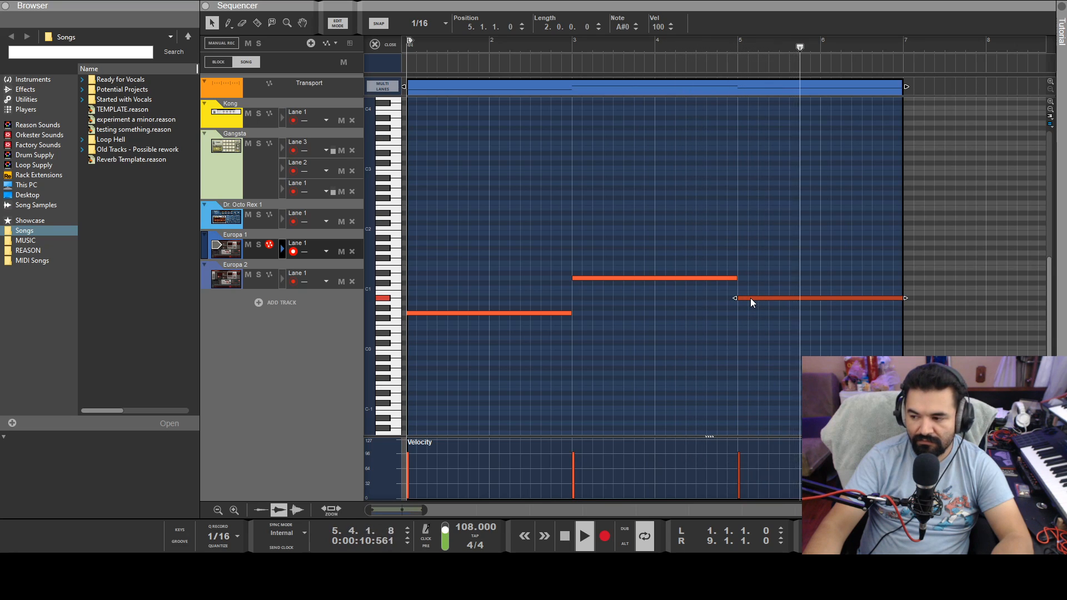
# - Copy the A#0 note to bar 7 as A0 and play back the four-note Europa 1 progression
pyautogui.moveTo(748, 298); pyautogui.dragTo(915, 302)
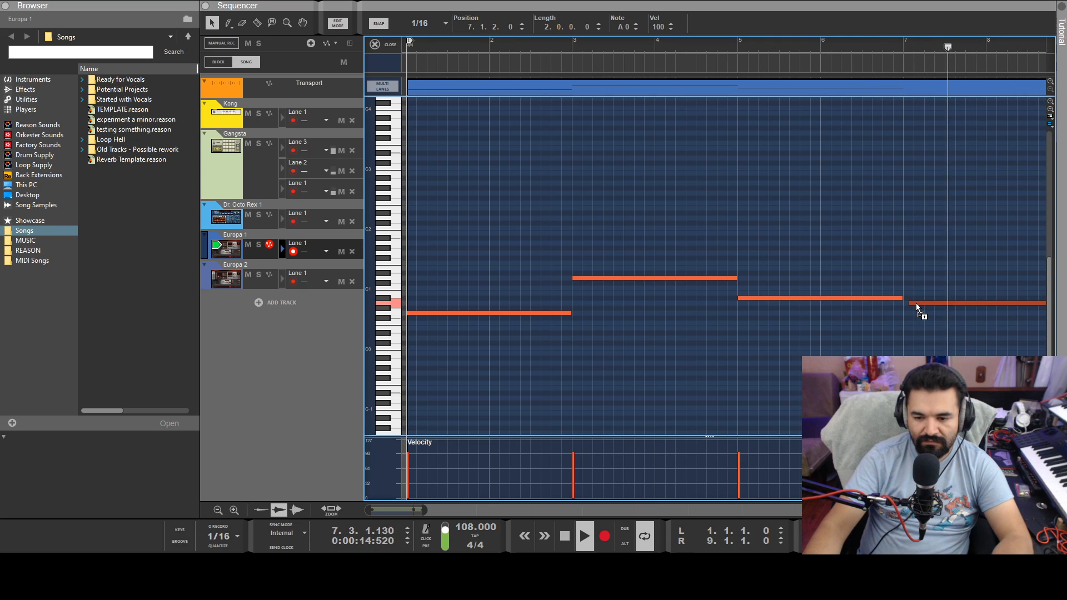
pyautogui.press('space')
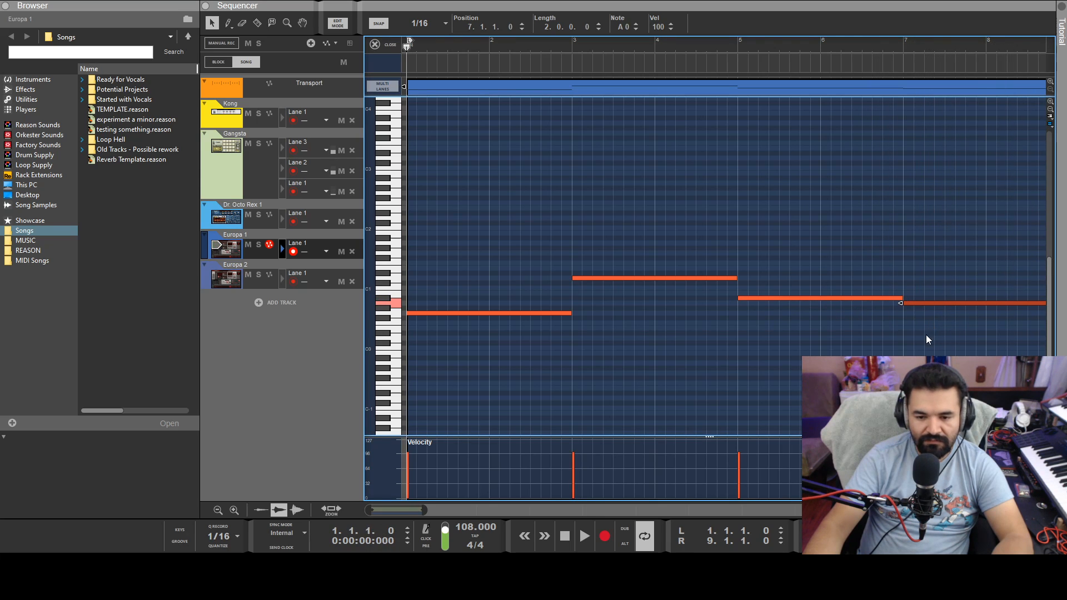
pyautogui.press('space')
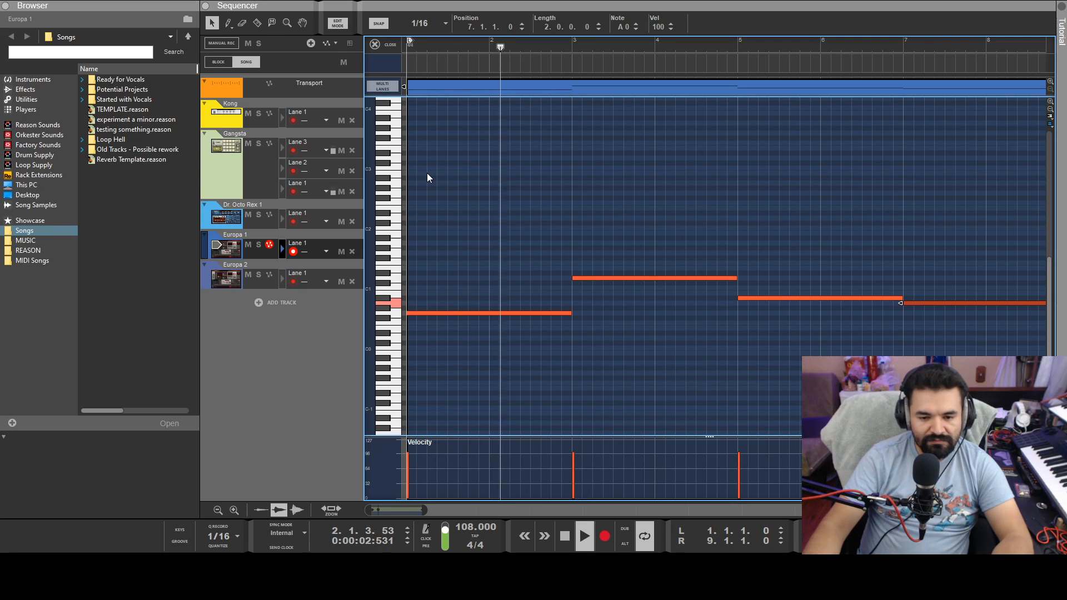
pyautogui.click(344, 21)
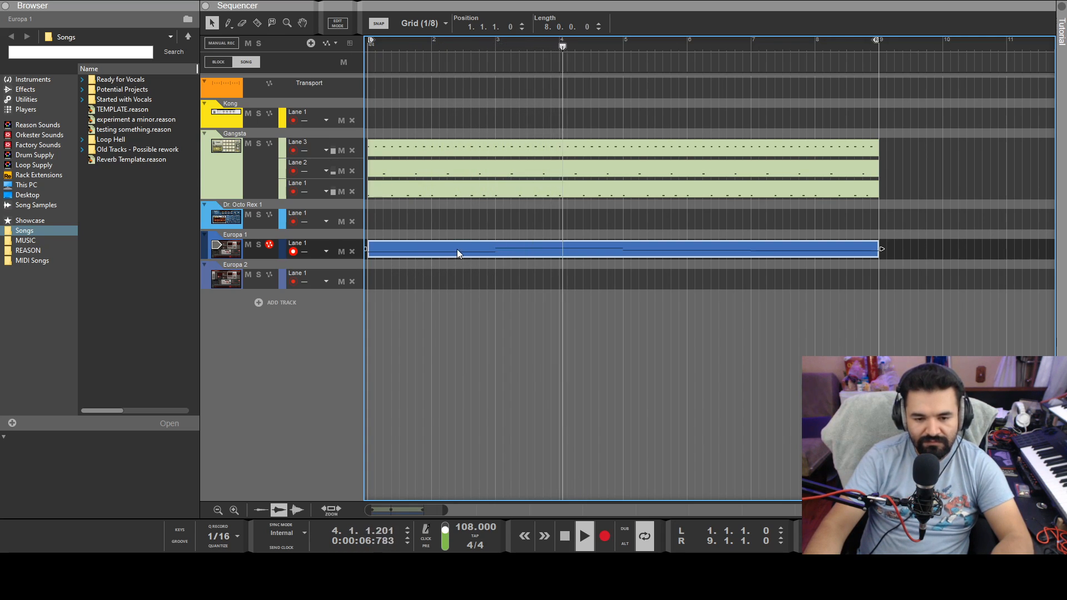
pyautogui.press('space')
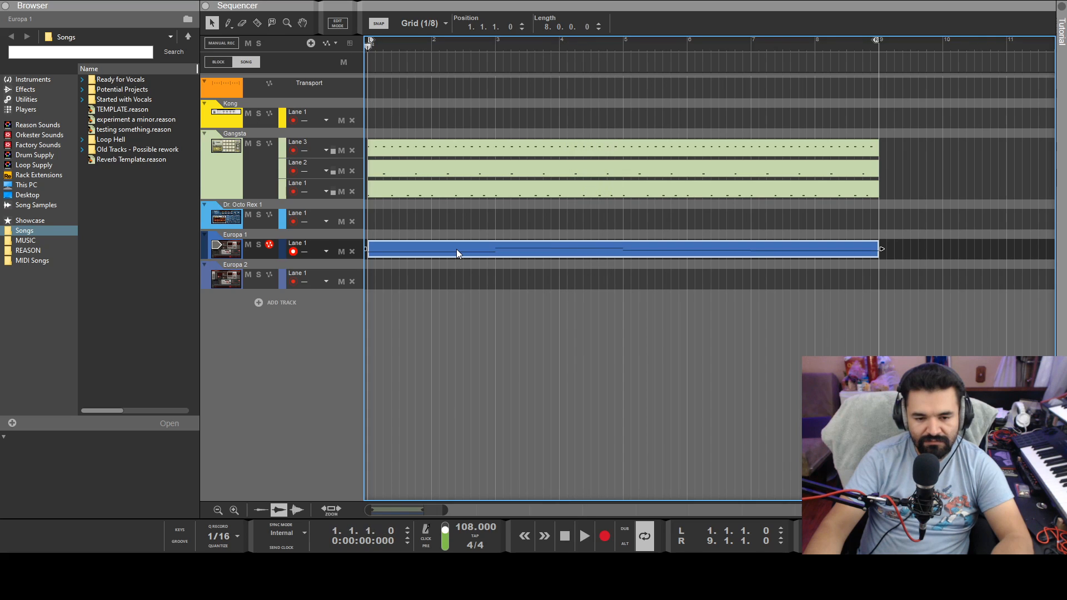
# - Shorten all four notes of the Europa 1 clip to one beat and set the snap value to Grid
pyautogui.doubleClick(457, 251)
pyautogui.hotkey('ctrl', 'a')
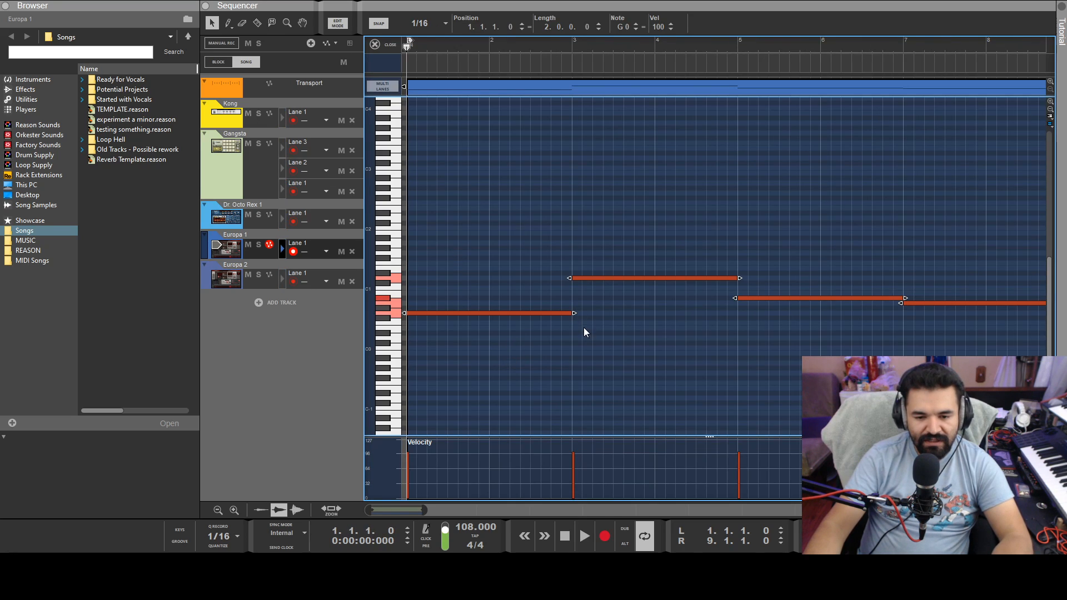
pyautogui.moveTo(575, 315); pyautogui.dragTo(413, 316)
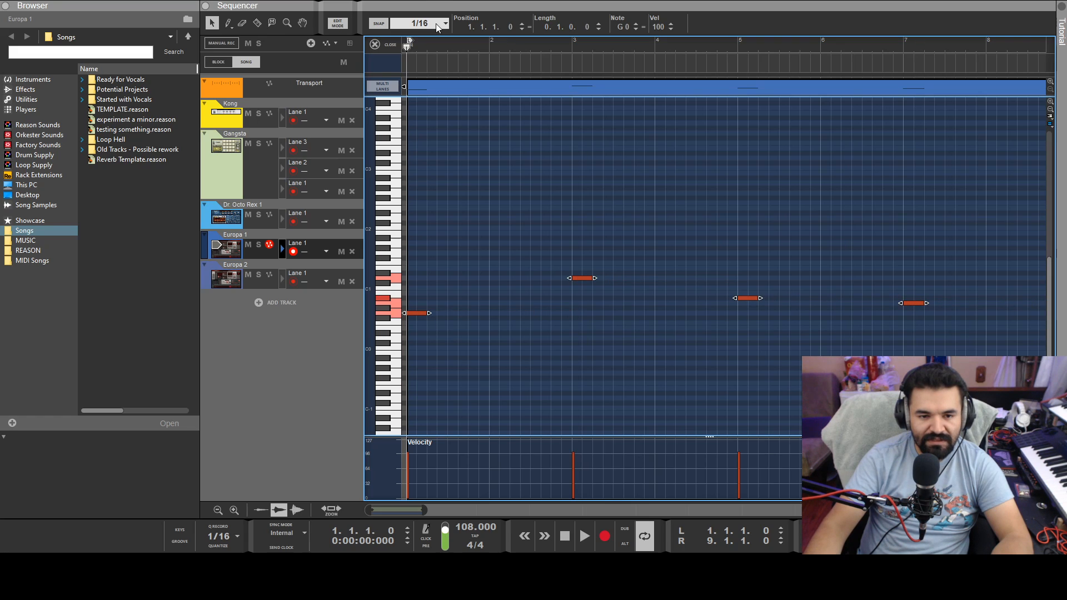
pyautogui.click(437, 41)
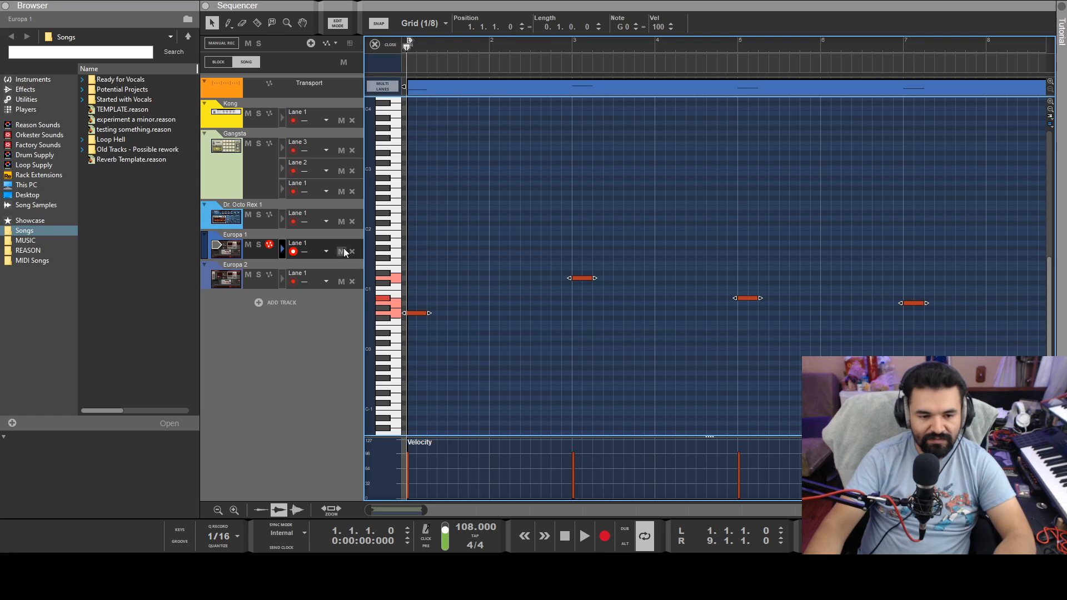
# - Overlay the Gangsta drum notes as a timing reference behind the Europa 1 notes in the note editor
pyautogui.click(229, 164)
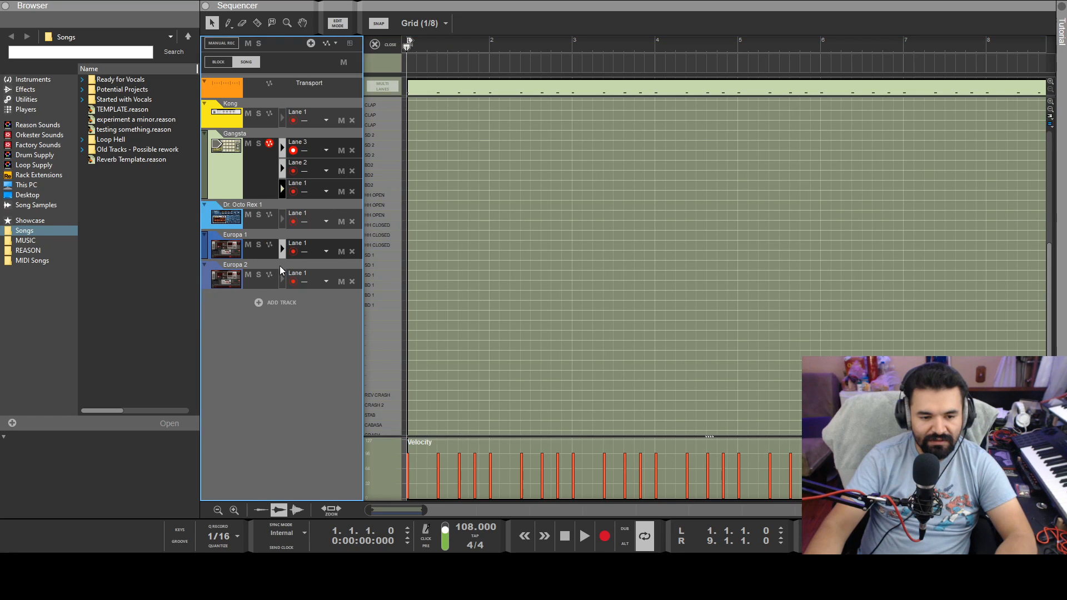
pyautogui.click(283, 194)
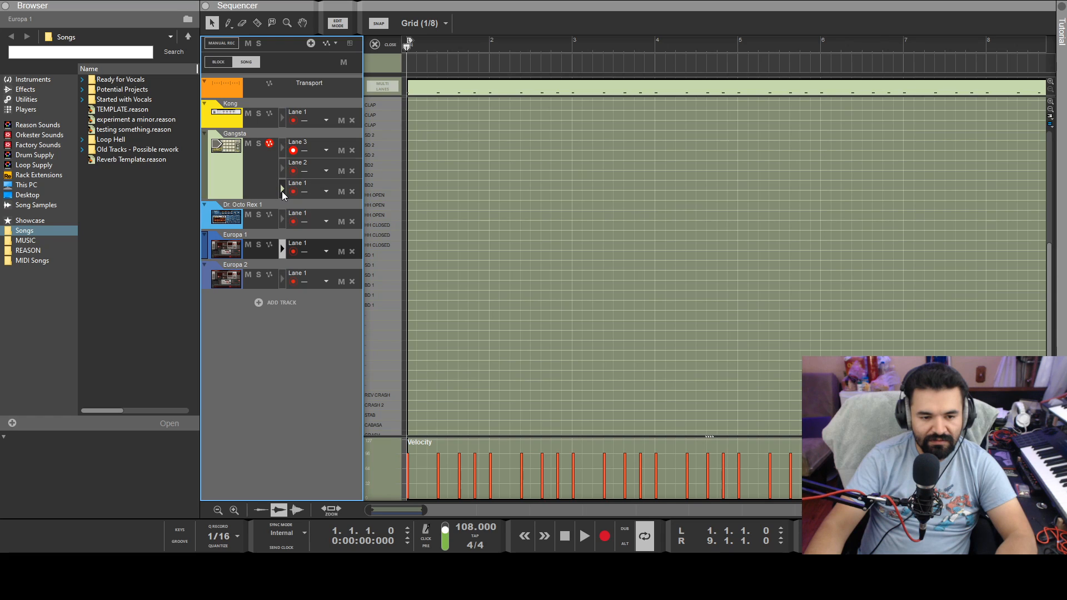
pyautogui.click(282, 249)
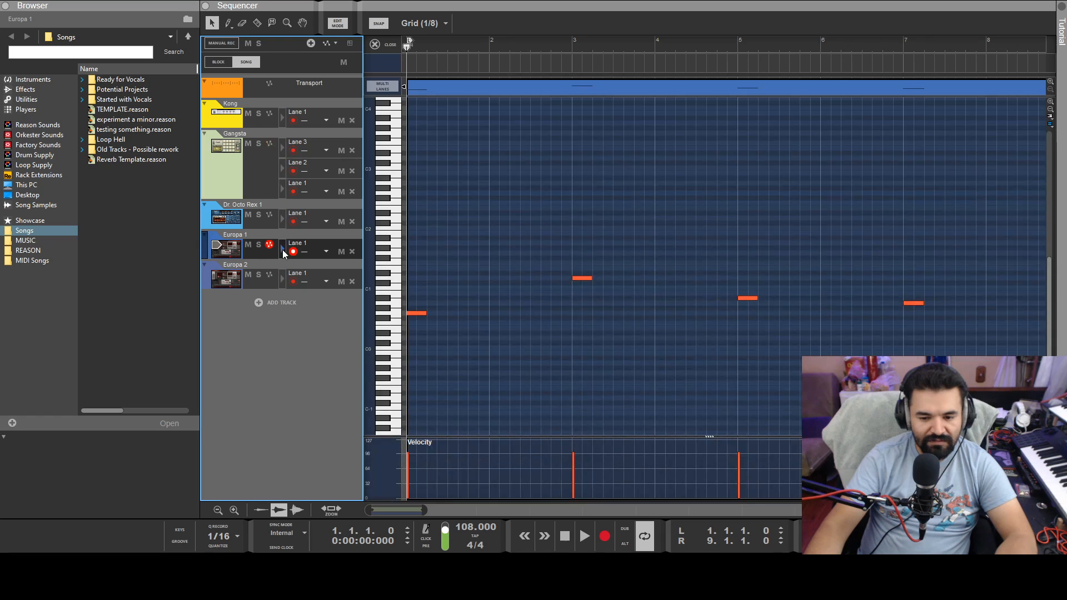
pyautogui.scroll(5, 526, 325)
pyautogui.scroll(2, 526, 325)
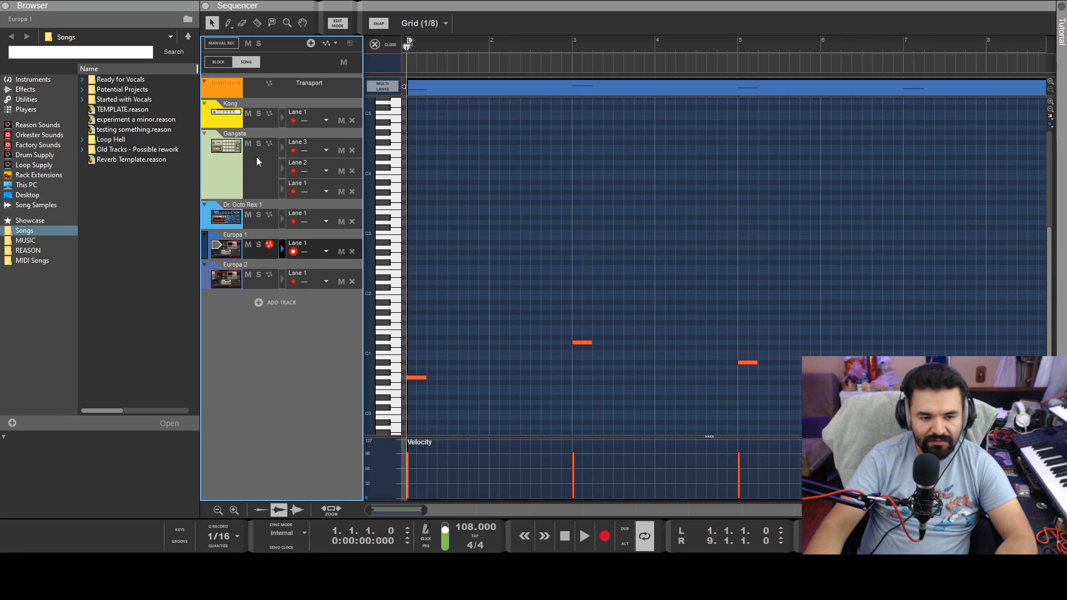
pyautogui.click(225, 165)
pyautogui.scroll(-5, 545, 325)
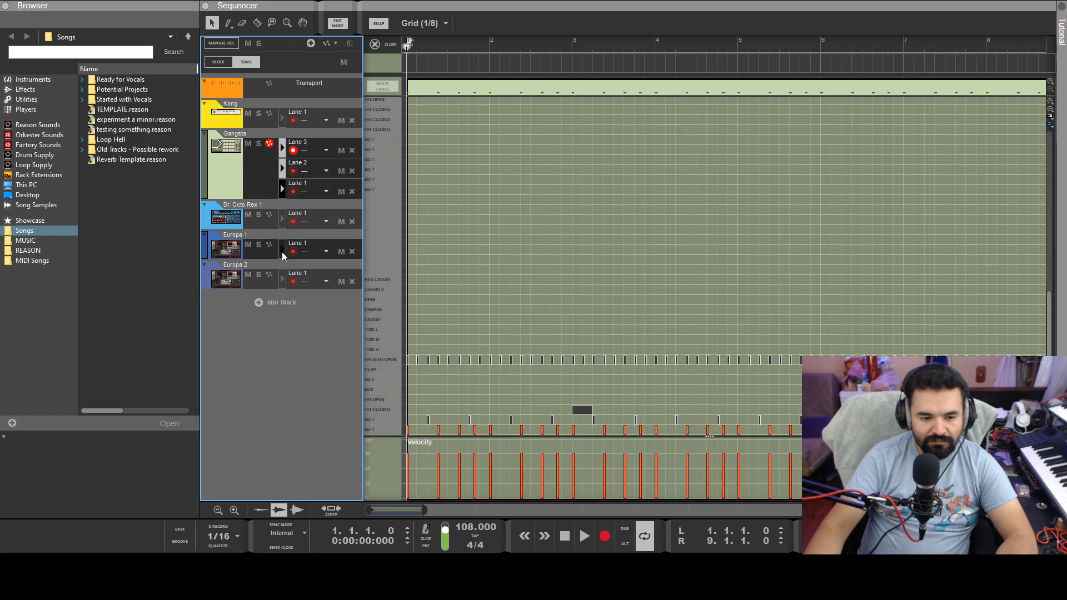
pyautogui.click(281, 252)
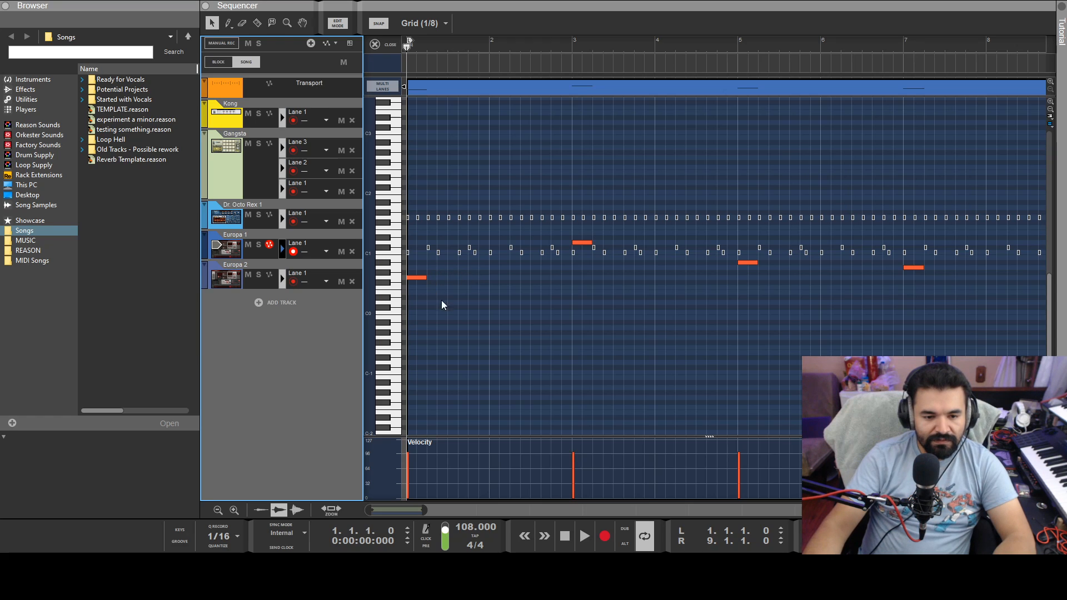
# - Lengthen all four Europa 1 notes to 0.1.2.0 and place a one-beat copy directly after each, the first at 1.2.3.0
pyautogui.click(412, 278)
pyautogui.hotkey('ctrl', 'a')
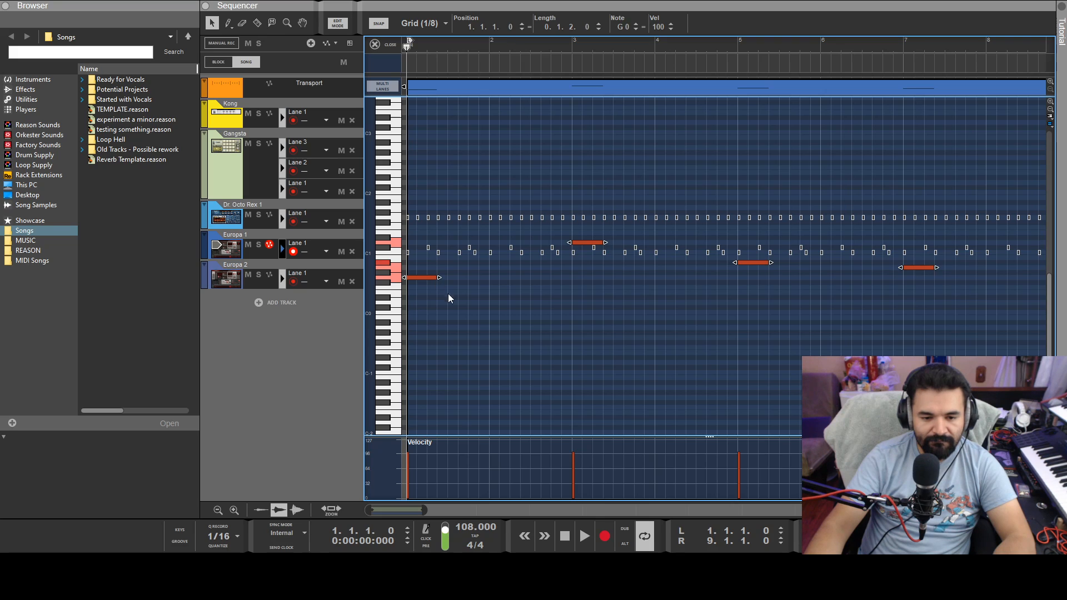
pyautogui.moveTo(423, 283); pyautogui.dragTo(477, 284)
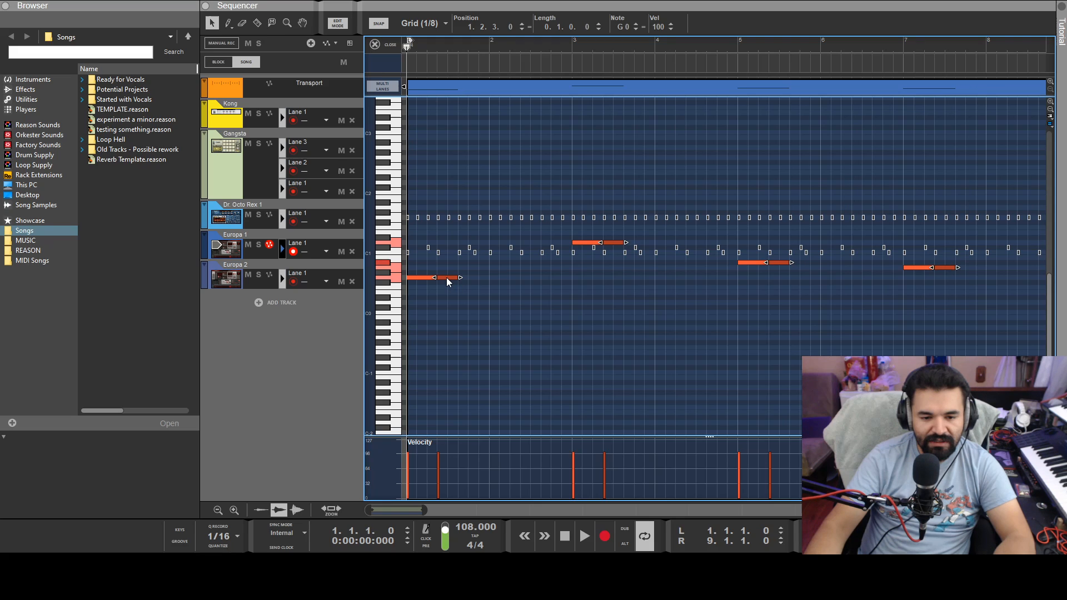
# - Fill the rest of each pattern's first bar with two more repeats of the note, each 0.0.3.0 long, beginning at 1.3.3.0
pyautogui.hotkey('ctrl', 'd')
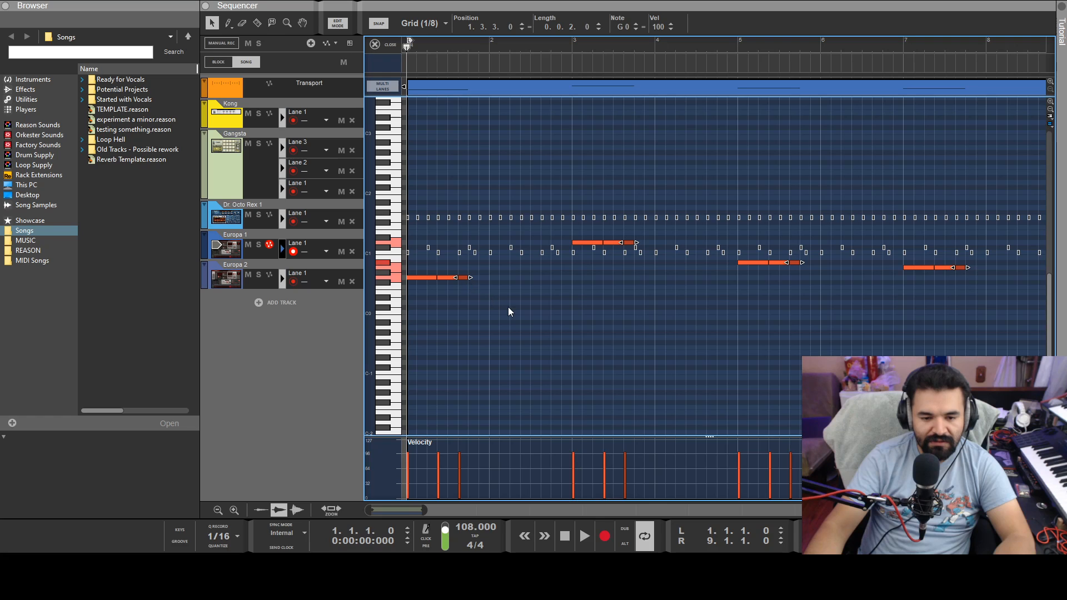
pyautogui.scroll(5, 504, 294)
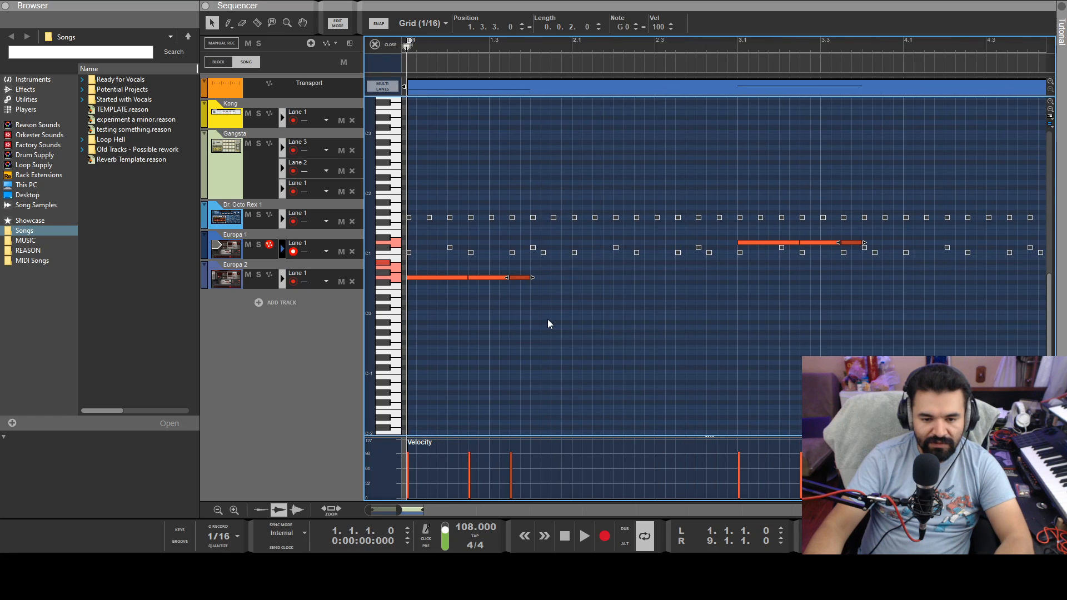
pyautogui.scroll(1, 576, 289)
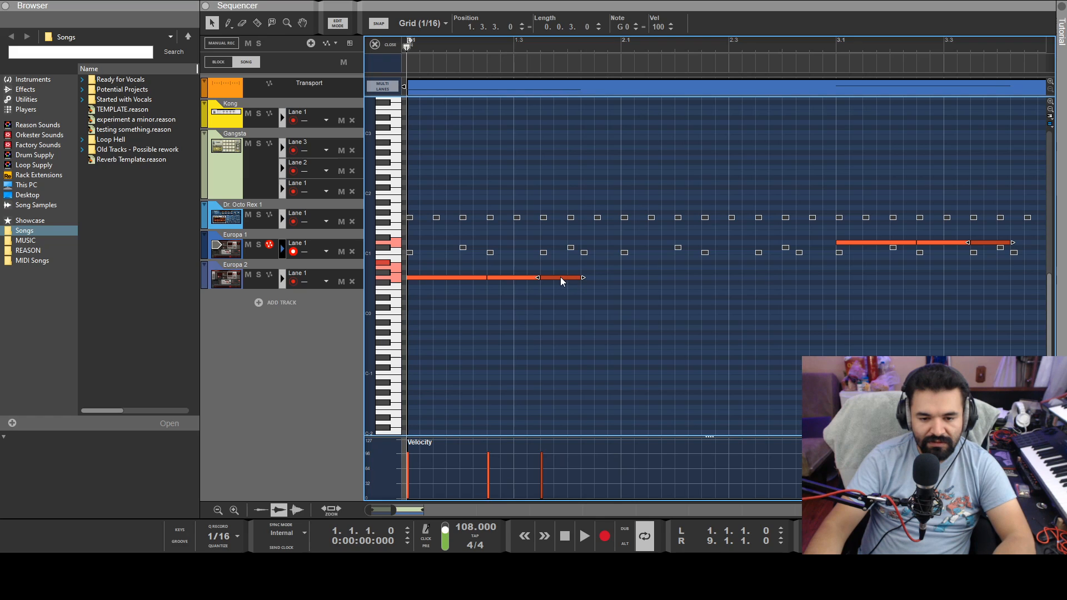
pyautogui.click(607, 310)
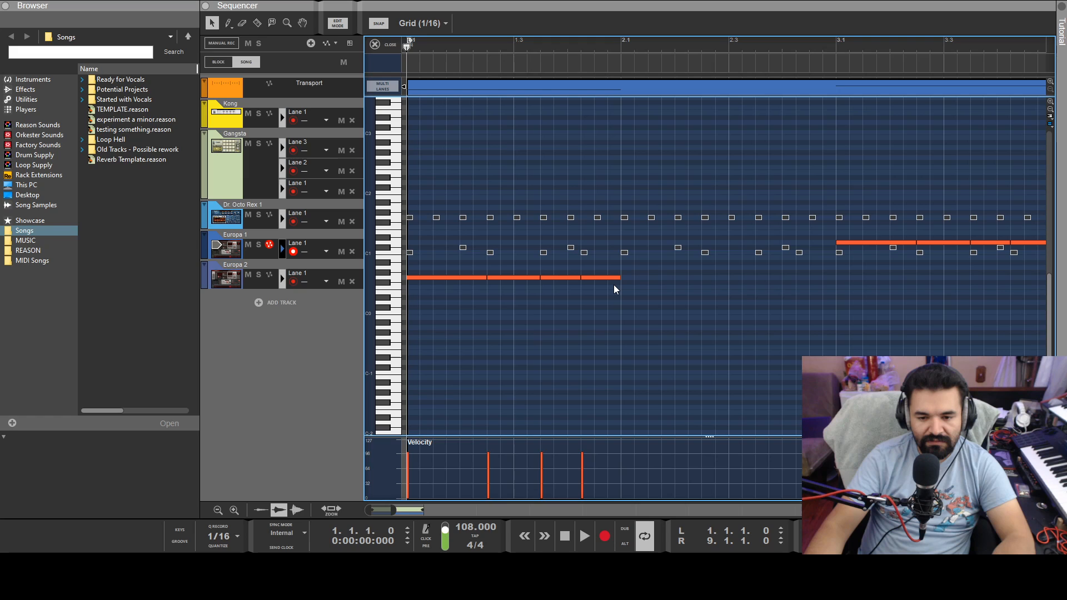
# - Duplicate each one-bar rhythm pattern of Europa 1 into the following bar, the first copy starting at bar 2
pyautogui.hotkey('ctrl', 'a')
pyautogui.moveTo(456, 280); pyautogui.dragTo(671, 281)
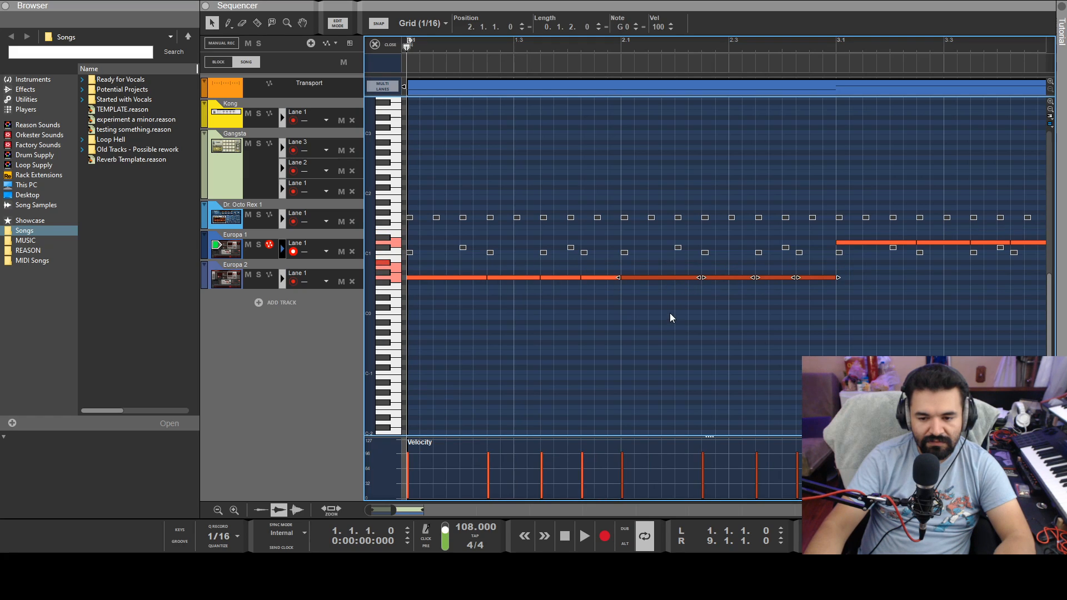
pyautogui.click(607, 358)
# - Reopen the Europa 1 clip without the other tracks' notes and play the new rhythm with the beat
pyautogui.click(347, 24)
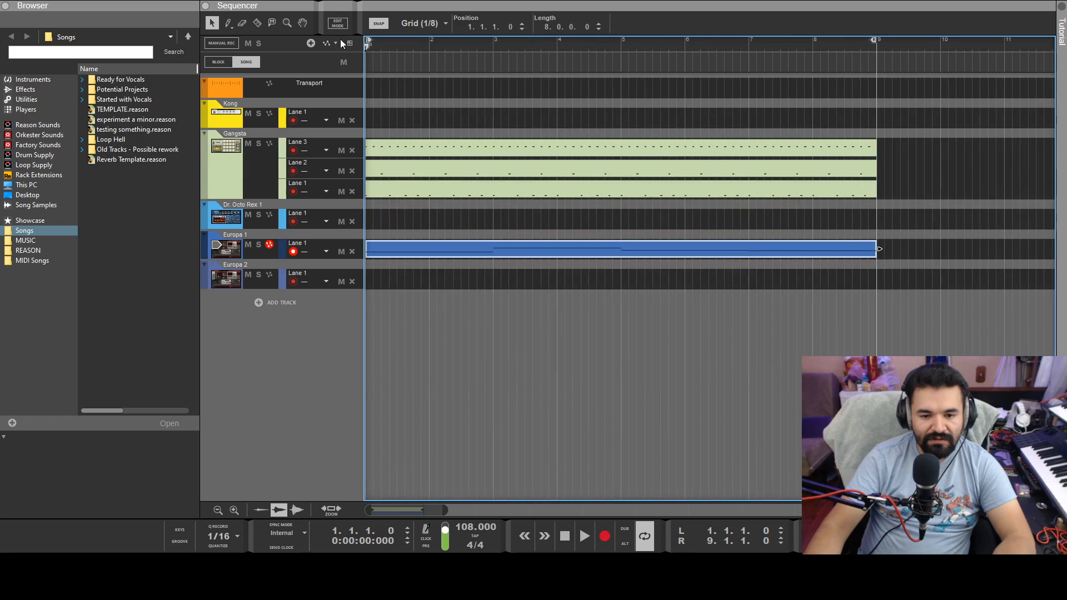
pyautogui.doubleClick(555, 258)
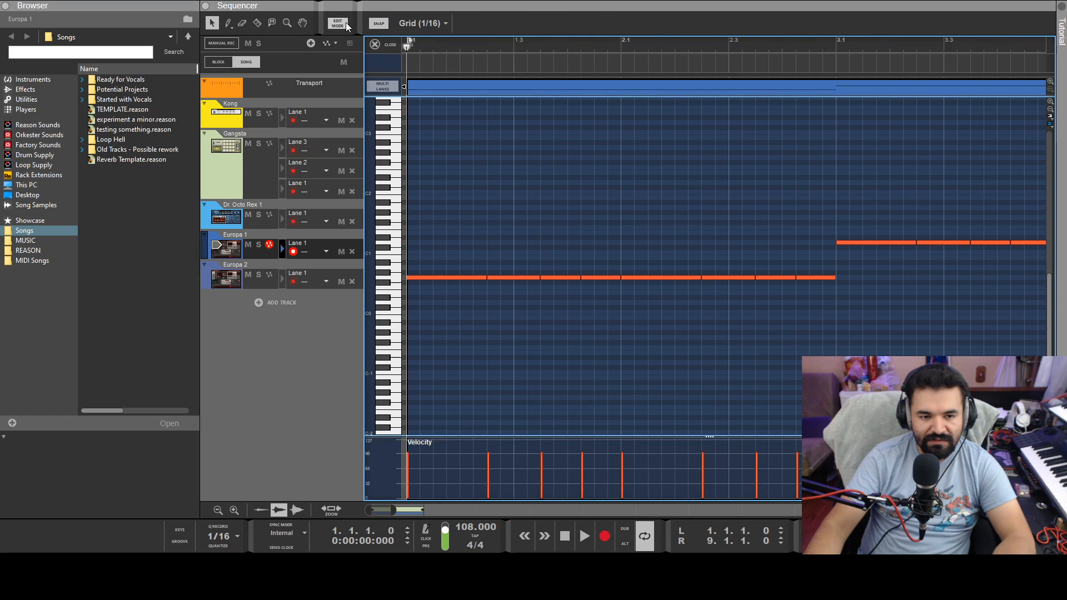
pyautogui.press('space')
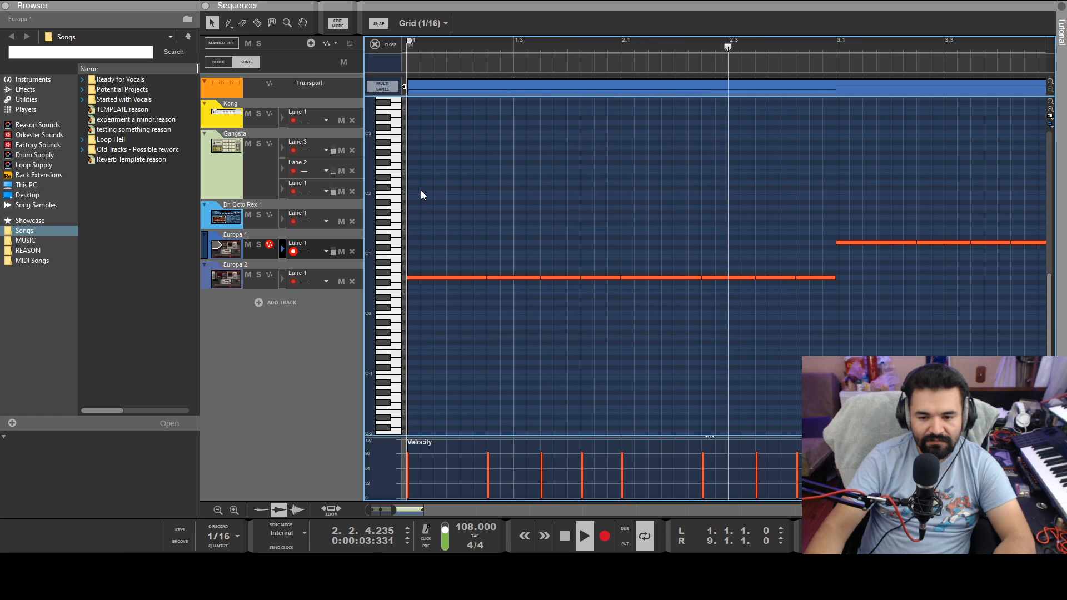
# - Leave note editing and fine-tune the amp envelope of the Europa 1 synth in the rack
pyautogui.click(336, 23)
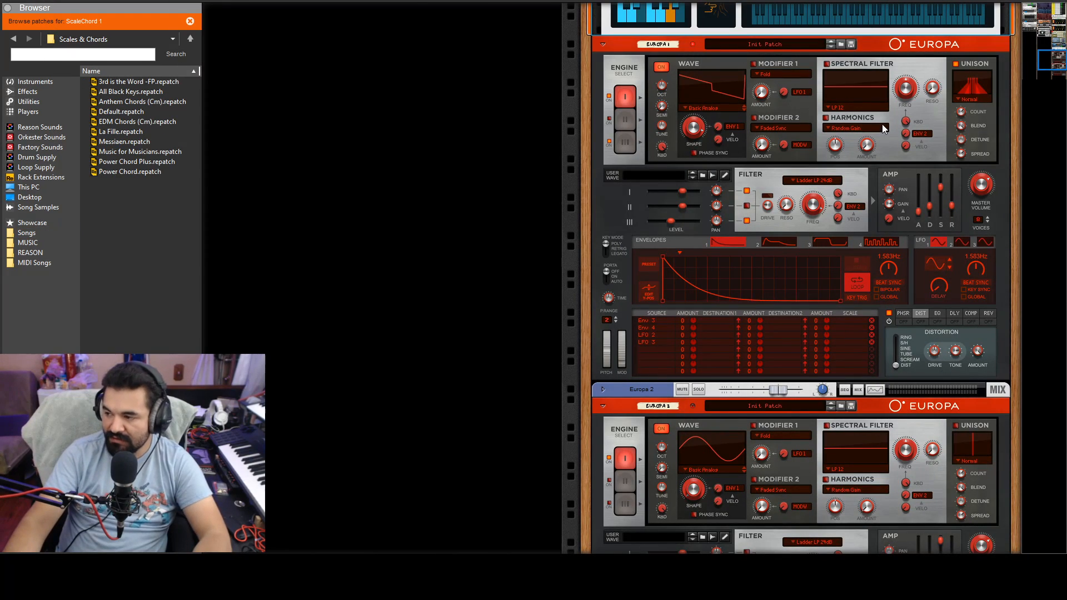
pyautogui.click(940, 189)
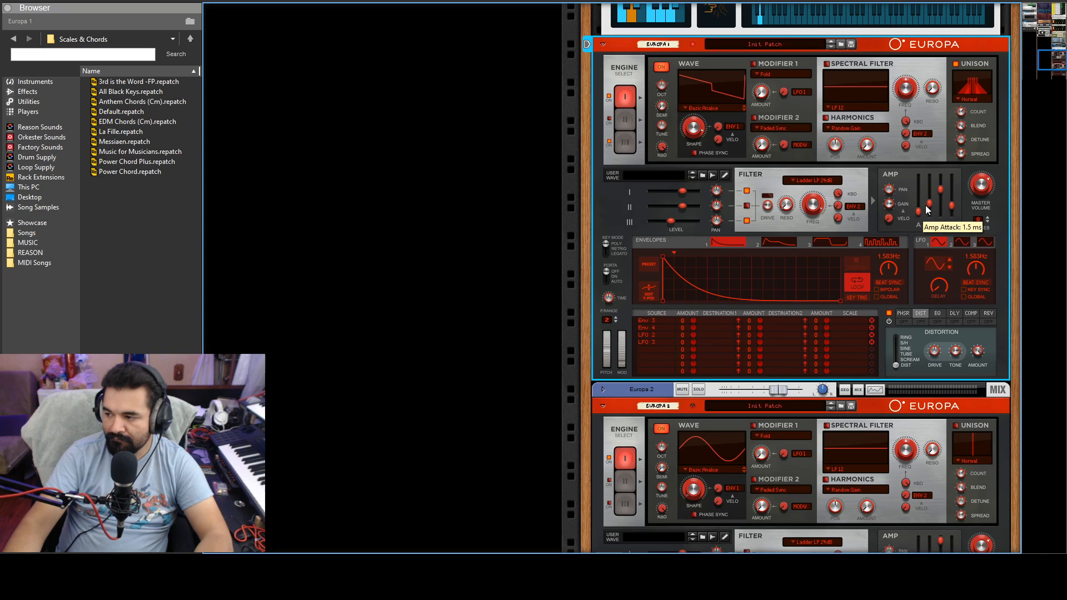
pyautogui.scroll(3, 864, 249)
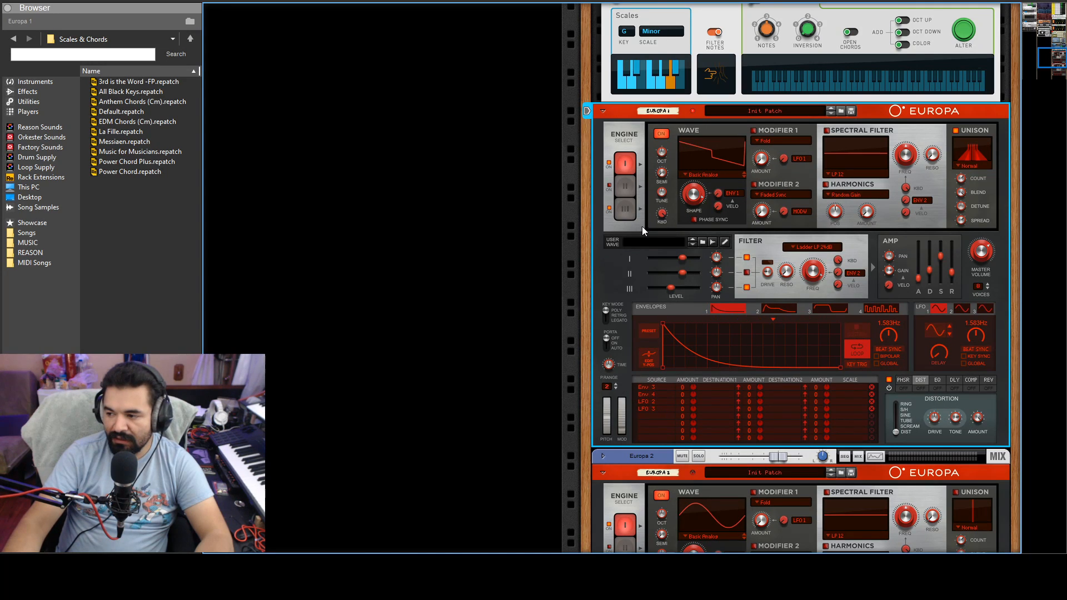
# - Bring in Engine 2 of Europa 1 with the Pulse Width waveform and lower its level slightly
pyautogui.click(624, 190)
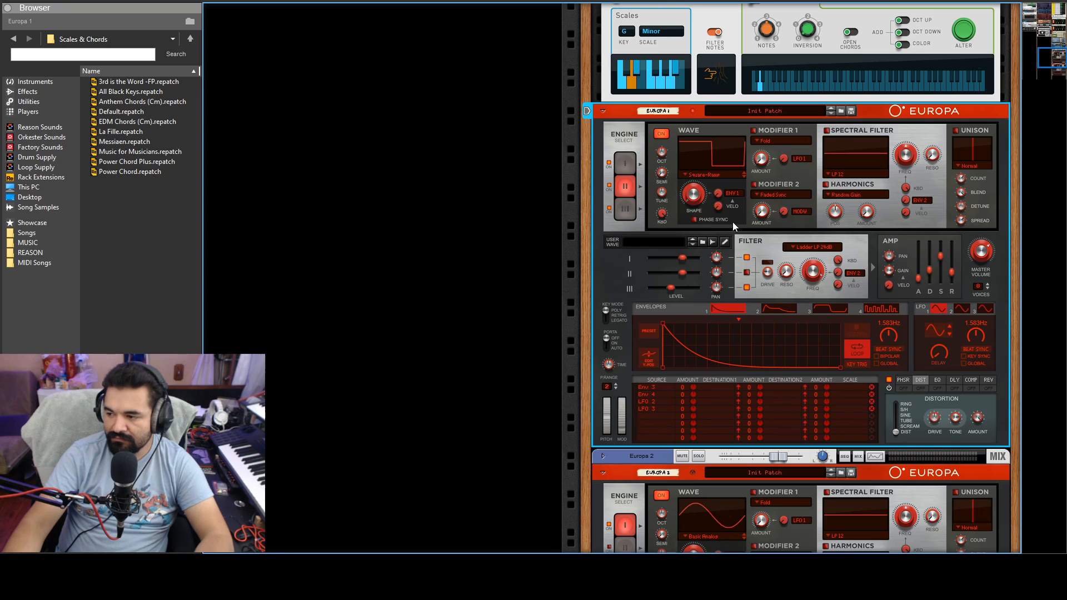
pyautogui.moveTo(699, 203); pyautogui.dragTo(685, 174)
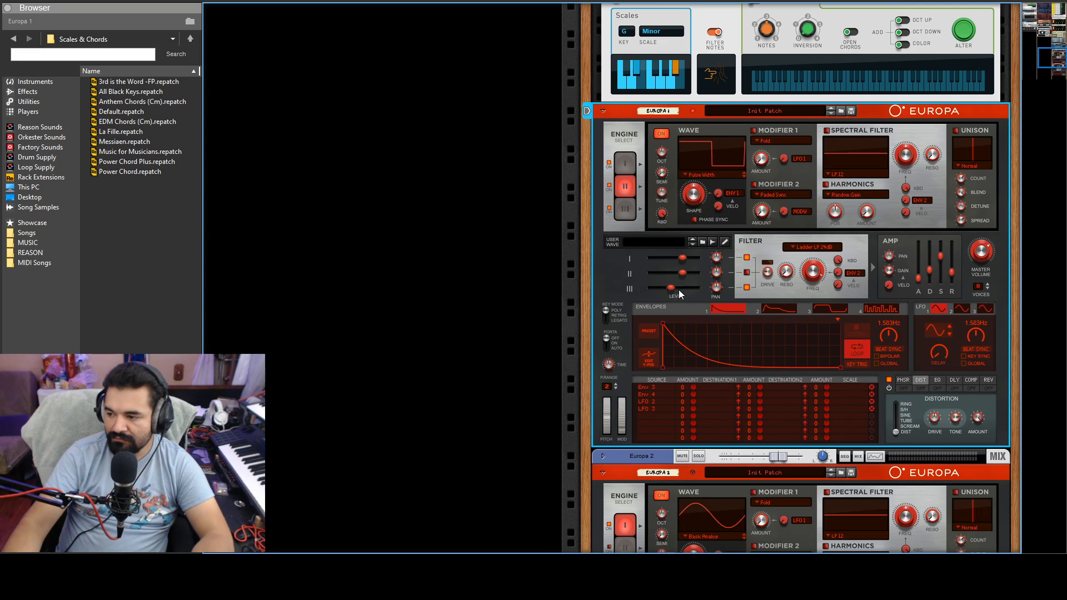
pyautogui.moveTo(678, 270); pyautogui.dragTo(676, 288)
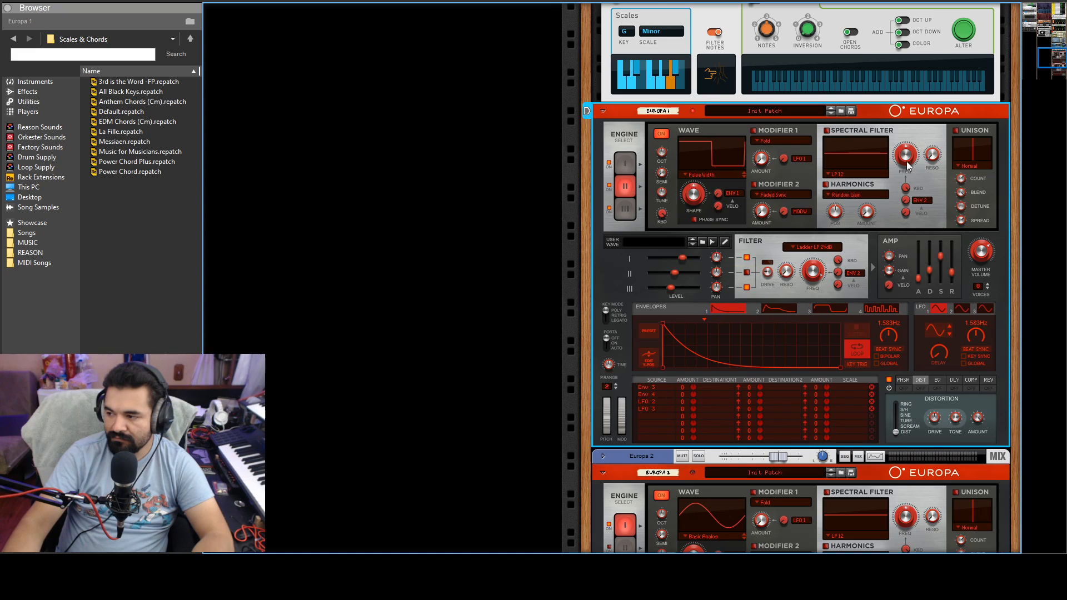
# - Turn on Unison and the LP 12 Spectral Filter for Engine 2 of Europa 1, keeping the engine out of the main filter
pyautogui.click(955, 131)
pyautogui.click(745, 272)
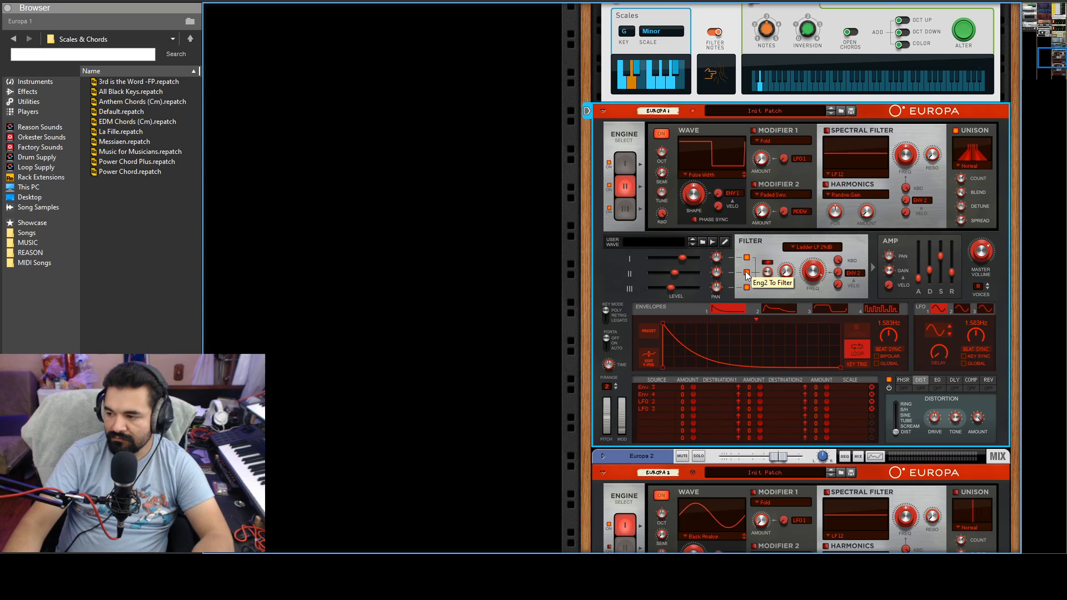
pyautogui.click(828, 130)
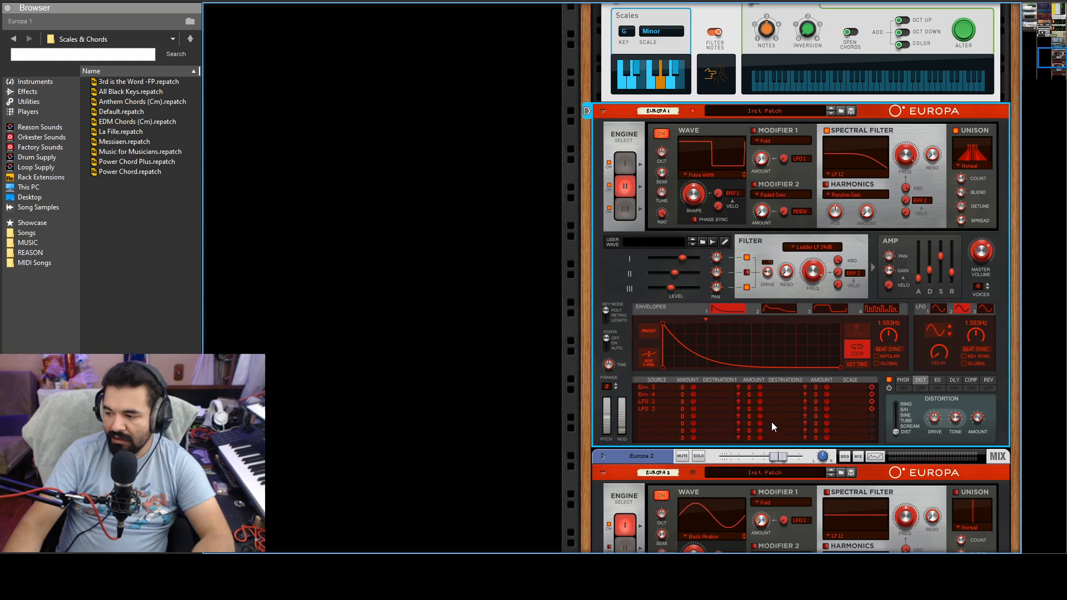
# - Route LFO 2 to Engine 2 Shape in the first modulation row, comparing the sound with Engine 2 off and on
pyautogui.click(647, 387)
pyautogui.click(728, 164)
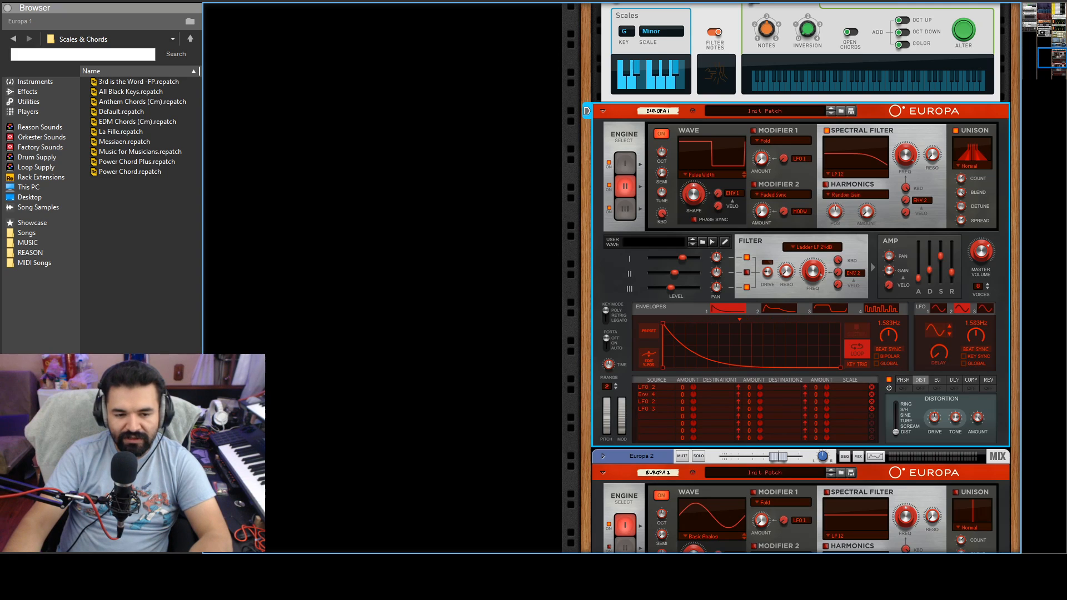
pyautogui.click(155, 345)
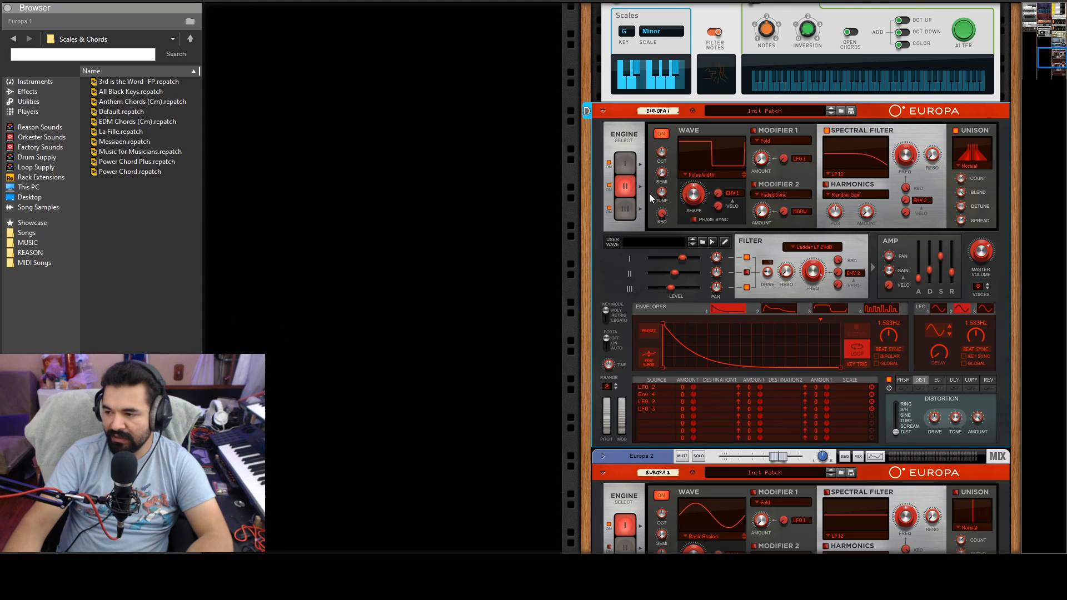
pyautogui.click(609, 186)
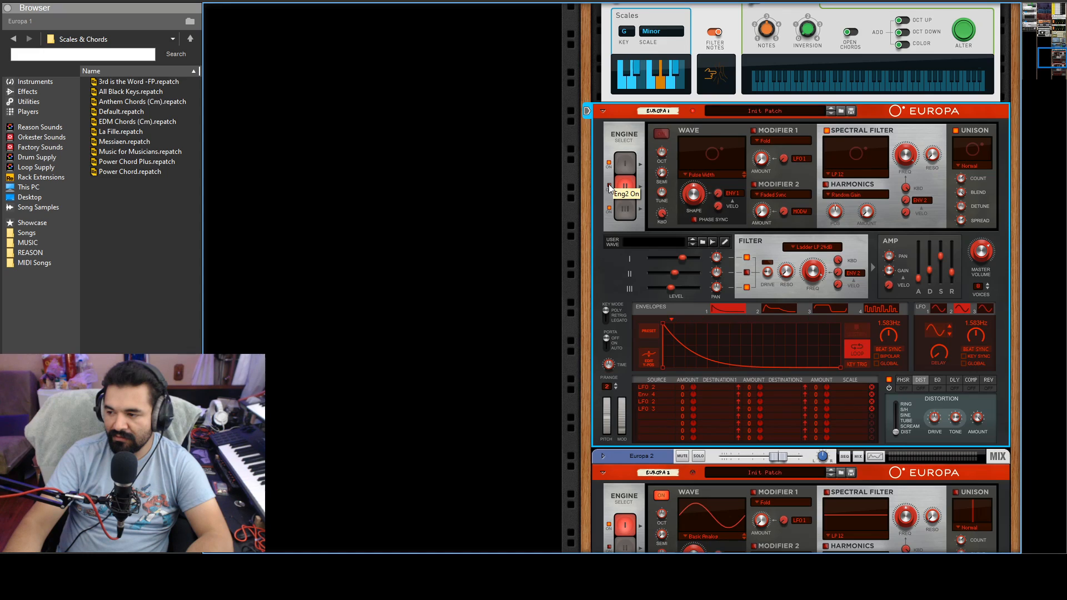
pyautogui.click(609, 186)
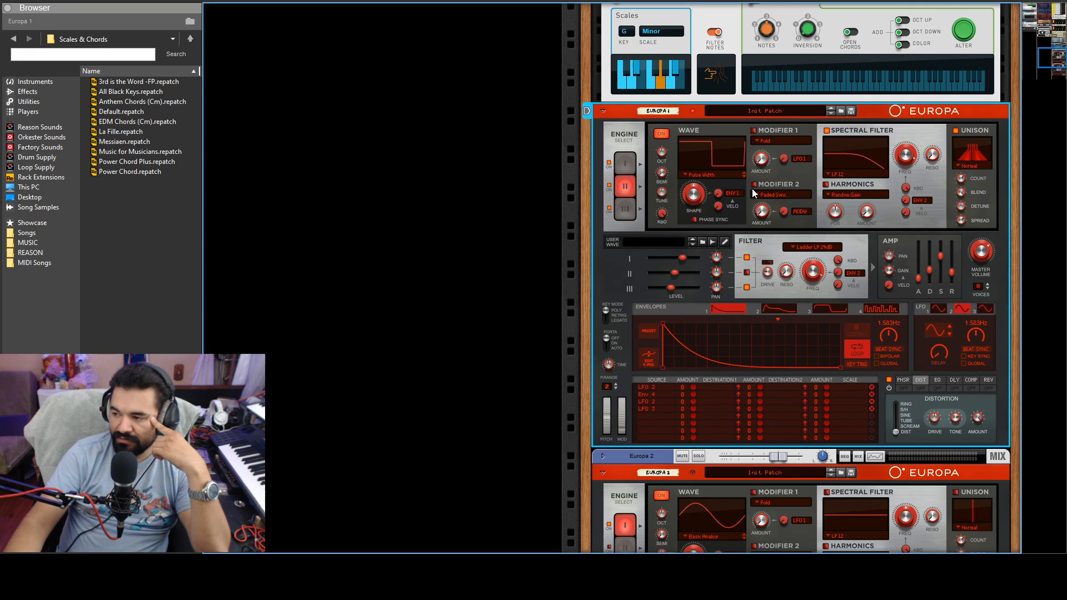
pyautogui.click(866, 203)
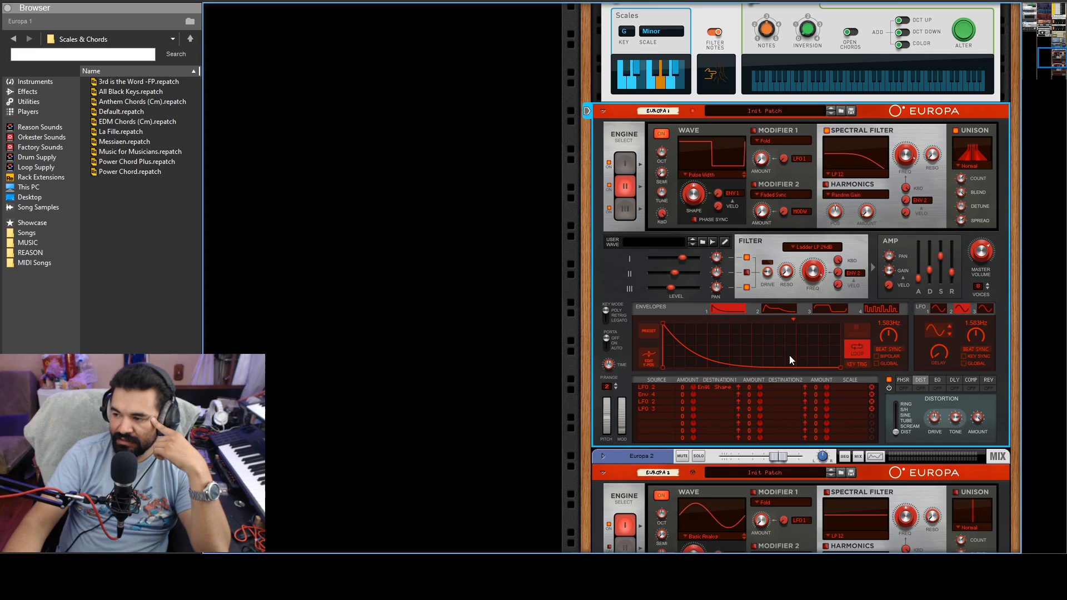
# - Set the Engine 2 Shape modulation amount to 28 and slow LFO 2's rate to 0.615 Hz
pyautogui.moveTo(696, 387); pyautogui.dragTo(693, 385)
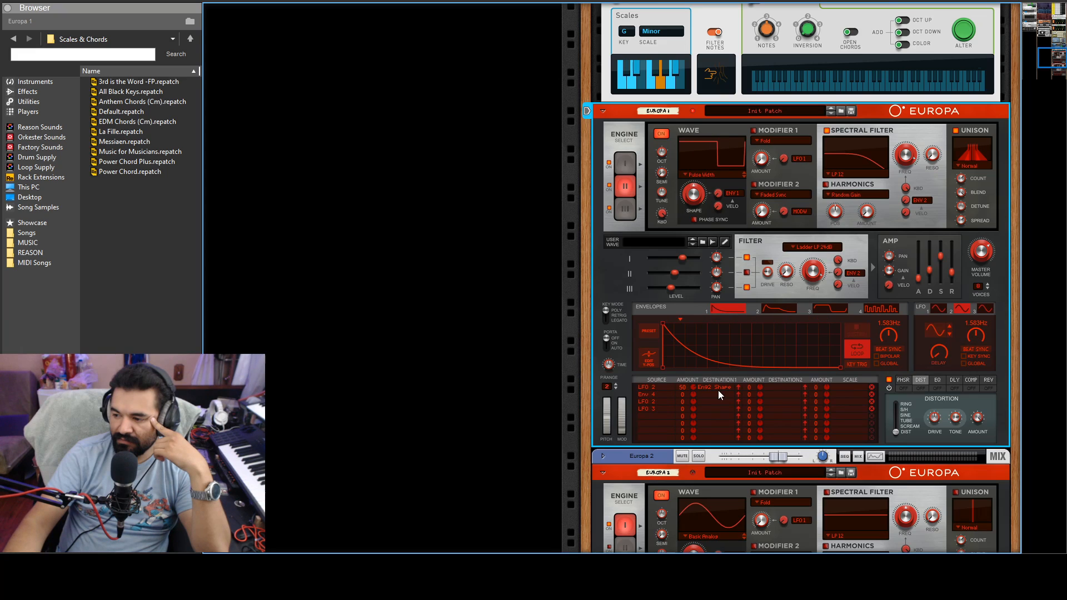
pyautogui.scroll(-6, 693, 389)
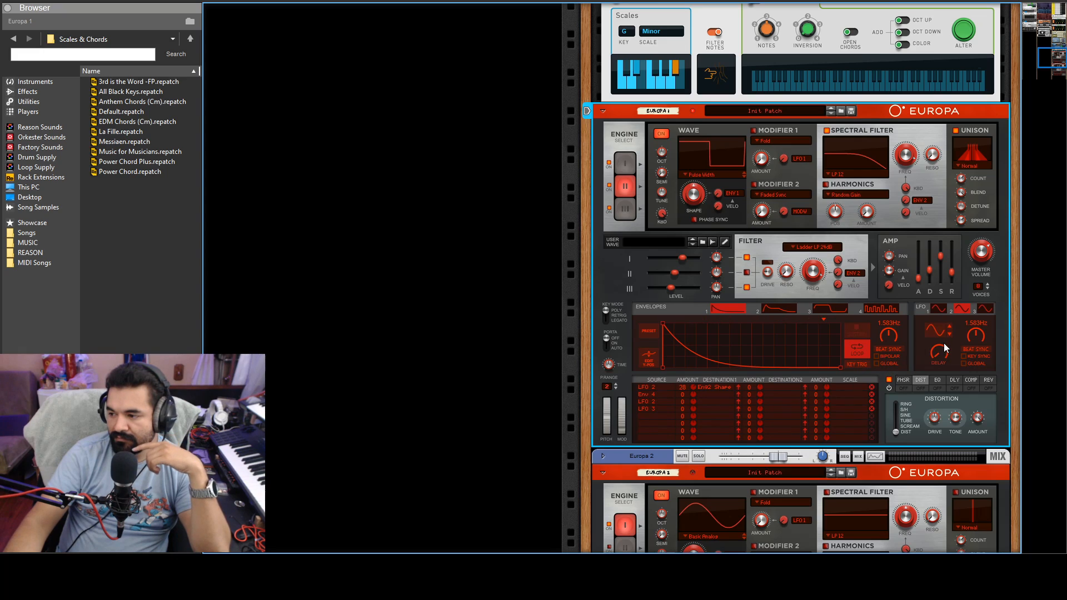
pyautogui.moveTo(974, 335); pyautogui.dragTo(977, 343)
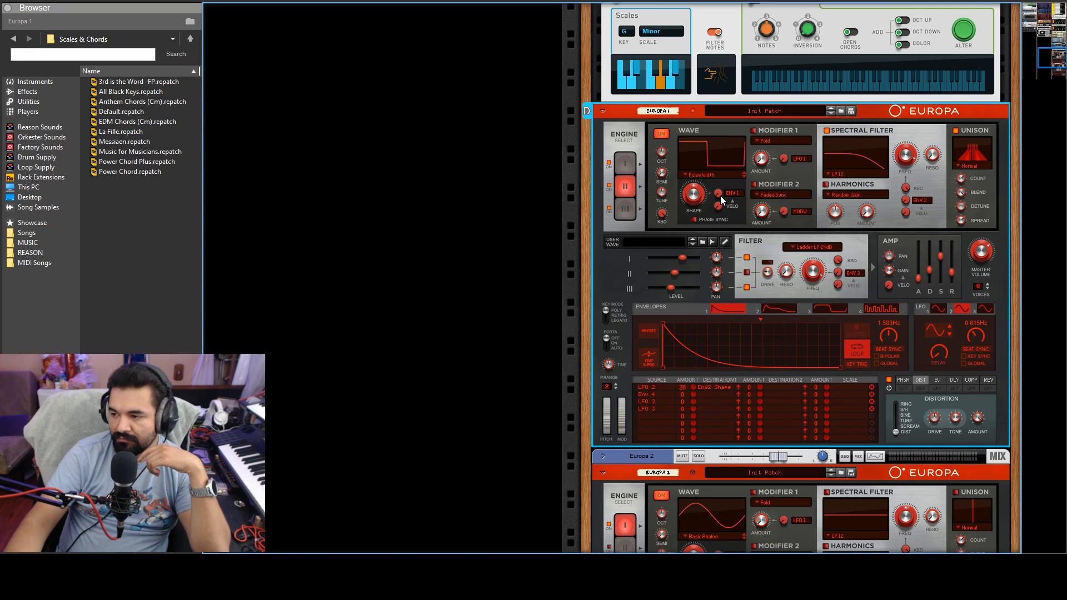
# - Enable Ensemble Harmonics on Engine 2 and compare it off and on with Engines 1 and 3 temporarily switched off
pyautogui.moveTo(720, 195)
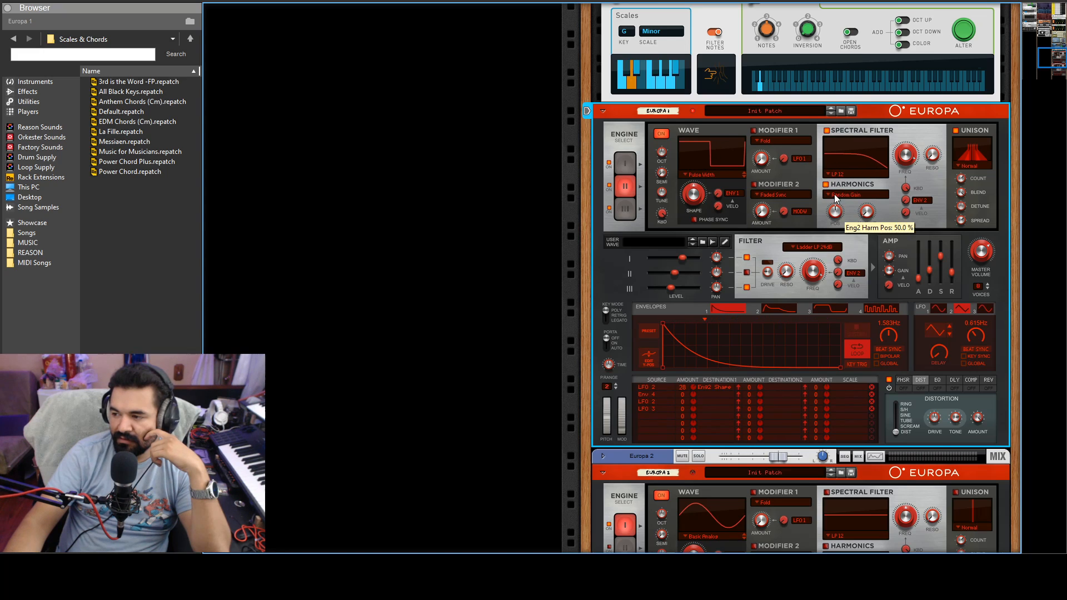
pyautogui.click(873, 248)
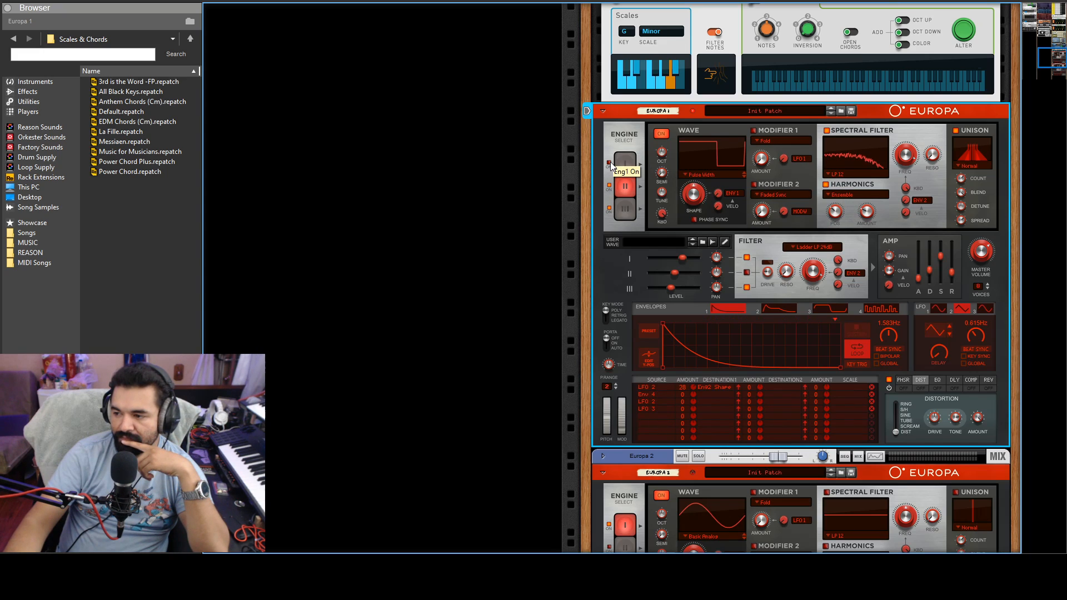
pyautogui.click(608, 209)
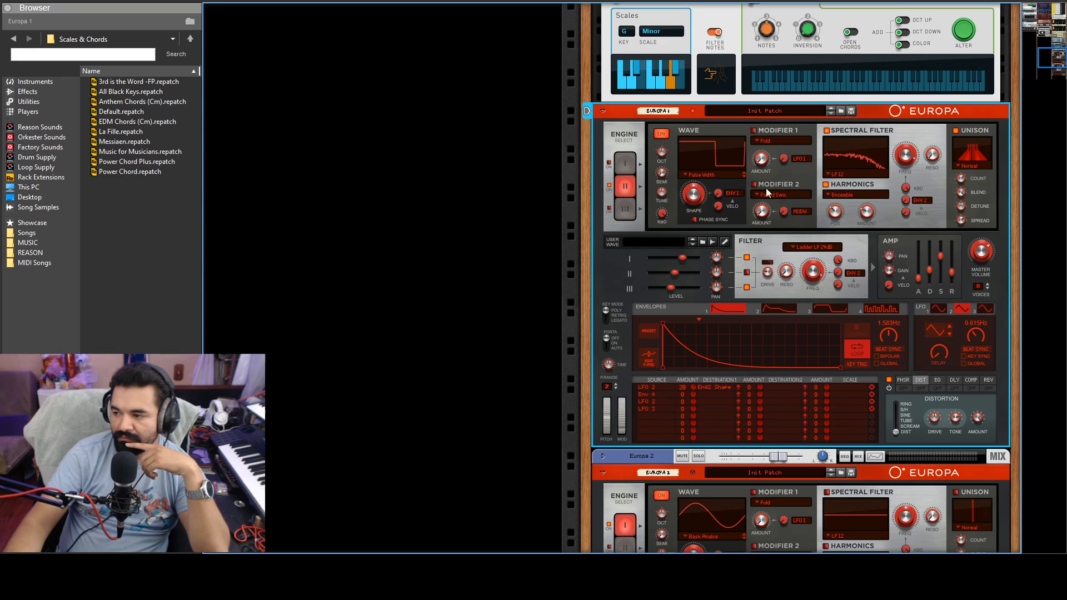
pyautogui.click(827, 185)
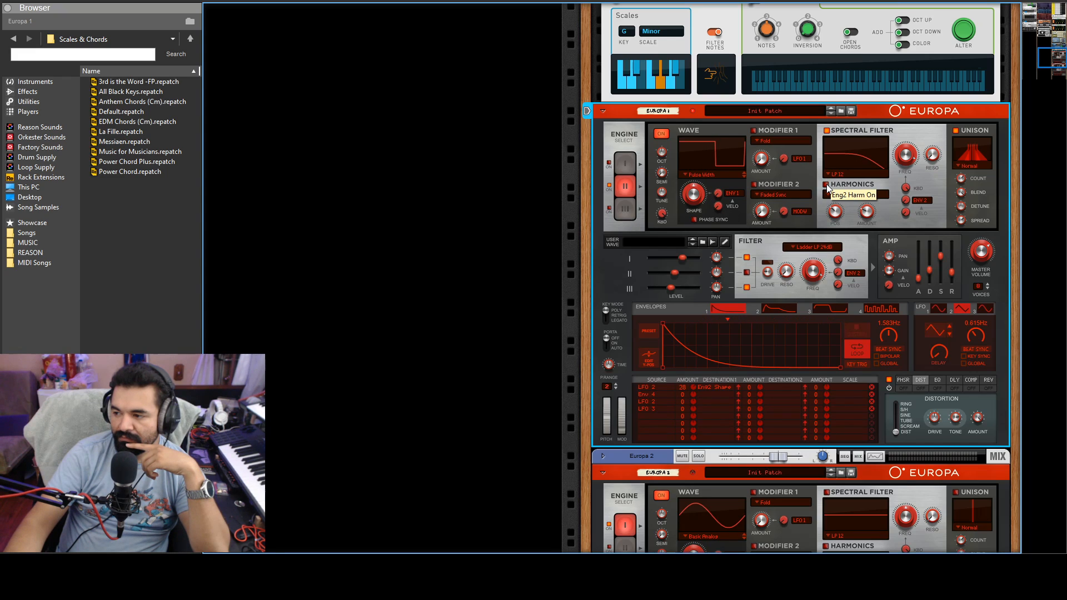
pyautogui.click(826, 186)
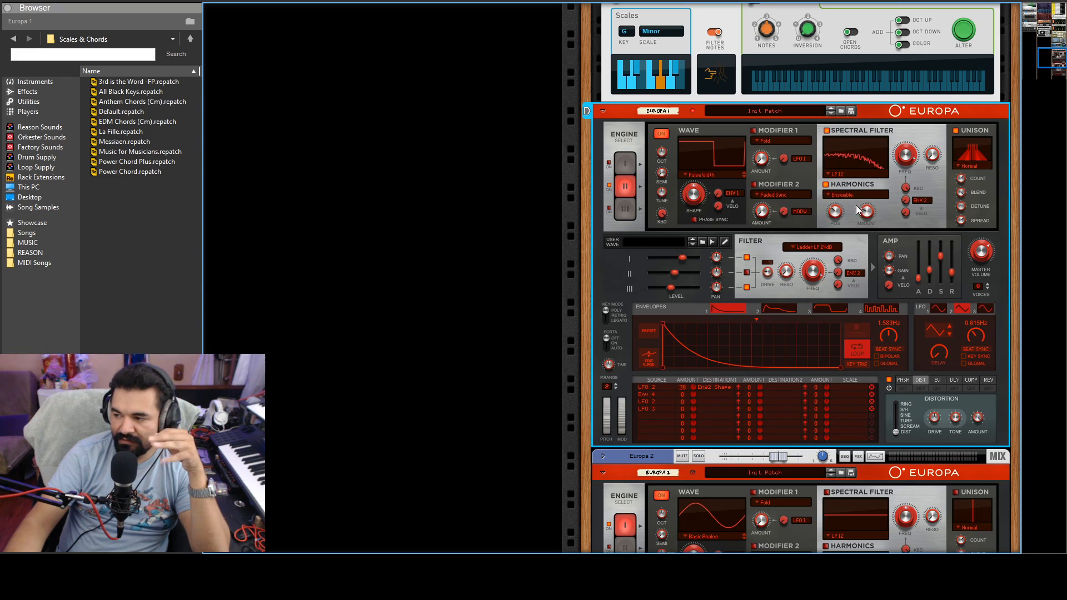
pyautogui.click(609, 208)
pyautogui.click(610, 163)
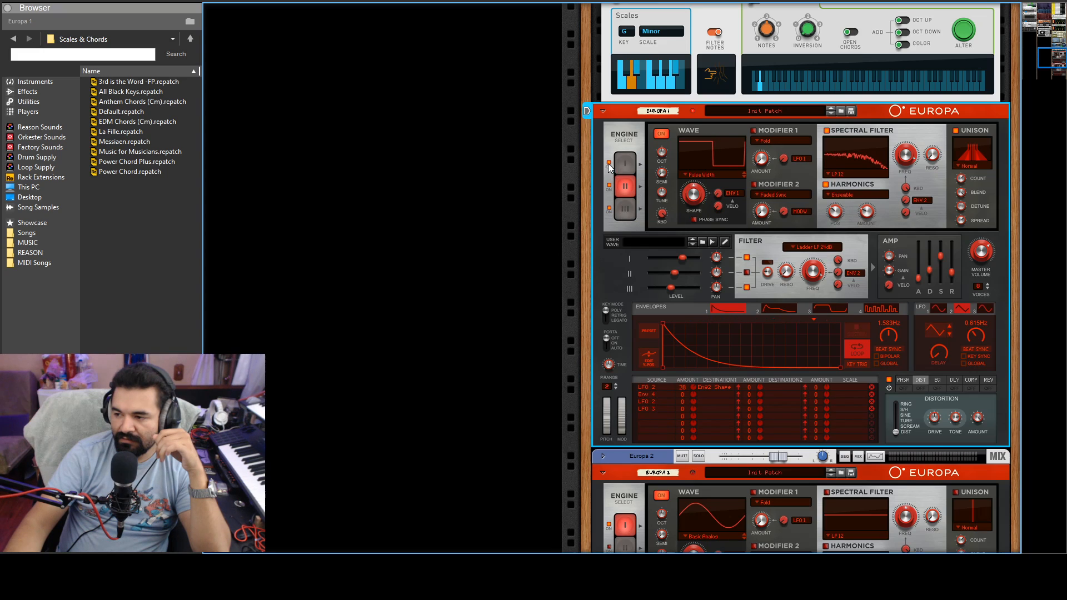
# - Rebalance Europa 1 by raising Engine 3's level and lowering Engine 2's slightly, checking the mix without Engine 1
pyautogui.click(610, 163)
pyautogui.moveTo(672, 288); pyautogui.dragTo(688, 288)
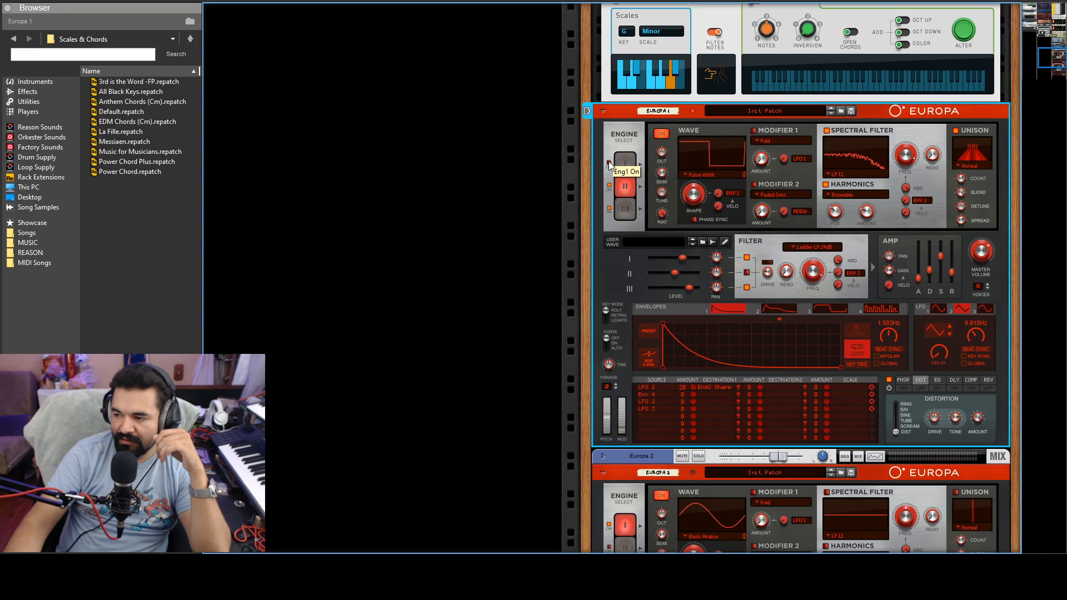
pyautogui.moveTo(675, 271); pyautogui.dragTo(674, 272)
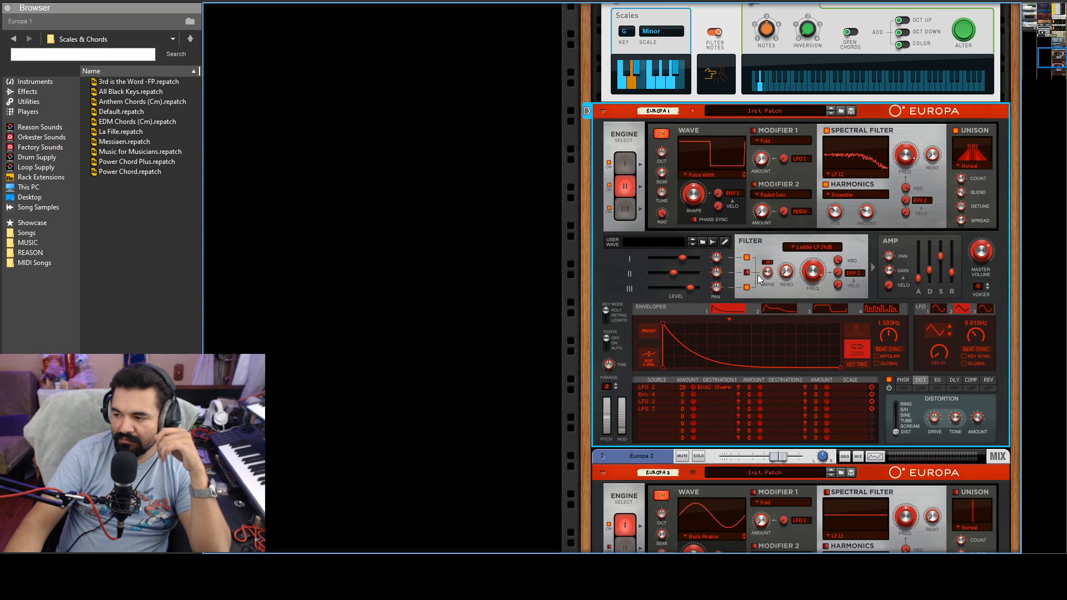
# - Increase the drive of Europa 1's Ladder LP filter and adjust its frequency
pyautogui.moveTo(767, 272)
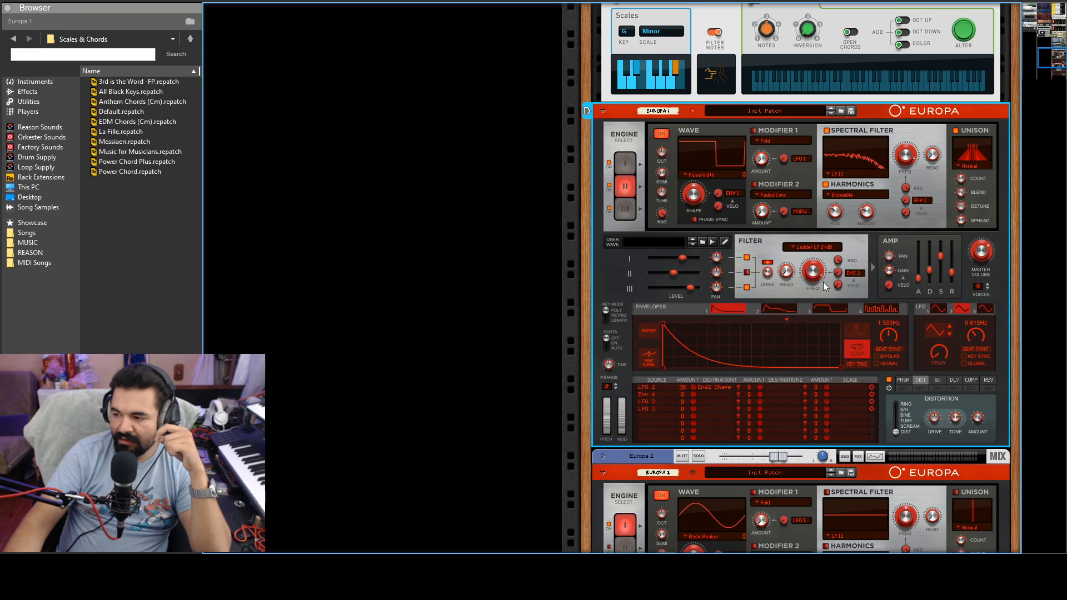
pyautogui.moveTo(815, 279)
pyautogui.moveTo(812, 278); pyautogui.dragTo(809, 276)
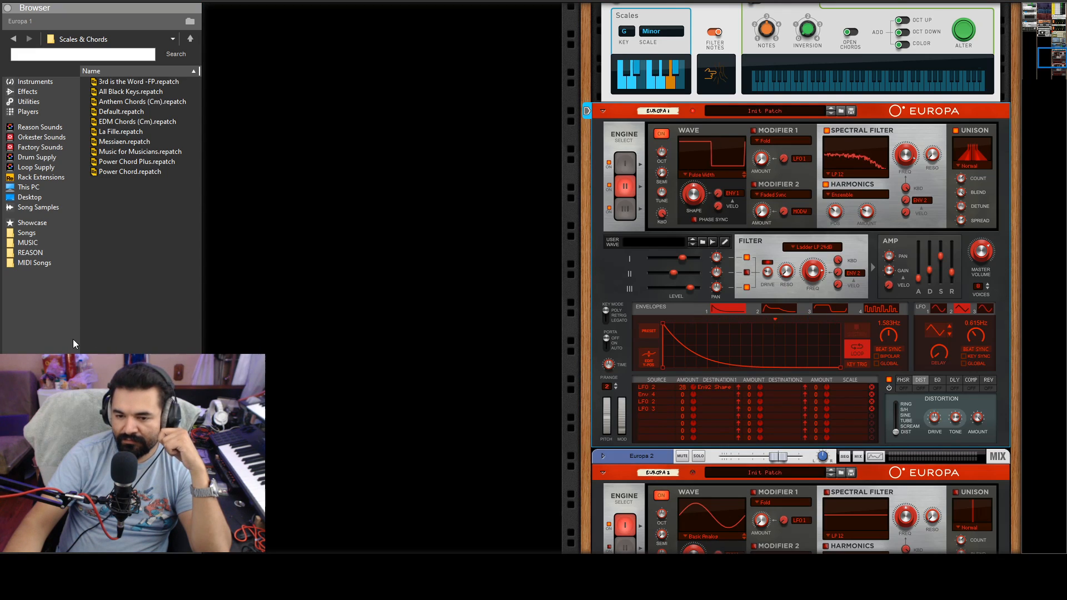
# - Review the Europa 1 and Europa 2 devices in the rack while the bass line plays
pyautogui.scroll(3, 917, 281)
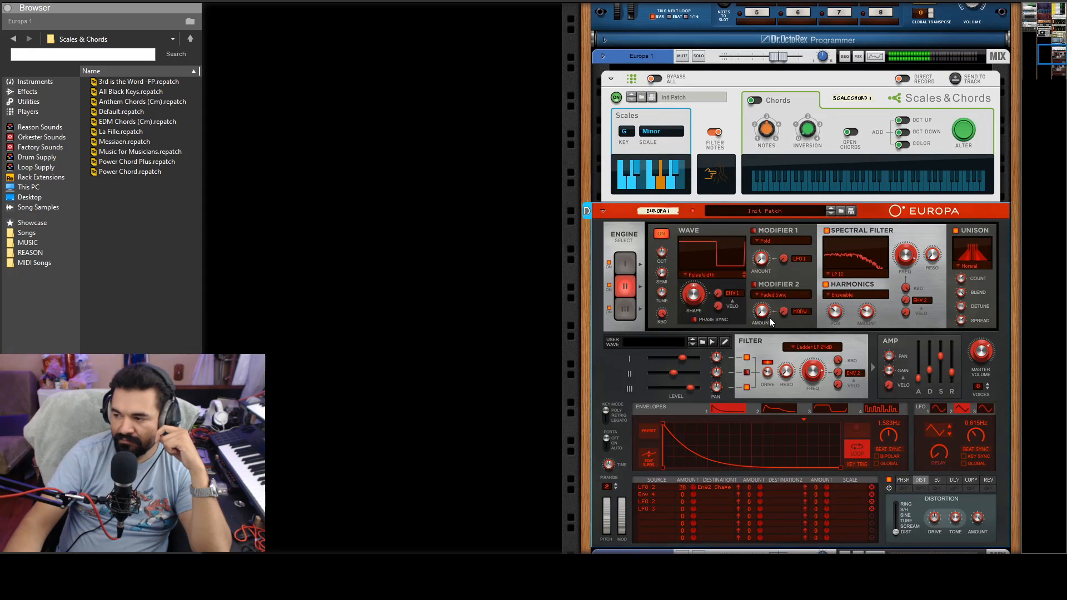
pyautogui.scroll(1, 769, 314)
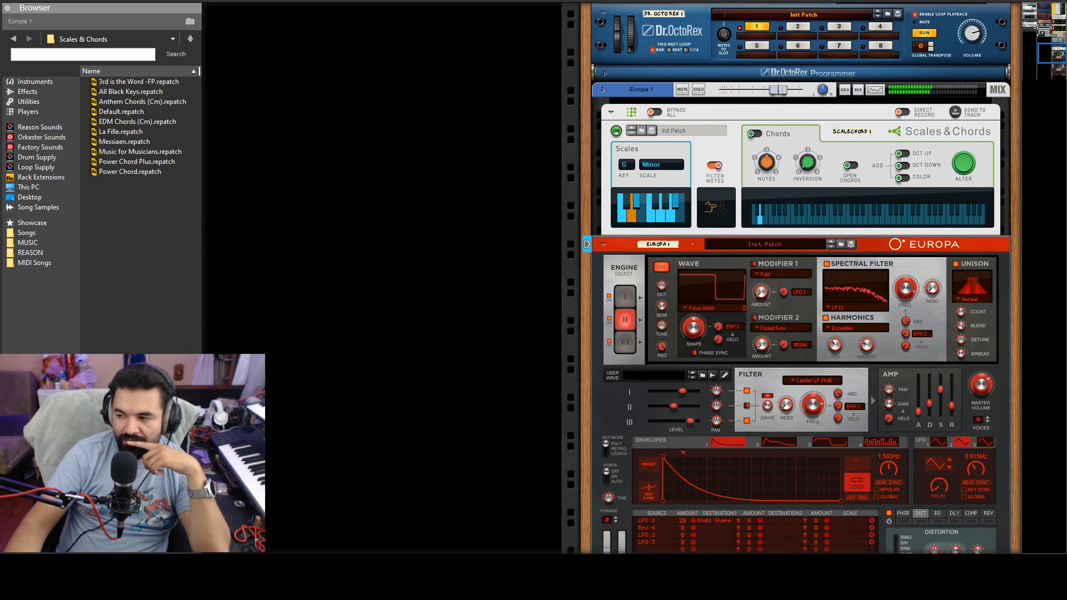
pyautogui.scroll(-3, 732, 287)
pyautogui.scroll(-12, 732, 286)
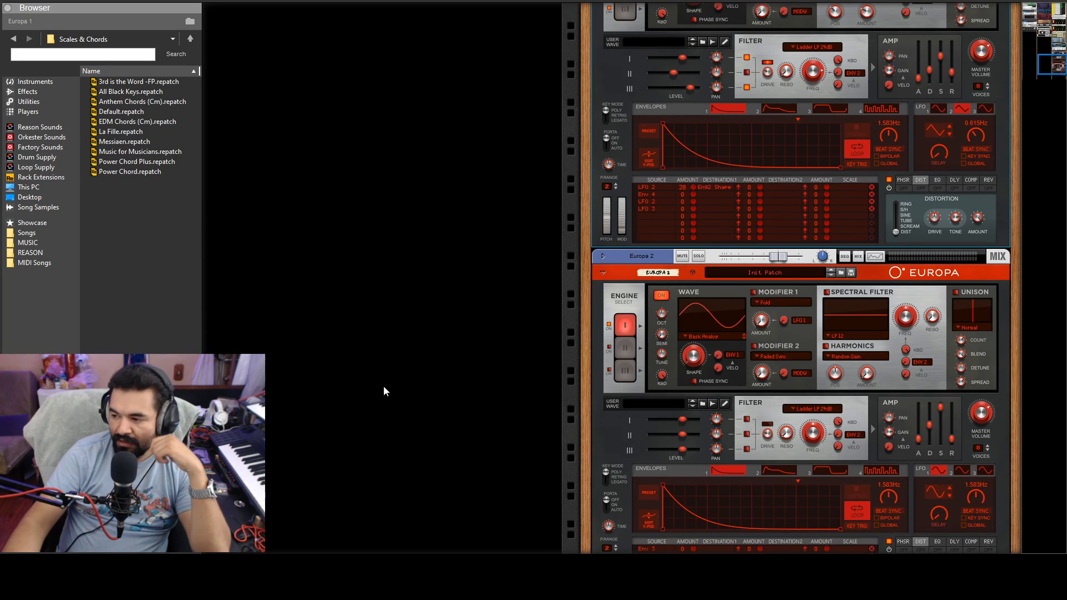
pyautogui.scroll(-2, 667, 312)
pyautogui.scroll(-6, 667, 312)
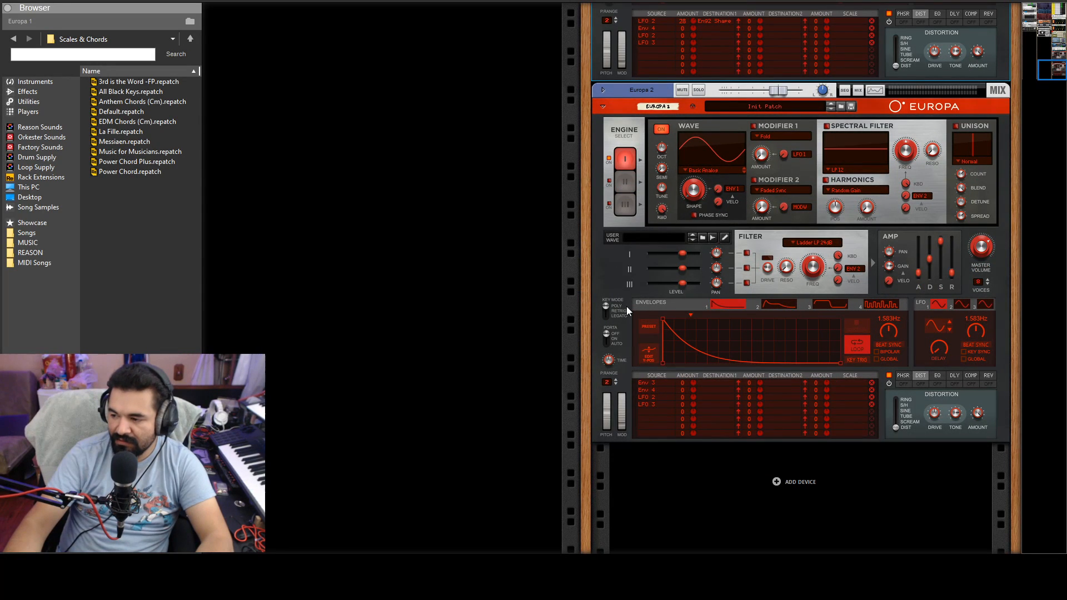
pyautogui.scroll(6, 632, 250)
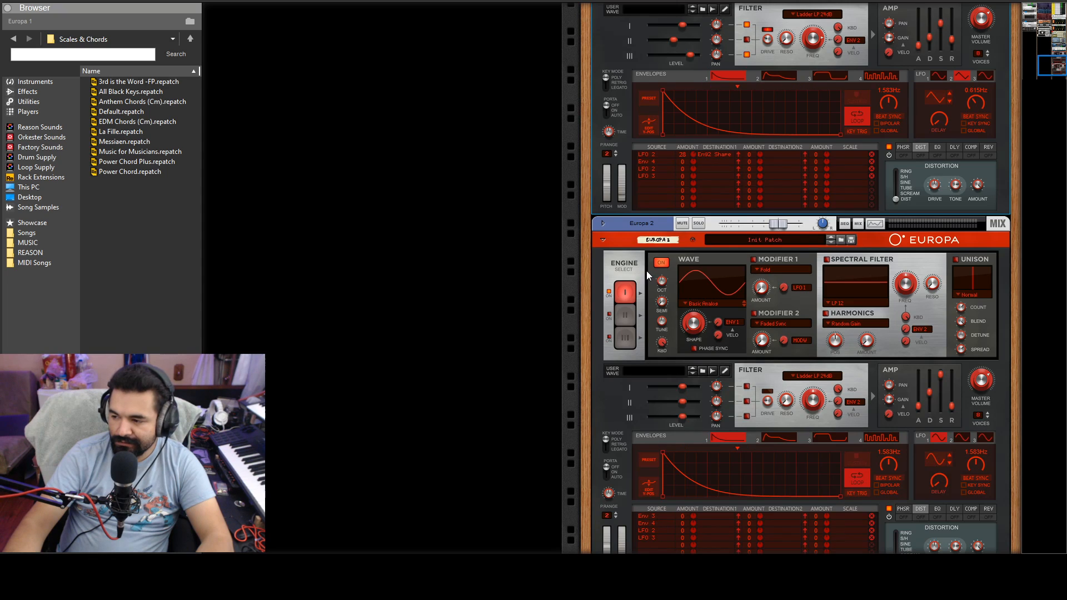
pyautogui.scroll(-6, 646, 271)
pyautogui.scroll(20, 639, 267)
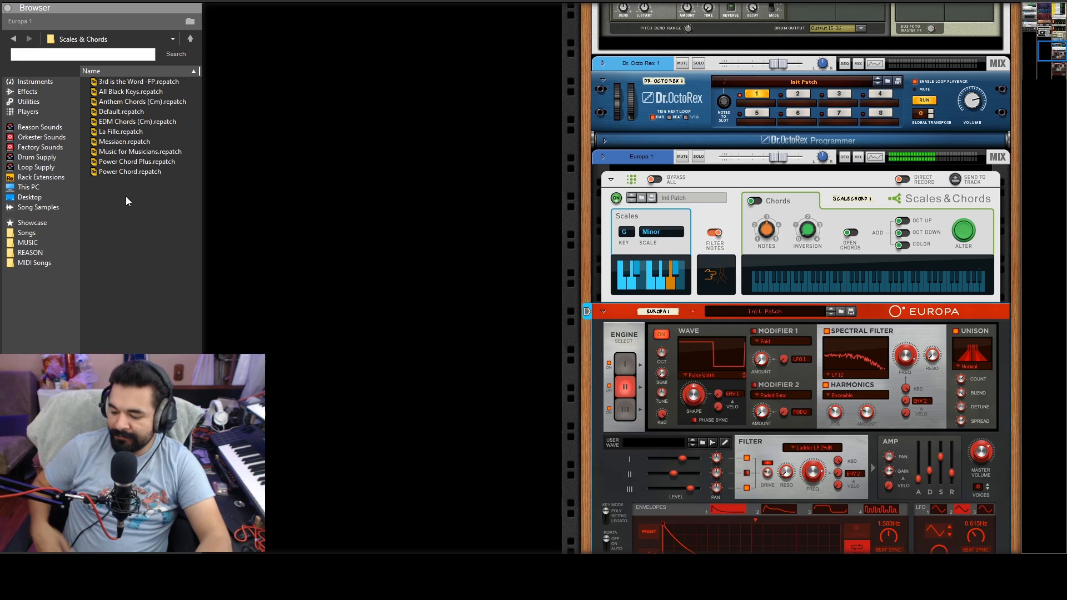
# - Collapse Europa 1's Scales & Chords player and add a new Scales & Chords player to Europa 2
pyautogui.click(611, 180)
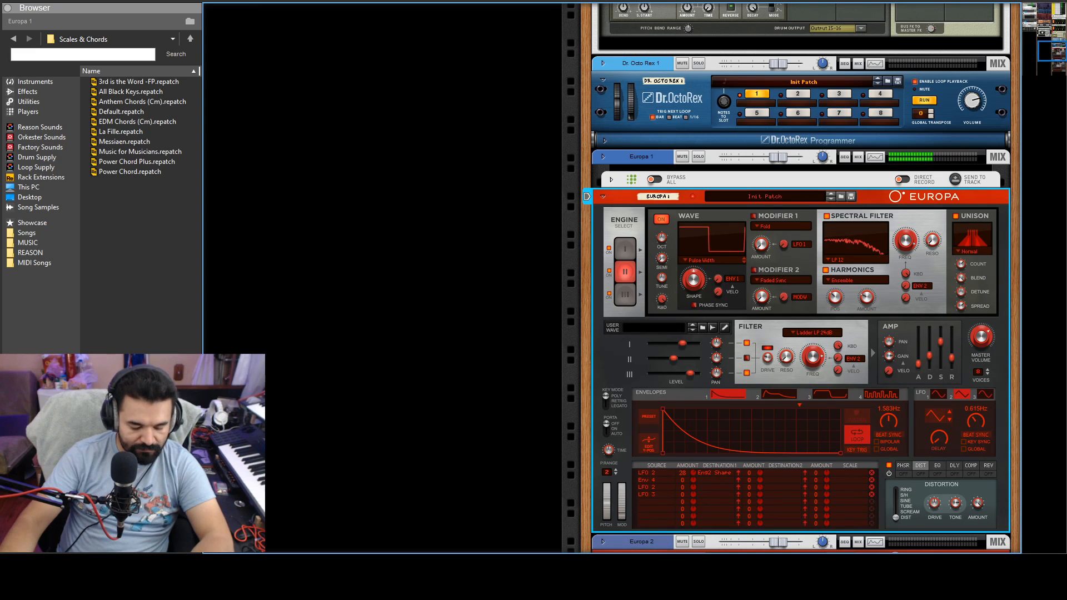
pyautogui.scroll(-6, 867, 392)
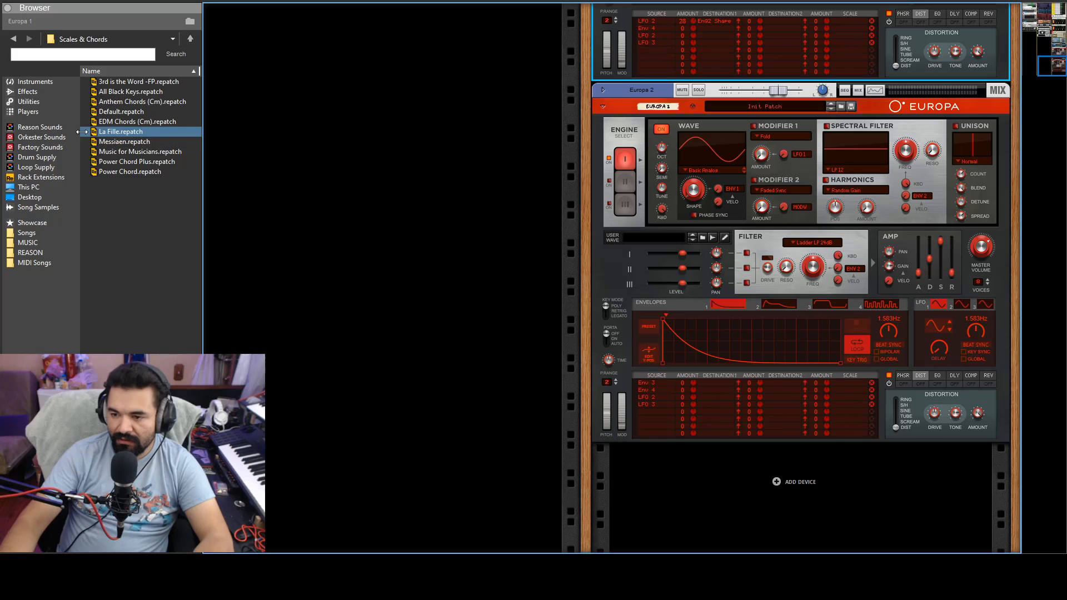
pyautogui.click(28, 112)
pyautogui.moveTo(140, 164); pyautogui.dragTo(721, 119)
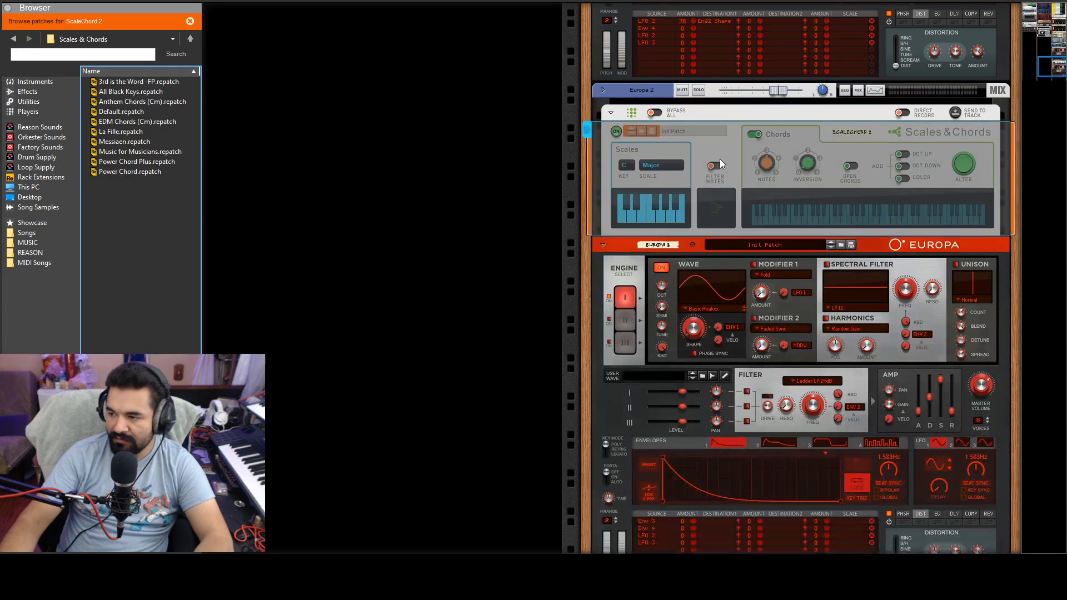
# - Set the key and scale of Europa 2's Scales & Chords player to G Minor
pyautogui.click(661, 219)
pyautogui.moveTo(668, 173); pyautogui.dragTo(668, 177)
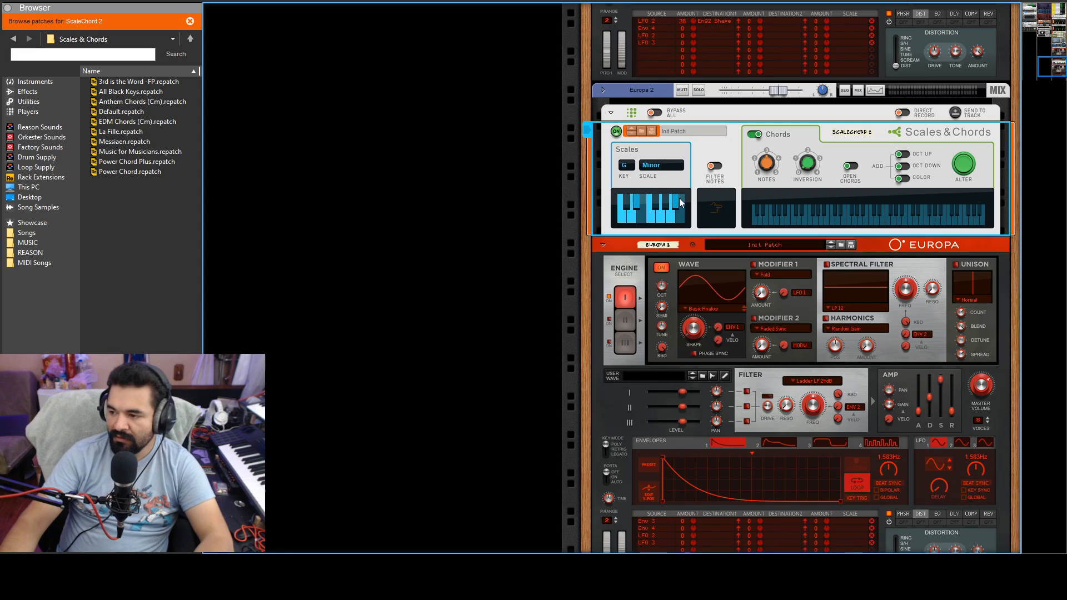
# - Add a Dual Arpeggio player between Scales & Chords and Europa 2, and enable ARP1's steps across the full step row
pyautogui.click(28, 111)
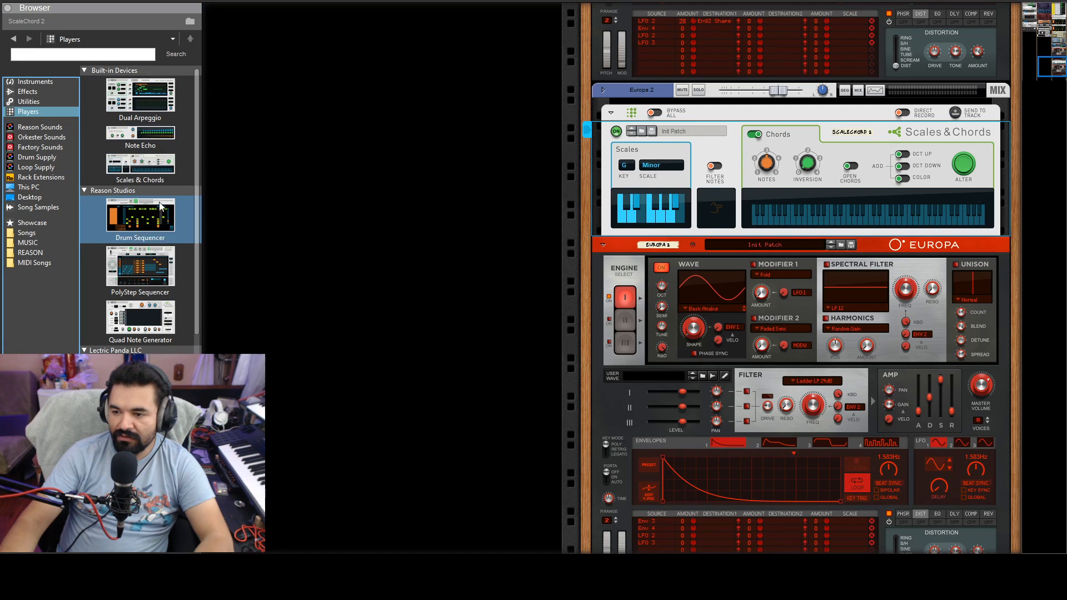
pyautogui.scroll(-3, 155, 278)
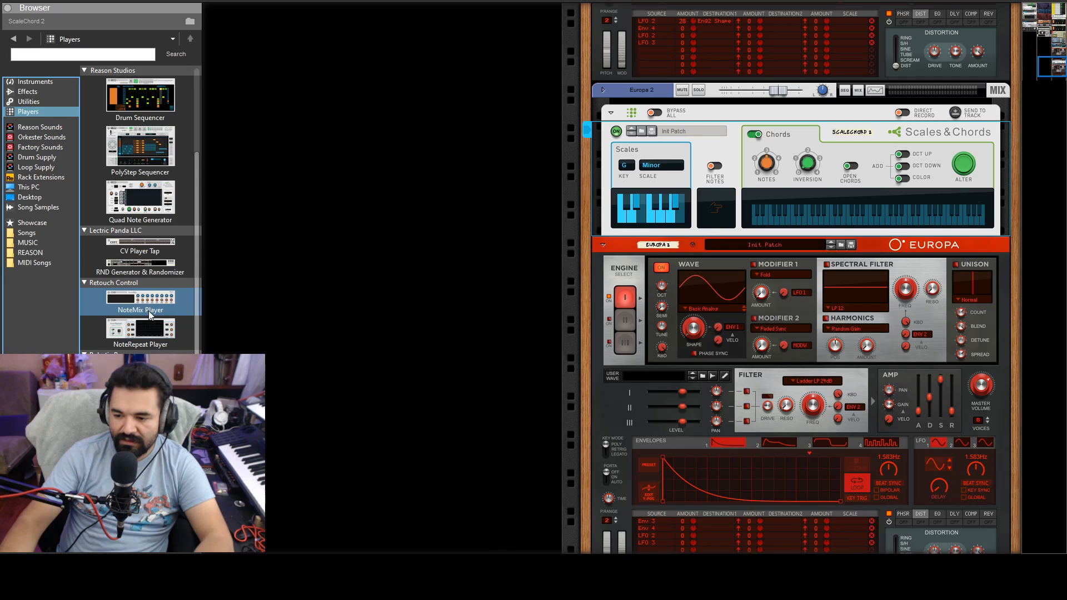
pyautogui.scroll(3, 144, 222)
pyautogui.moveTo(140, 99)
pyautogui.mouseDown()
pyautogui.moveTo(645, 275)
pyautogui.moveTo(710, 265)
pyautogui.moveTo(715, 236)
pyautogui.mouseUp()
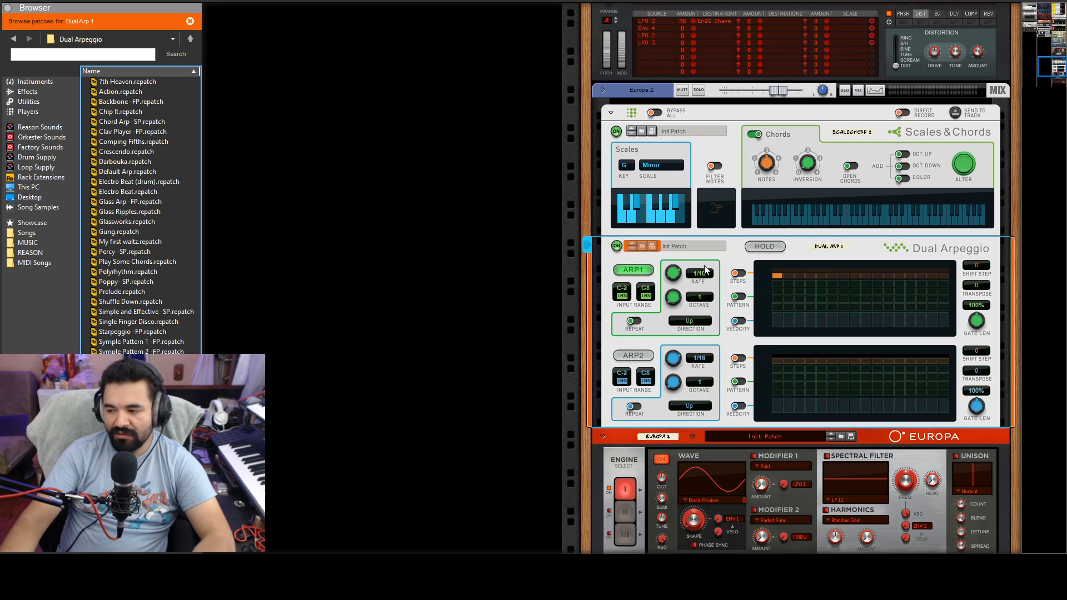
pyautogui.click(739, 273)
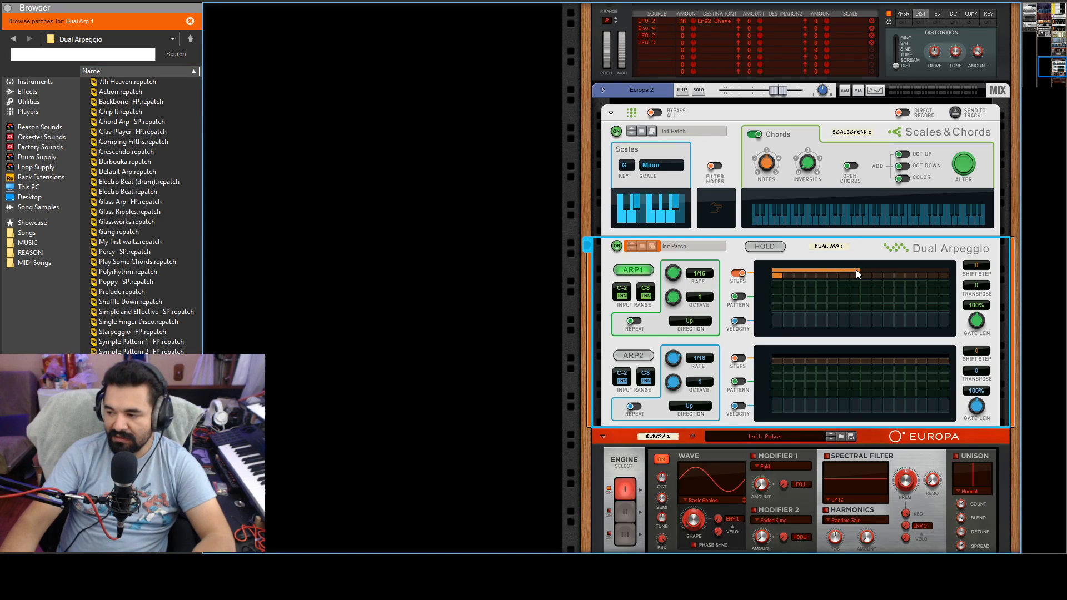
pyautogui.click(946, 272)
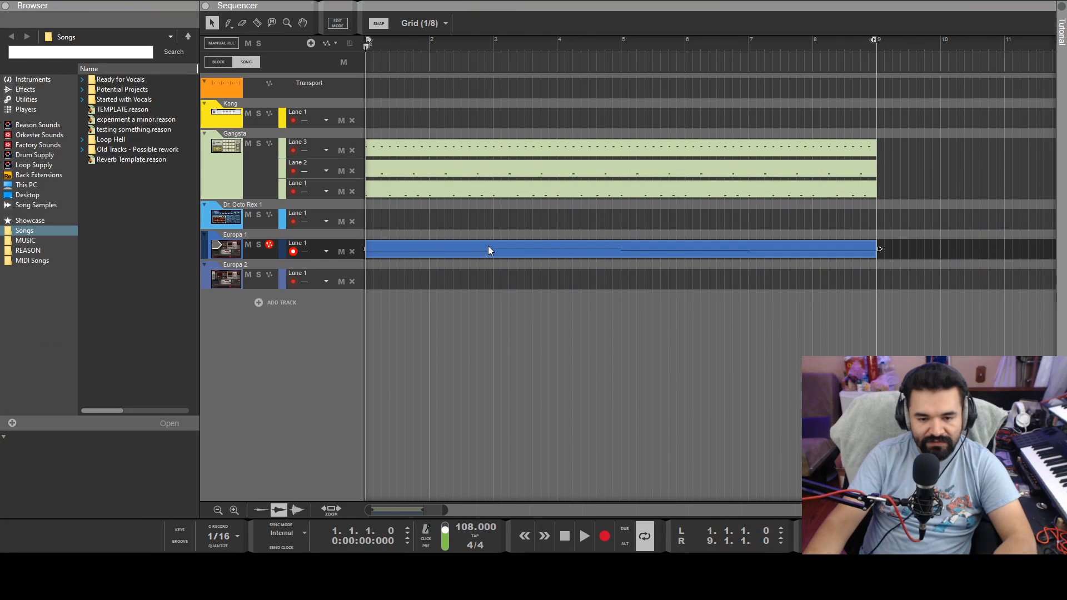
# - Copy the Europa 1 bass clip onto Europa 2's lane and open the copy for note editing
pyautogui.moveTo(488, 246); pyautogui.dragTo(490, 273)
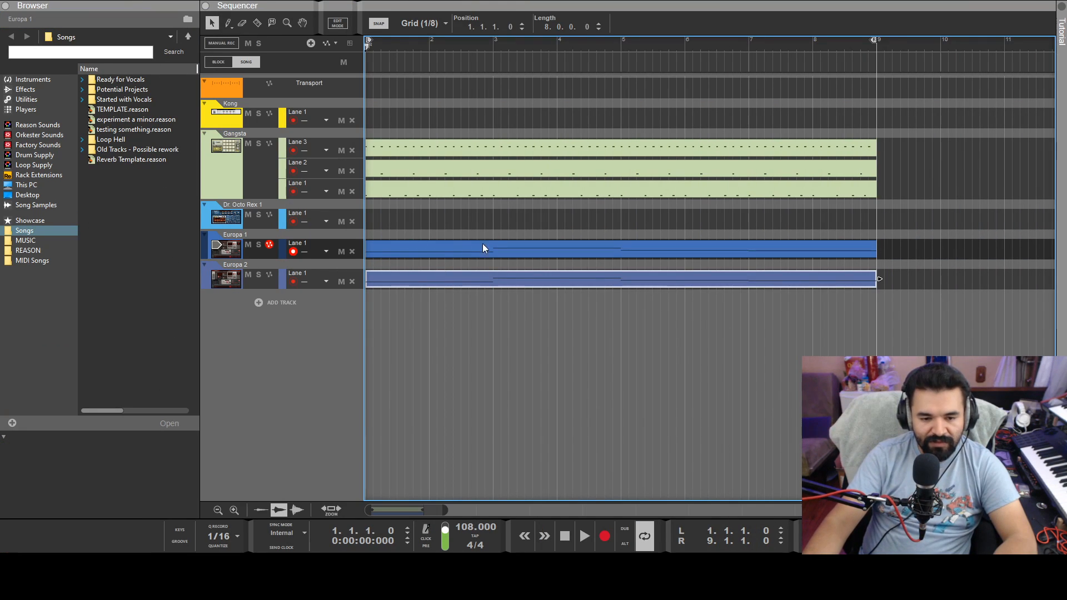
pyautogui.doubleClick(467, 278)
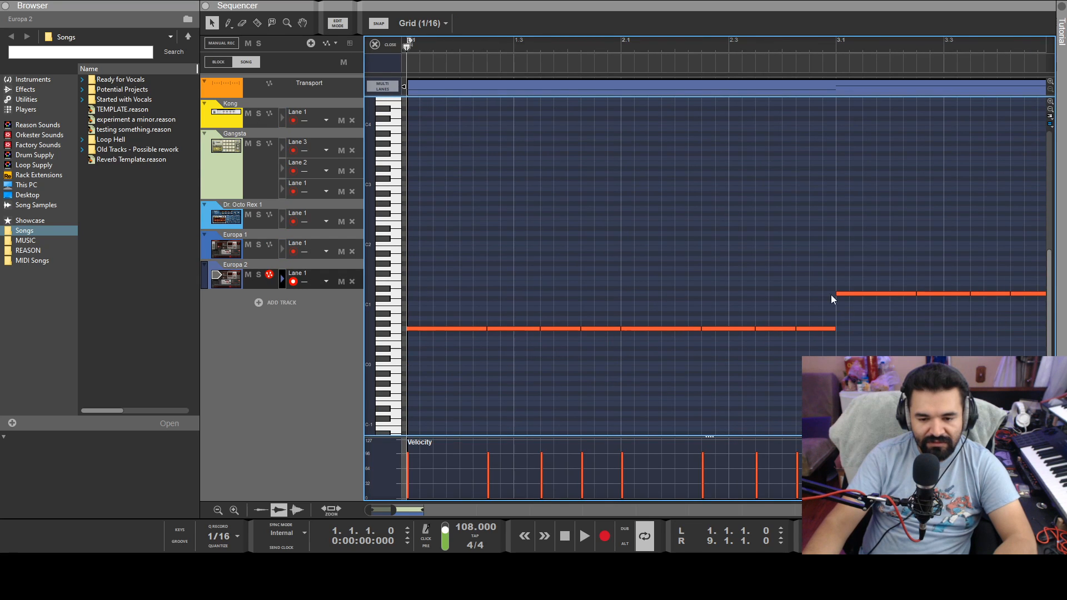
# - Delete the repeated notes in the Europa 2 clip, keeping only the first note of each pitch at bars 1, 3, 5 and 7
pyautogui.scroll(-3, 479, 443)
pyautogui.scroll(-3, 579, 413)
pyautogui.moveTo(582, 316); pyautogui.dragTo(438, 345)
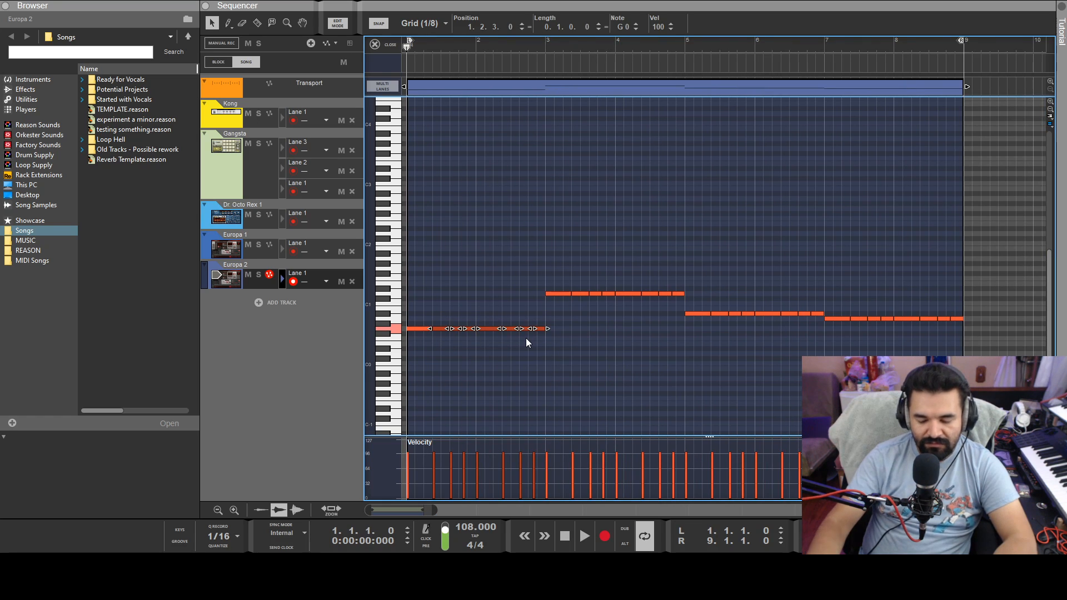
pyautogui.press('Delete')
pyautogui.moveTo(715, 278); pyautogui.dragTo(578, 296)
pyautogui.press('Delete')
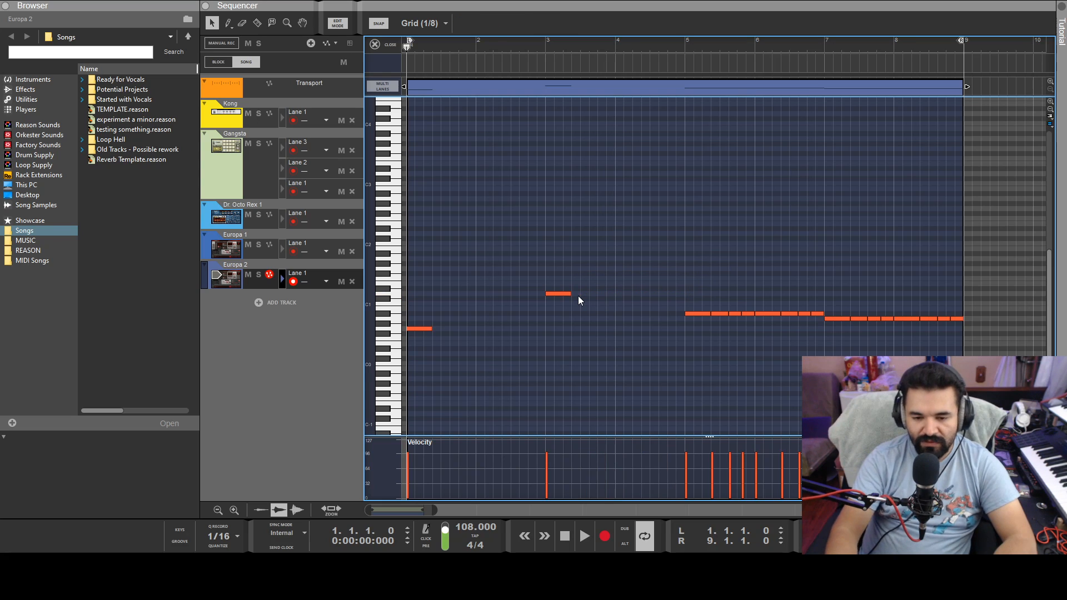
pyautogui.moveTo(816, 299); pyautogui.dragTo(722, 371)
pyautogui.press('Delete')
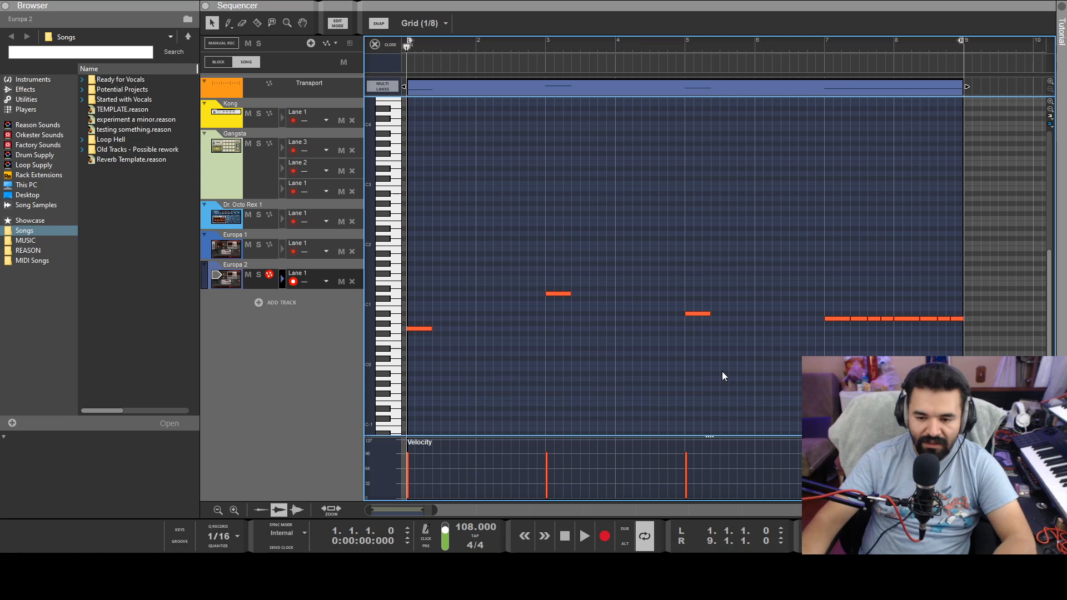
pyautogui.moveTo(969, 296); pyautogui.dragTo(848, 357)
pyautogui.press('Delete')
# - Lengthen all four remaining notes in the Europa 2 clip to two bars each
pyautogui.hotkey('ctrl', 'a')
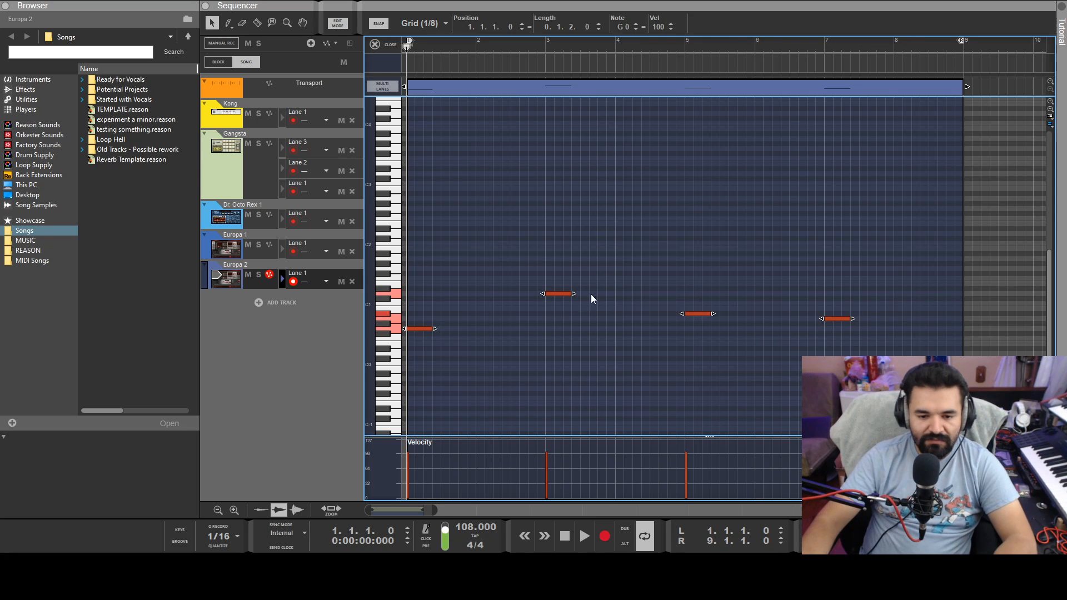
pyautogui.moveTo(576, 294); pyautogui.dragTo(684, 293)
pyautogui.click(605, 394)
# - Transpose all four notes in the Europa 2 clip up two octaves, so the first note is G2
pyautogui.hotkey('ctrl', 'a')
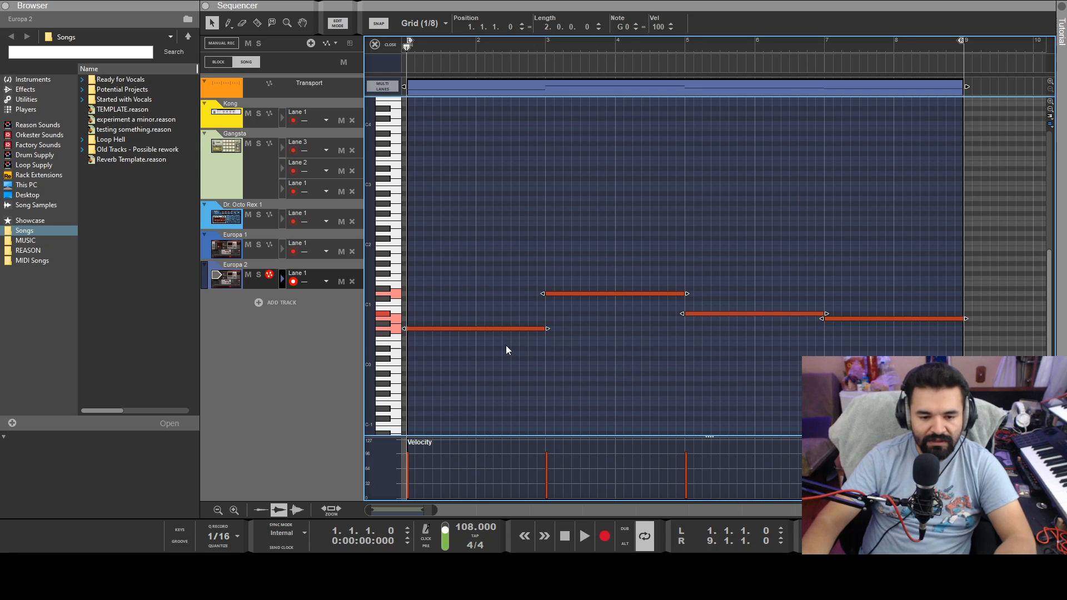
pyautogui.click(567, 384)
pyautogui.hotkey('ctrl', 'a')
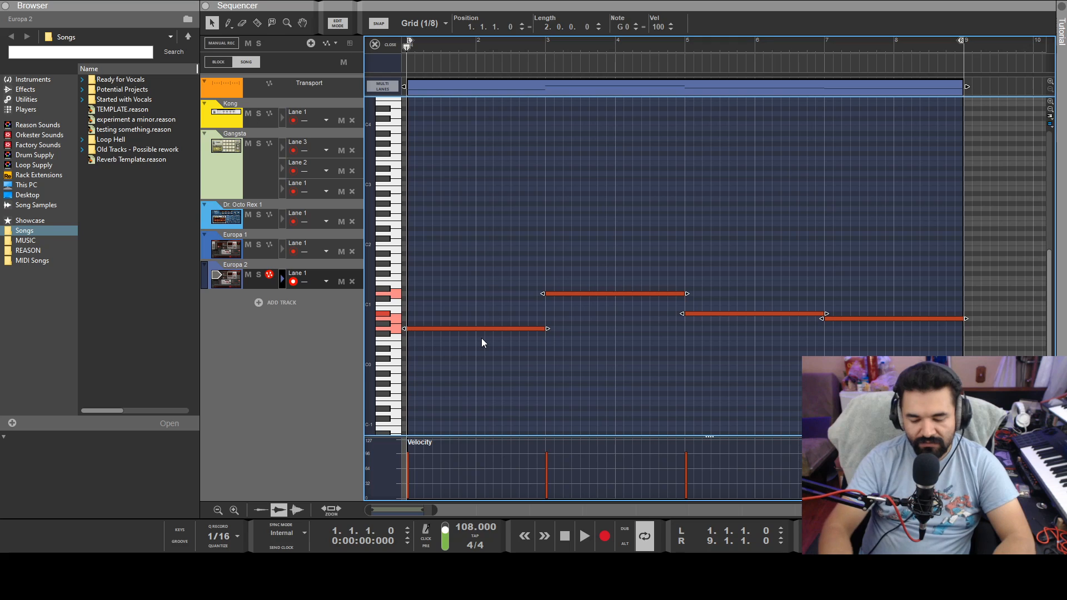
pyautogui.hotkey('shift', 'Up')
pyautogui.hotkey('shift', 'Up')
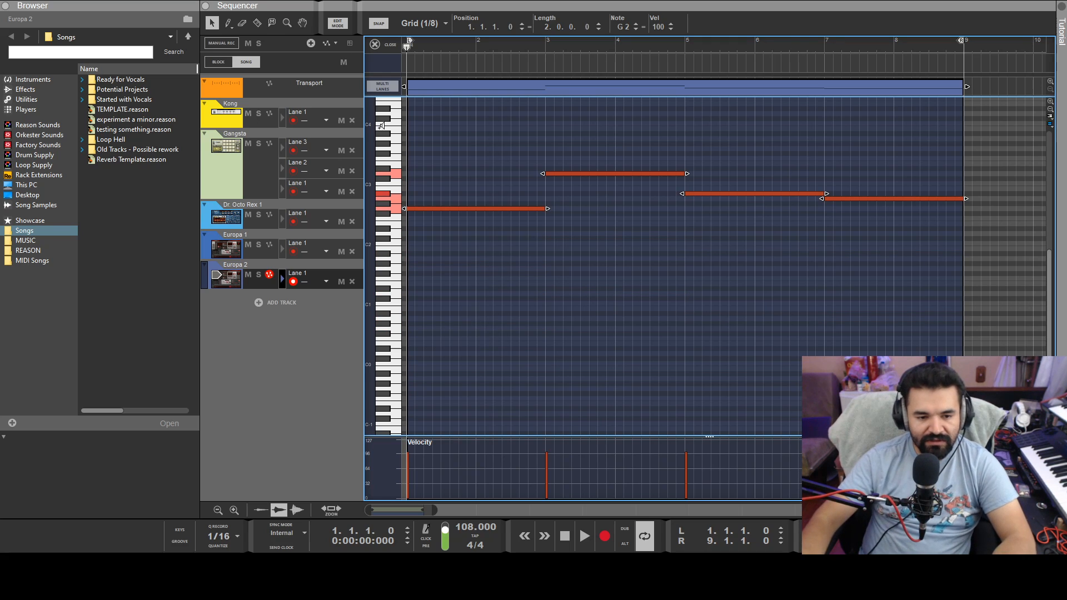
# - Solo the Europa 2 track and play back its arpeggiated part from the start
pyautogui.scroll(2, 548, 286)
pyautogui.scroll(4, 589, 285)
pyautogui.click(258, 275)
pyautogui.press('space')
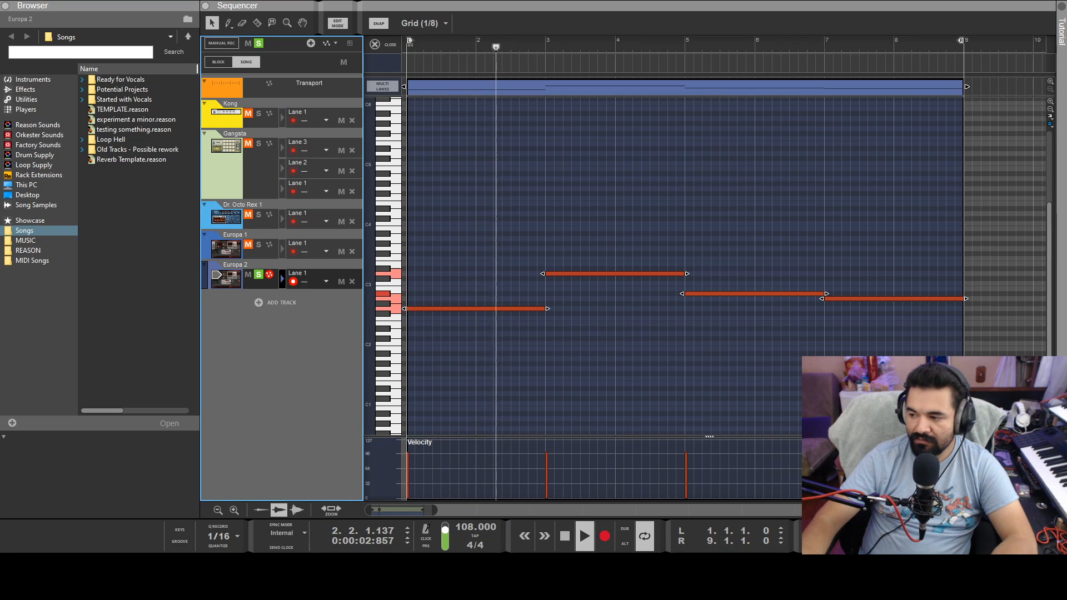
pyautogui.press('space')
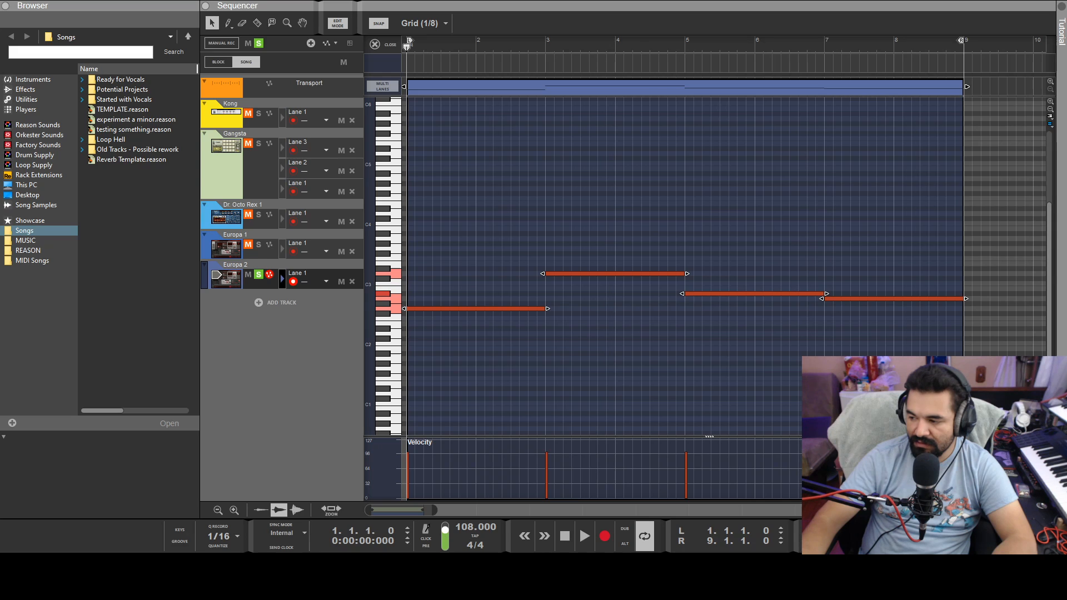
pyautogui.press('space')
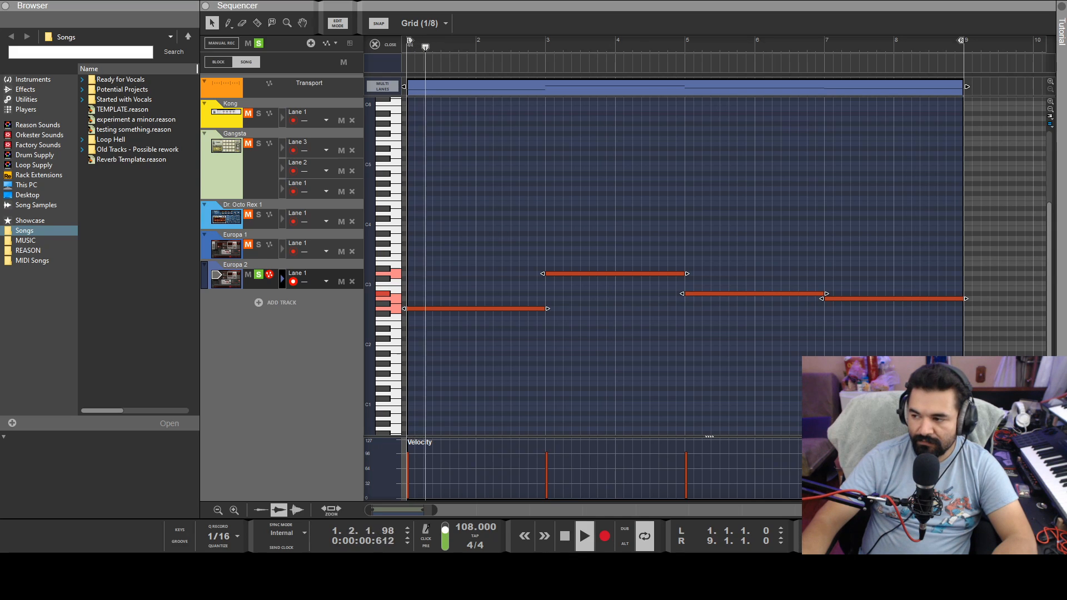
pyautogui.press('space')
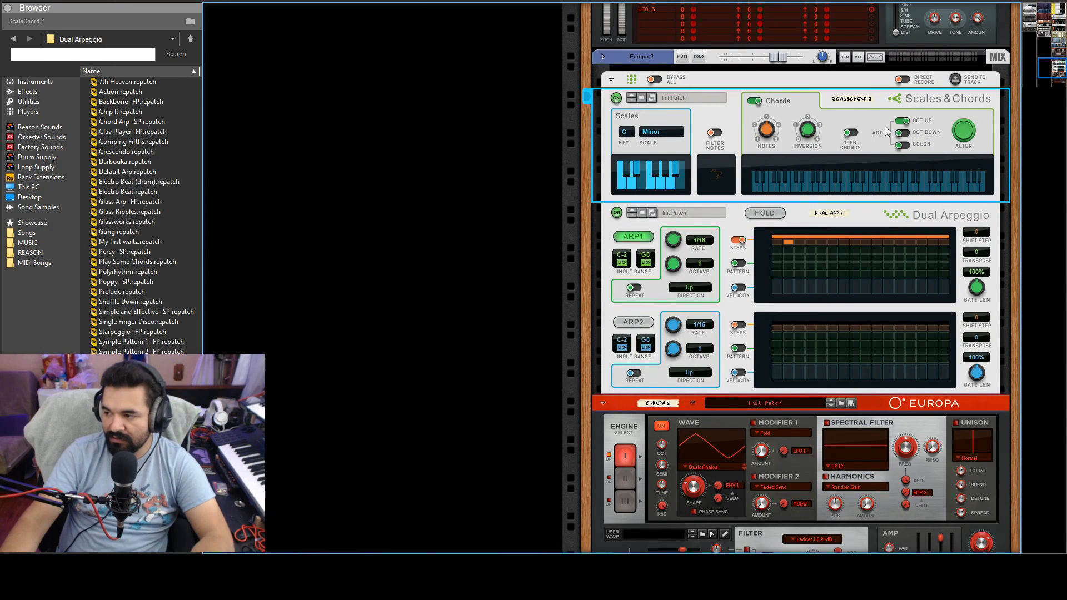
# - Turn on the Color addition in Scales & Chords and shorten ARP1's sequence to eight steps
pyautogui.click(902, 145)
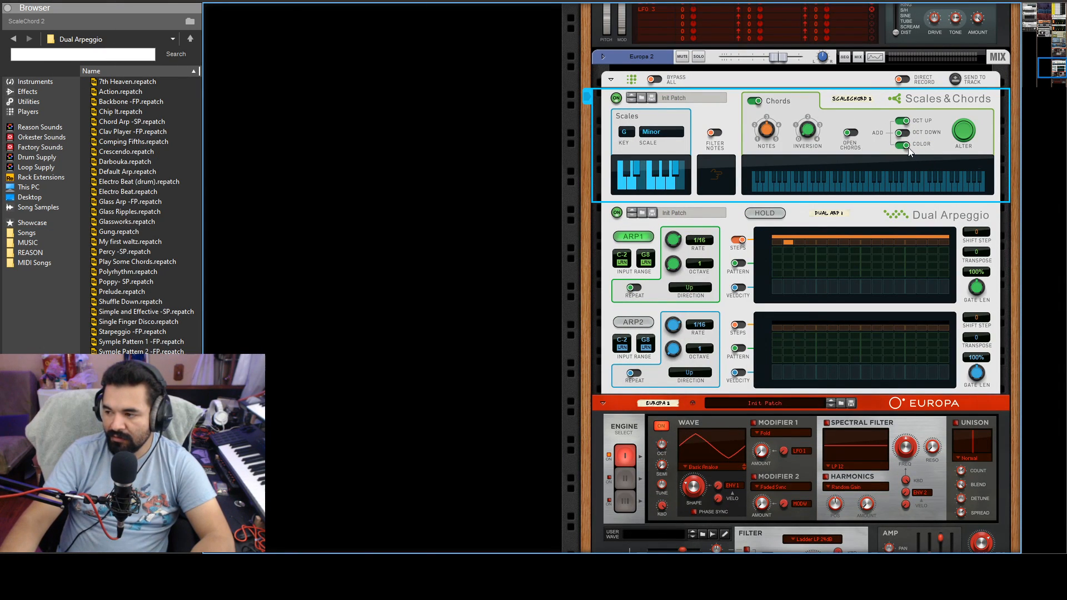
pyautogui.click(859, 235)
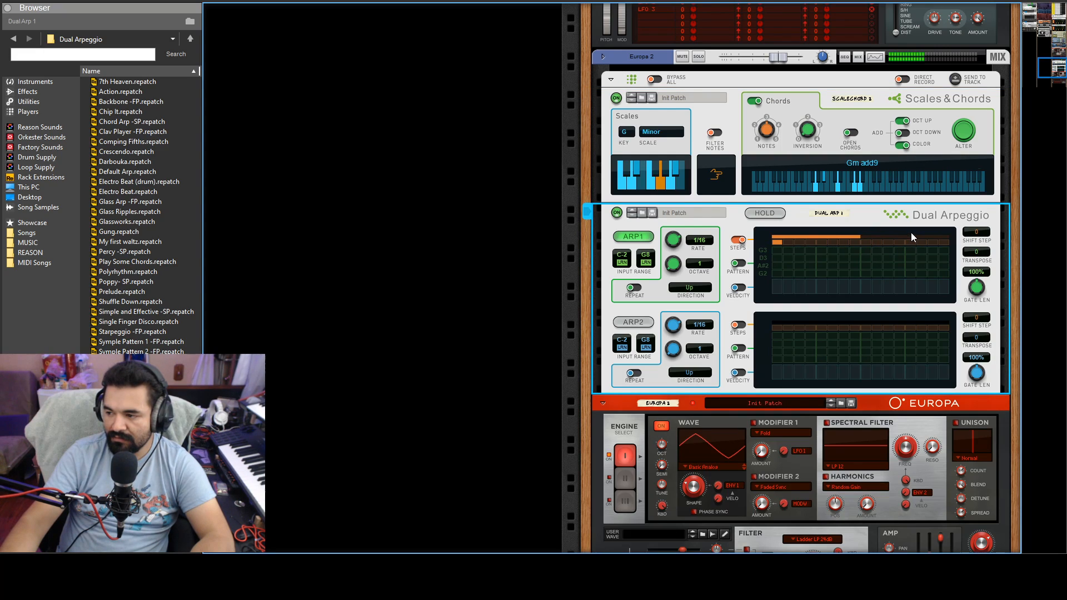
# - Try the Color and octave additions in Scales & Chords, keep only Octave Up enabled, and adjust the chord inversion
pyautogui.click(902, 134)
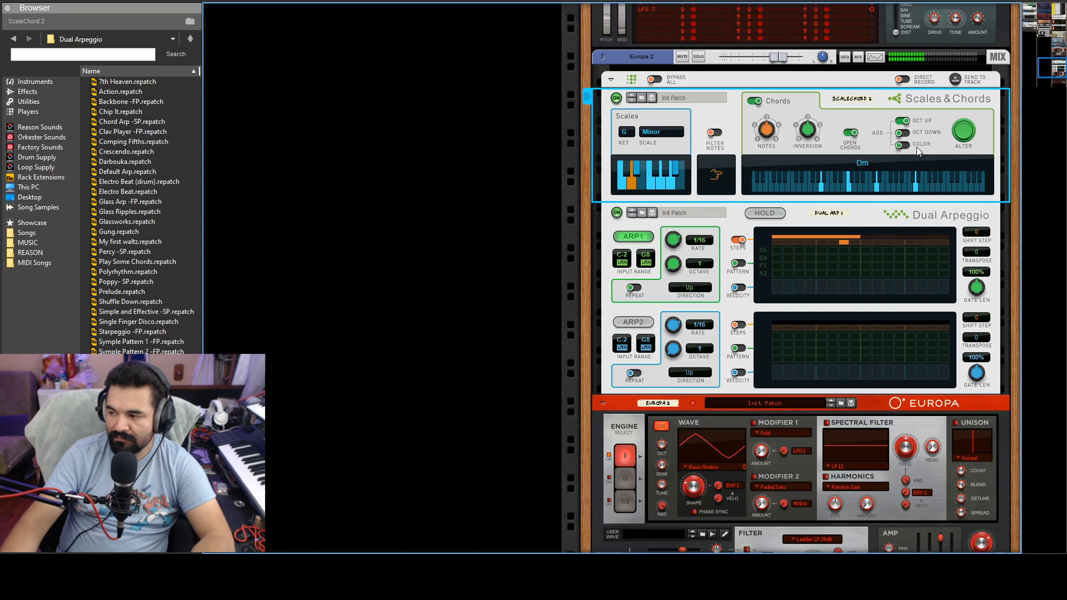
pyautogui.click(901, 145)
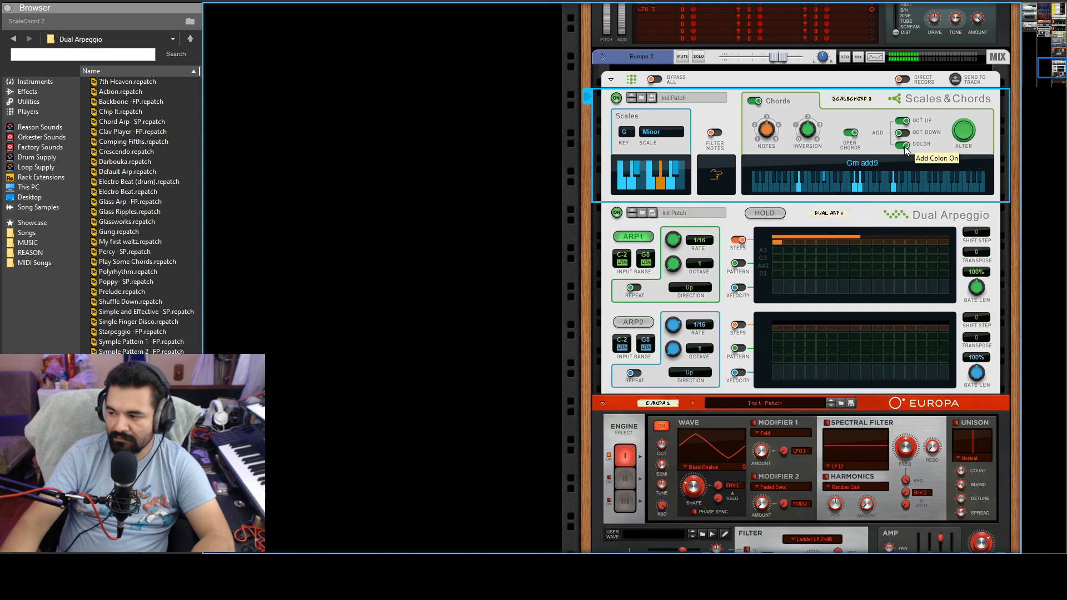
pyautogui.click(903, 146)
pyautogui.click(903, 133)
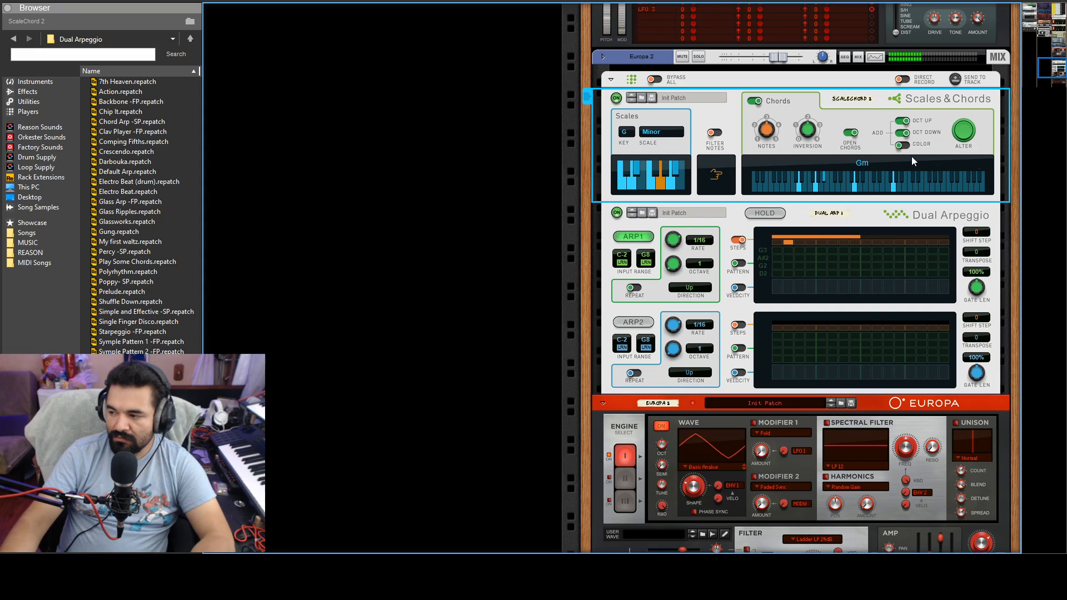
pyautogui.click(904, 122)
pyautogui.click(903, 134)
pyautogui.click(905, 122)
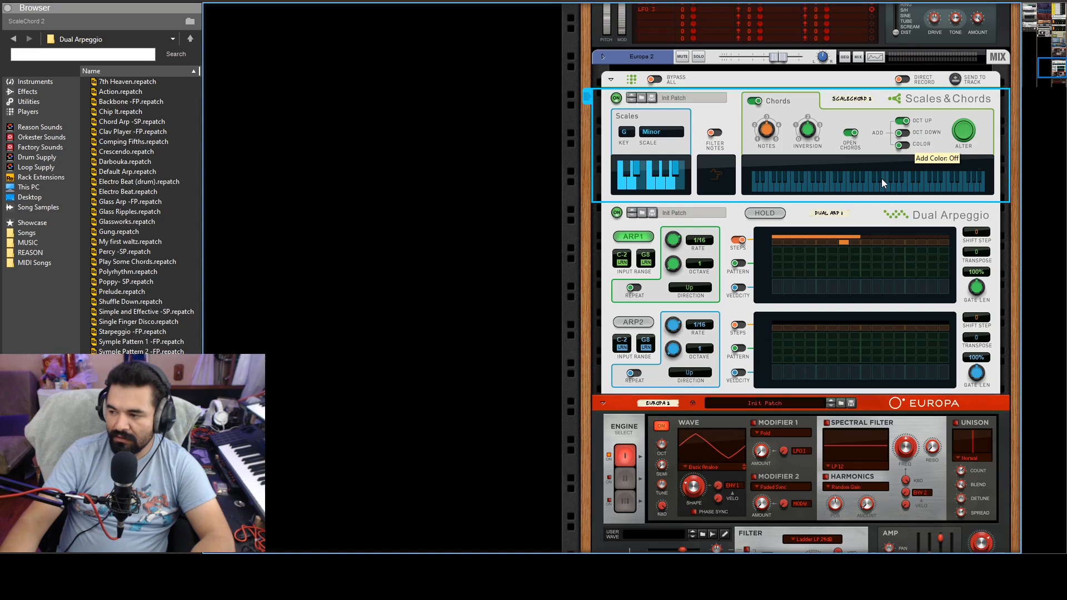
pyautogui.moveTo(805, 139); pyautogui.dragTo(808, 132)
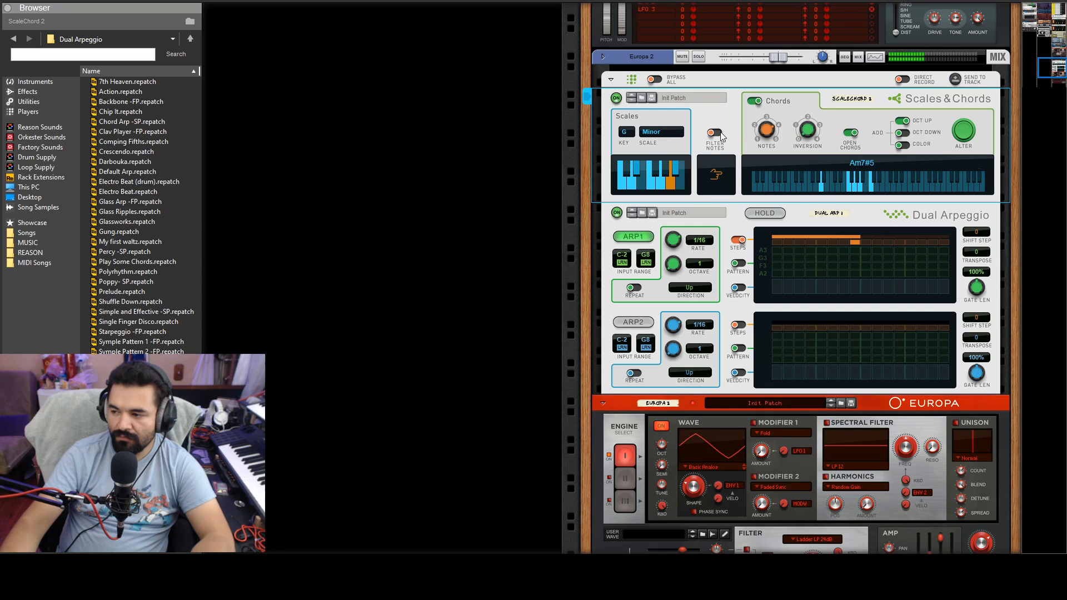
# - Reduce ARP1's gate length in the Dual Arpeggio to 50%
pyautogui.scroll(-3, 741, 280)
pyautogui.scroll(2, 741, 280)
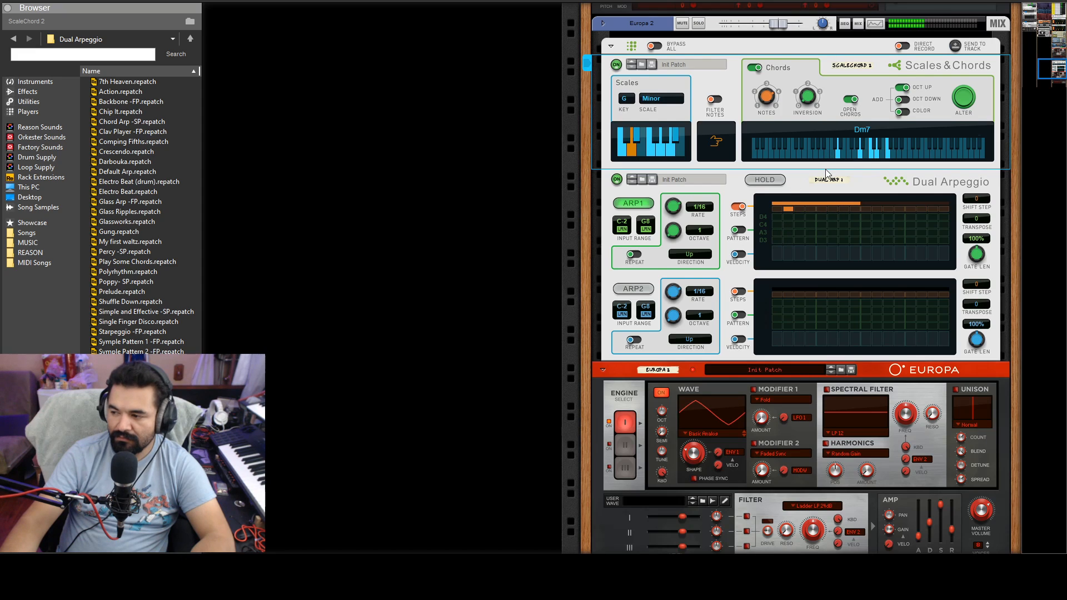
pyautogui.scroll(-1, 826, 169)
pyautogui.scroll(-1, 823, 172)
pyautogui.moveTo(981, 188); pyautogui.dragTo(982, 201)
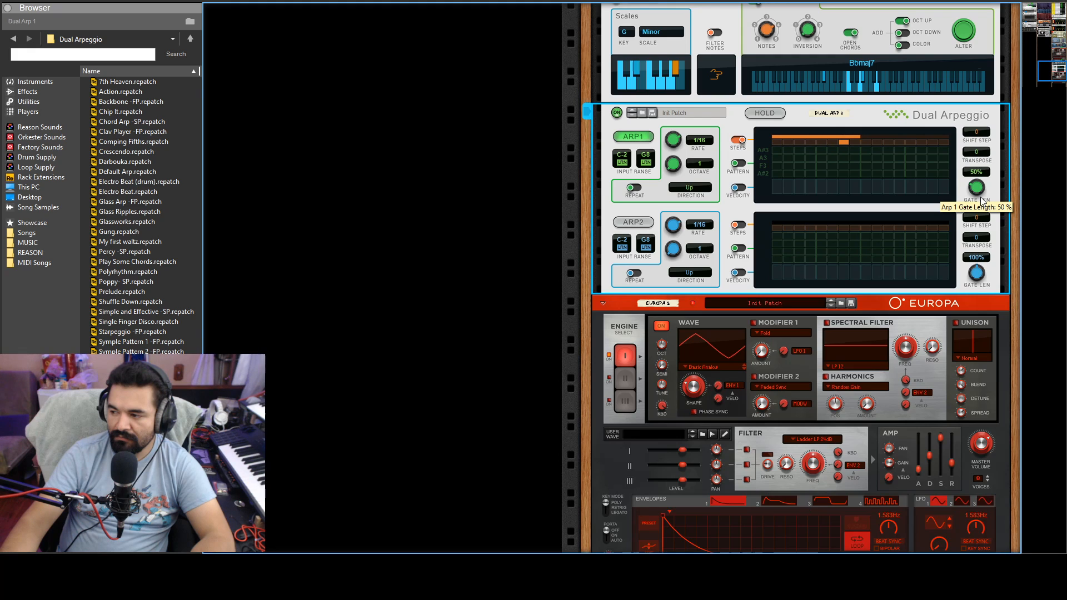
# - Change the Engine 1 waveform of Europa 2 to Saw-Triangle and set its Shape to 0%
pyautogui.scroll(-3, 845, 354)
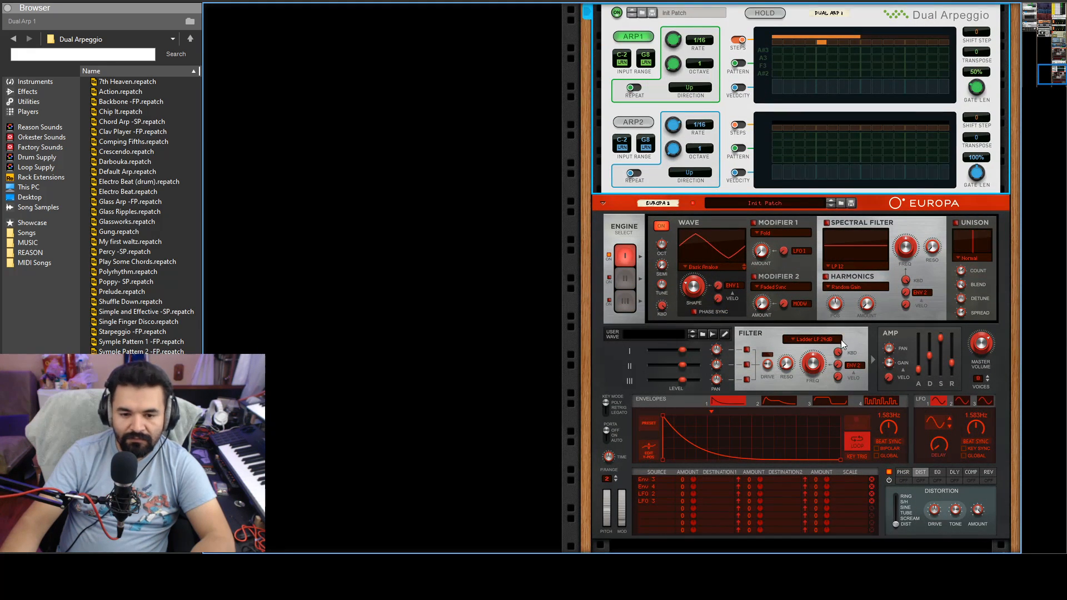
pyautogui.scroll(-2, 917, 323)
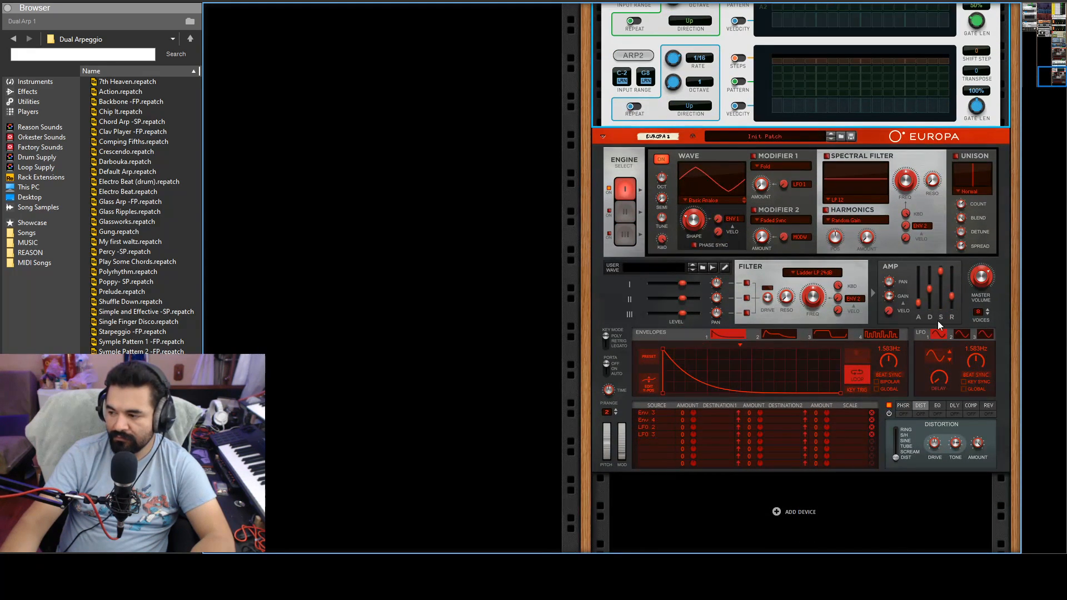
pyautogui.scroll(-1, 680, 191)
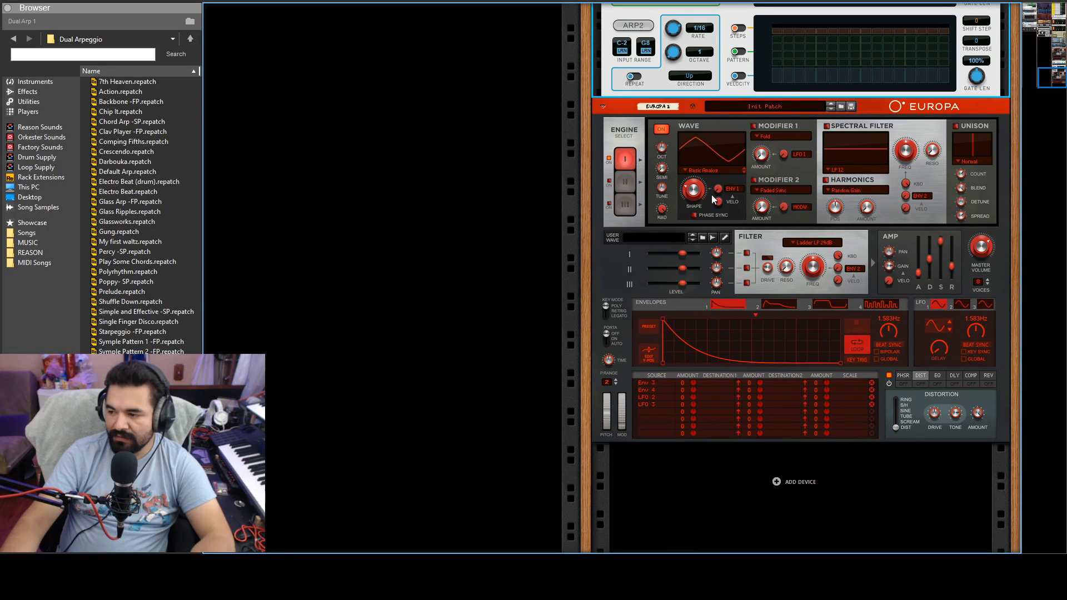
pyautogui.click(686, 172)
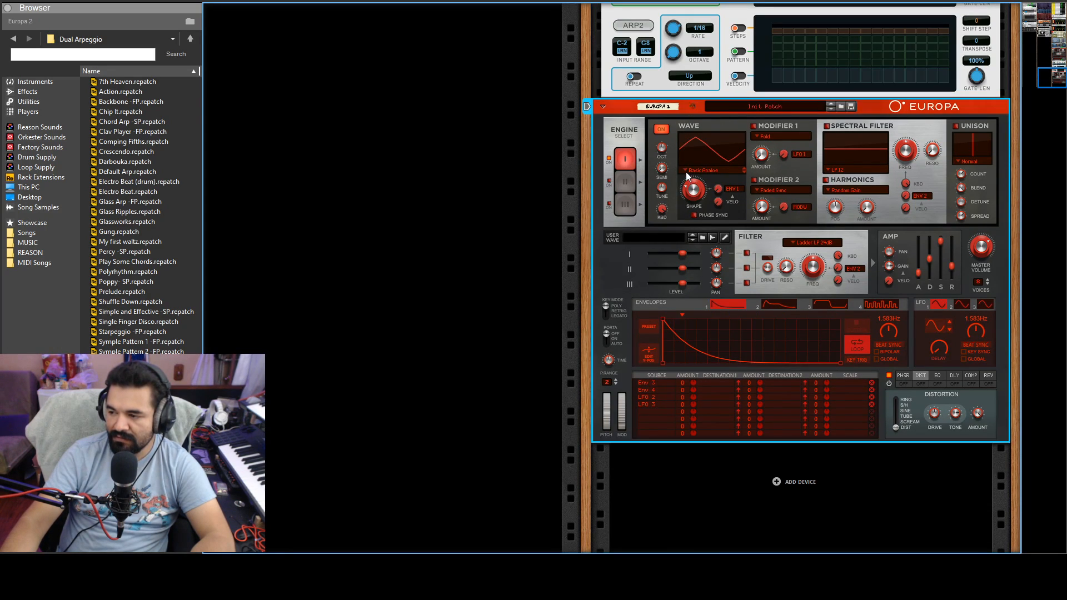
pyautogui.click(712, 208)
pyautogui.moveTo(695, 196); pyautogui.dragTo(699, 216)
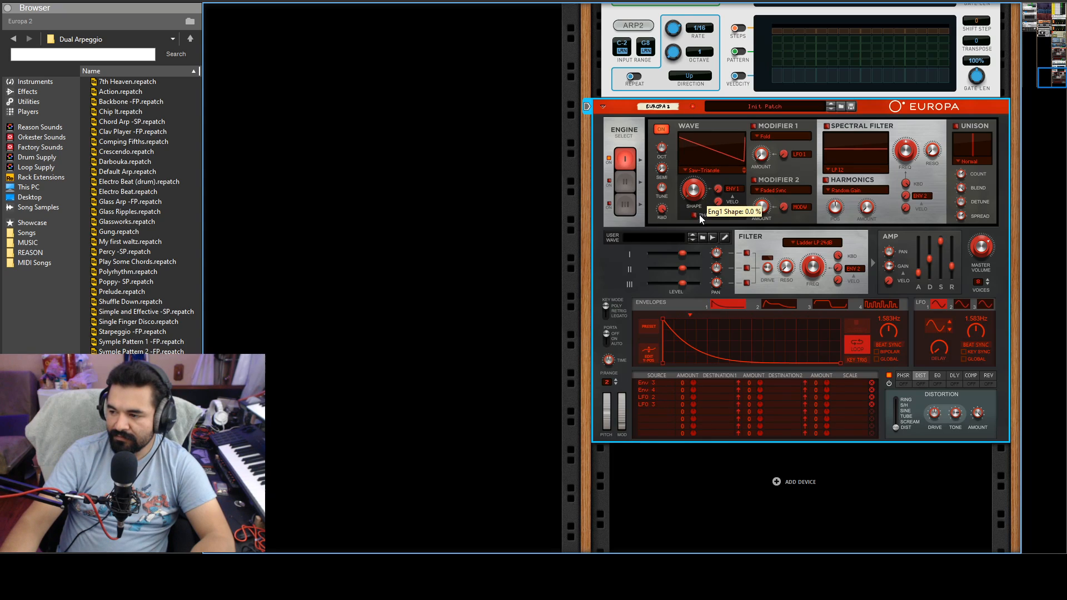
# - Turn on Unison for Europa 2's Engine 1 and apply the rising ramp preset to Envelope 1
pyautogui.click(956, 126)
pyautogui.click(654, 327)
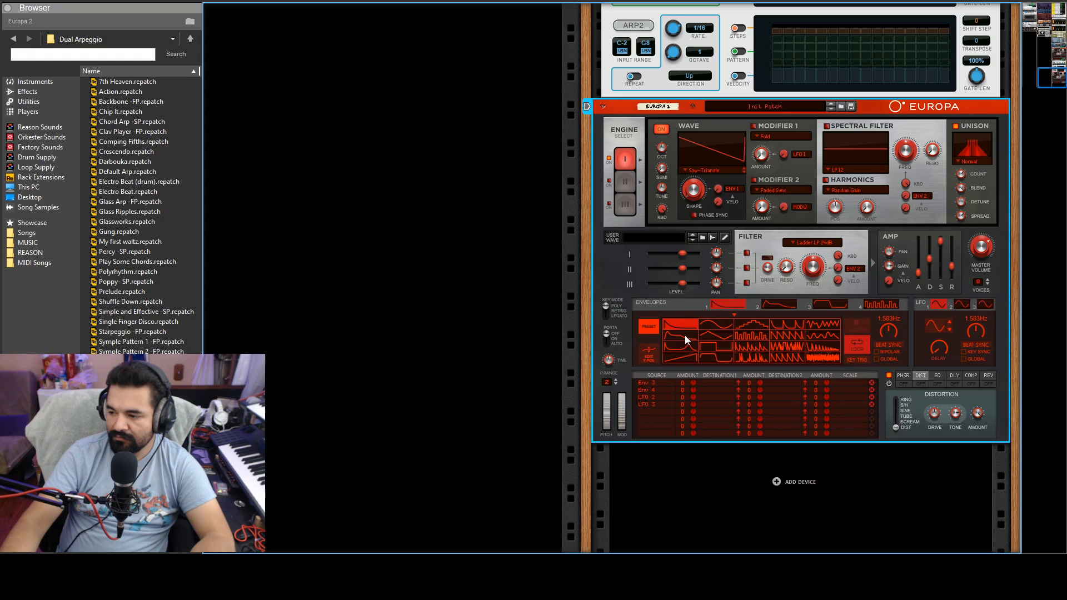
pyautogui.click(678, 363)
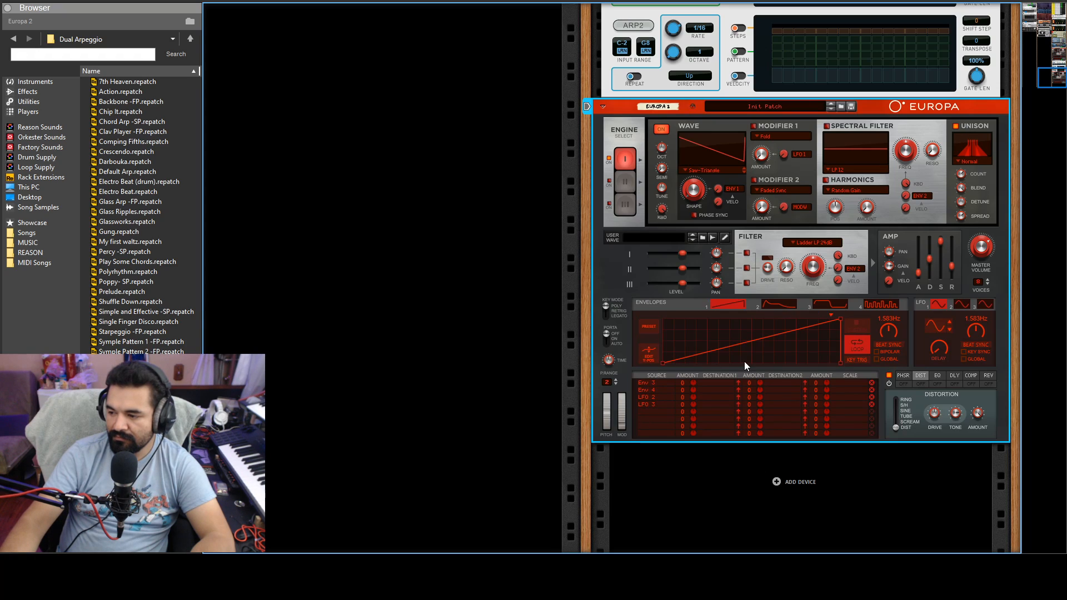
# - Turn off looping on Europa 2's Envelope 1, set its time to 0.456 s and adjust its modulation of Engine 1's Shape
pyautogui.click(860, 345)
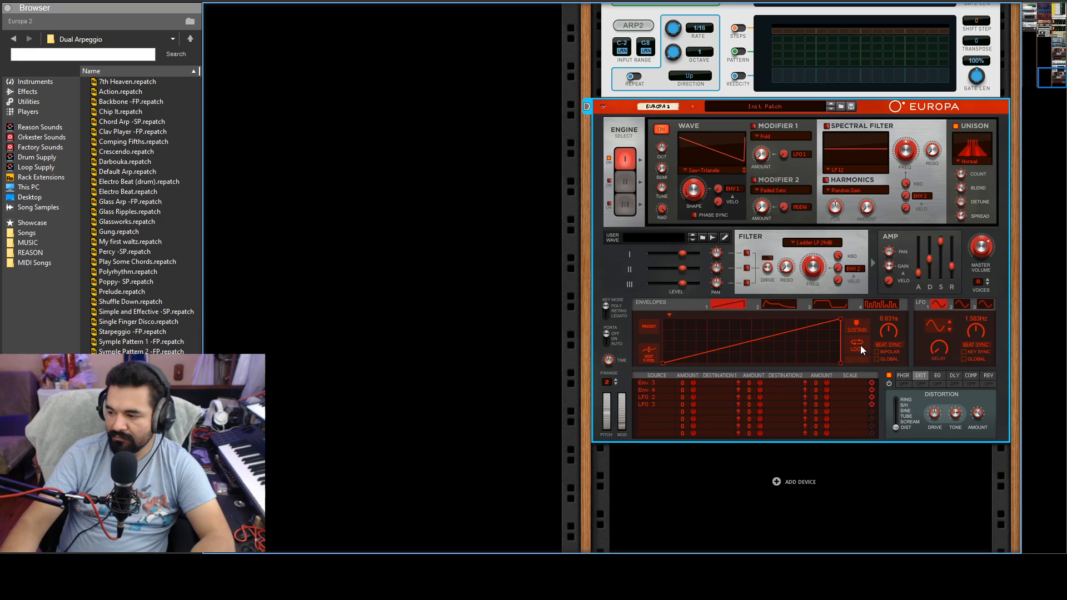
pyautogui.moveTo(886, 330); pyautogui.dragTo(878, 322)
pyautogui.moveTo(725, 186); pyautogui.dragTo(721, 186)
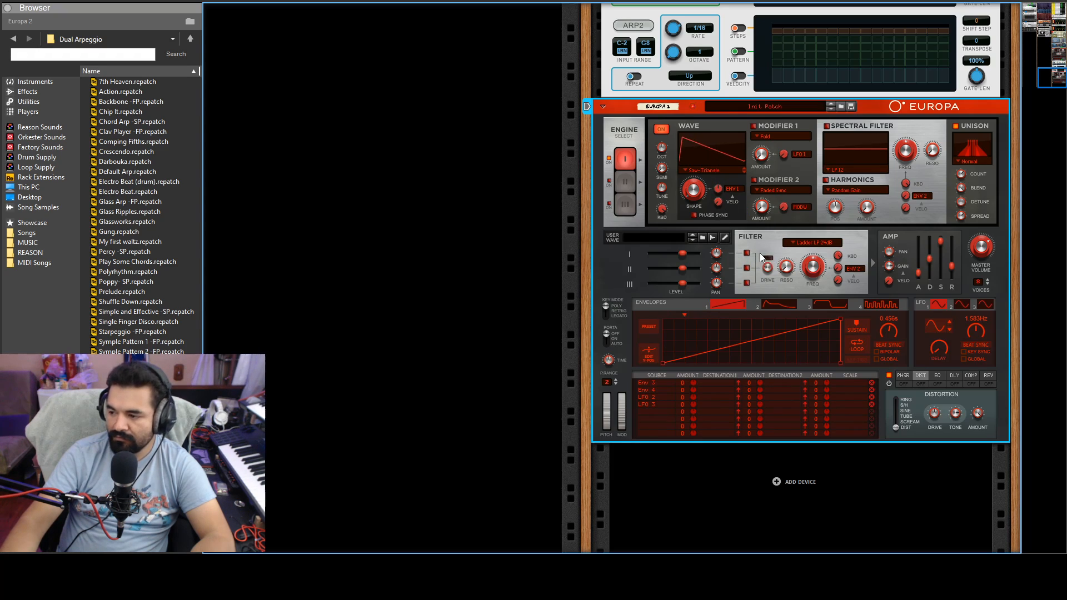
pyautogui.scroll(1, 780, 194)
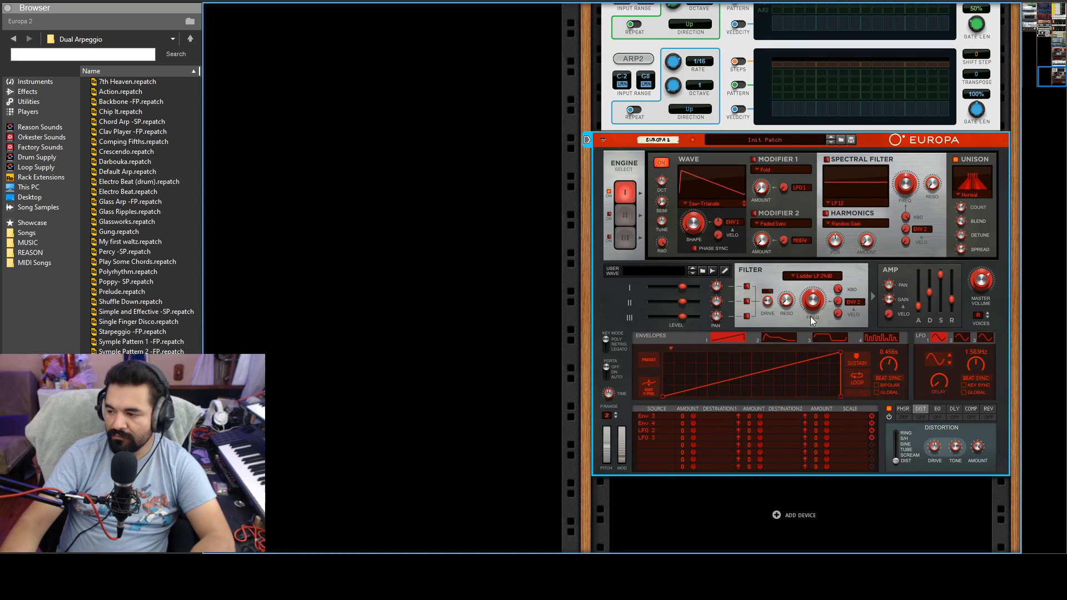
# - Enable Engine 2 with a Saw-Triangle waveform and a Tune of 8, routing Engines 1 and 2 through the filter
pyautogui.click(747, 286)
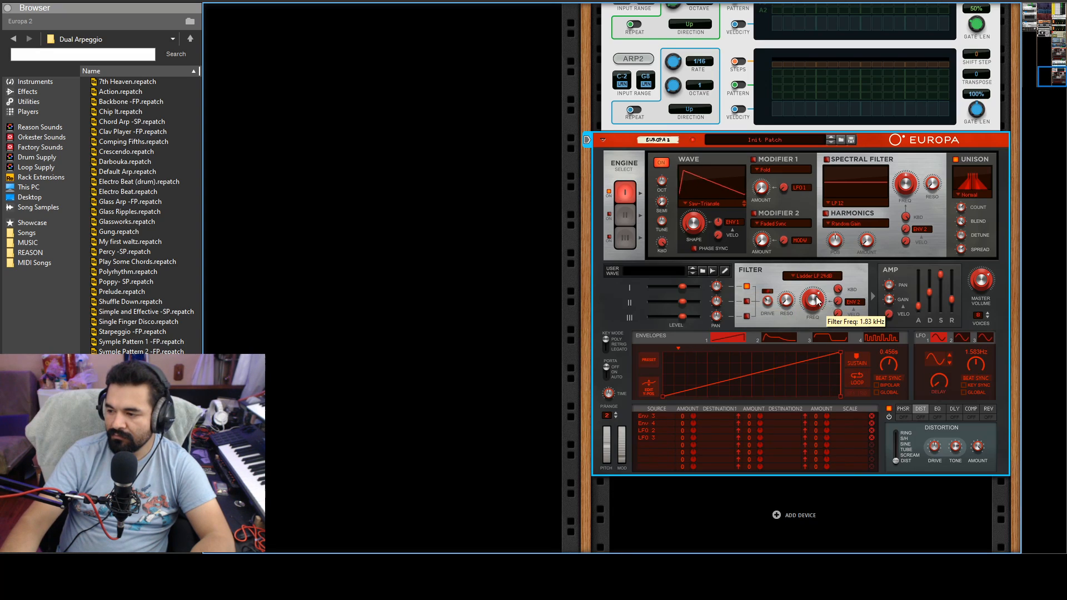
pyautogui.click(623, 217)
pyautogui.click(610, 215)
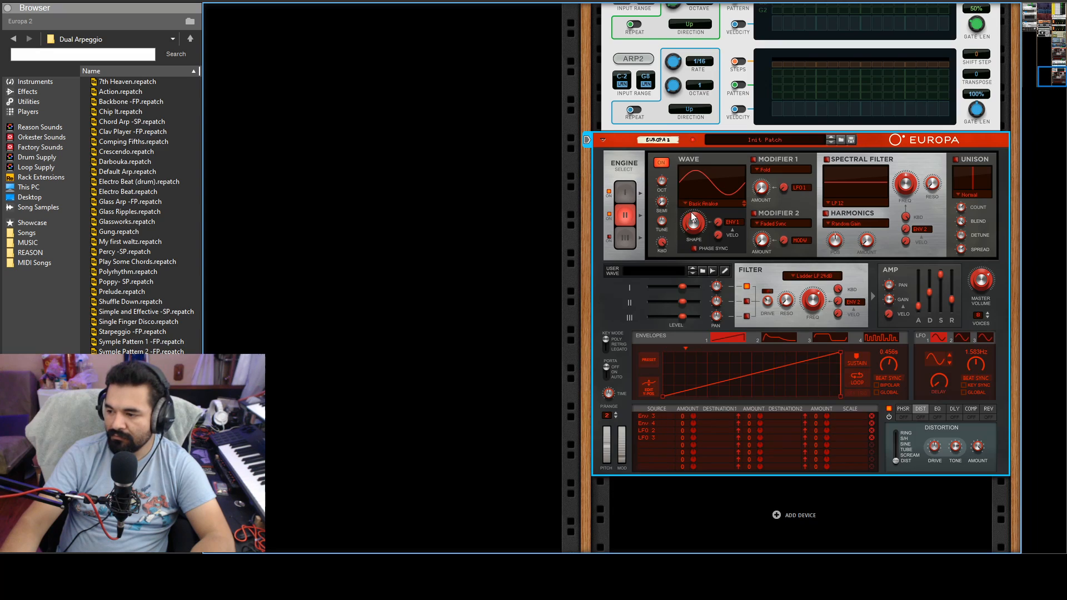
pyautogui.click(744, 205)
pyautogui.click(747, 303)
pyautogui.moveTo(665, 208); pyautogui.dragTo(650, 187)
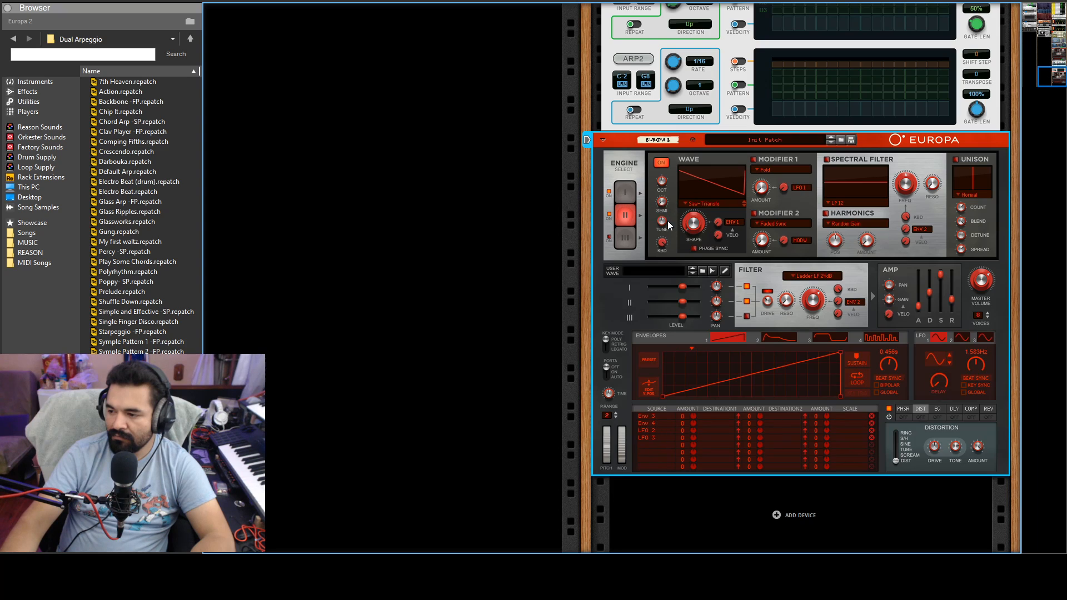
pyautogui.moveTo(663, 223); pyautogui.dragTo(661, 223)
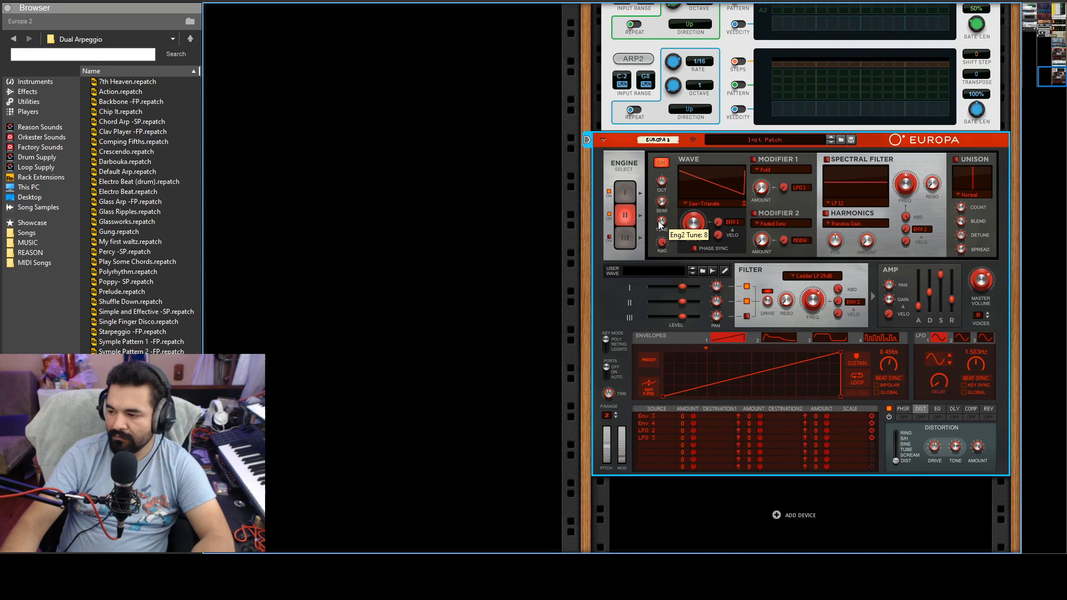
# - Enable Engine 3 with a Saw-Triangle waveform, adjust its tuning and route it through the filter
pyautogui.click(624, 237)
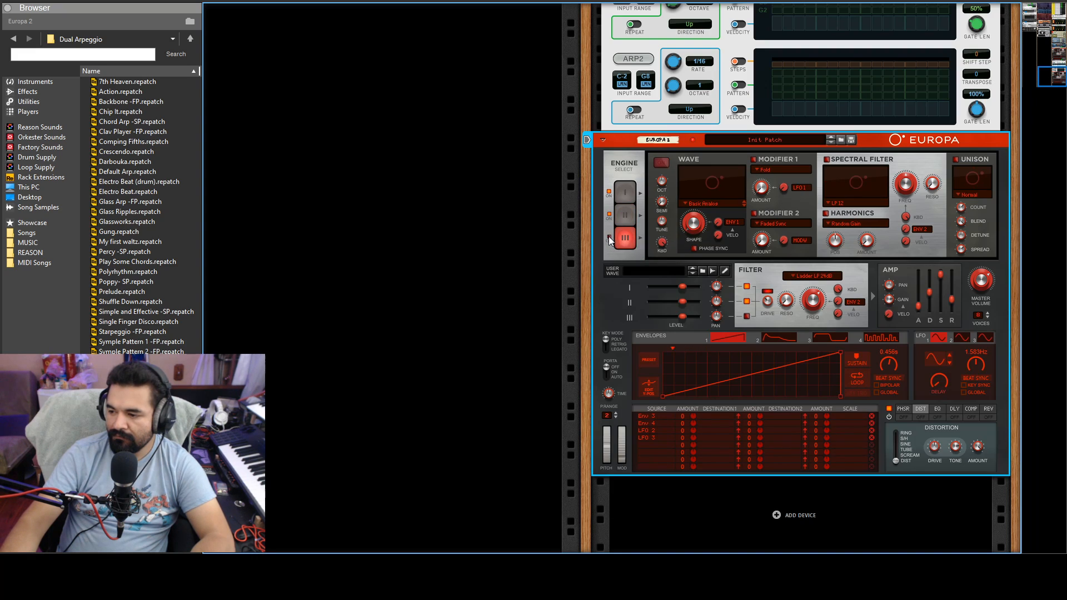
pyautogui.moveTo(661, 222); pyautogui.dragTo(661, 225)
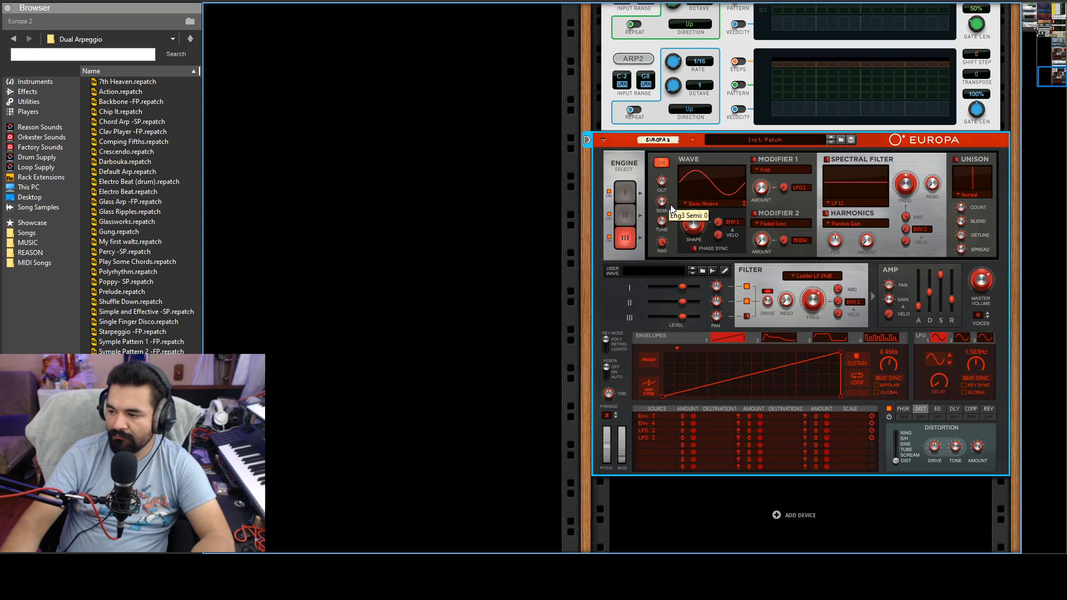
pyautogui.click(693, 204)
pyautogui.click(742, 236)
pyautogui.click(626, 193)
pyautogui.click(625, 220)
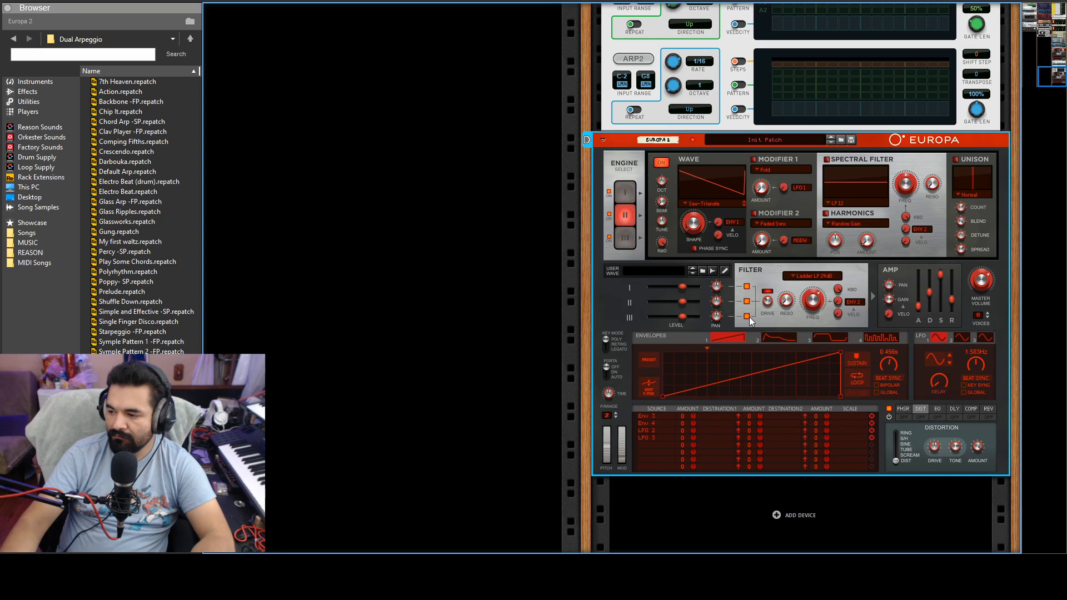
# - Turn on Unison for Engines 2 and 3 and lower the levels of both engines
pyautogui.click(956, 160)
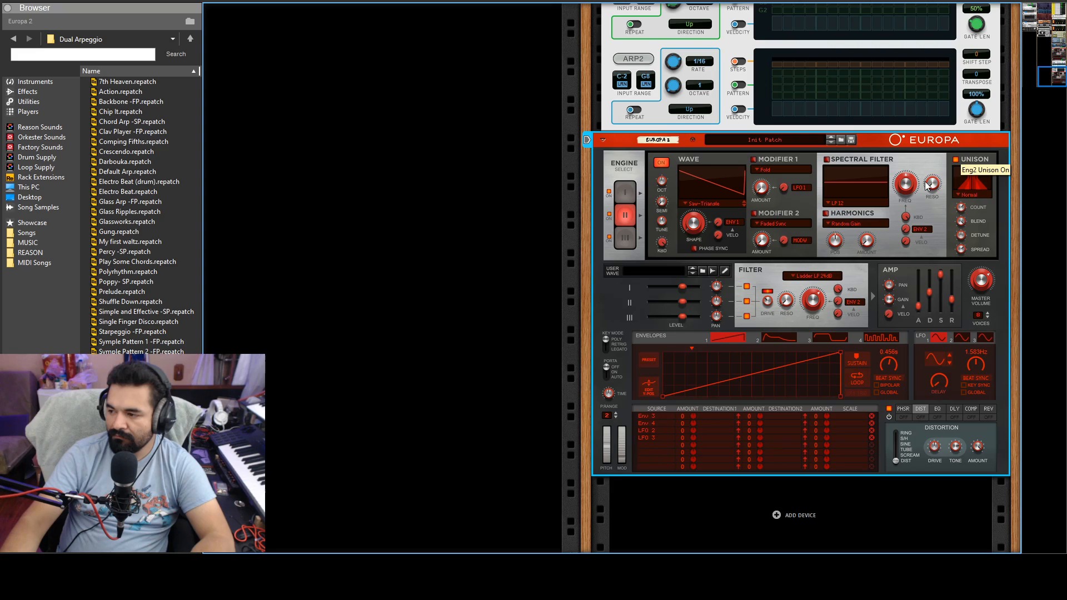
pyautogui.click(625, 238)
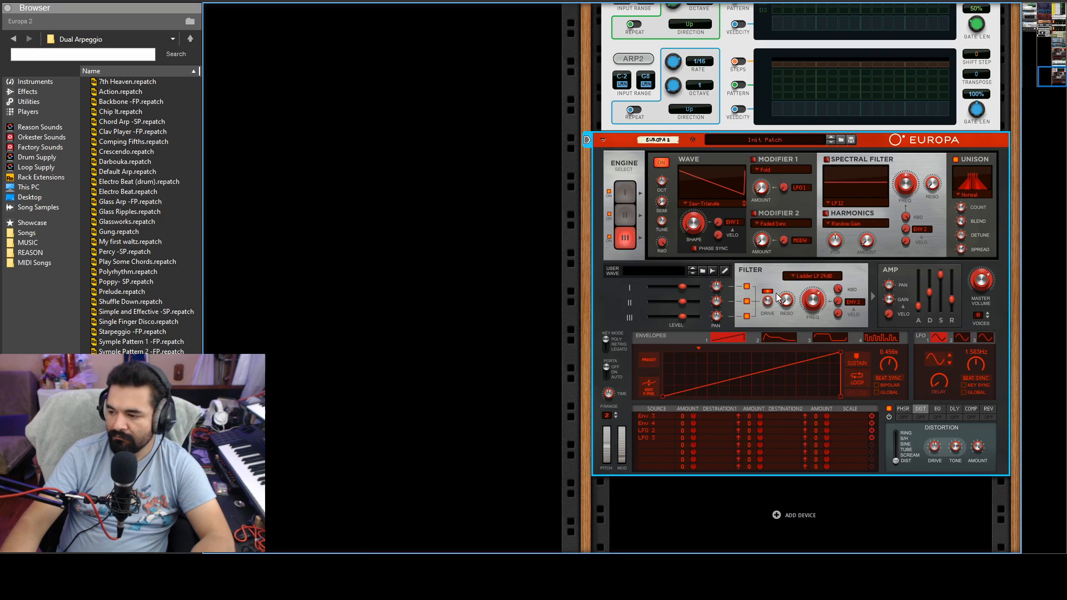
pyautogui.moveTo(679, 302); pyautogui.dragTo(677, 321)
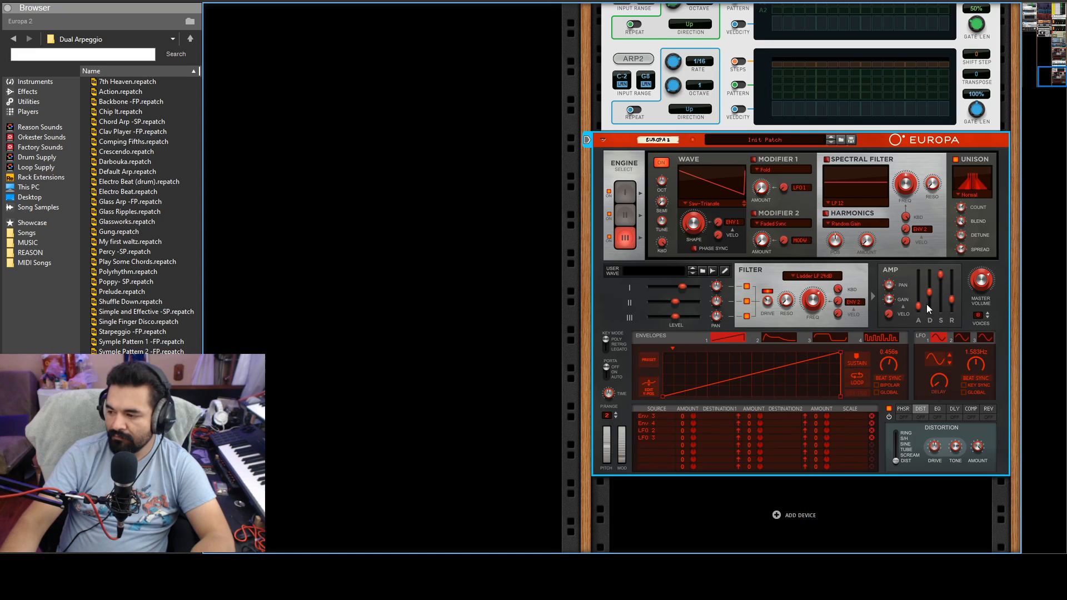
# - Shorten the Amp decay, apply the falling decay-curve preset to Envelope 2 and set its time to 0.364 s
pyautogui.moveTo(931, 293); pyautogui.dragTo(930, 310)
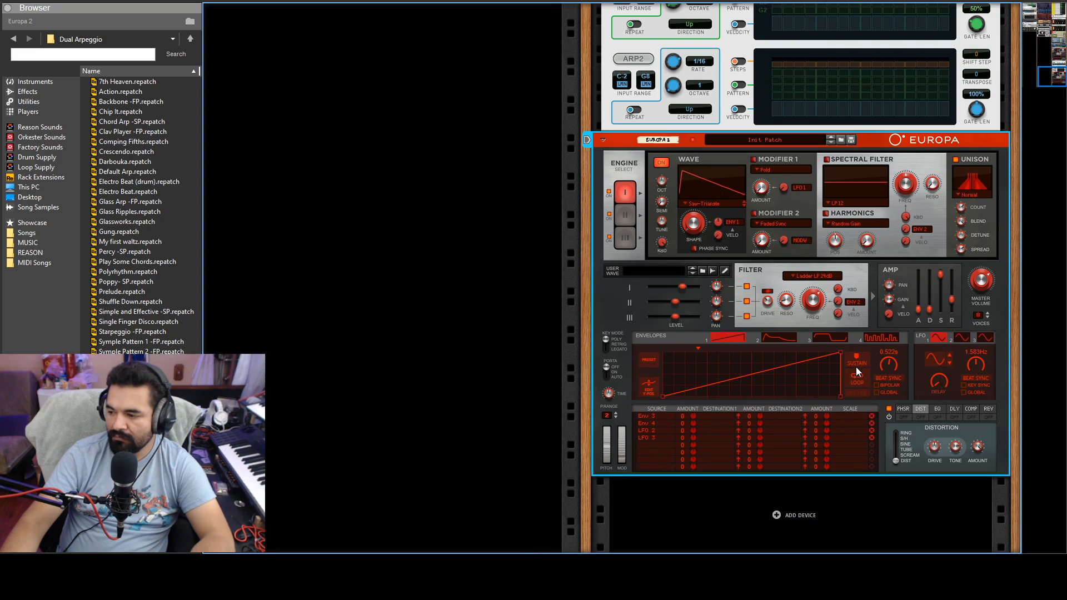
pyautogui.click(766, 337)
pyautogui.click(646, 359)
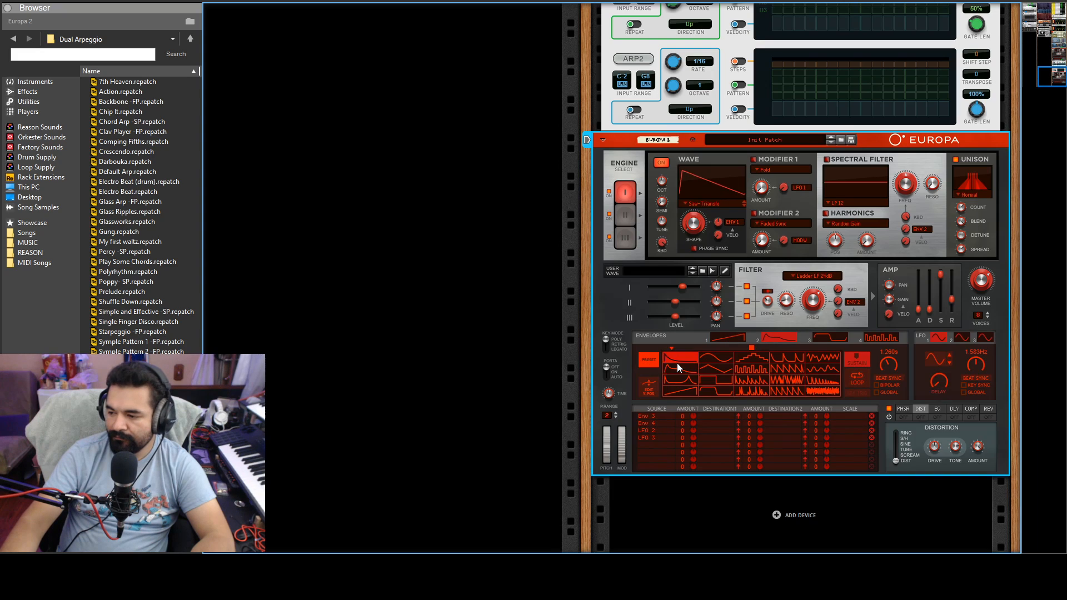
pyautogui.click(677, 362)
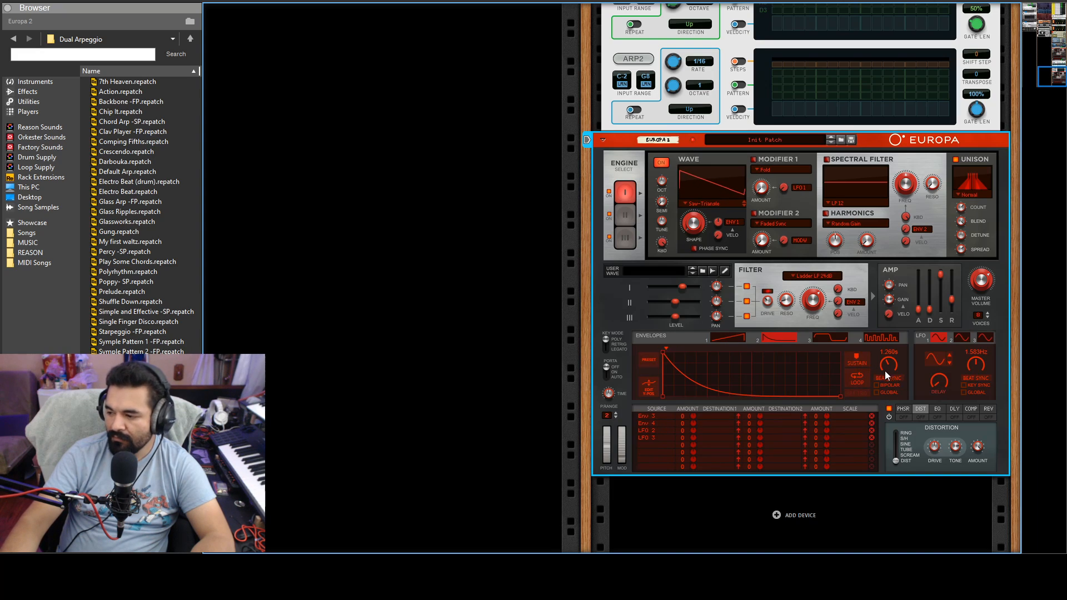
pyautogui.scroll(5, 828, 288)
pyautogui.scroll(-8, 830, 291)
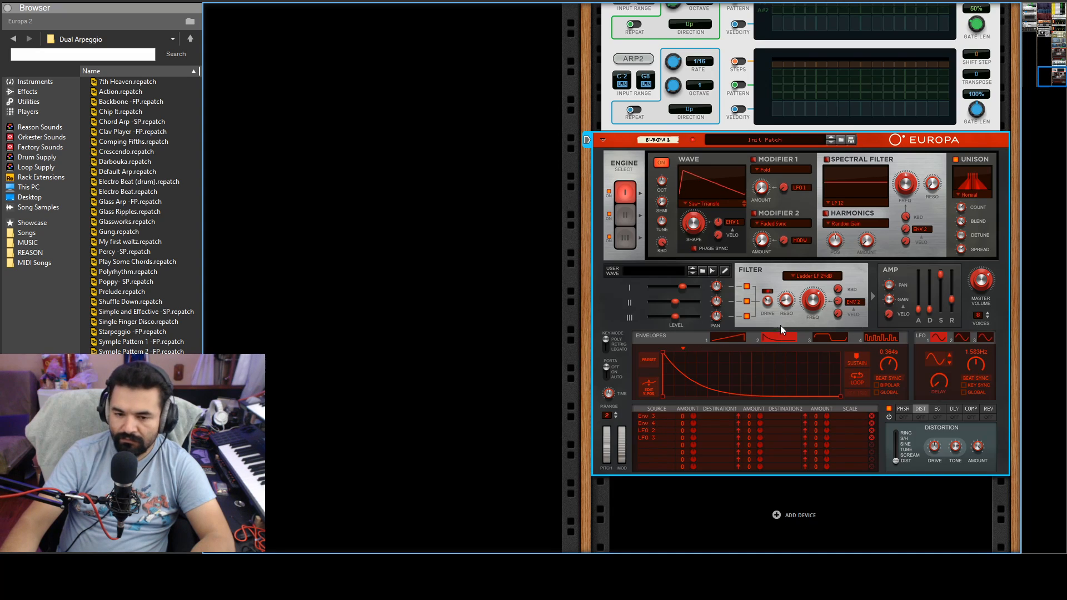
# - Send the notes from Europa 2's chord and arpeggio players to its sequencer track and stop playback
pyautogui.scroll(-2, 562, 350)
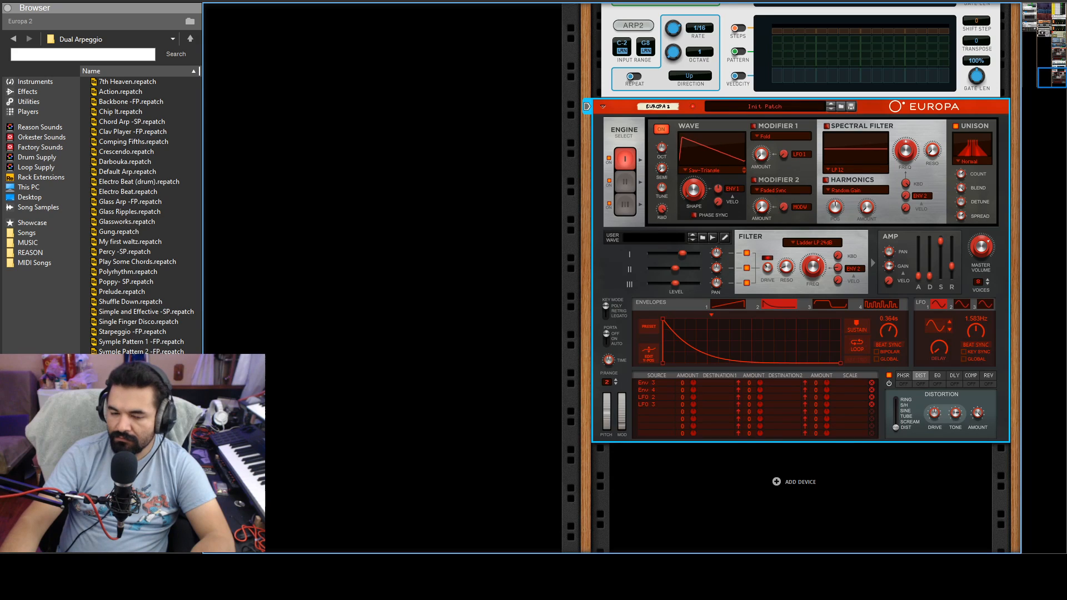
pyautogui.scroll(8, 734, 269)
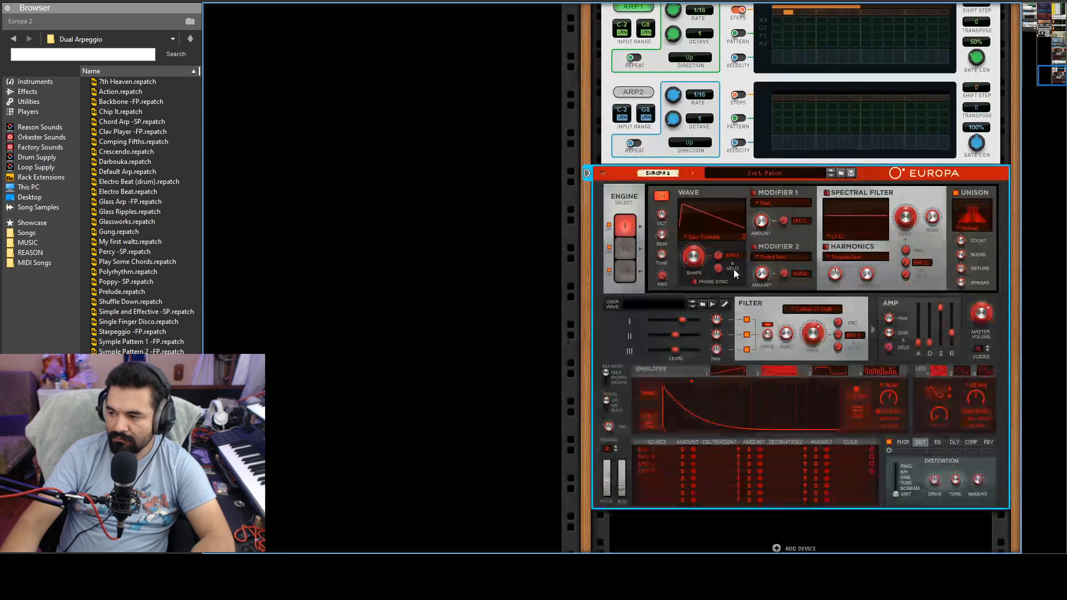
pyautogui.scroll(-2, 761, 293)
pyautogui.scroll(-10, 761, 293)
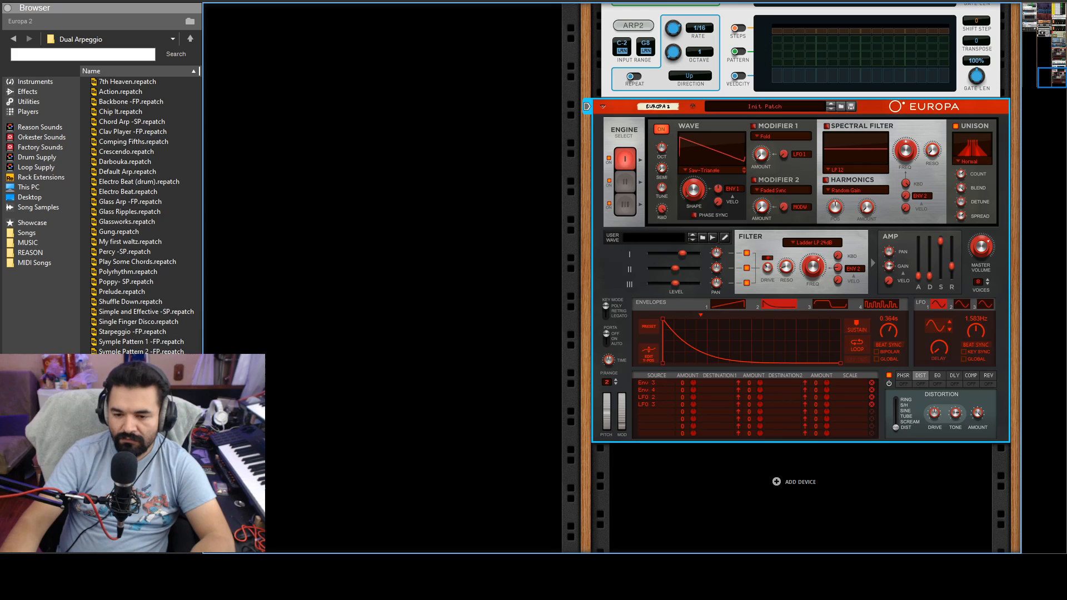
pyautogui.scroll(15, 924, 250)
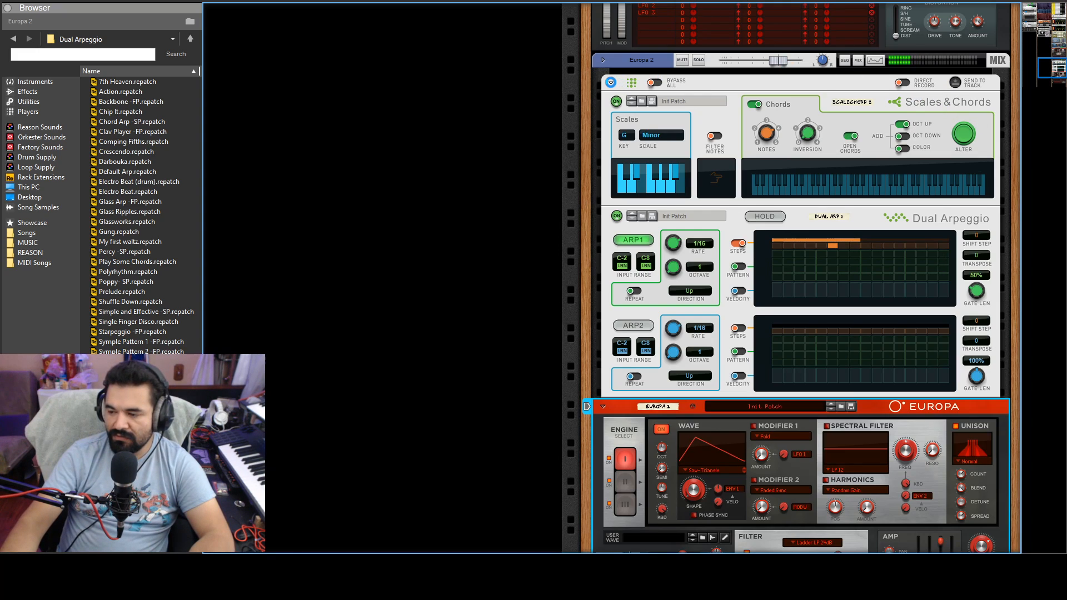
pyautogui.click(955, 83)
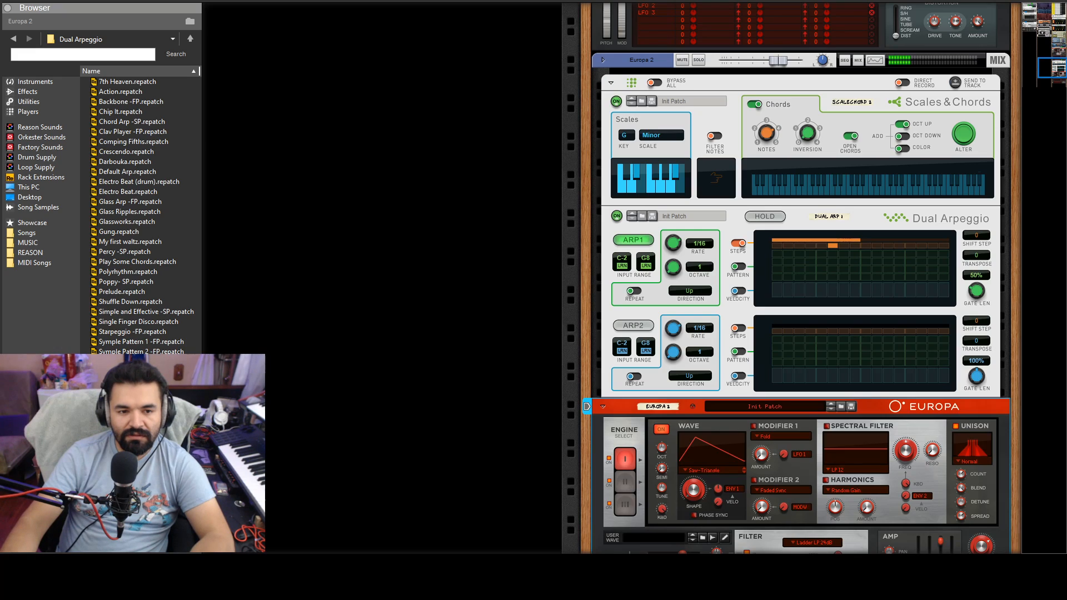
pyautogui.press('space')
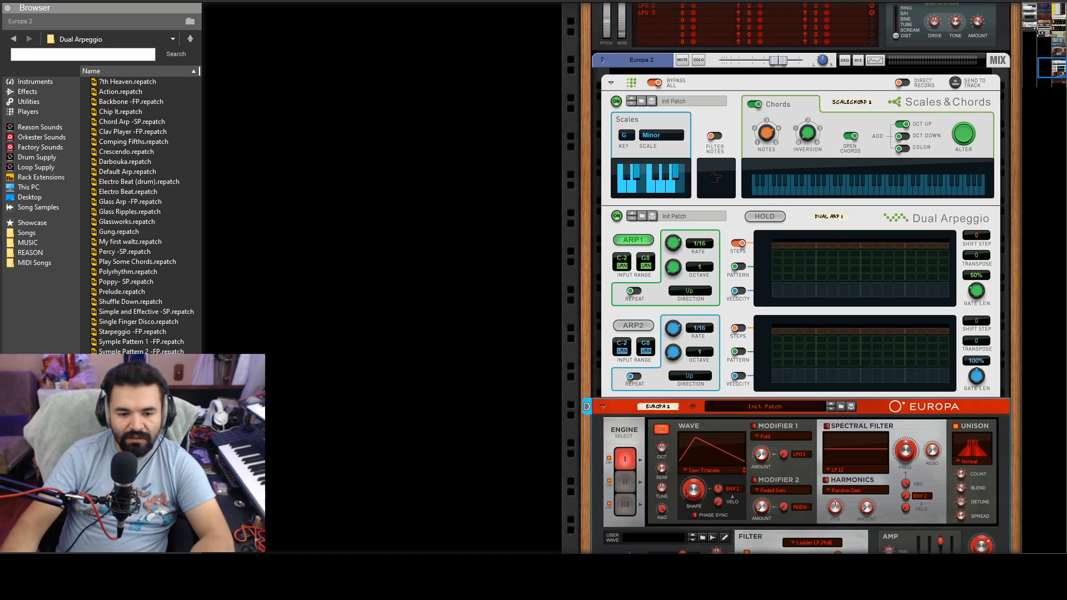
pyautogui.click(25, 232)
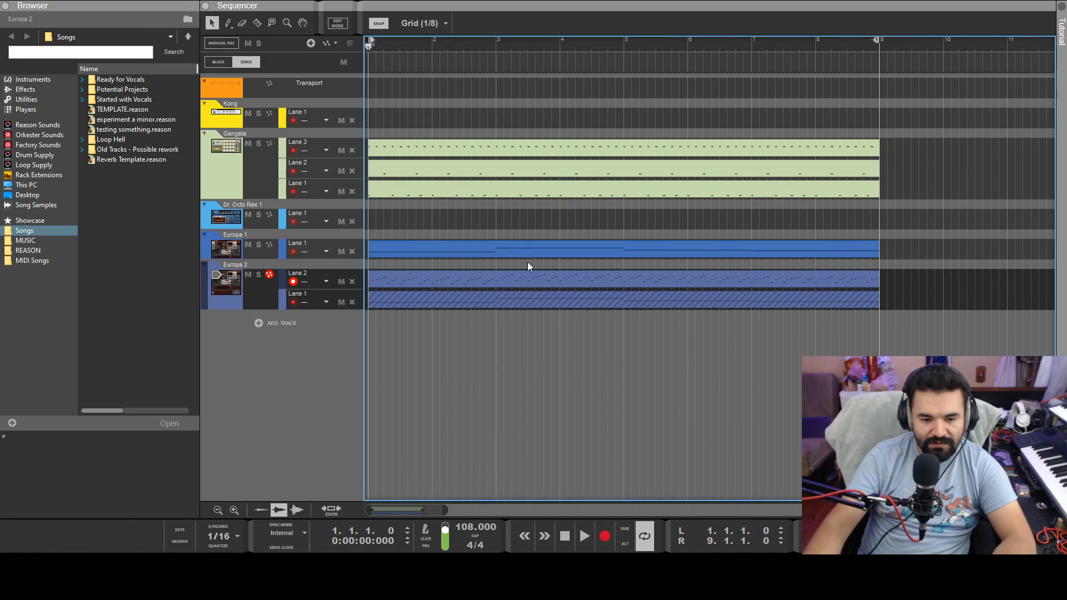
# - Solo the Europa 2 track, play back the rendered arpeggio clip, and switch the solo off again
pyautogui.click(473, 282)
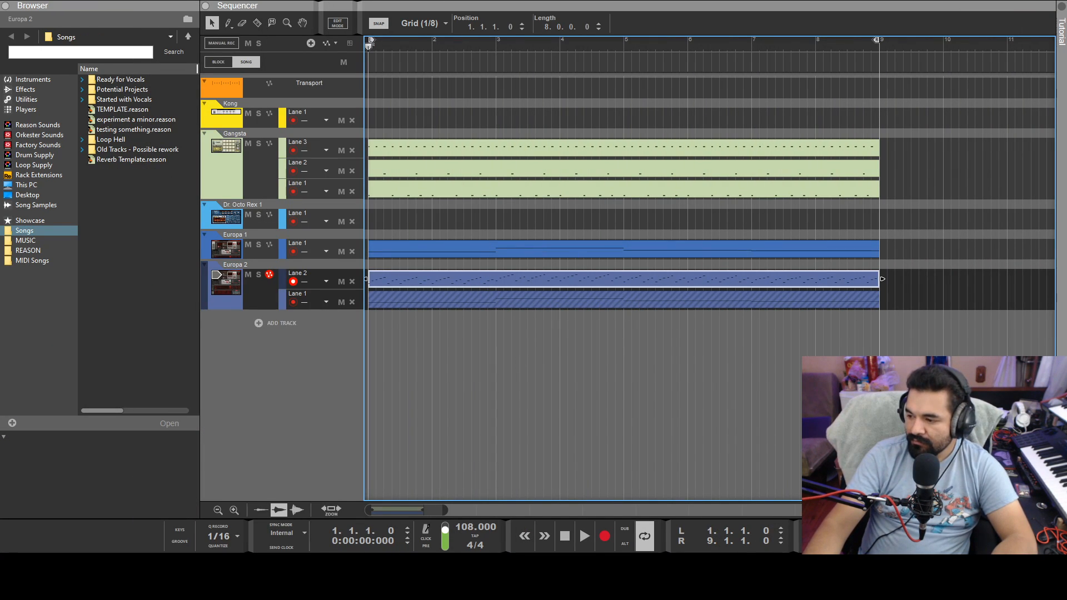
pyautogui.click(258, 275)
pyautogui.press('space')
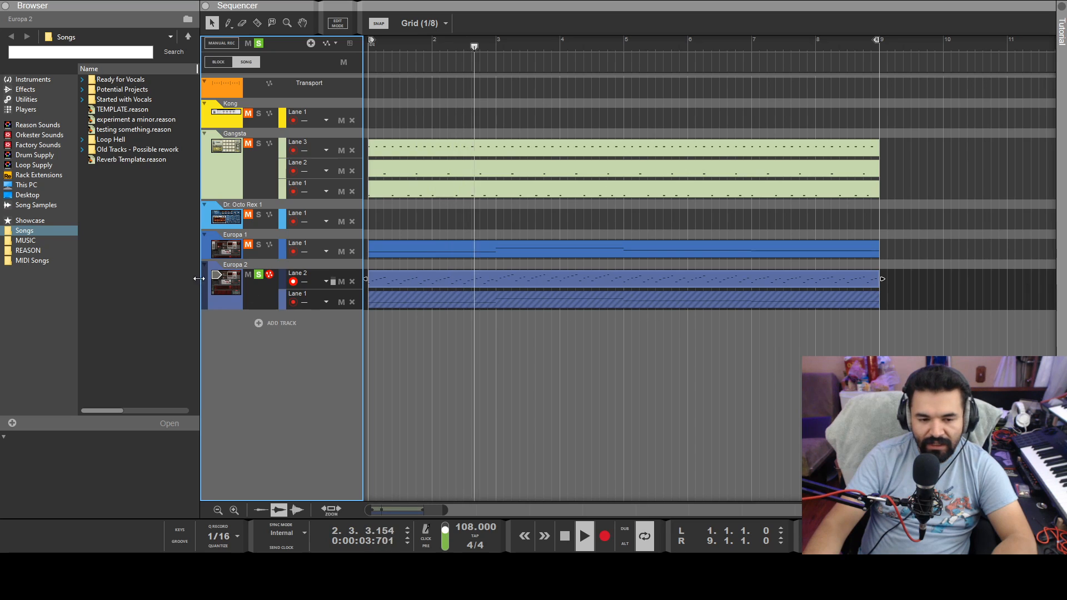
pyautogui.click(258, 276)
pyautogui.press('space')
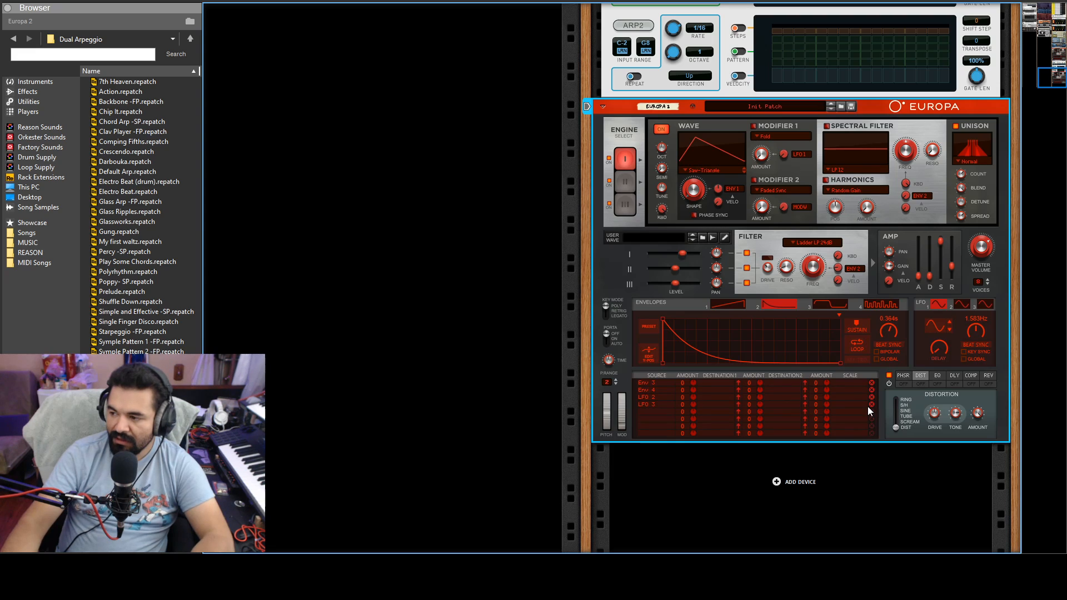
# - Add a third Europa synth to the rack and change its Engine 1 waveform to Saw-Triangle
pyautogui.click(830, 385)
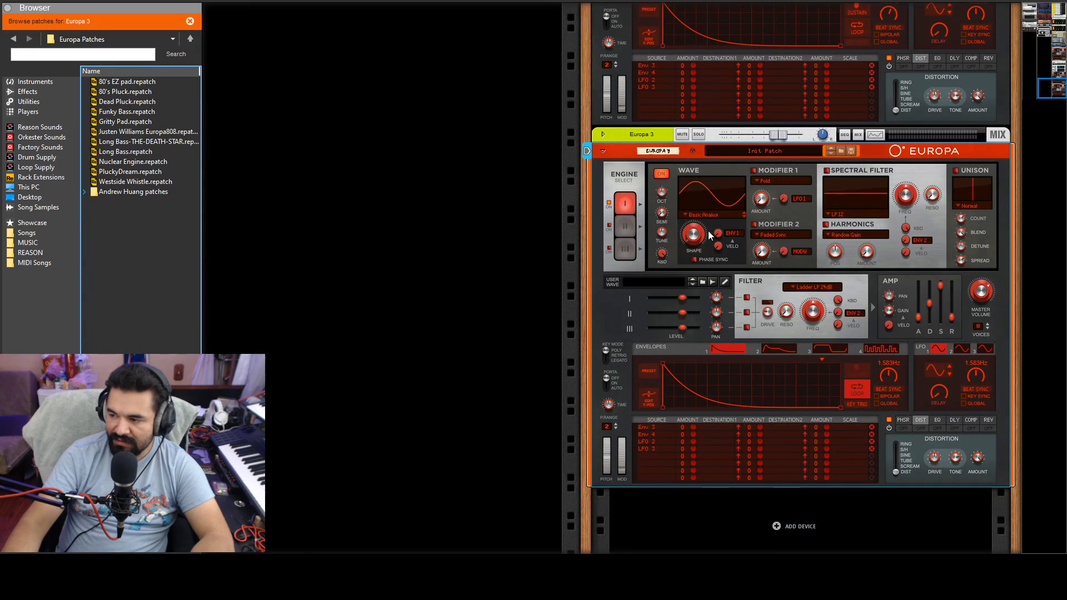
pyautogui.click(689, 217)
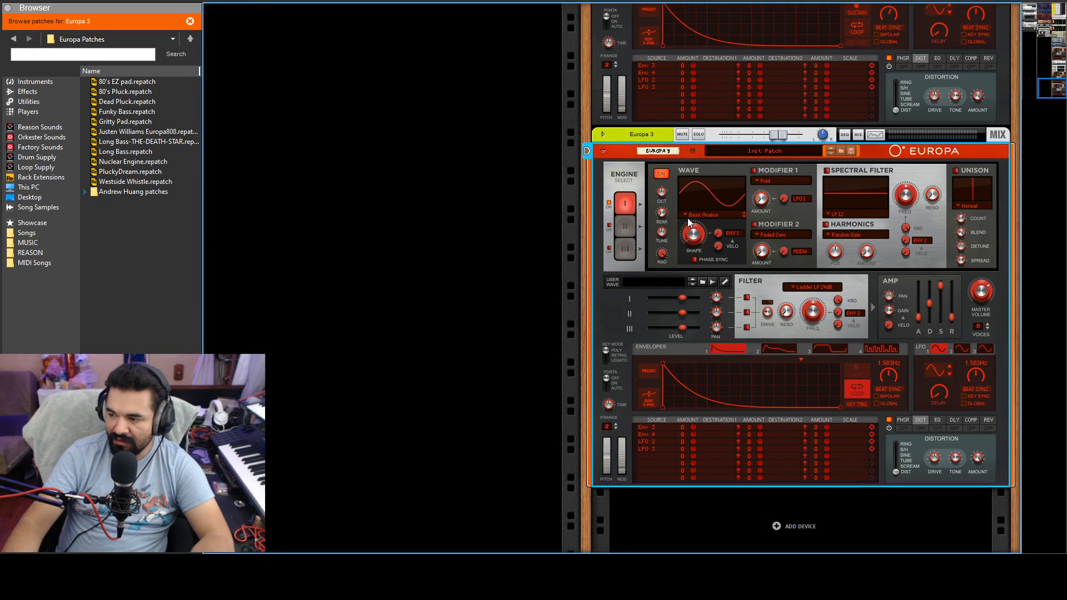
pyautogui.click(733, 248)
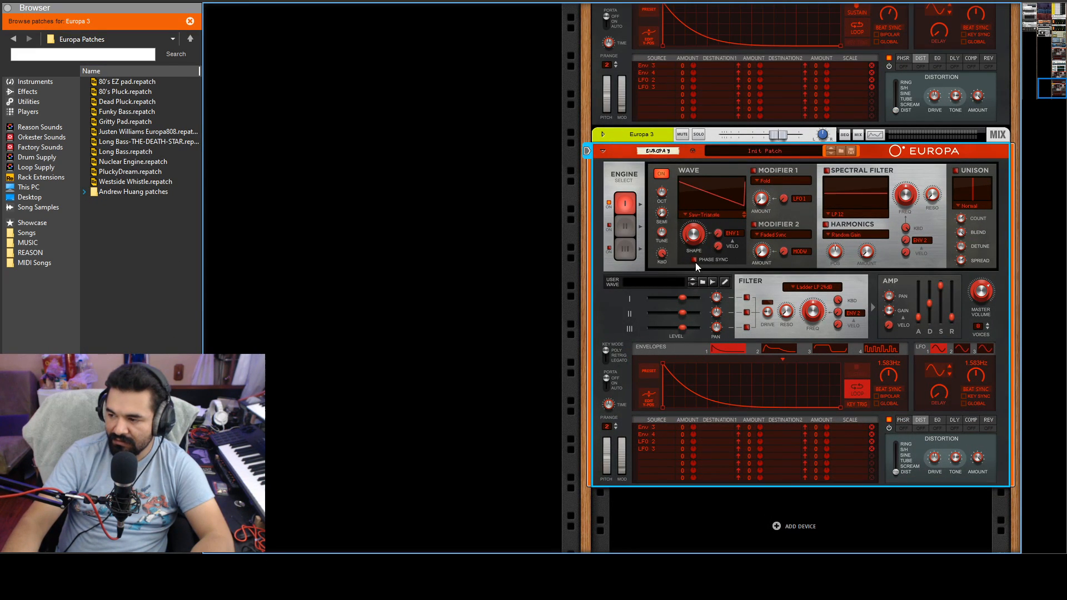
# - Enable Engines 2 and 3 in Europa 3, with Engine 2 set to a Saw-Triangle waveform and a Tune of 9
pyautogui.click(617, 224)
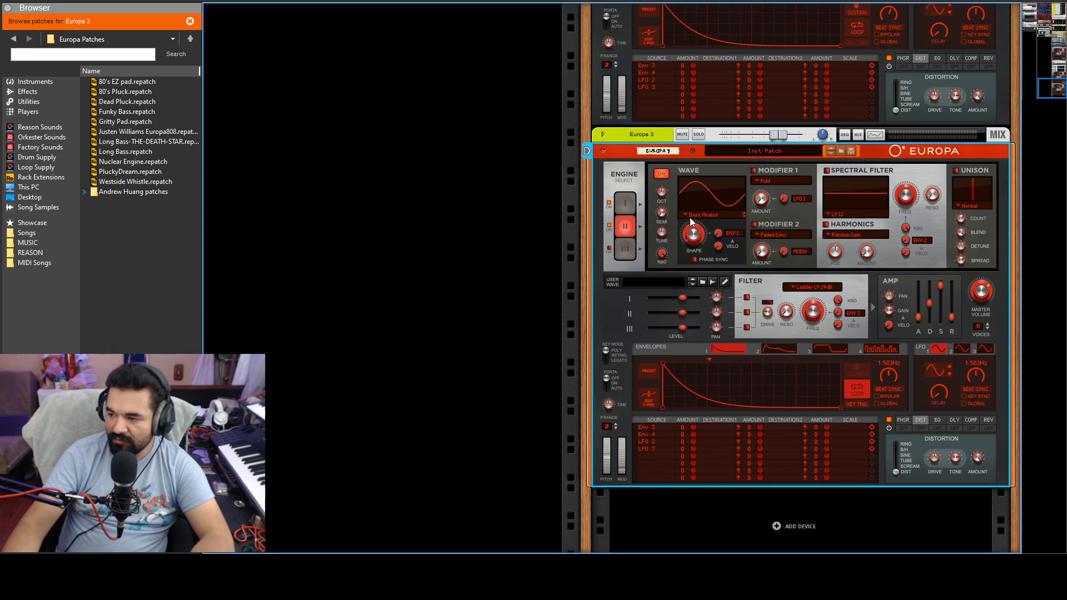
pyautogui.click(707, 251)
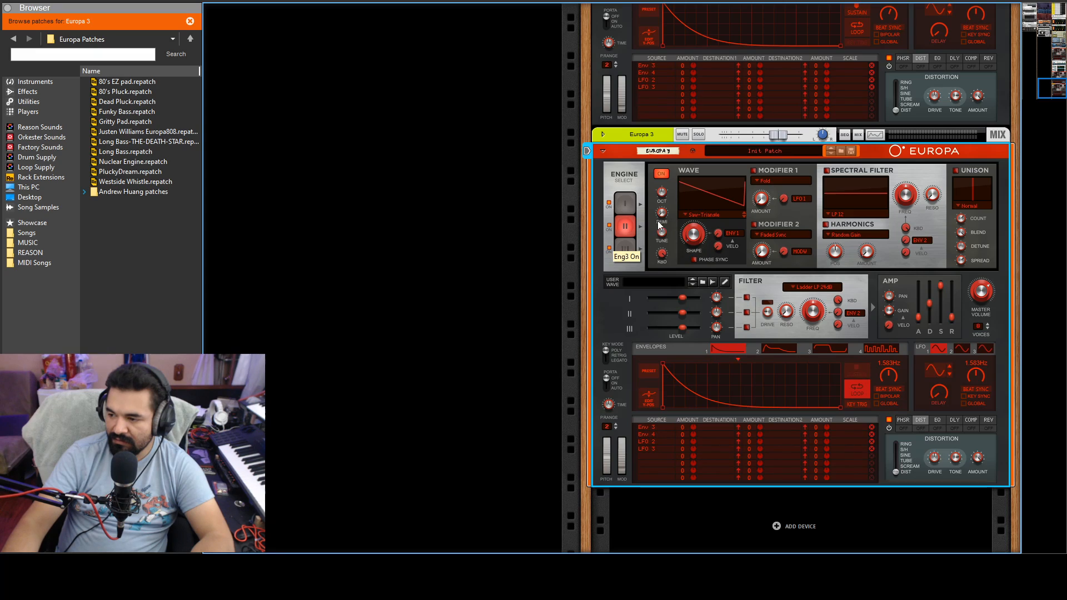
pyautogui.click(625, 249)
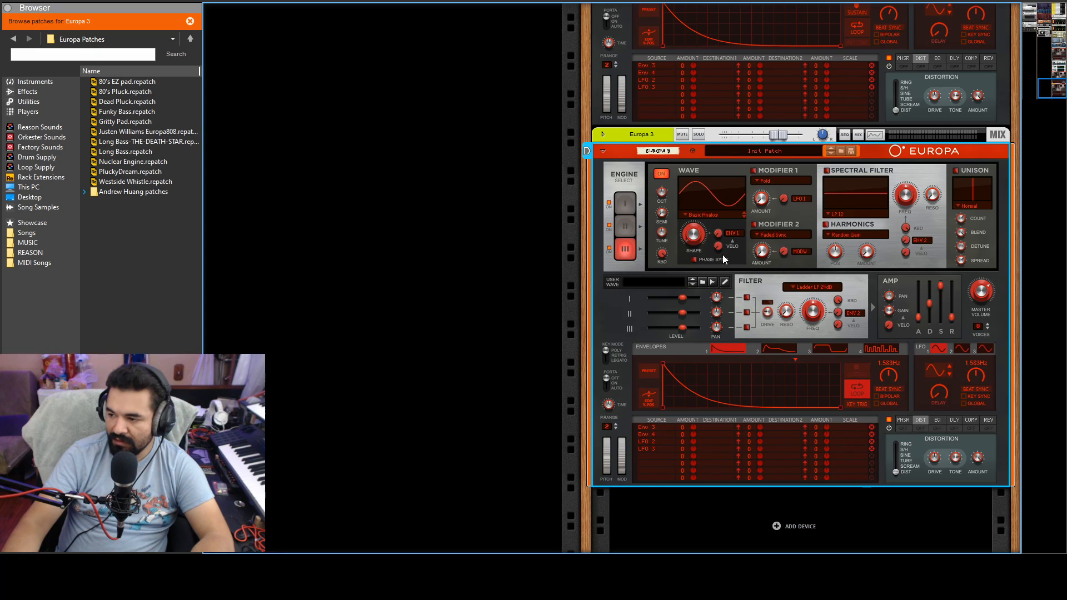
pyautogui.click(625, 203)
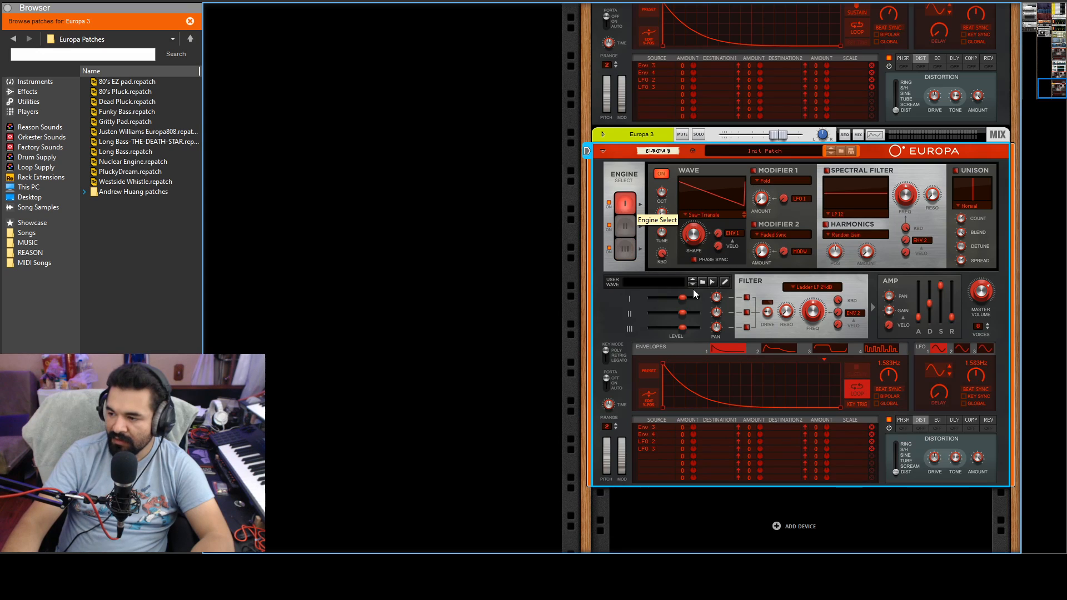
pyautogui.click(629, 224)
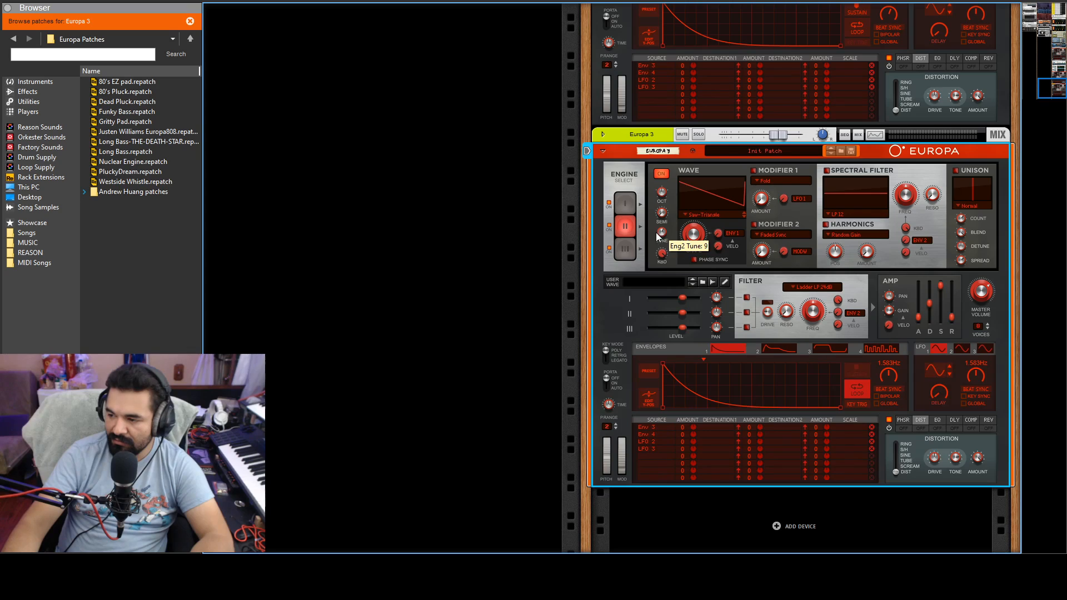
# - Use a Saw-Triangle waveform for Europa 3's Engine 3 and route all three engines through the filter
pyautogui.click(625, 249)
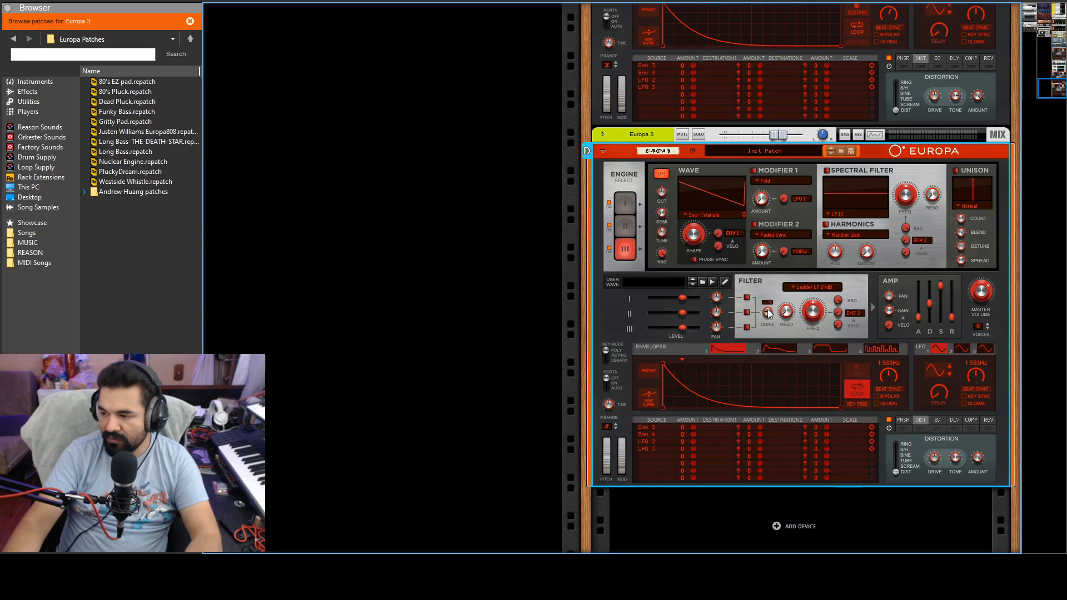
pyautogui.click(747, 327)
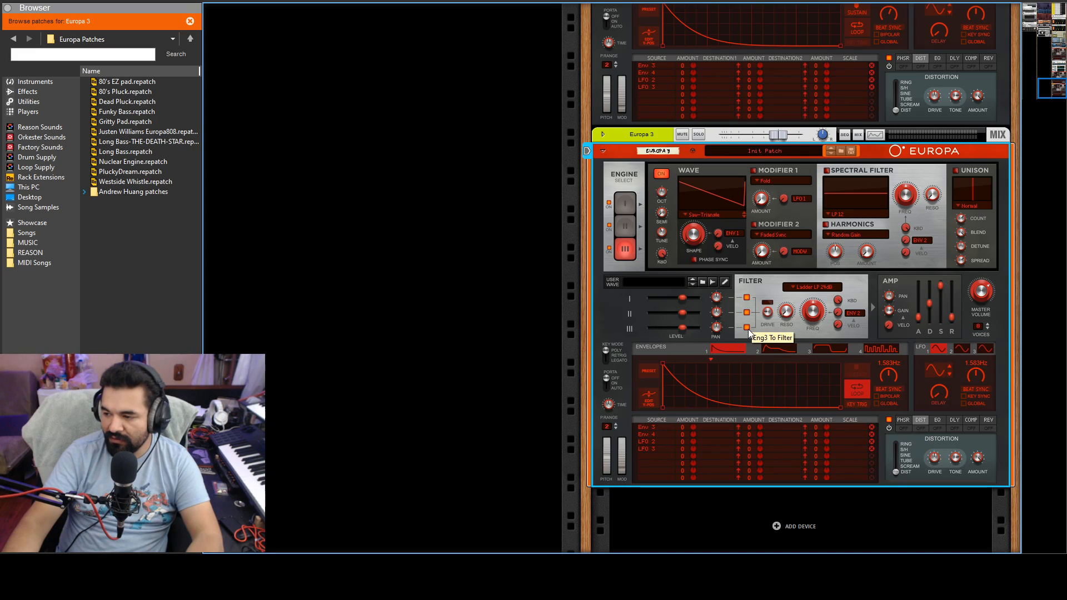
pyautogui.click(623, 204)
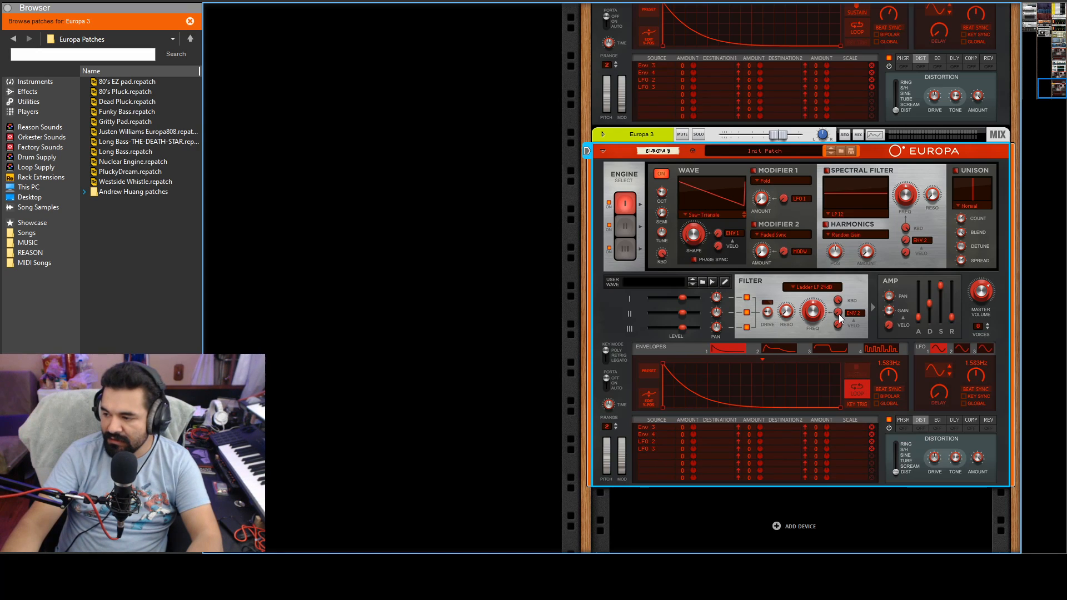
# - Apply the preset curve with a quick rise, decay to sustain and release to Envelope 2, and set the filter modulation to 100%
pyautogui.click(780, 349)
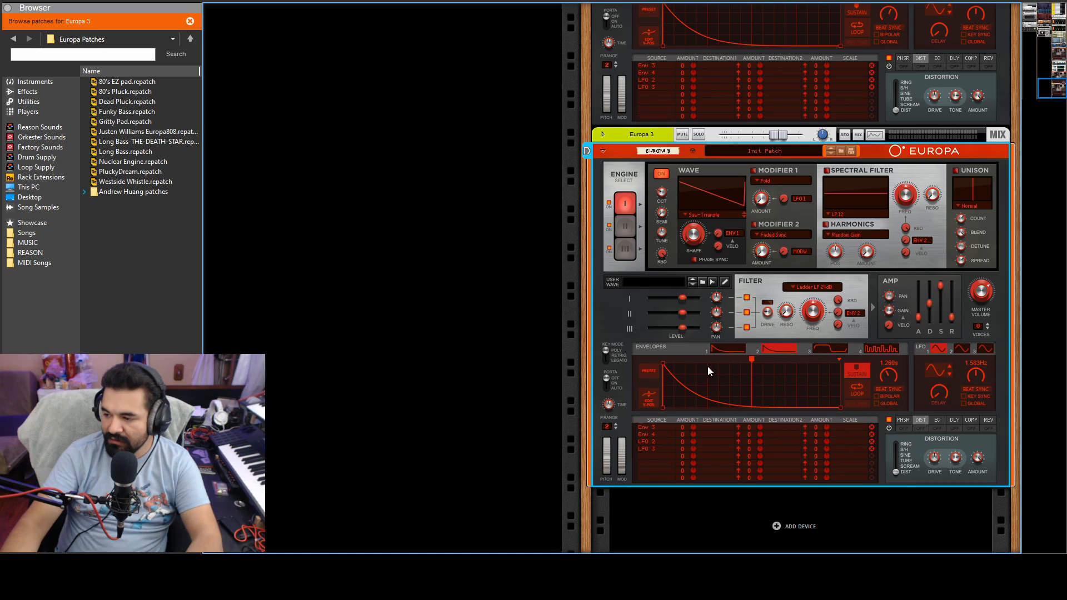
pyautogui.click(646, 374)
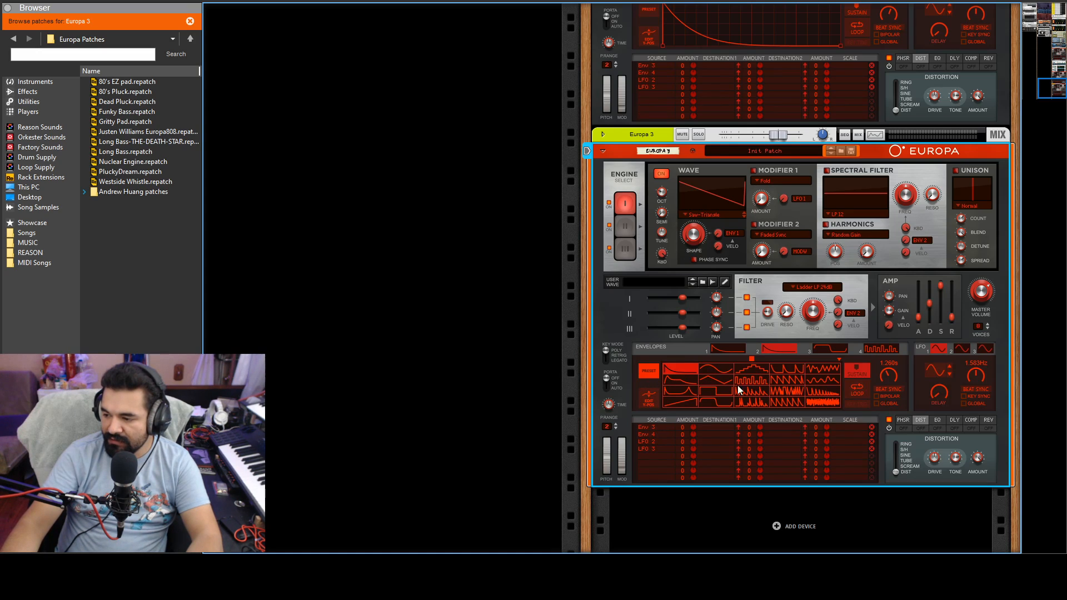
pyautogui.click(675, 385)
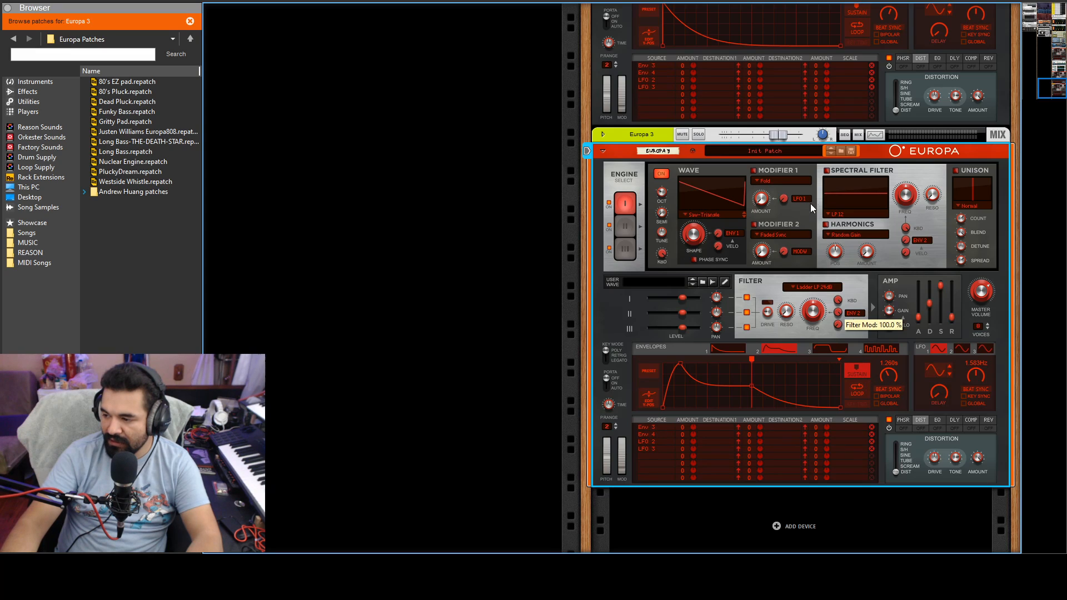
# - Fine-tune Europa 3's filter frequency and resonance, and give the amp envelope a longer attack and shorter decay
pyautogui.moveTo(809, 322); pyautogui.dragTo(793, 315)
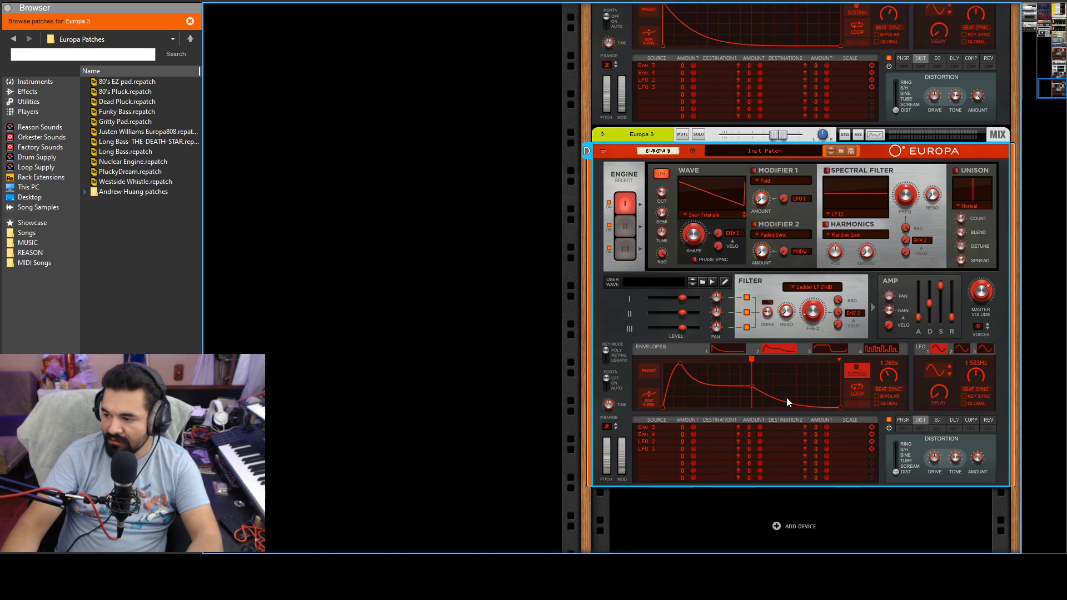
pyautogui.moveTo(787, 320); pyautogui.dragTo(774, 310)
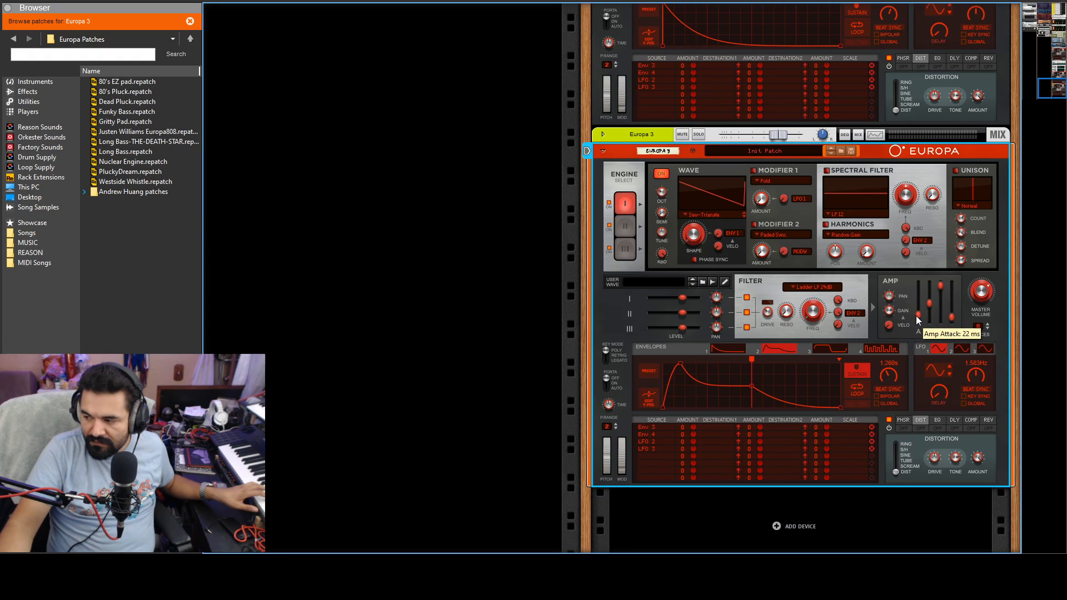
pyautogui.moveTo(916, 318); pyautogui.dragTo(930, 339)
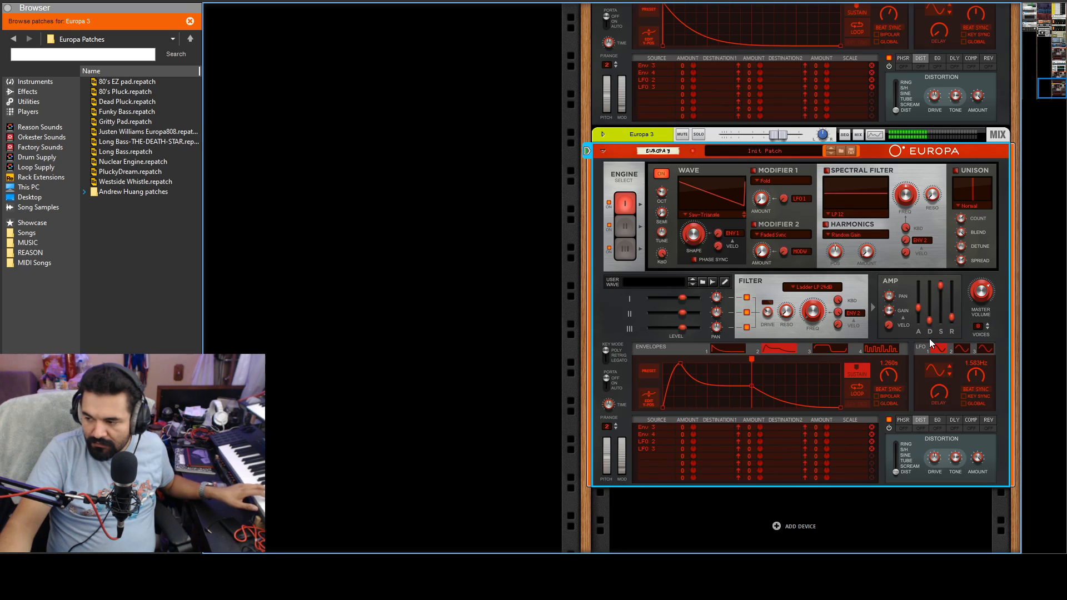
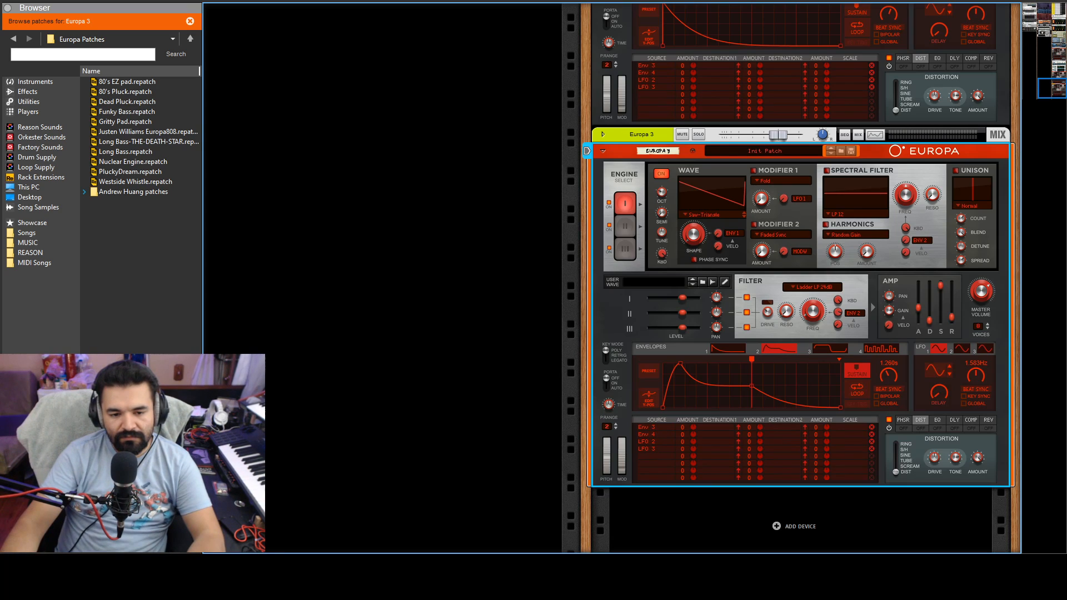
# - Add a Scales & Chords player to Europa 3, set it to G Minor, and turn on Filter Notes
pyautogui.click(41, 111)
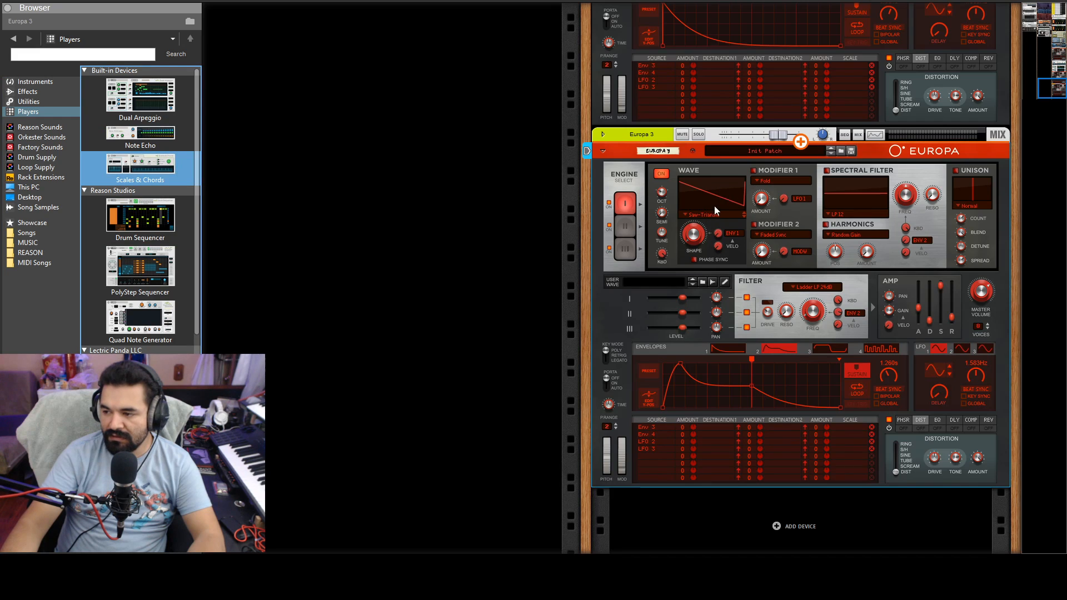
pyautogui.moveTo(714, 210); pyautogui.dragTo(714, 210)
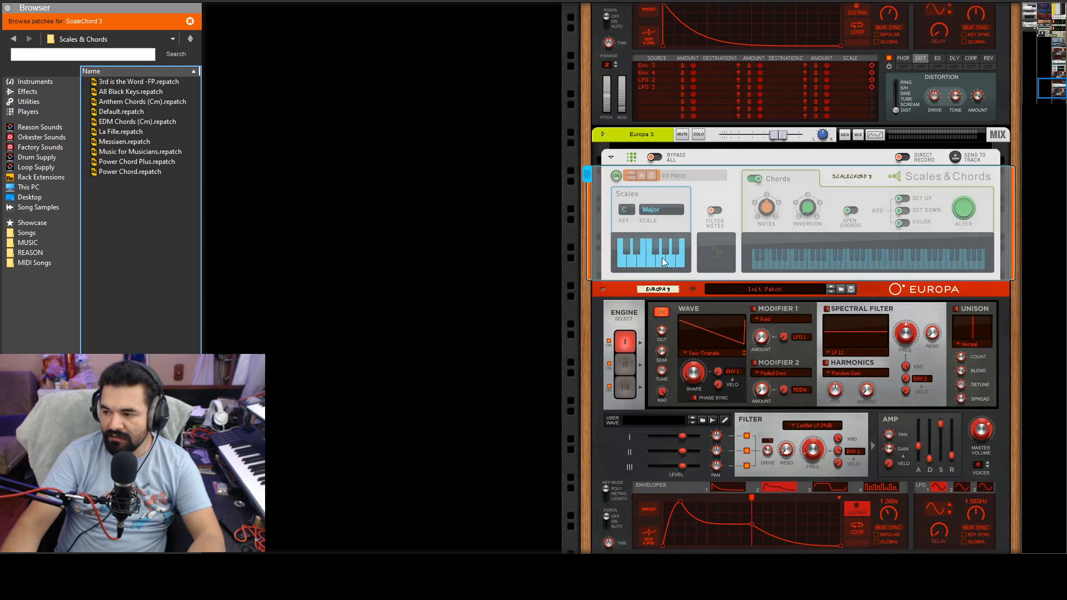
pyautogui.click(658, 294)
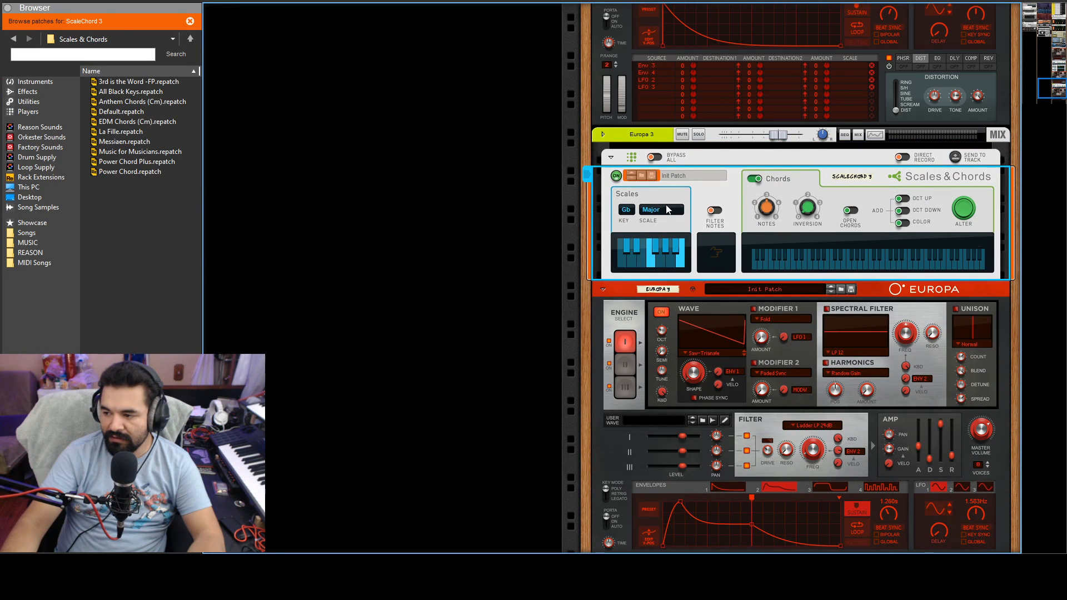
pyautogui.click(668, 301)
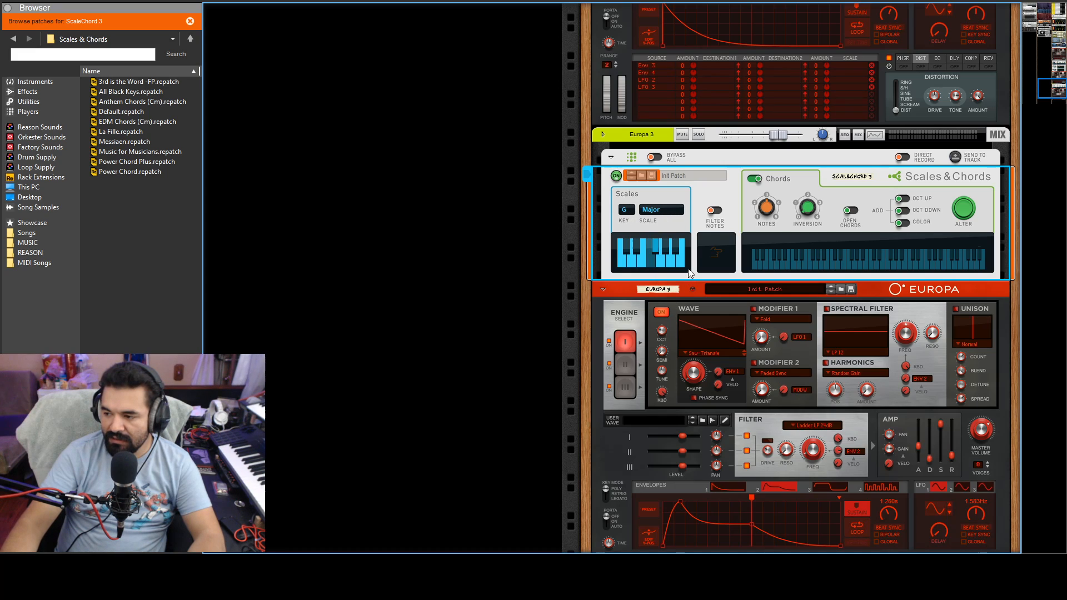
pyautogui.click(661, 210)
pyautogui.click(714, 210)
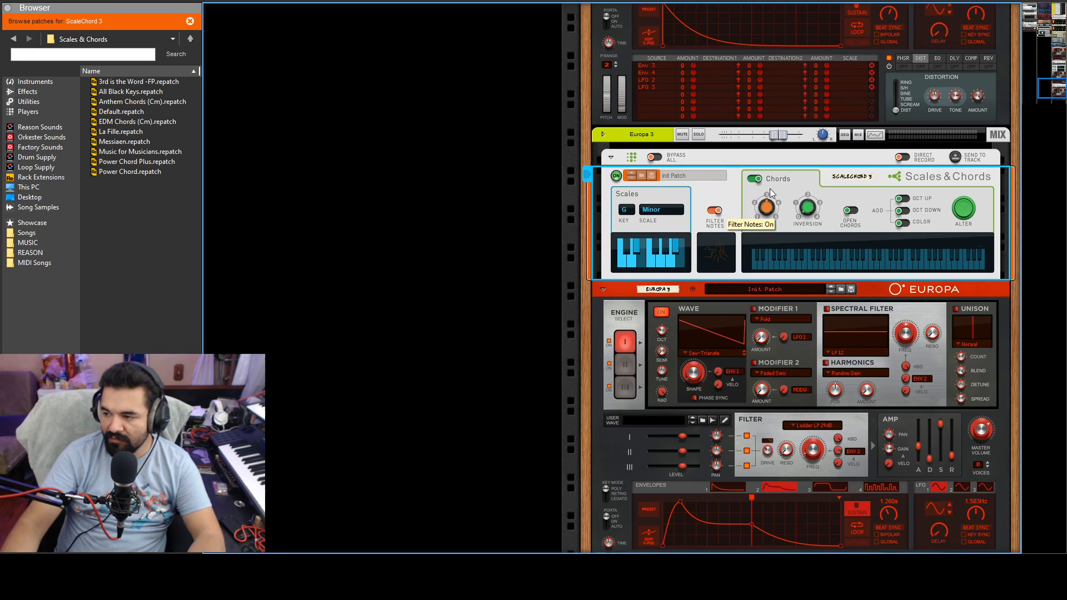
# - Turn on Oct Up in Europa 3's chord player and compare its settings with Europa 2's chord player
pyautogui.click(903, 198)
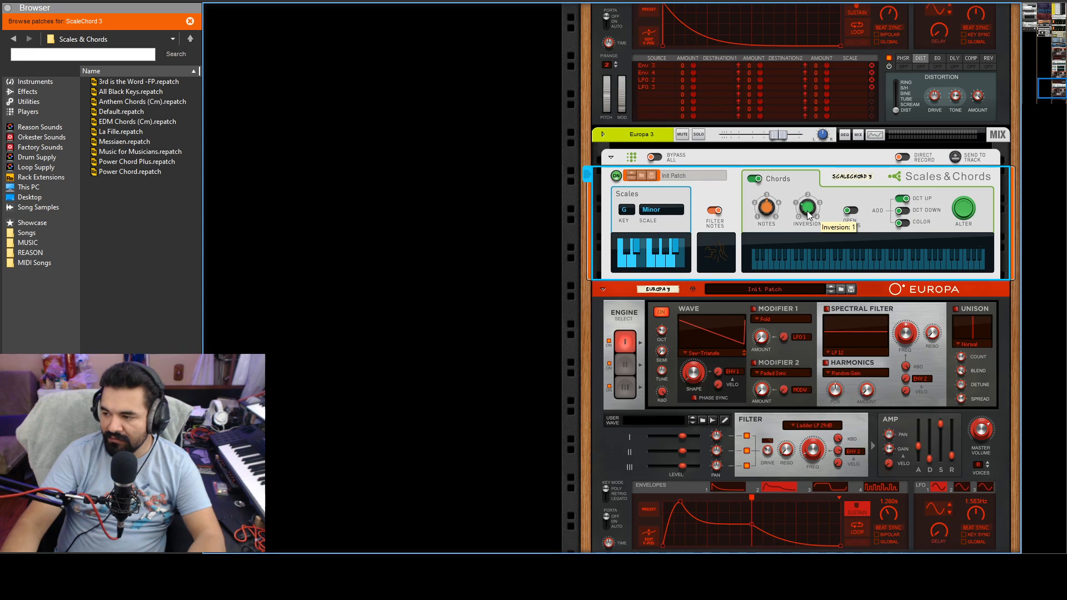
pyautogui.scroll(10, 831, 218)
pyautogui.scroll(5, 862, 212)
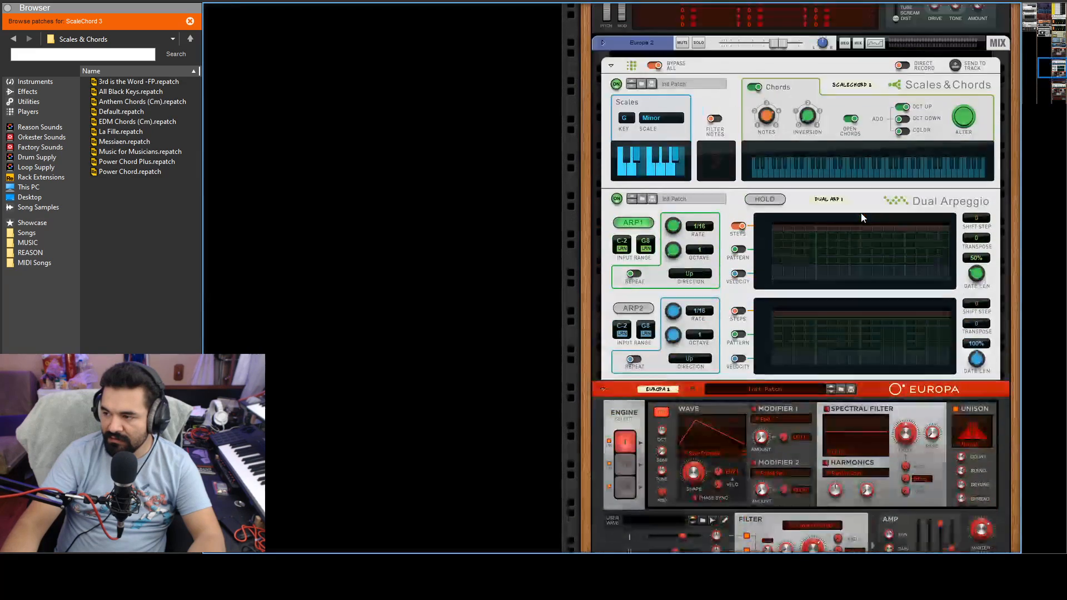
pyautogui.scroll(-8, 859, 235)
pyautogui.scroll(-5, 856, 261)
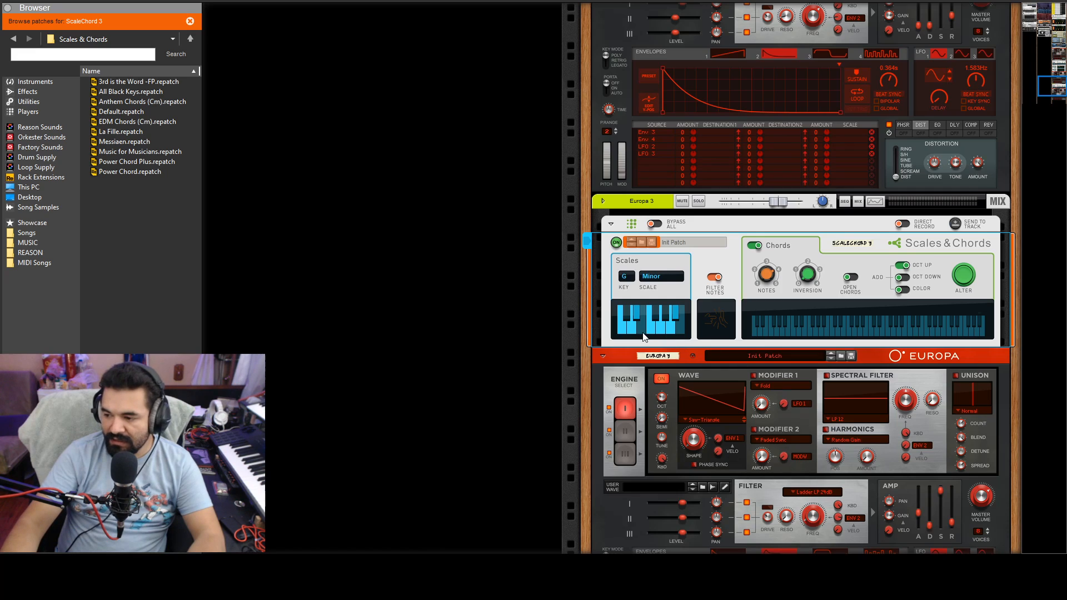
pyautogui.scroll(-5, 701, 377)
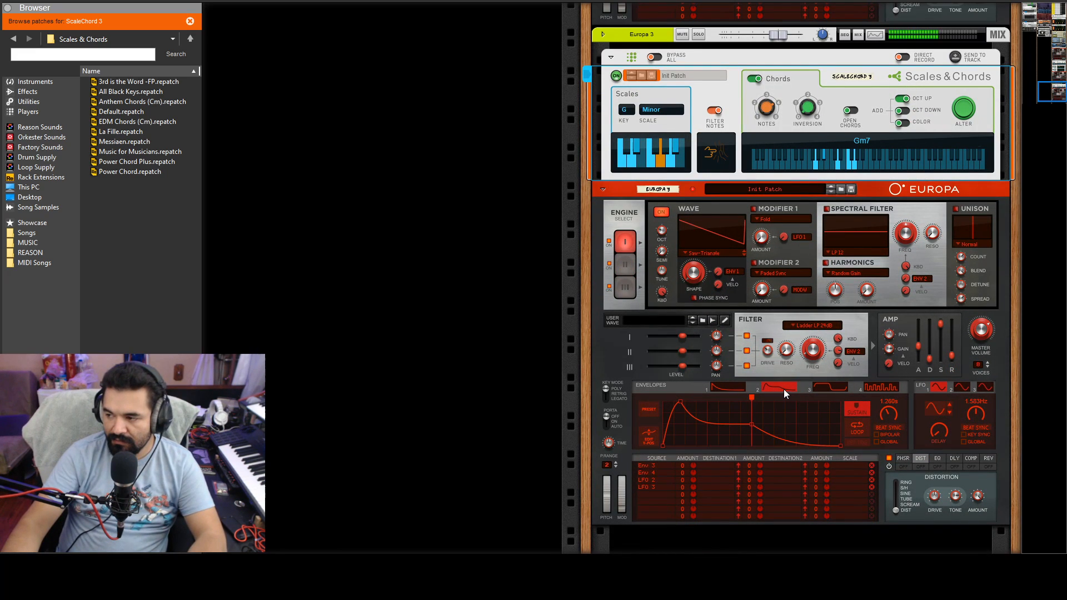
# - Adjust the chord player's Notes setting and rework Europa 3's amp envelope with an attack of 465 ms
pyautogui.click(772, 110)
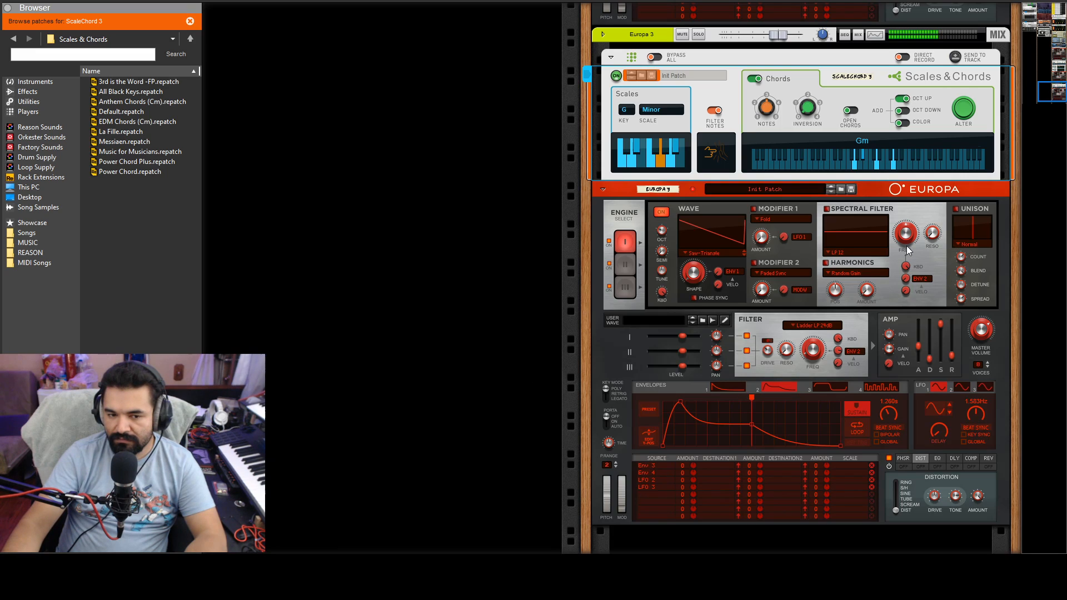
pyautogui.click(919, 350)
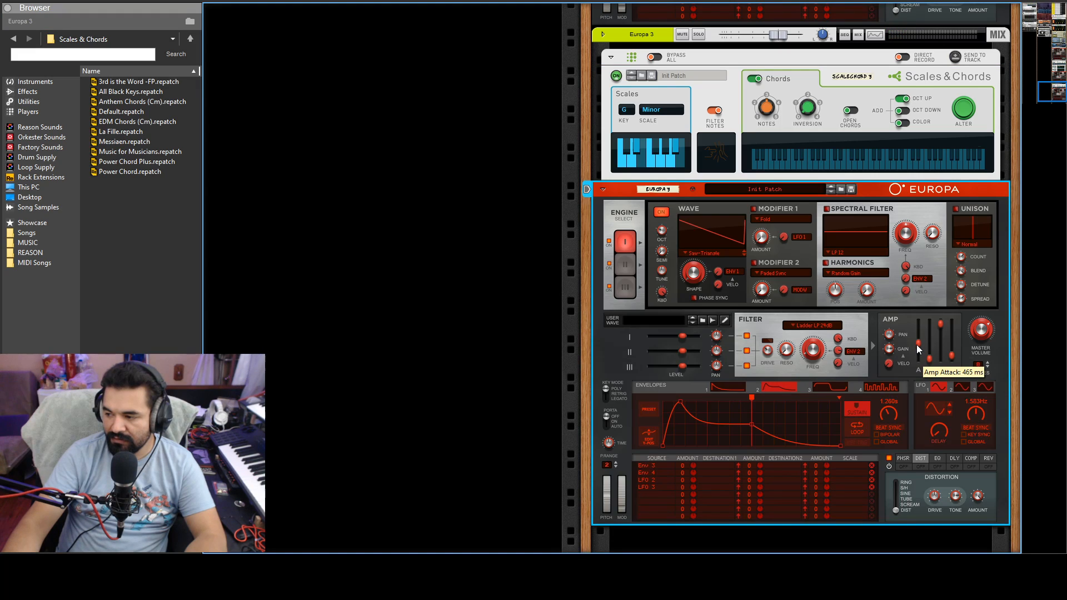
pyautogui.moveTo(941, 325); pyautogui.dragTo(931, 355)
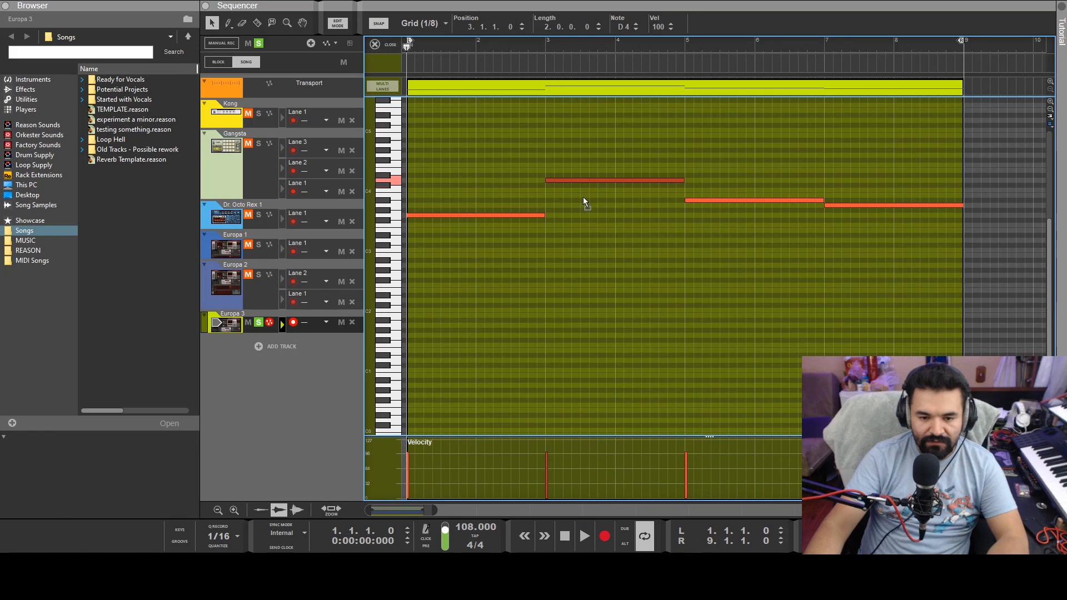
# - Transpose the second, third and fourth notes of the Europa 3 clip down one octave, with the second on D3
pyautogui.hotkey('shift', 'Down')
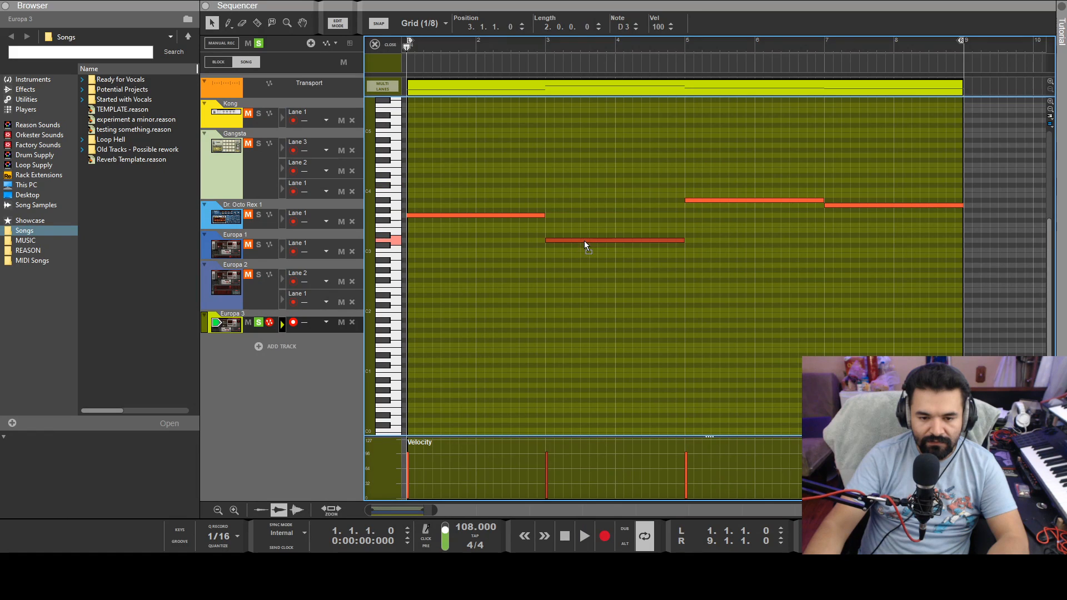
pyautogui.click(722, 200)
pyautogui.moveTo(722, 201); pyautogui.dragTo(718, 261)
pyautogui.moveTo(853, 206); pyautogui.dragTo(852, 268)
pyautogui.click(852, 269)
# - Play back the Europa 3 clip in solo to check the lowered chord progression
pyautogui.press('space')
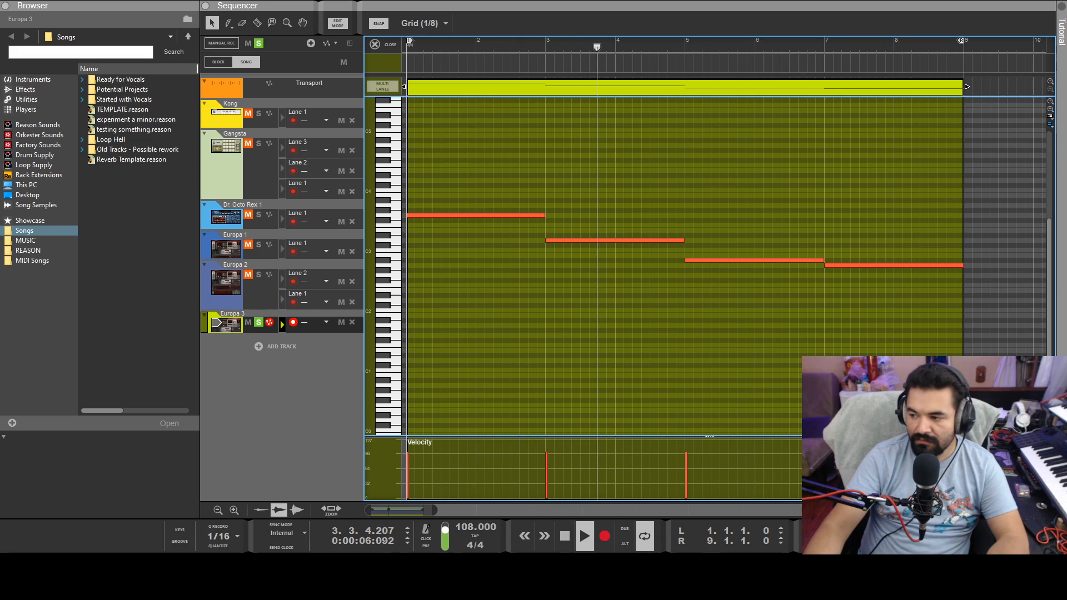
pyautogui.press('space')
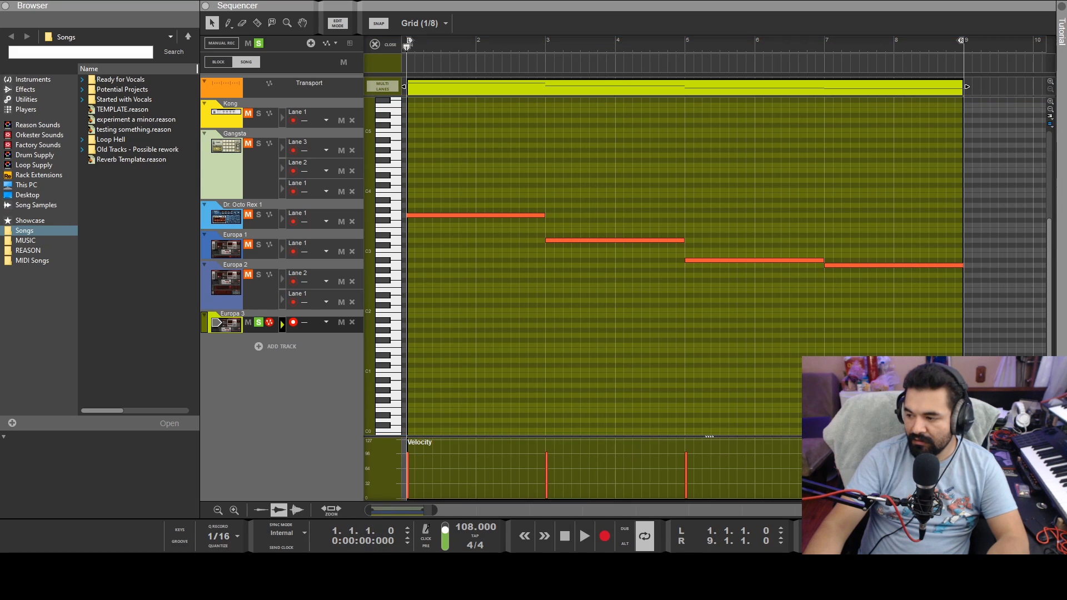
pyautogui.press('space')
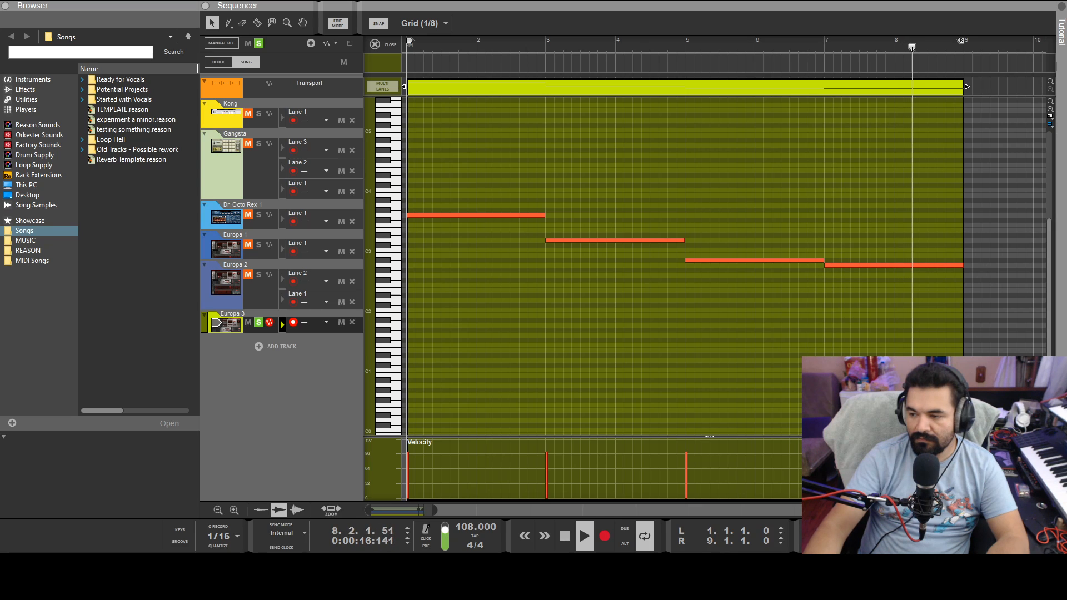
pyautogui.press('space')
# - Take the Europa 3 track out of solo, play the full beat briefly, and bring up the mixer
pyautogui.click(258, 322)
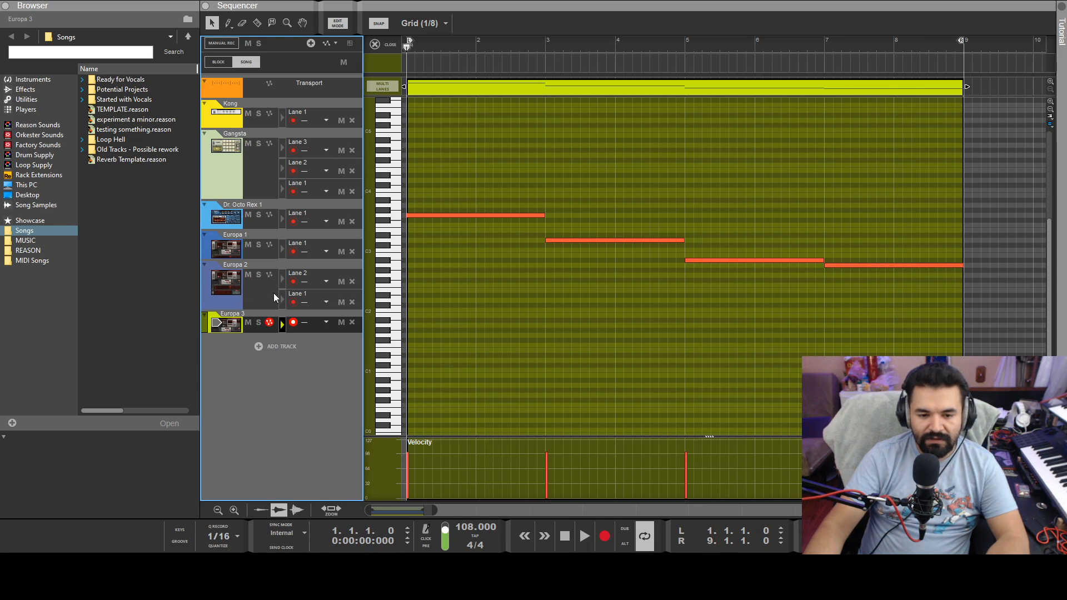
pyautogui.press('space')
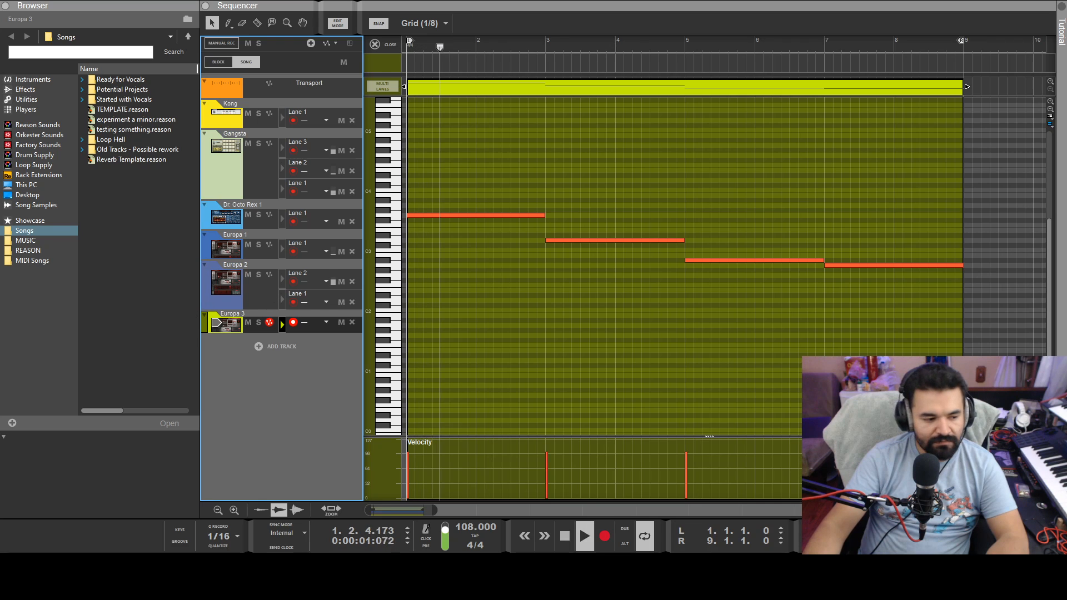
pyautogui.press('space')
pyautogui.press('F5')
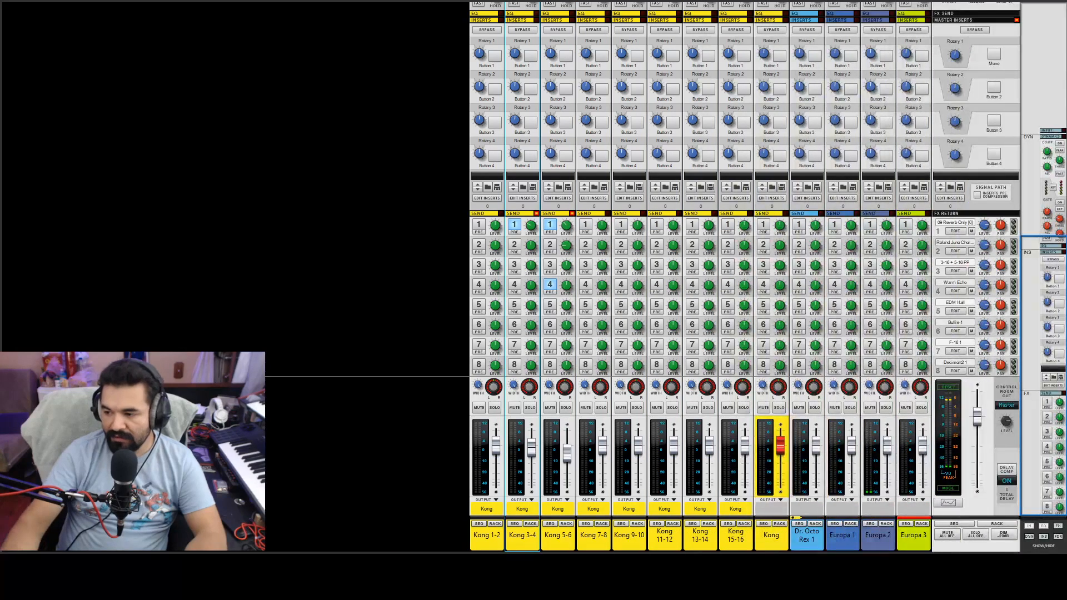
# - Lower the Europa 2 mixer channel to about -10 dB and bring the Europa 3 channel down slightly
pyautogui.click(887, 466)
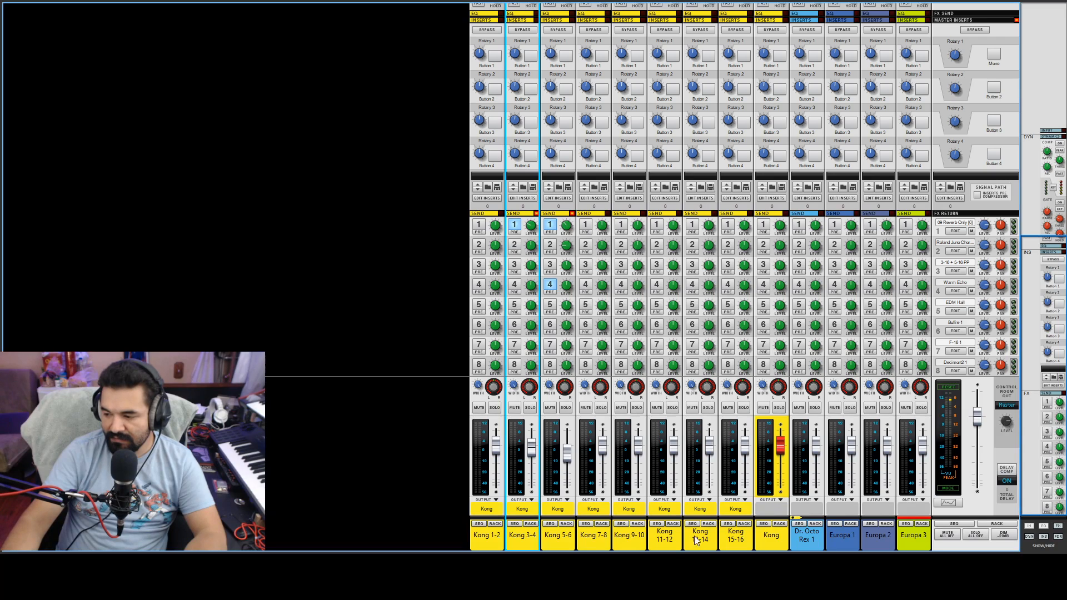
pyautogui.click(924, 451)
pyautogui.moveTo(888, 450); pyautogui.dragTo(886, 461)
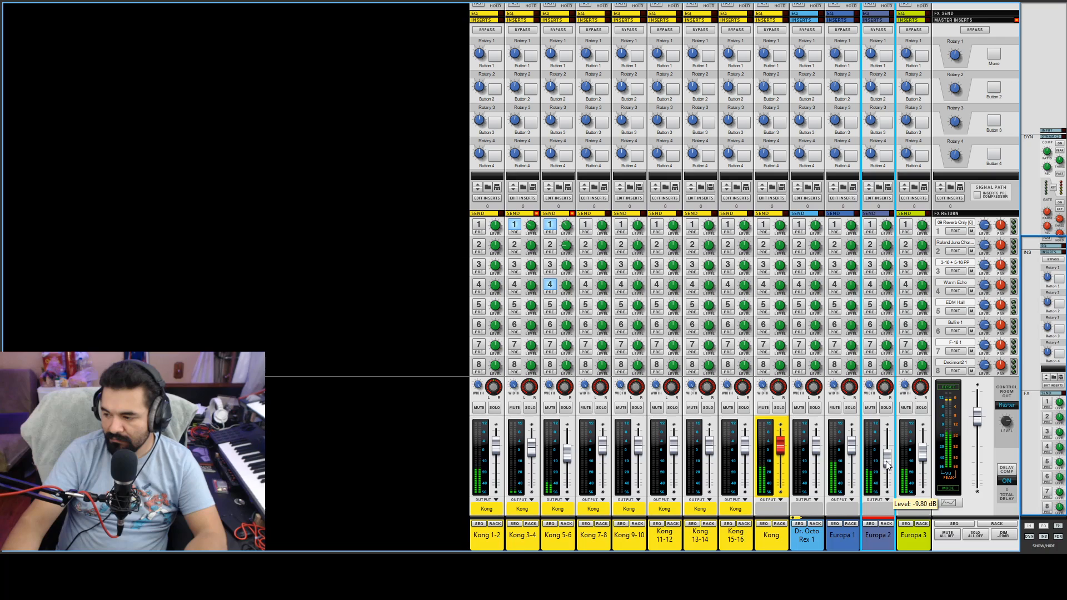
pyautogui.moveTo(924, 460); pyautogui.dragTo(925, 455)
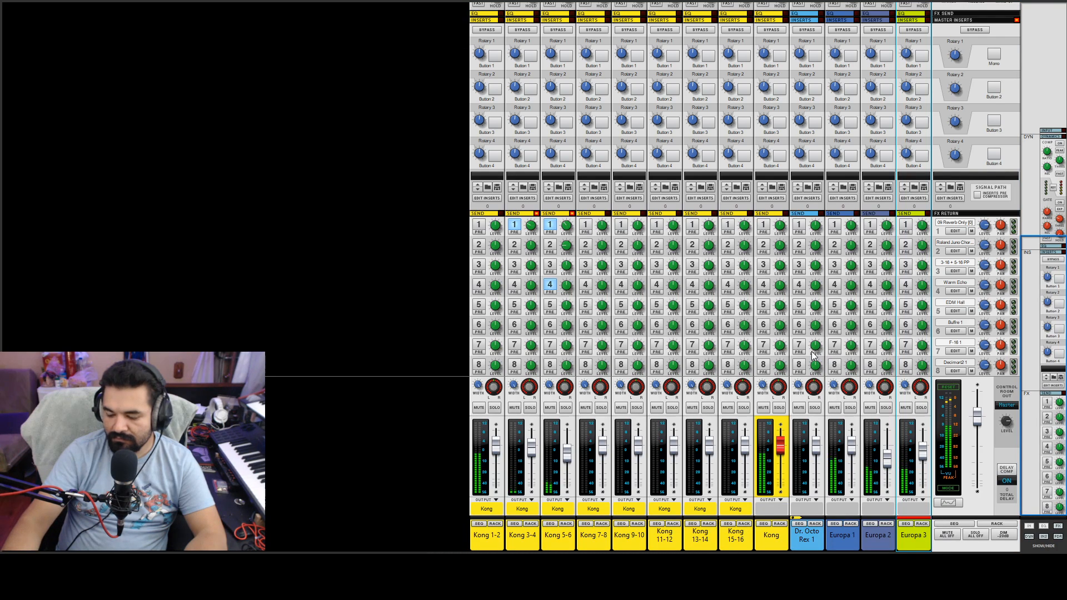
# - Show the rack with the browser and bypass all players on Europa 3, leaving Scales & Chords unfolded
pyautogui.press('F3')
pyautogui.press('F6')
pyautogui.scroll(2, 819, 347)
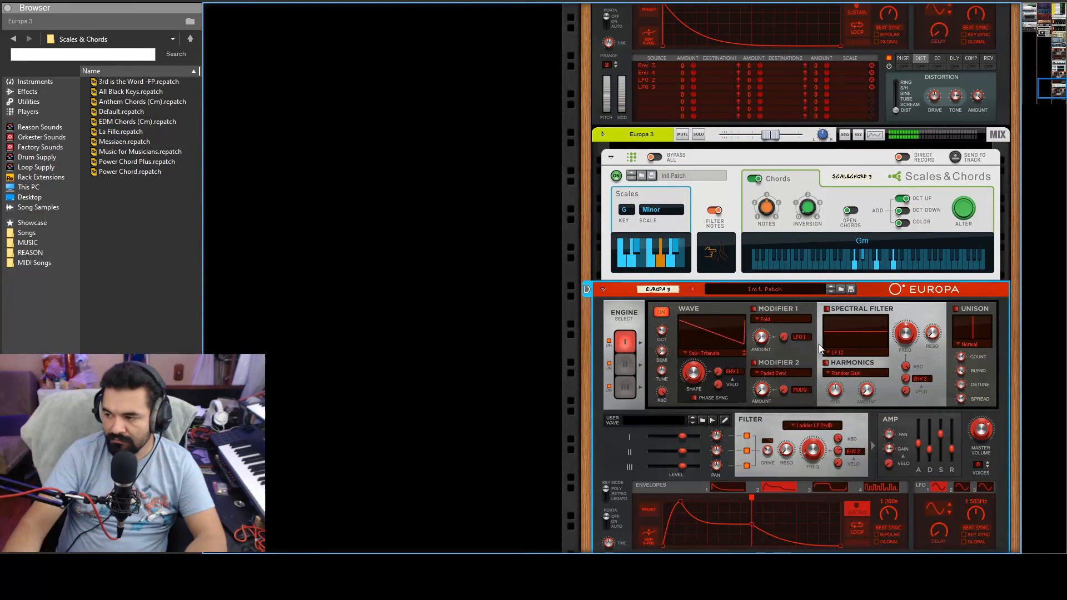
pyautogui.click(611, 158)
pyautogui.scroll(-2, 660, 295)
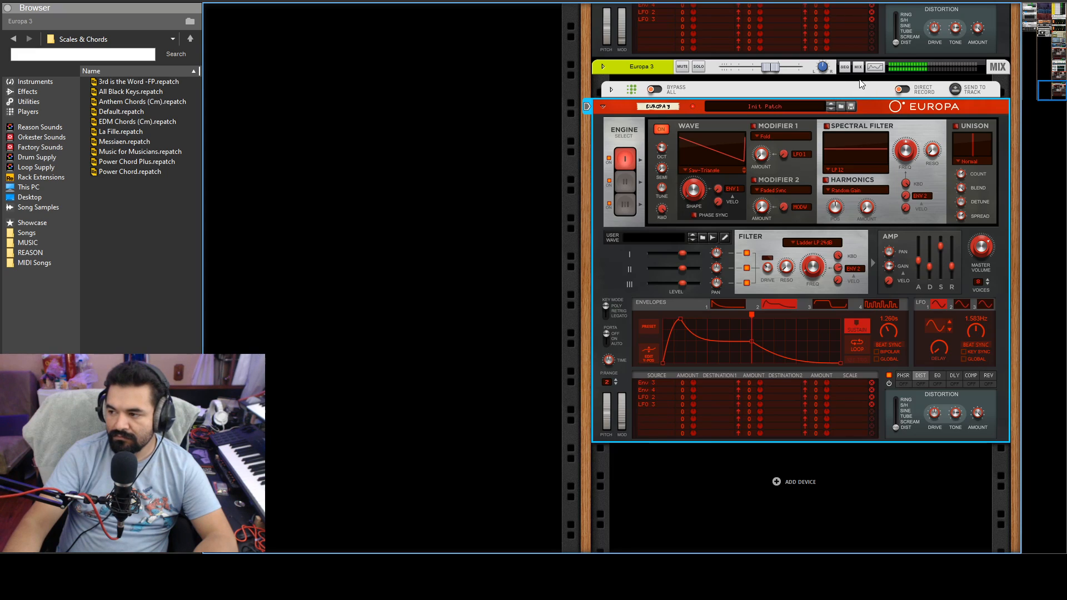
pyautogui.click(611, 90)
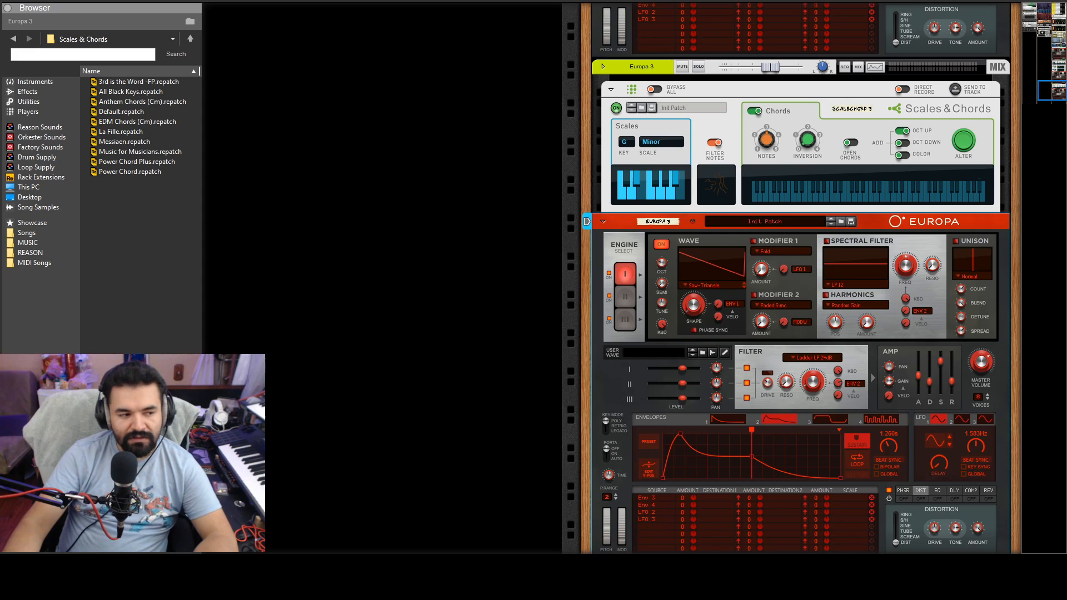
pyautogui.click(654, 89)
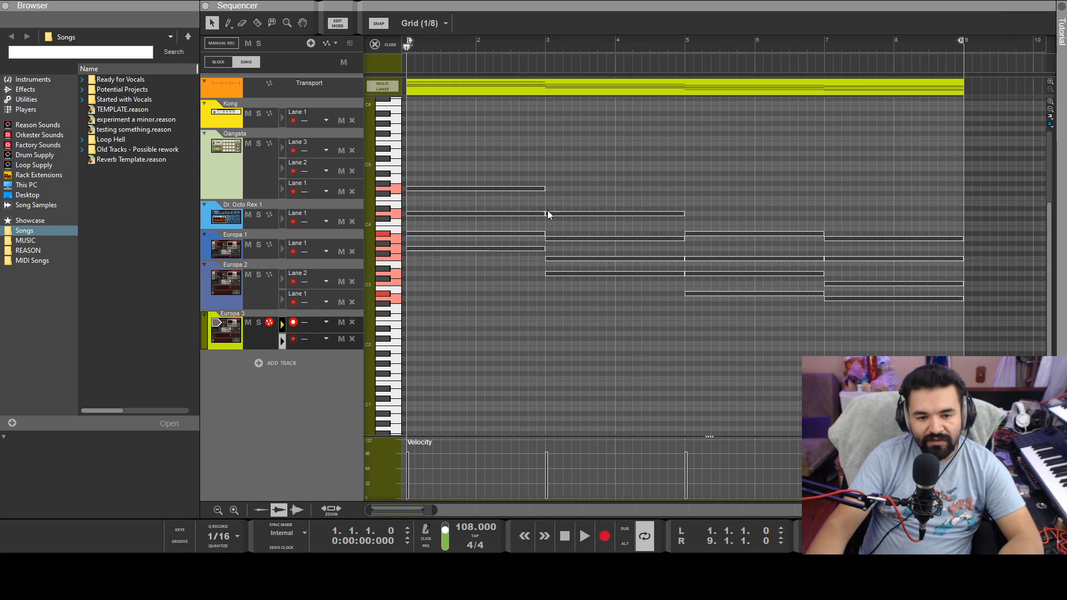
# - Open the Europa 3 chord clip for note editing, solo the track and play it back briefly
pyautogui.doubleClick(474, 83)
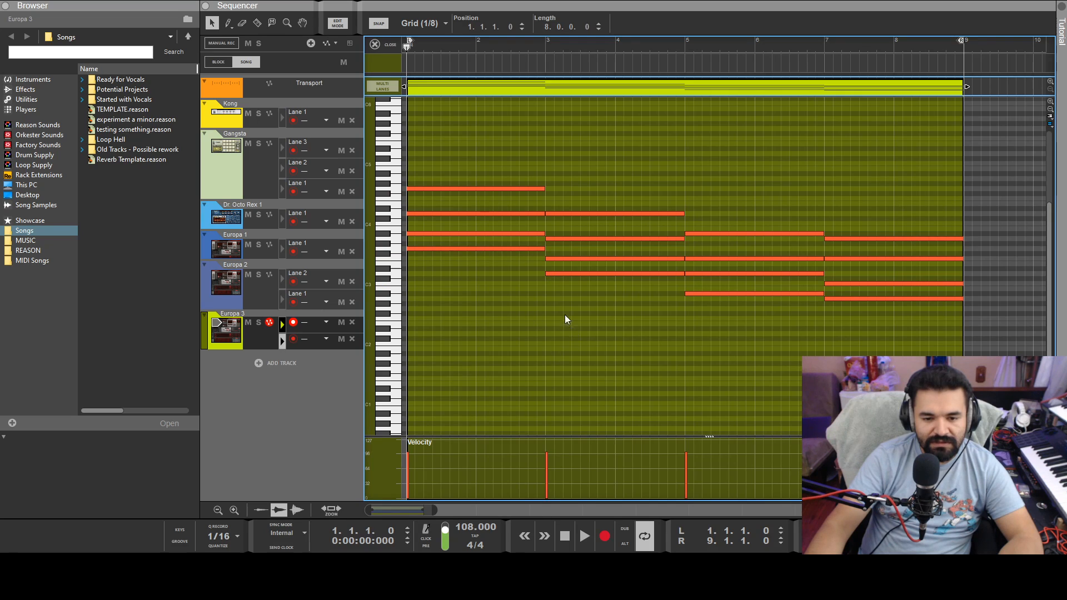
pyautogui.click(258, 323)
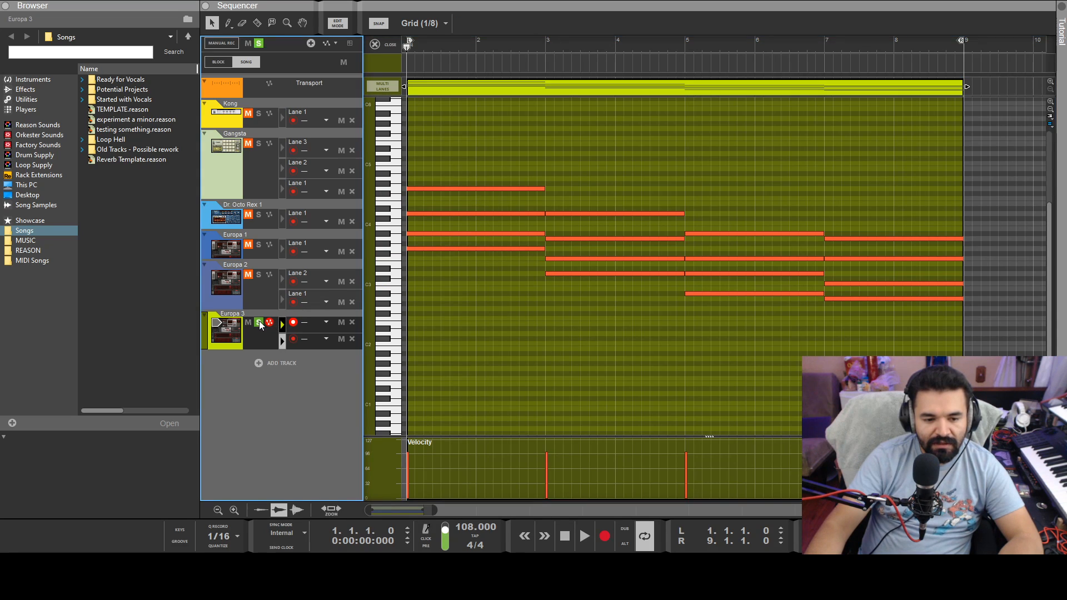
pyautogui.press('space')
pyautogui.press('space')
# - Copy the first chord's top note down two octaves to G2 and listen to the chord
pyautogui.moveTo(464, 189); pyautogui.dragTo(464, 311)
pyautogui.press('space')
pyautogui.press('space')
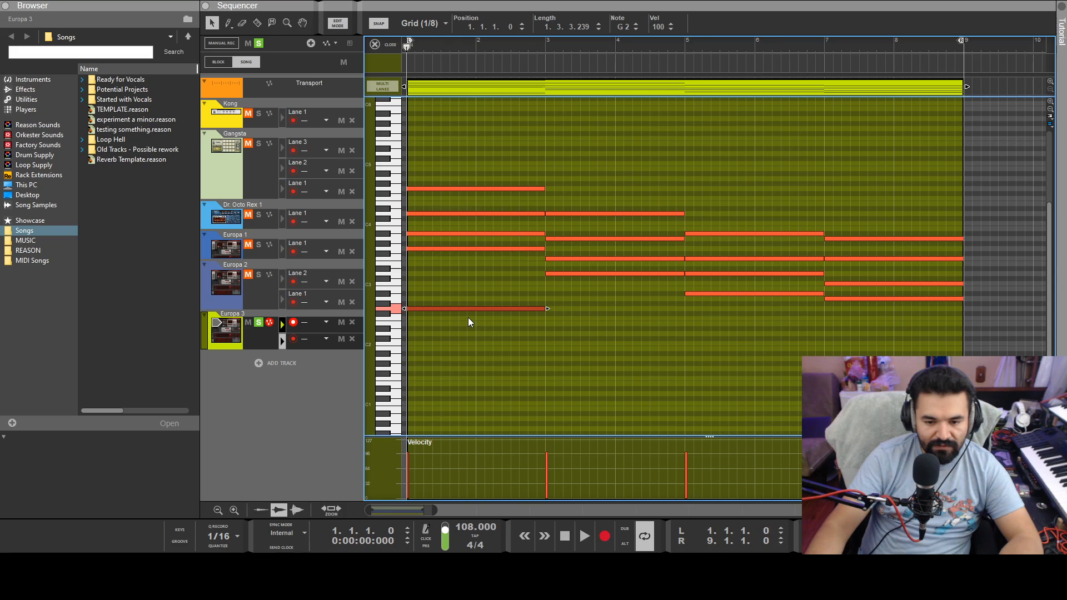
pyautogui.press('space')
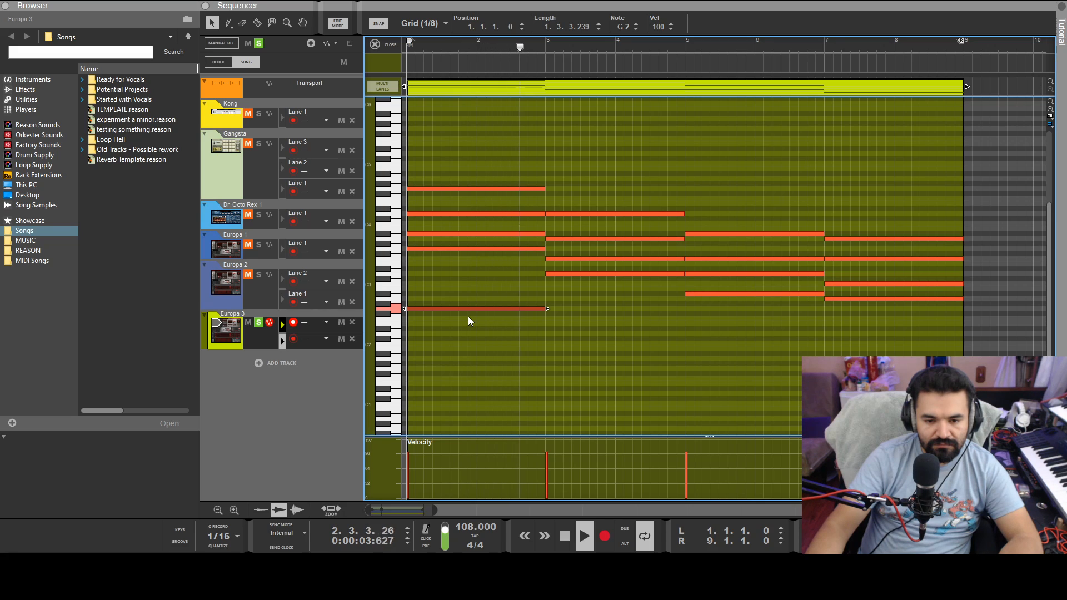
pyautogui.press('space')
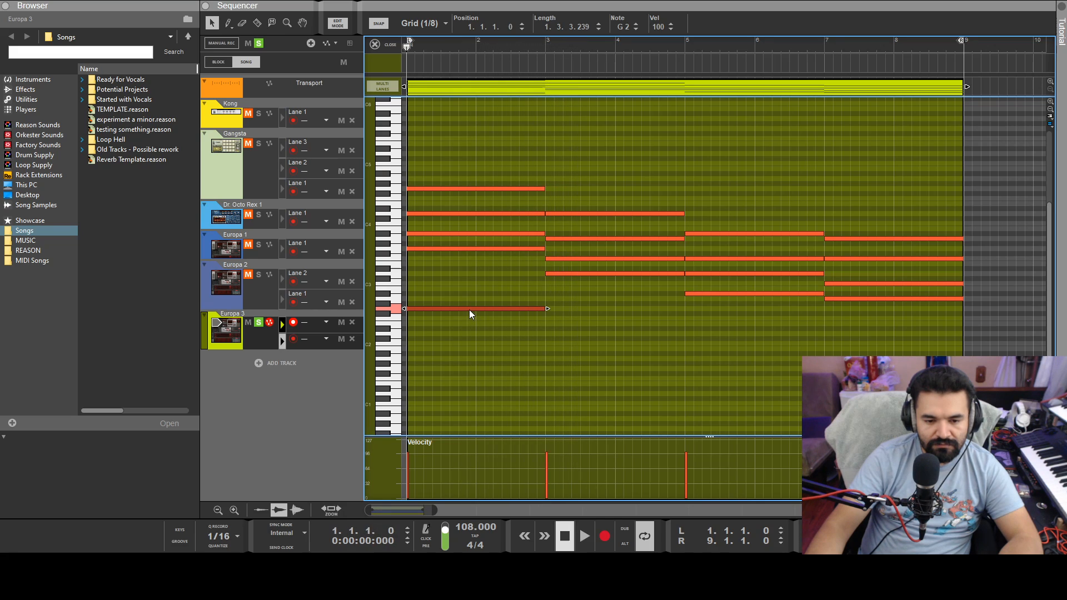
# - Copy the G2 note to the second chord at G4, raise the copy two semitones and play it back
pyautogui.moveTo(469, 309); pyautogui.dragTo(610, 190)
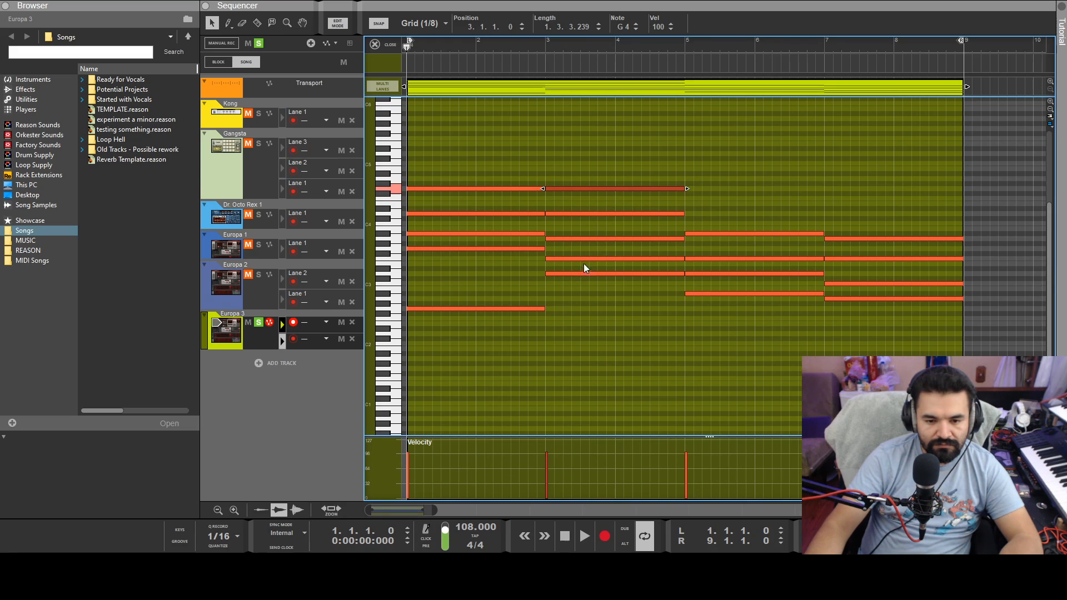
pyautogui.moveTo(572, 191); pyautogui.dragTo(570, 178)
pyautogui.click(582, 218)
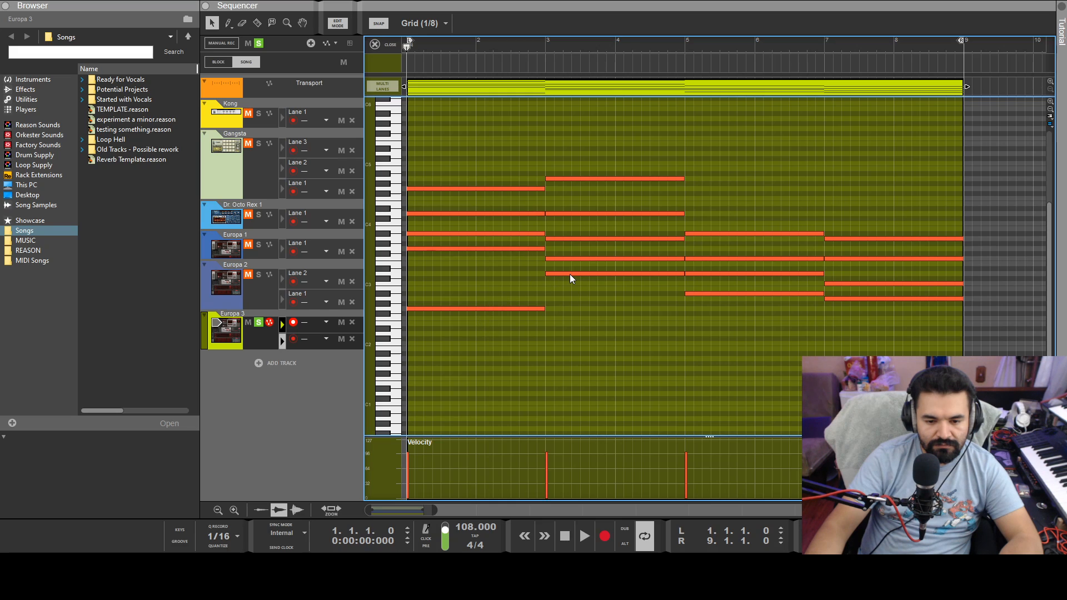
pyautogui.press('space')
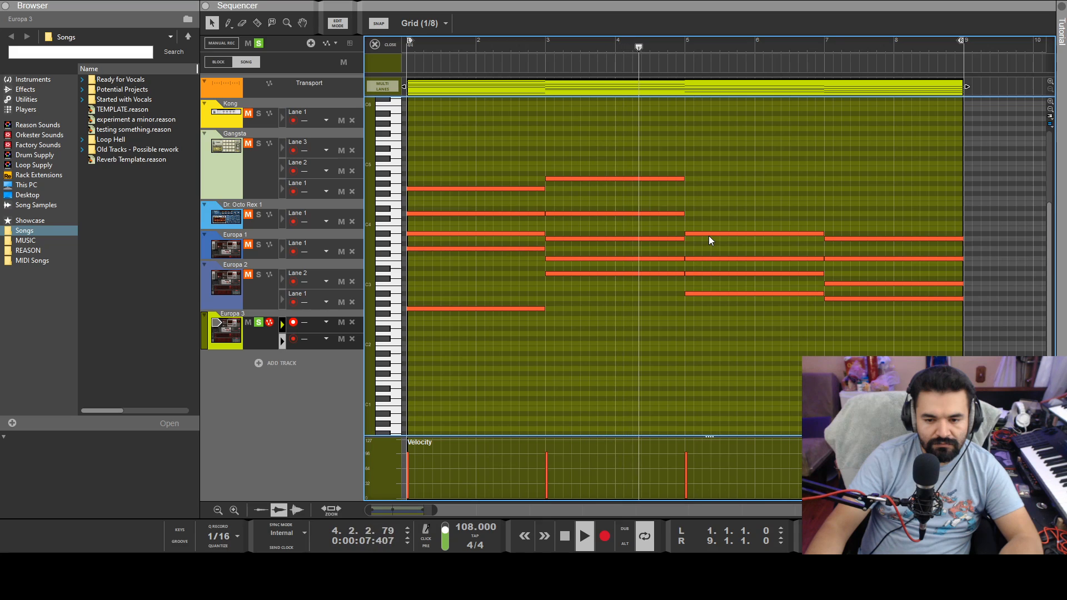
pyautogui.press('space')
# - Copy the third chord's top note up to D4 at bar 5 and listen to the result
pyautogui.moveTo(709, 235); pyautogui.dragTo(709, 214)
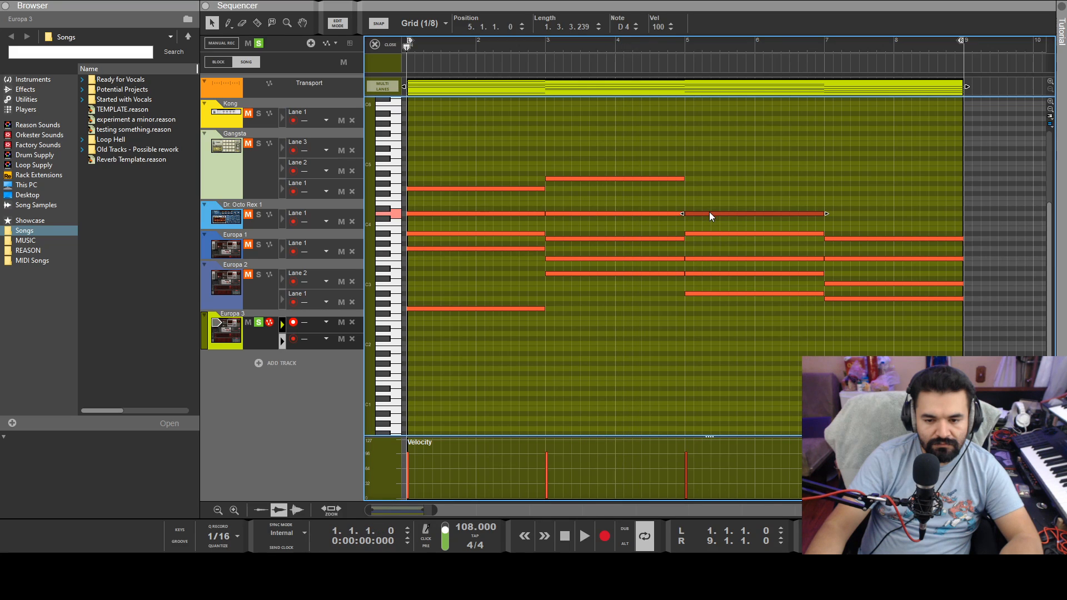
pyautogui.press('space')
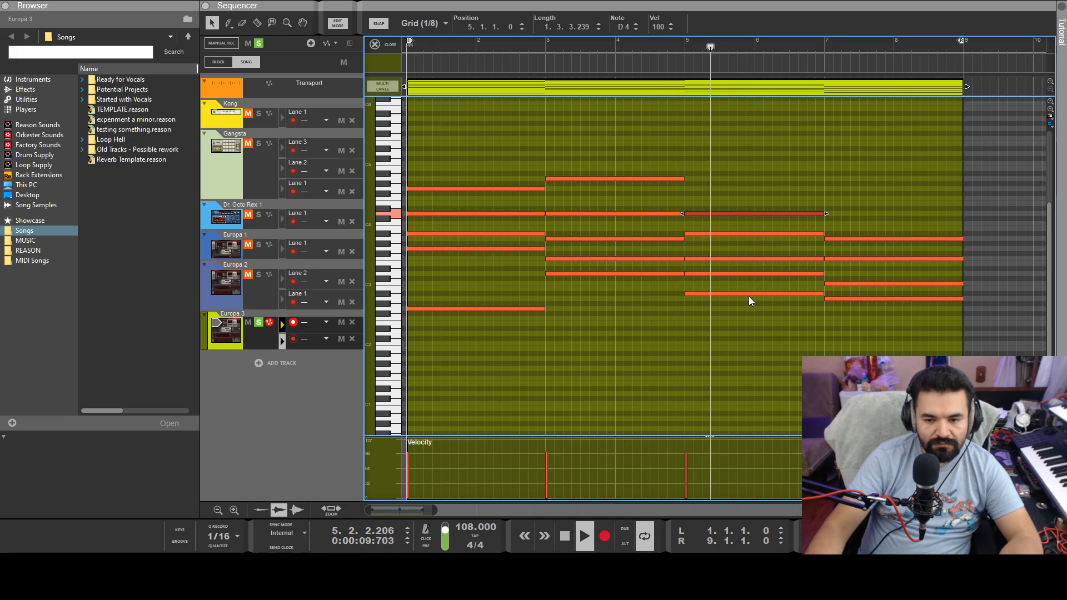
pyautogui.press('space')
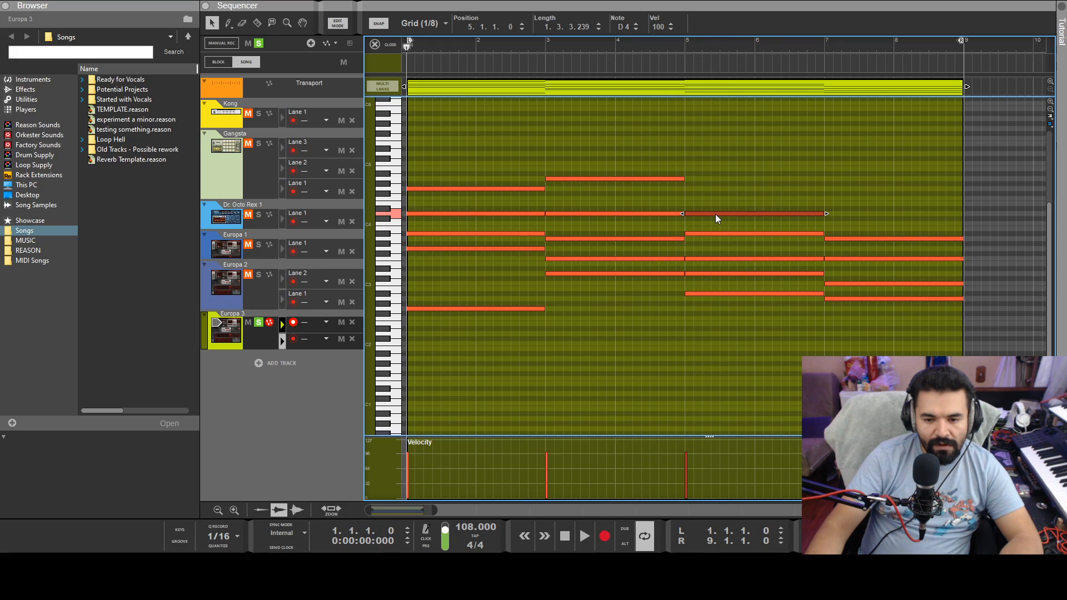
# - Raise the added top note of the third chord by three semitones and play the progression back
pyautogui.moveTo(715, 214); pyautogui.dragTo(713, 198)
pyautogui.click(728, 240)
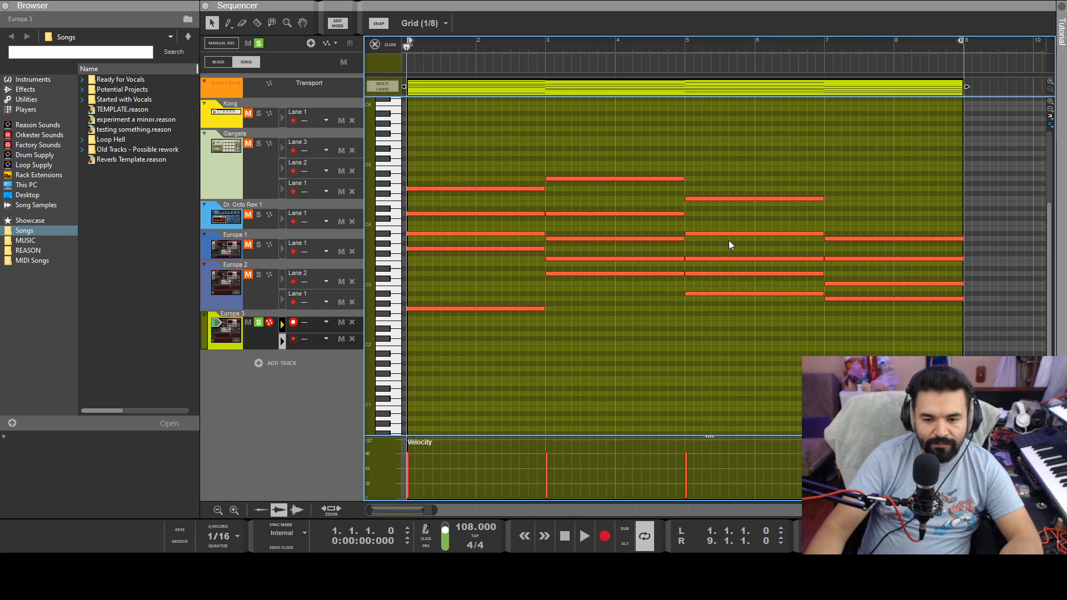
pyautogui.press('space')
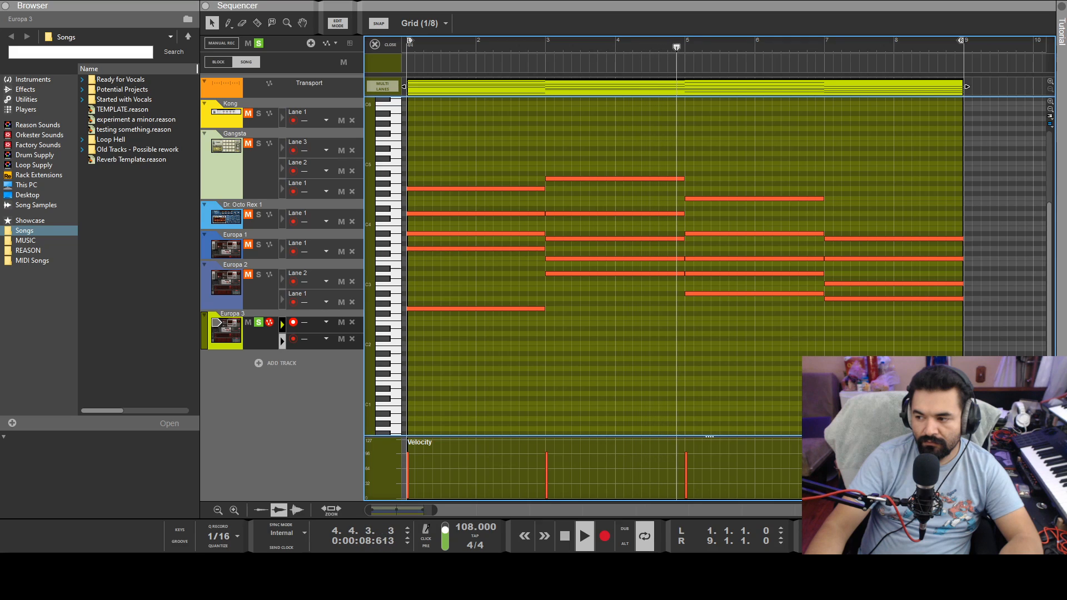
pyautogui.press('space')
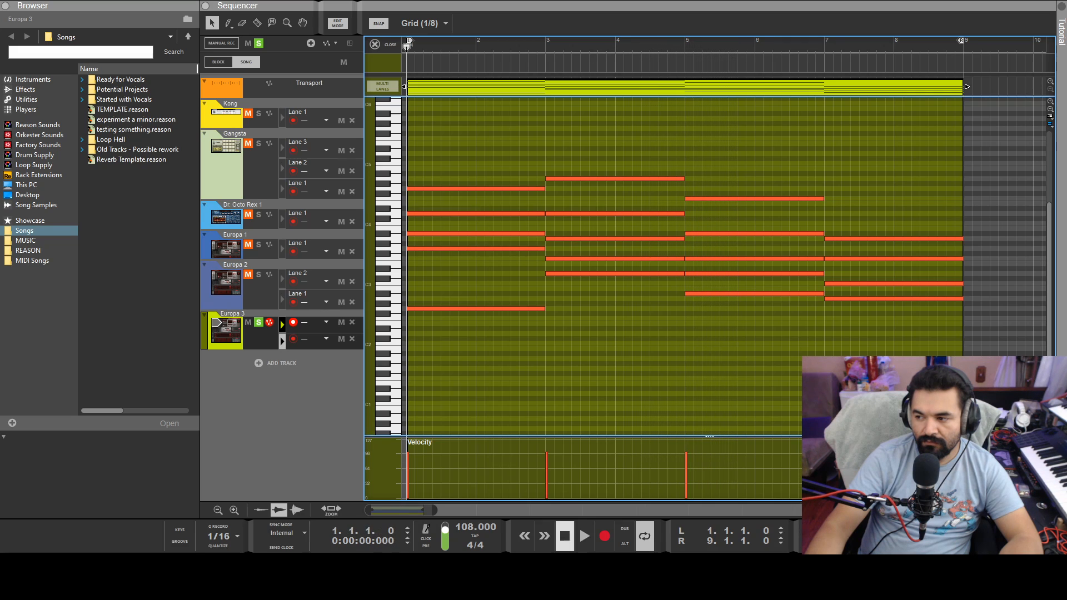
pyautogui.press('space')
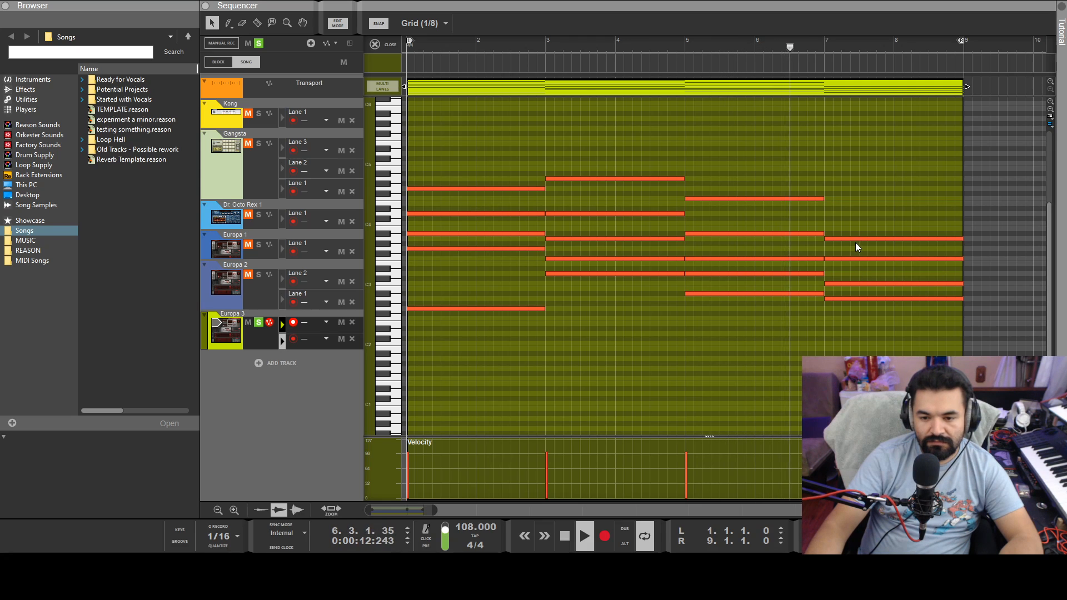
pyautogui.press('space')
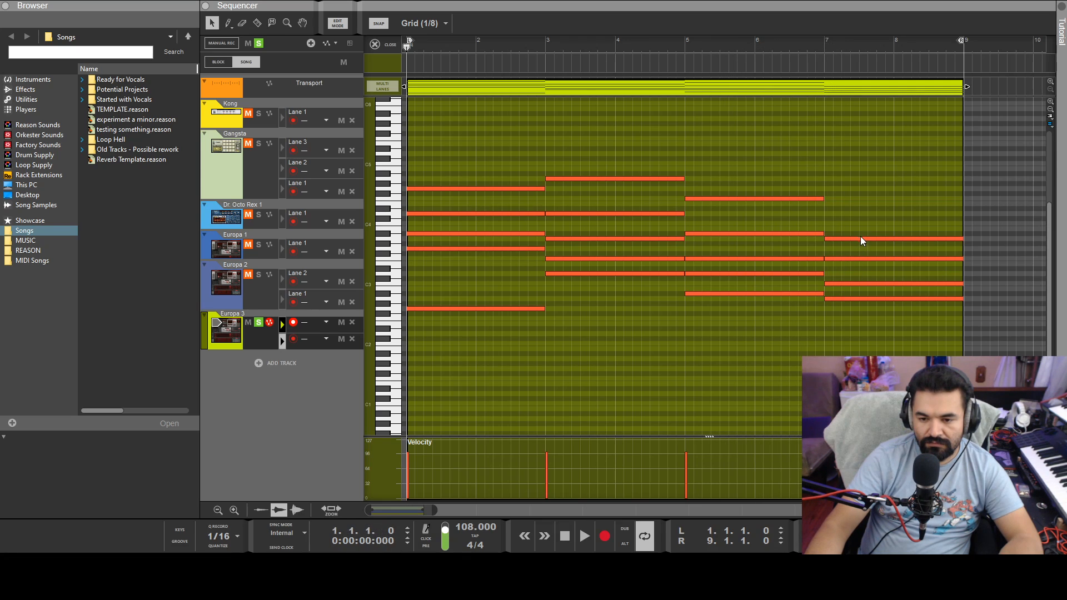
# - Copy the fourth chord's top note up to D4 and play the progression back
pyautogui.keyDown('ctrl'); pyautogui.moveTo(860, 238); pyautogui.dragTo(859, 213); pyautogui.keyUp('ctrl')
pyautogui.click(859, 221)
pyautogui.press('space')
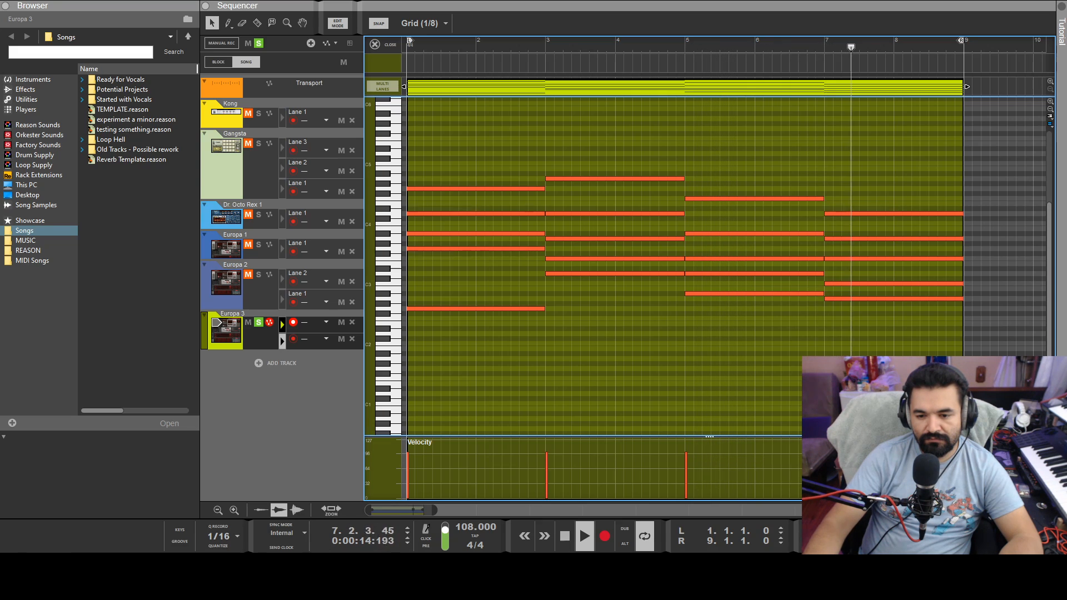
# - Raise the added top note of the fourth chord by three semitones and listen to the full progression
pyautogui.moveTo(853, 214); pyautogui.dragTo(849, 198)
pyautogui.click(860, 315)
pyautogui.press('space')
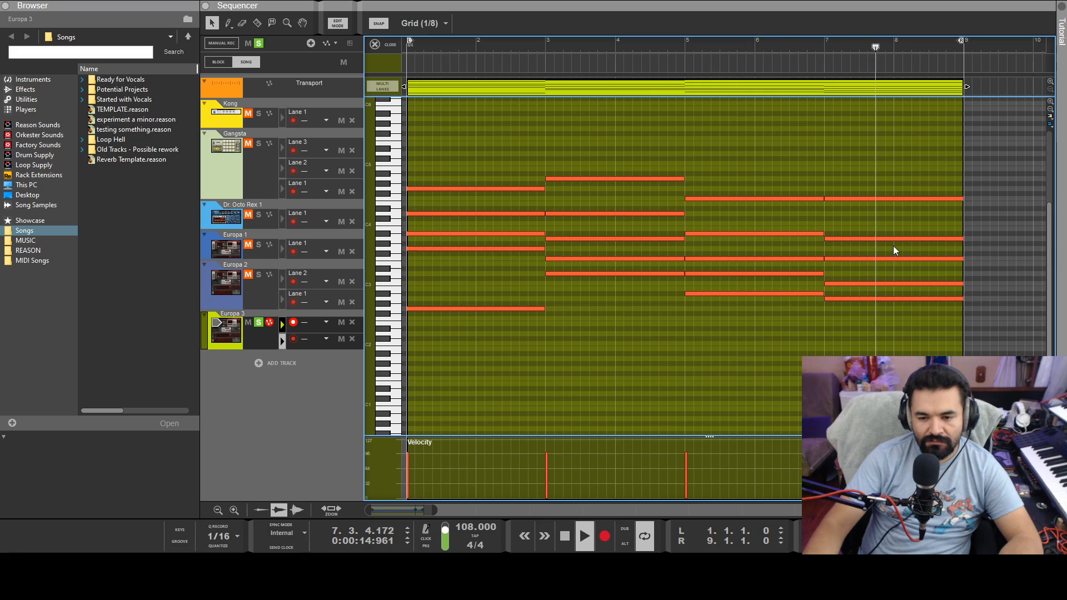
pyautogui.press('space')
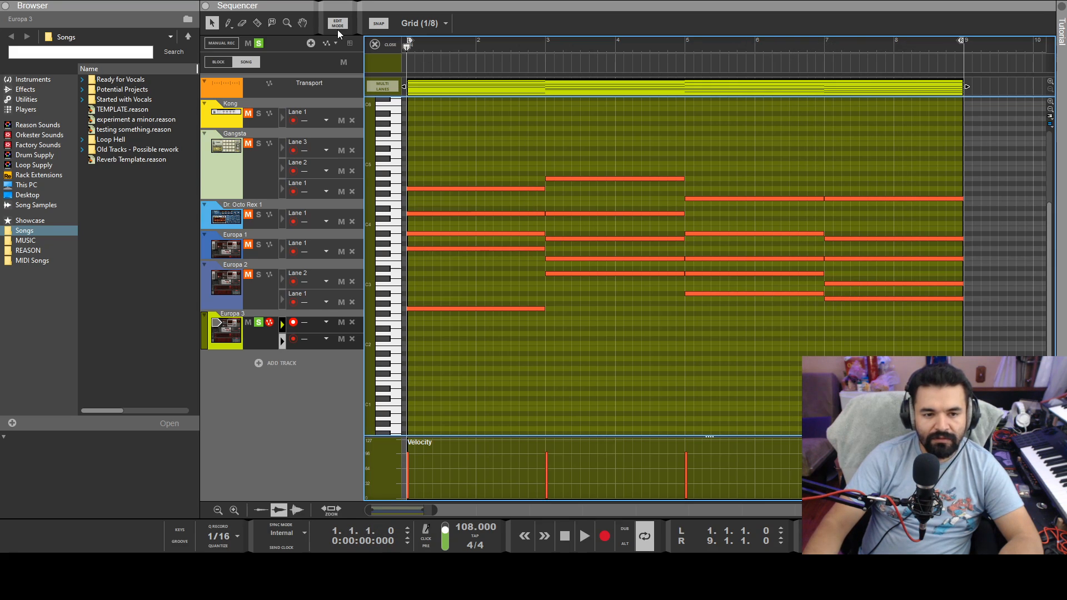
# - Leave the note editor, turn off the Europa 3 solo and play the whole arrangement
pyautogui.click(334, 25)
pyautogui.click(258, 322)
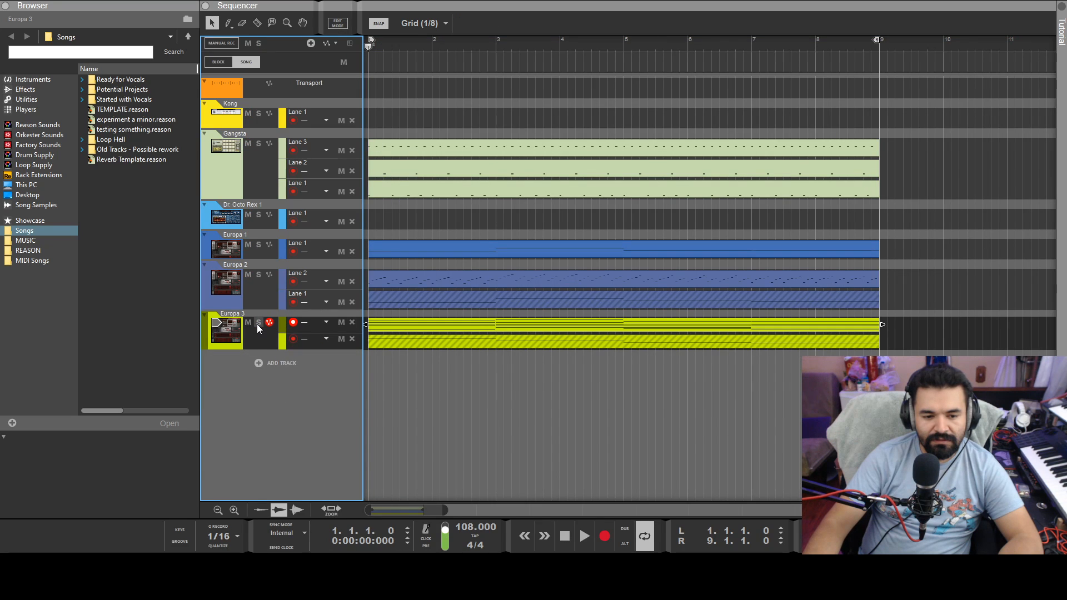
pyautogui.press('space')
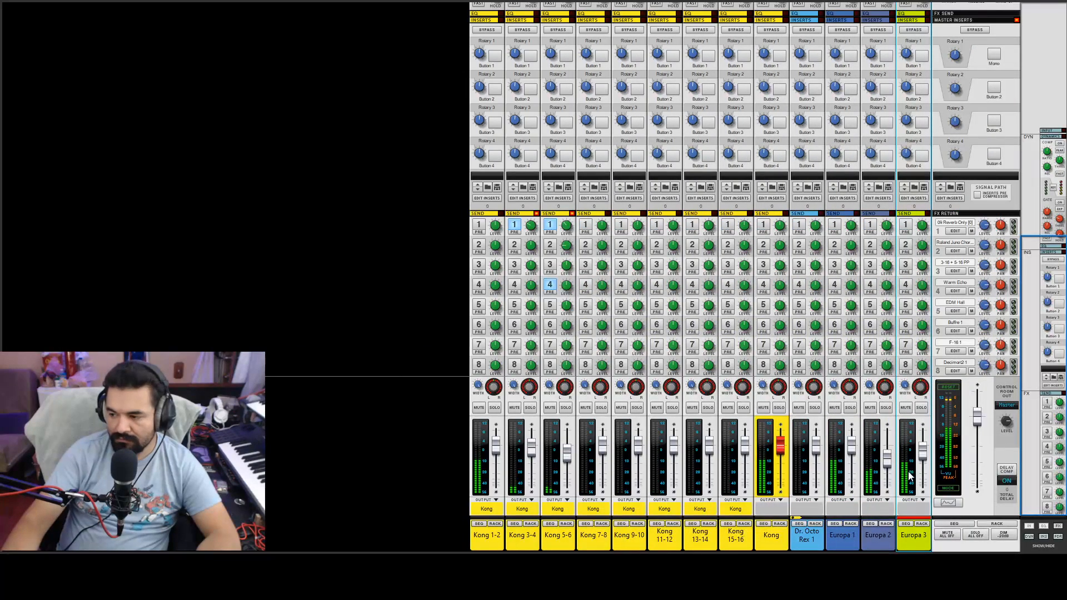
# - Check the Europa 3 balance in mono, lower the Europa 2 channel slightly and switch the master back to stereo
pyautogui.click(914, 535)
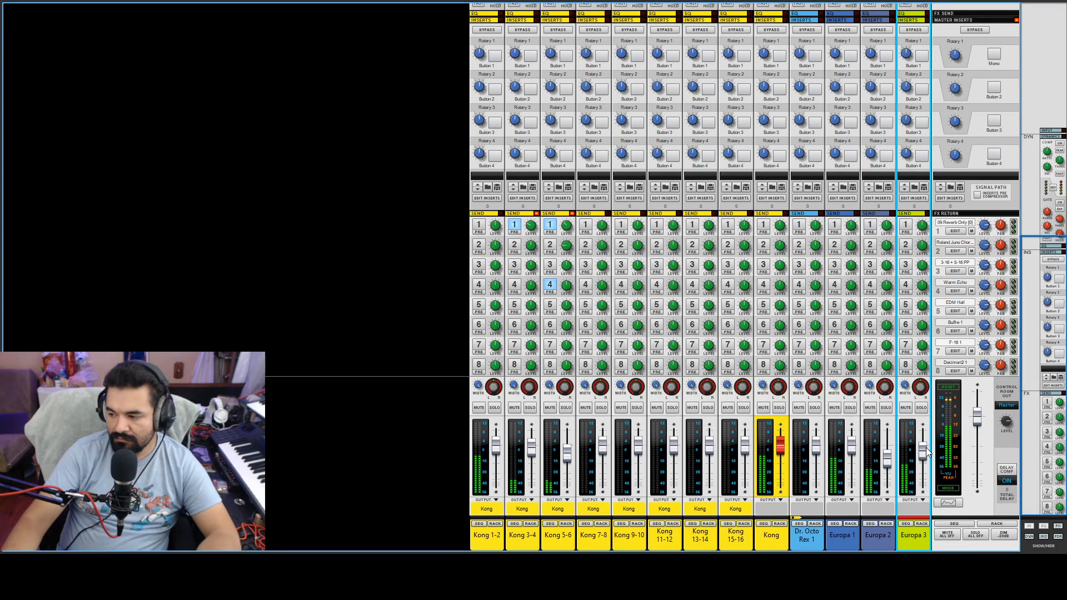
pyautogui.click(993, 56)
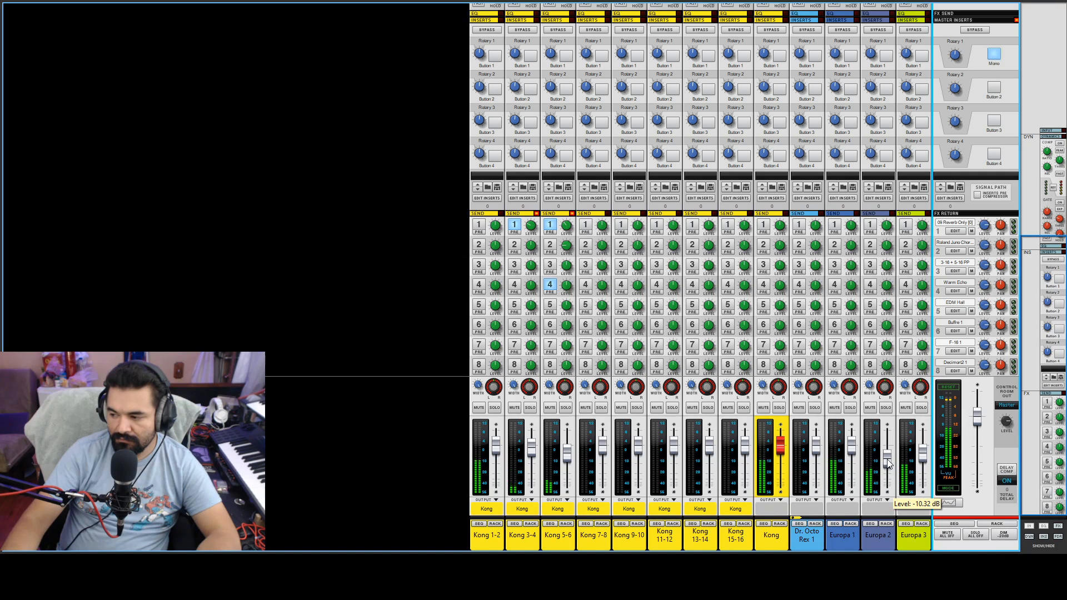
pyautogui.moveTo(889, 466); pyautogui.dragTo(888, 466)
pyautogui.click(922, 460)
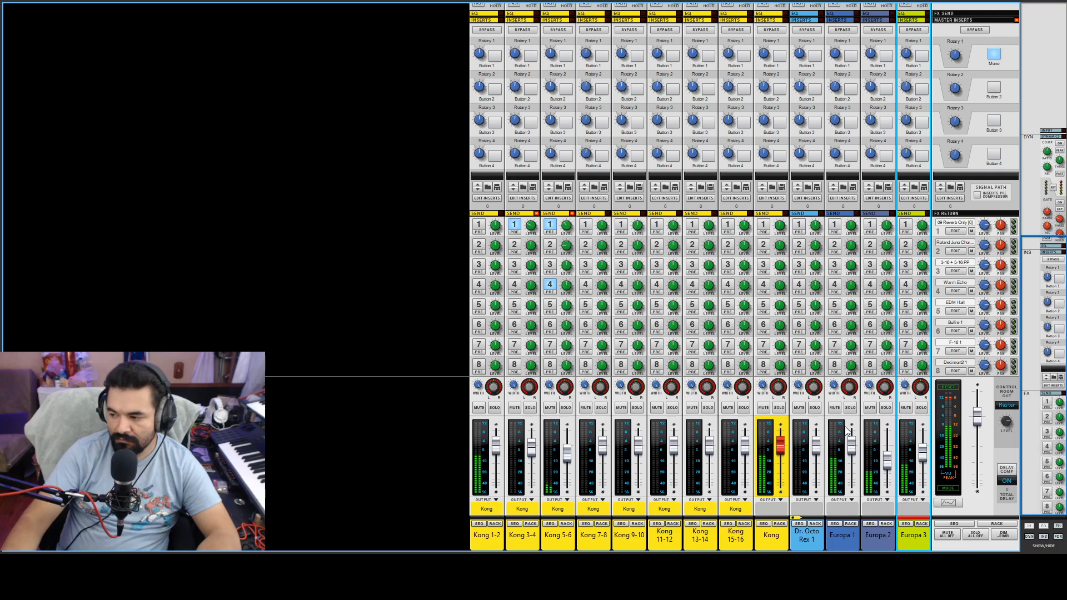
pyautogui.click(995, 55)
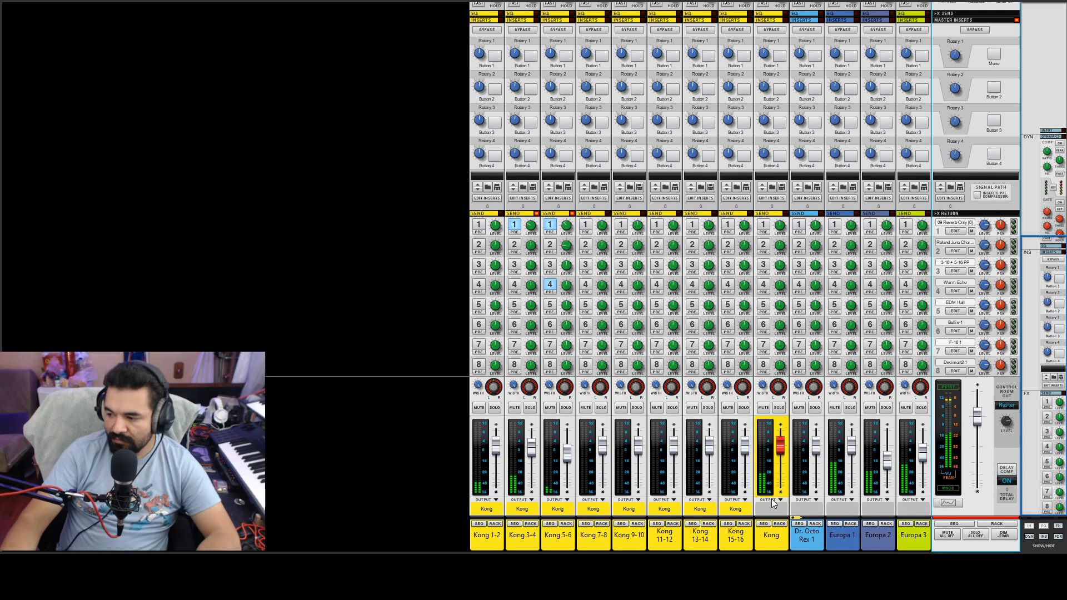
# - Add an Antidote synth with the Classic Saw MK lead patch and bring the whole device into view in the rack
pyautogui.click(499, 200)
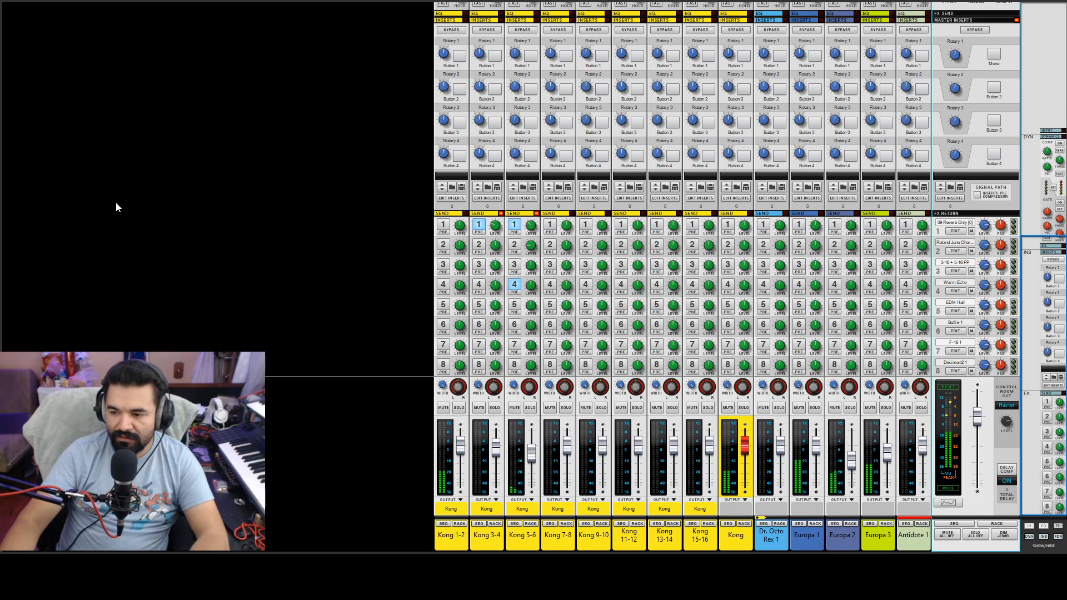
pyautogui.press('F3')
pyautogui.press('F6')
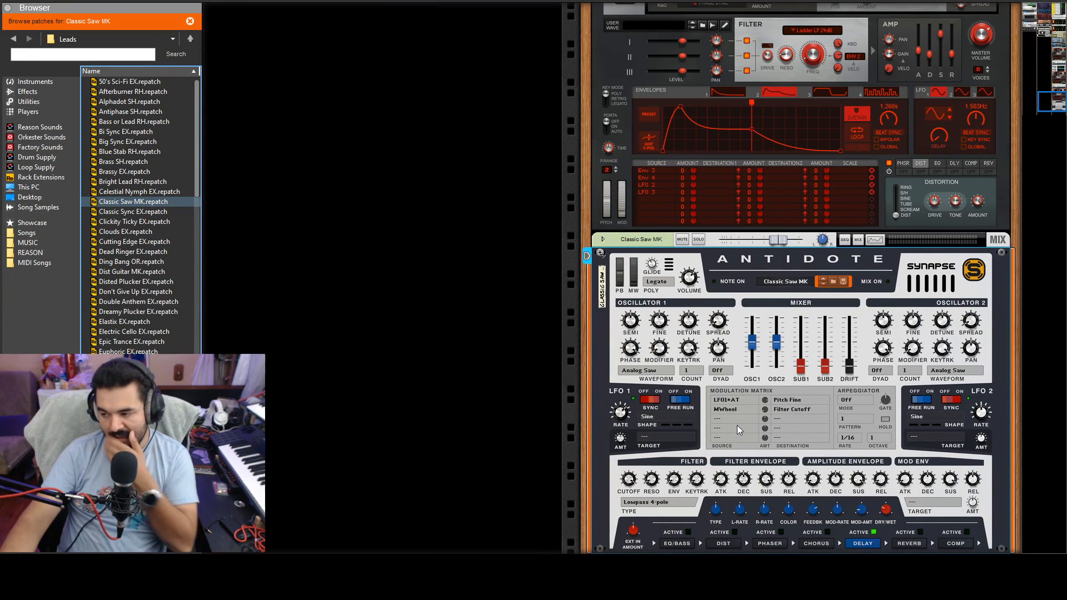
pyautogui.scroll(-3, 685, 429)
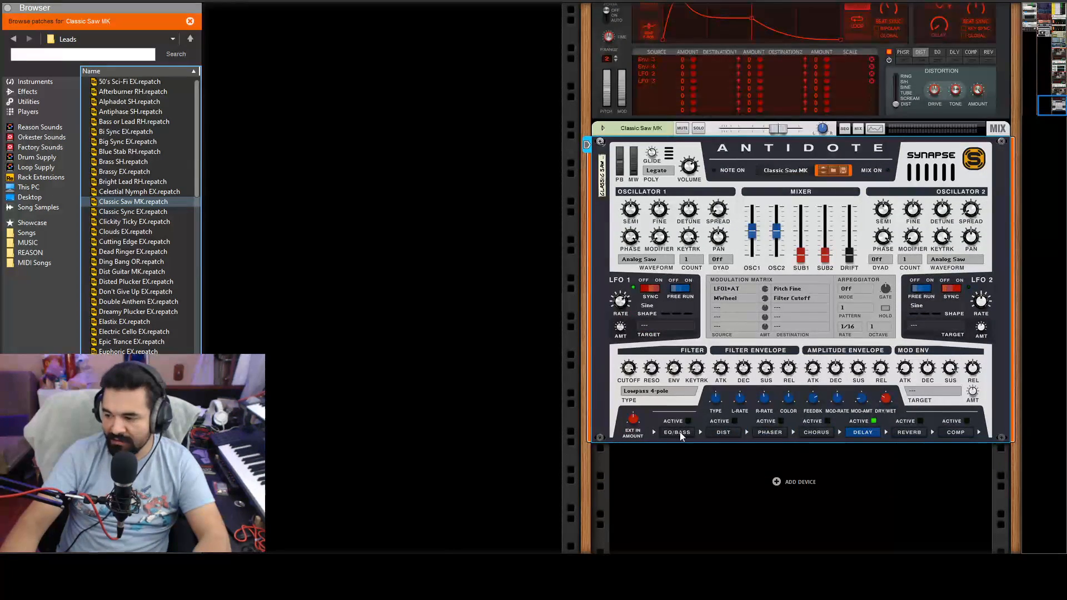
# - Lower the Classic Saw MK channel's level in the main mixer
pyautogui.press('F3')
pyautogui.press('F5')
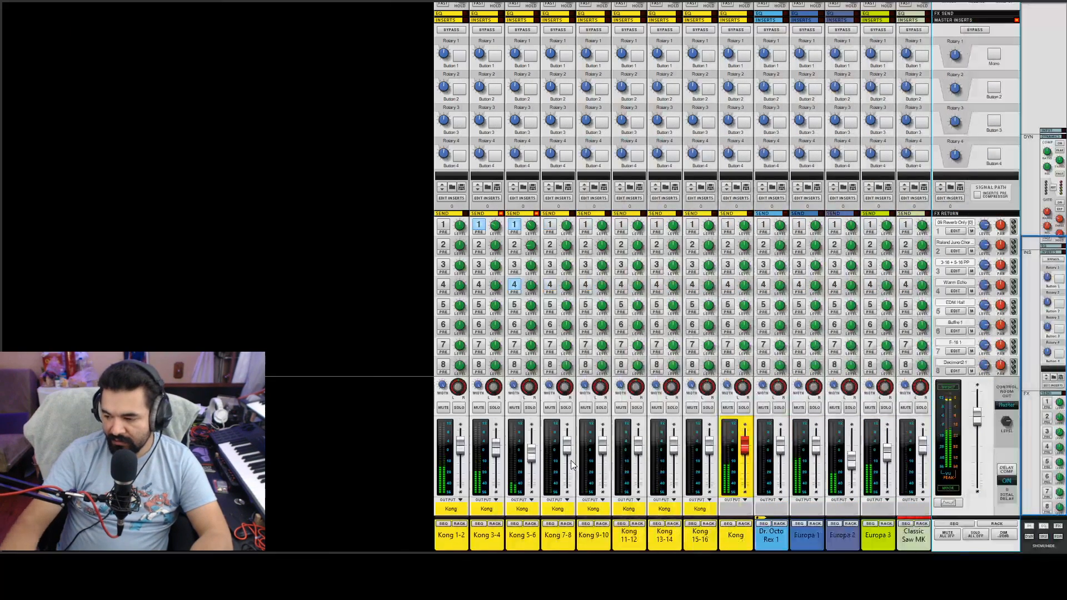
pyautogui.click(922, 461)
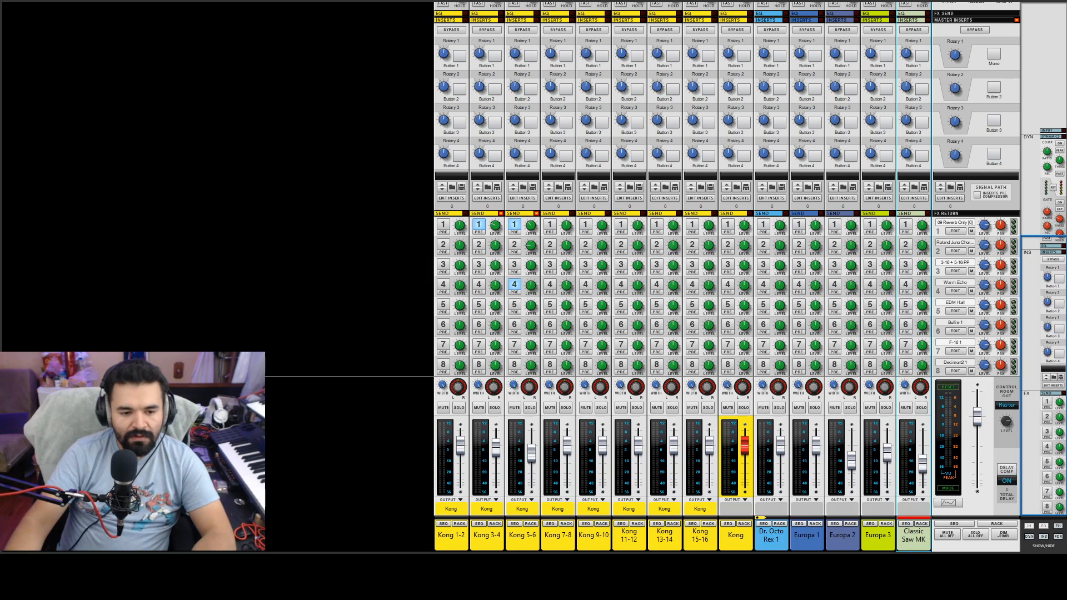
# - Switch the keyboard input to Europa 1 and back to Classic Saw MK, running the playback
pyautogui.click(808, 536)
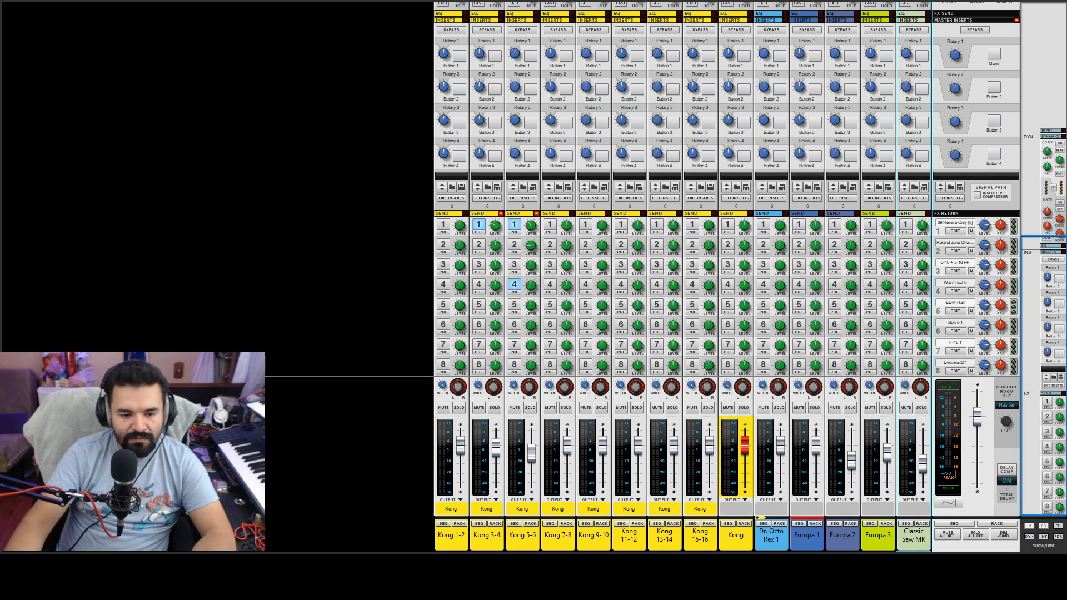
pyautogui.click(914, 536)
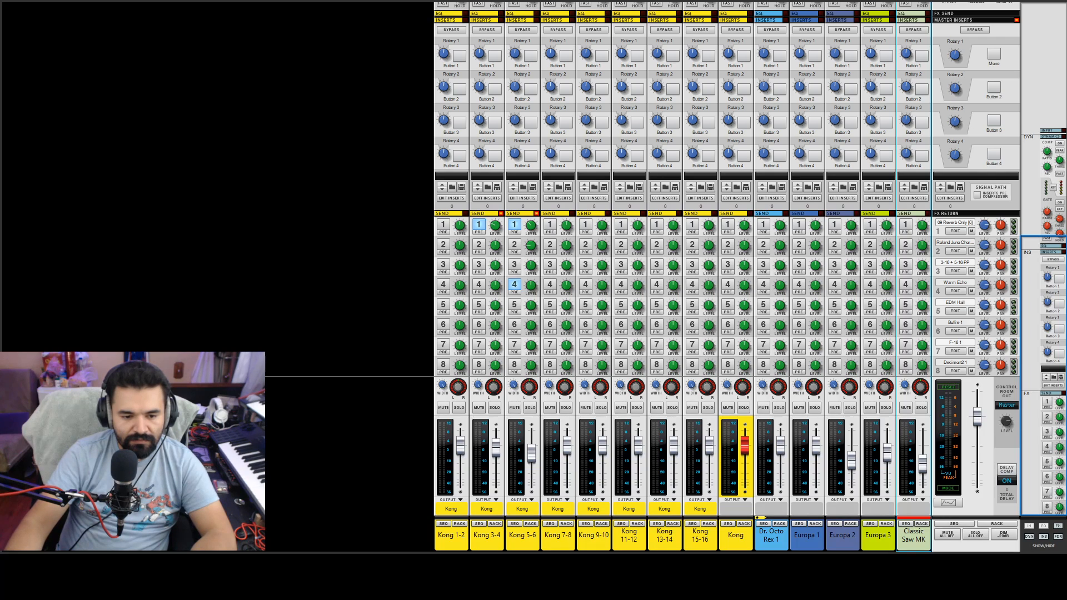
pyautogui.press('space')
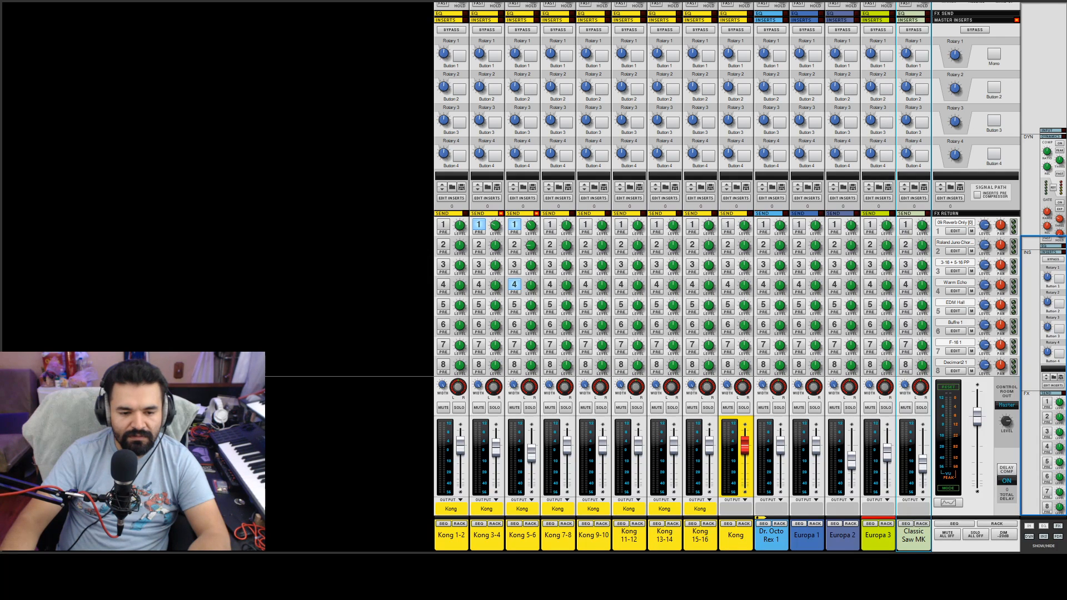
pyautogui.click(913, 535)
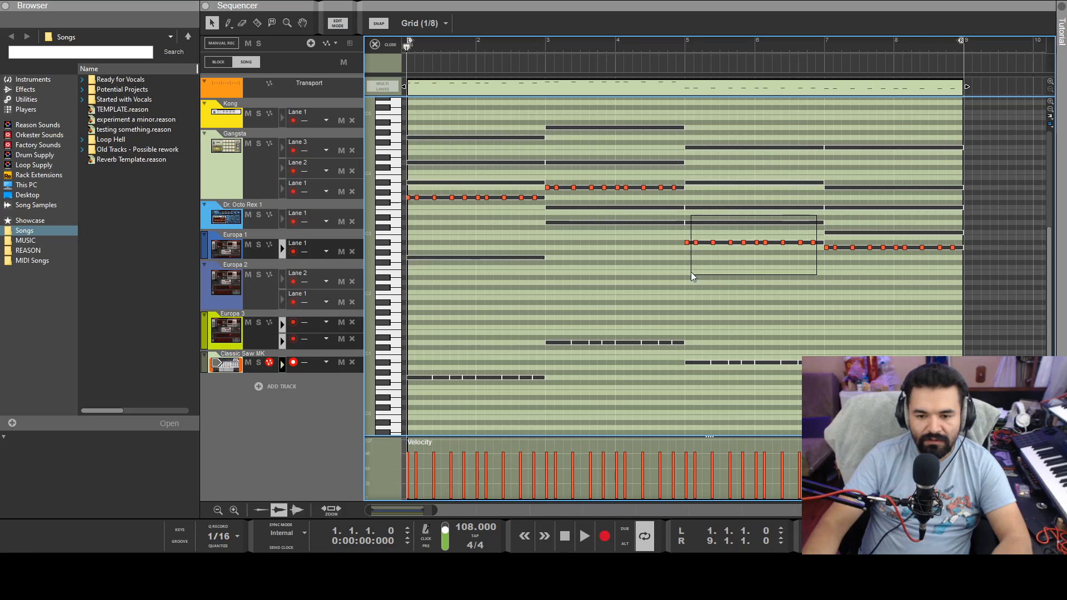
# - Try the repeated Classic Saw MK notes at F3 from bar 5 and at C3 from bar 7, and listen
pyautogui.moveTo(697, 243); pyautogui.dragTo(690, 213)
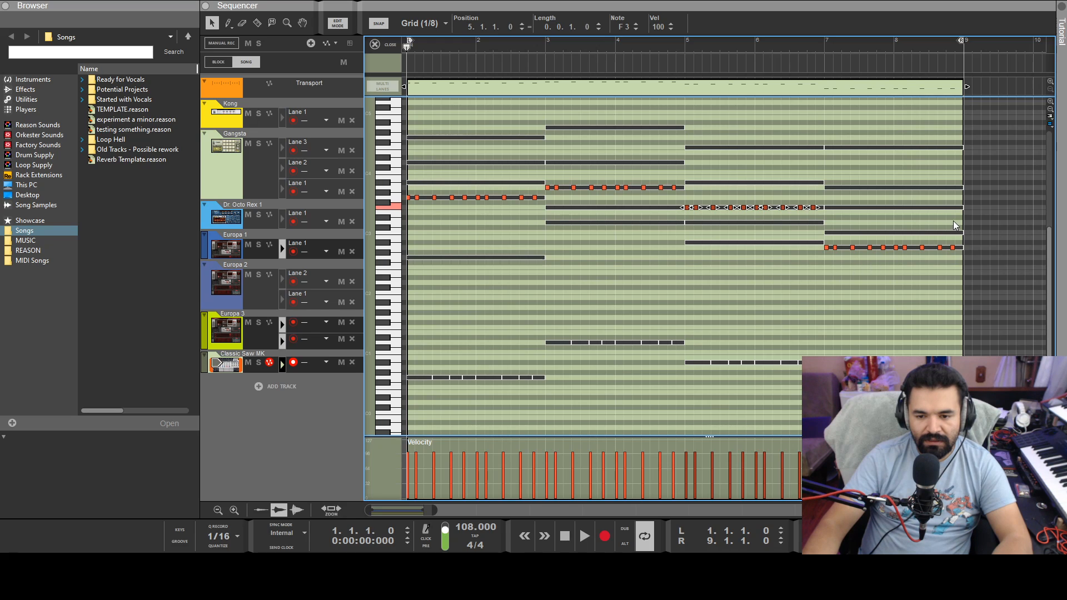
pyautogui.moveTo(960, 230); pyautogui.dragTo(824, 306)
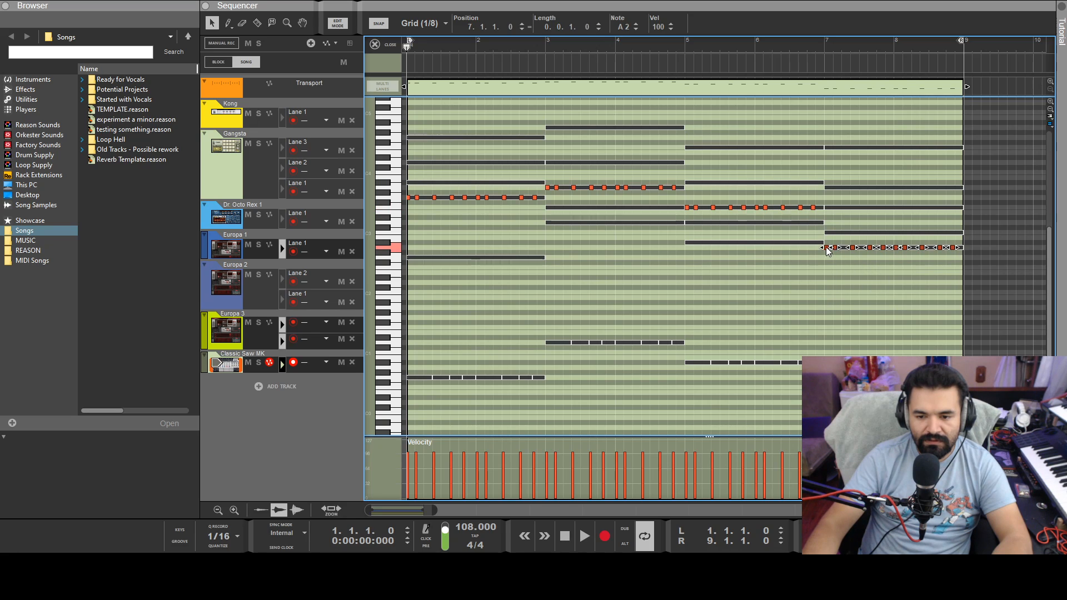
pyautogui.moveTo(827, 247); pyautogui.dragTo(830, 234)
pyautogui.click(824, 293)
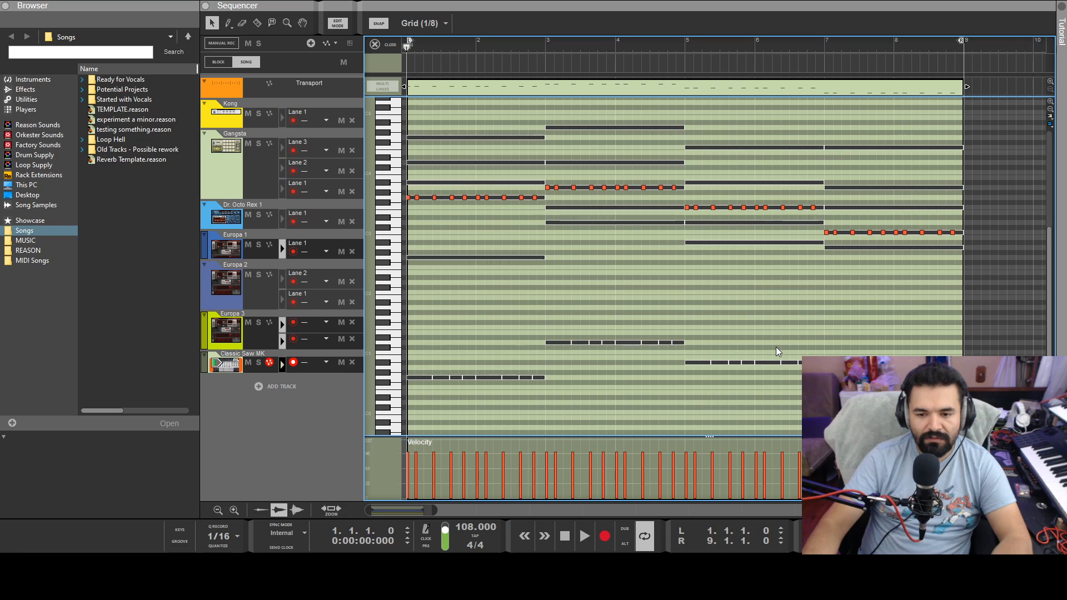
pyautogui.press('space')
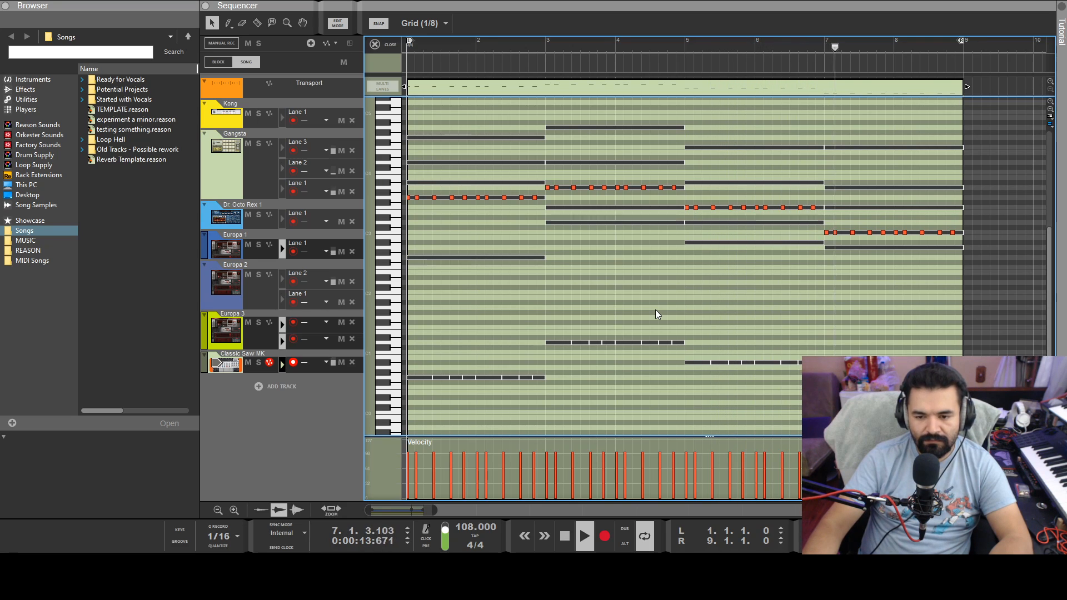
pyautogui.press('space')
# - Try the repeated lead notes from bar 7 at D3, listen, and move them up to F3
pyautogui.moveTo(826, 225); pyautogui.dragTo(959, 245)
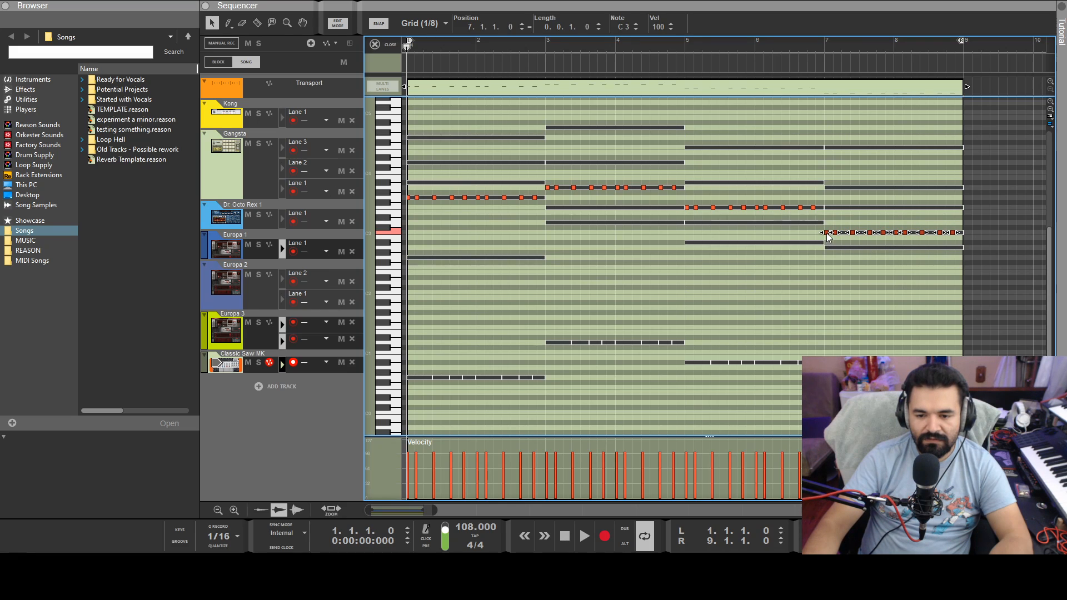
pyautogui.moveTo(827, 234); pyautogui.dragTo(828, 225)
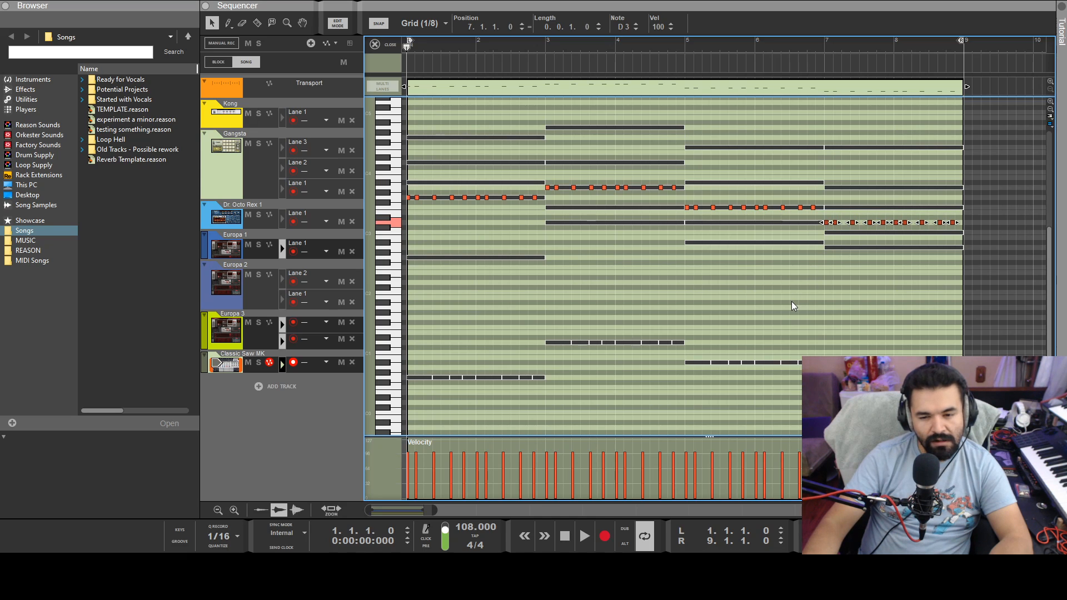
pyautogui.press('space')
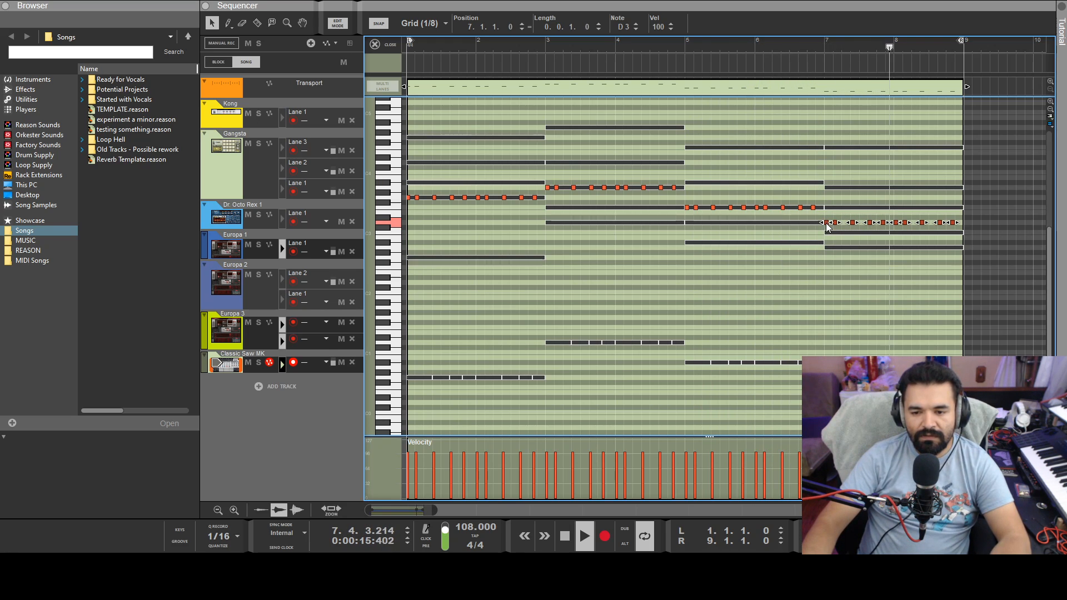
pyautogui.press('space')
pyautogui.press('Up')
pyautogui.press('Up')
pyautogui.press('Up')
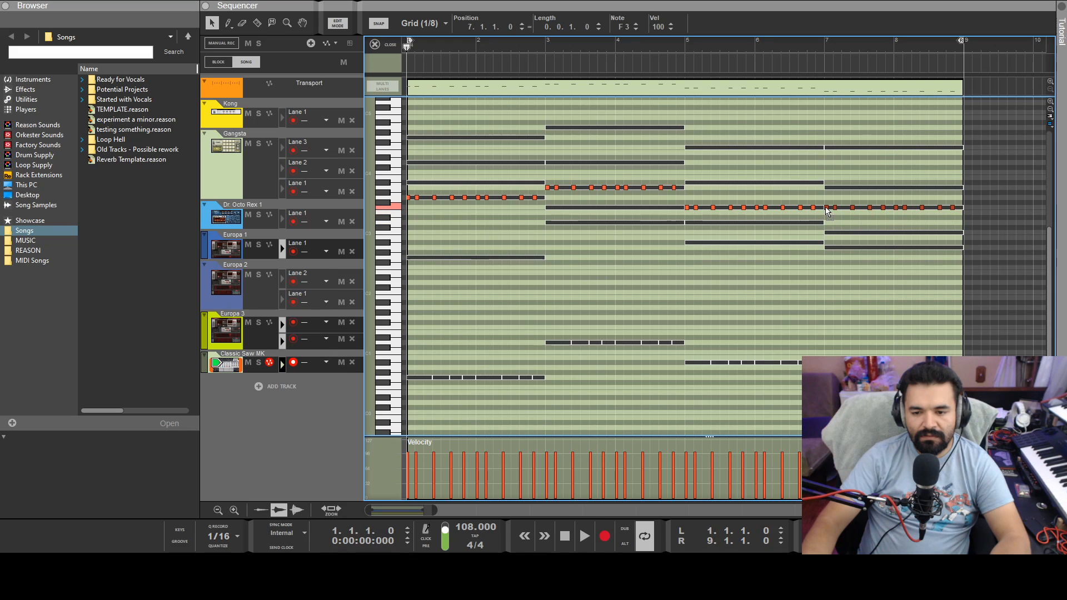
# - Raise the repeated lead notes in bars 5 to 8 to higher chord tones, play the loop and leave the note editor
pyautogui.moveTo(830, 212); pyautogui.dragTo(687, 183)
pyautogui.doubleClick(691, 208)
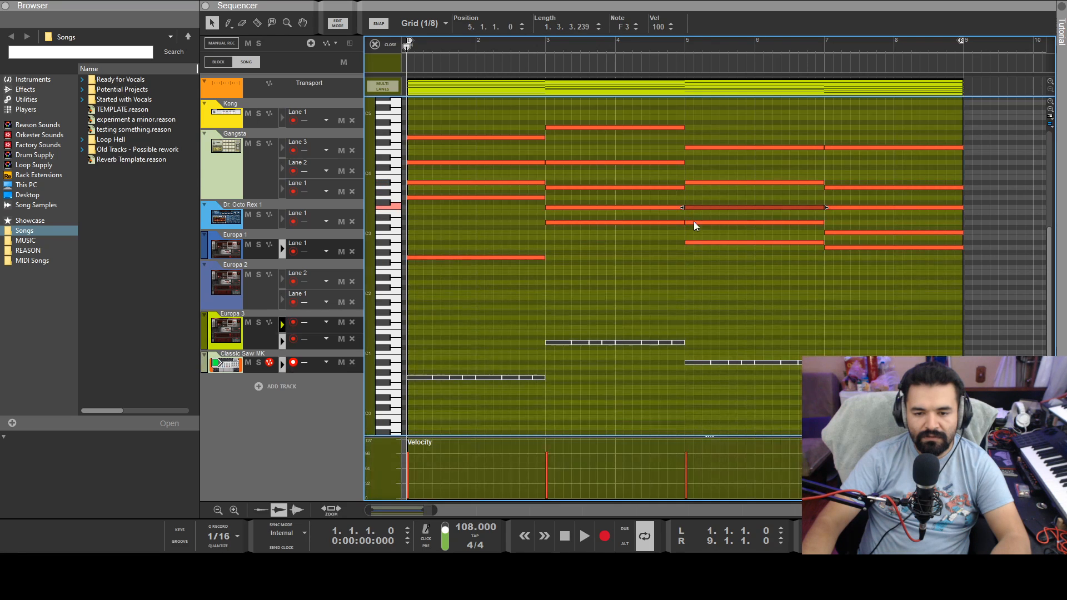
pyautogui.press('space')
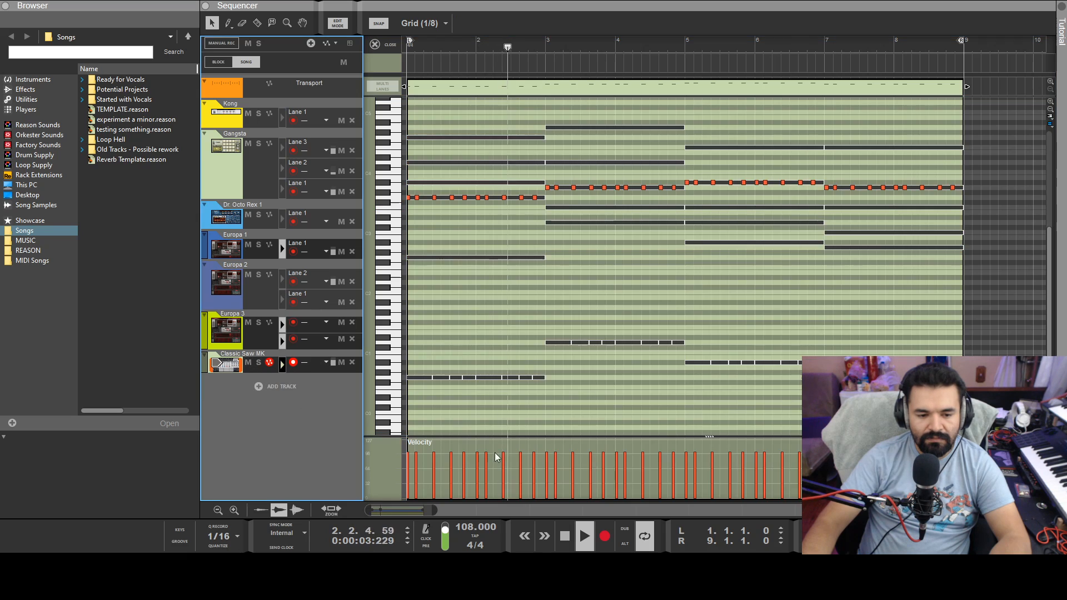
pyautogui.click(291, 372)
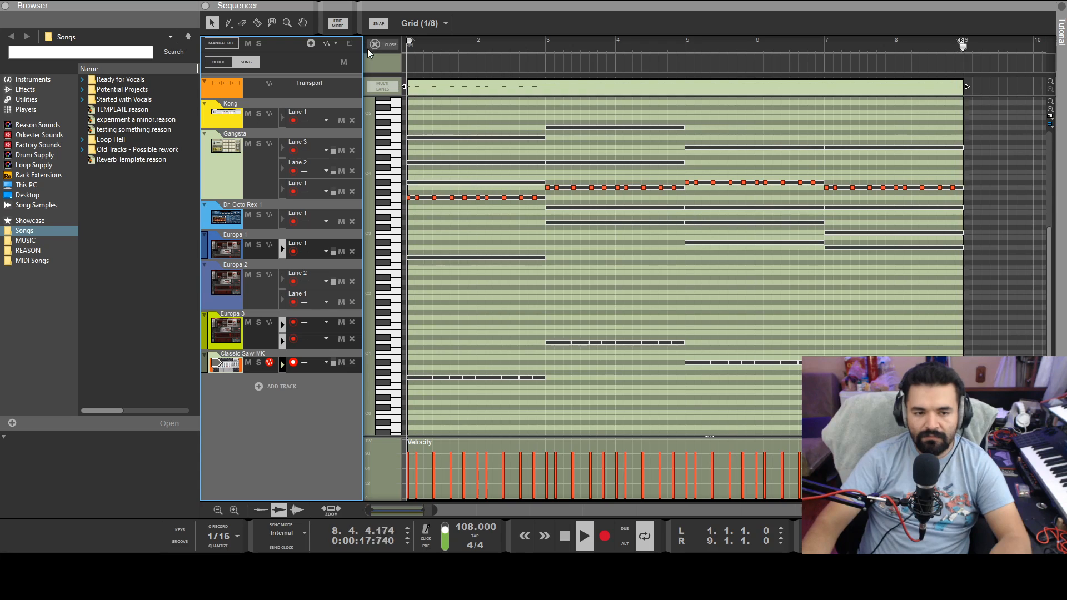
pyautogui.hotkey('ctrl', 'e')
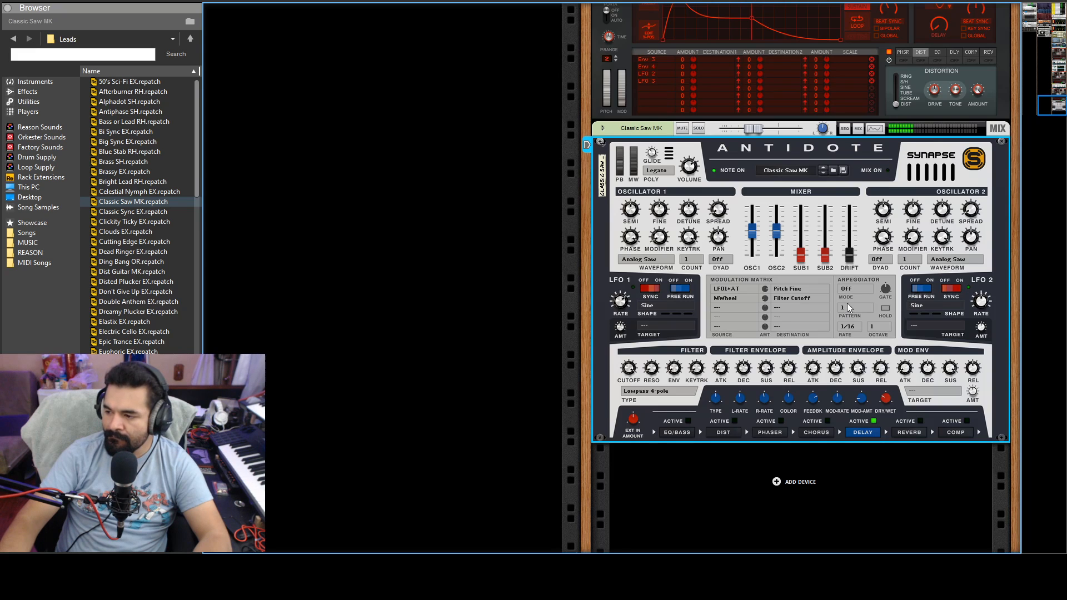
pyautogui.click(688, 444)
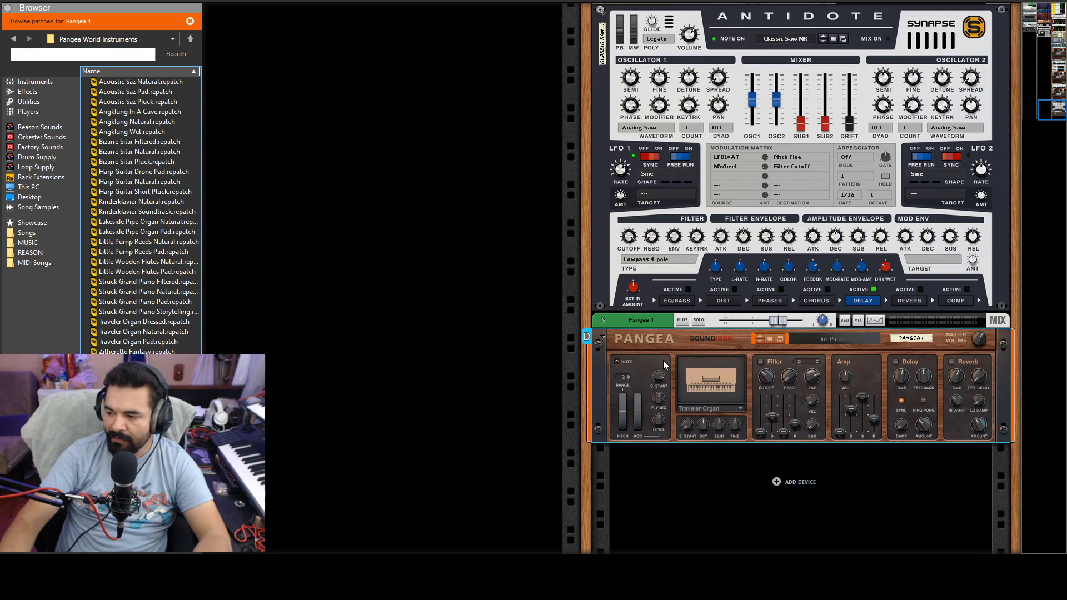
pyautogui.click(698, 341)
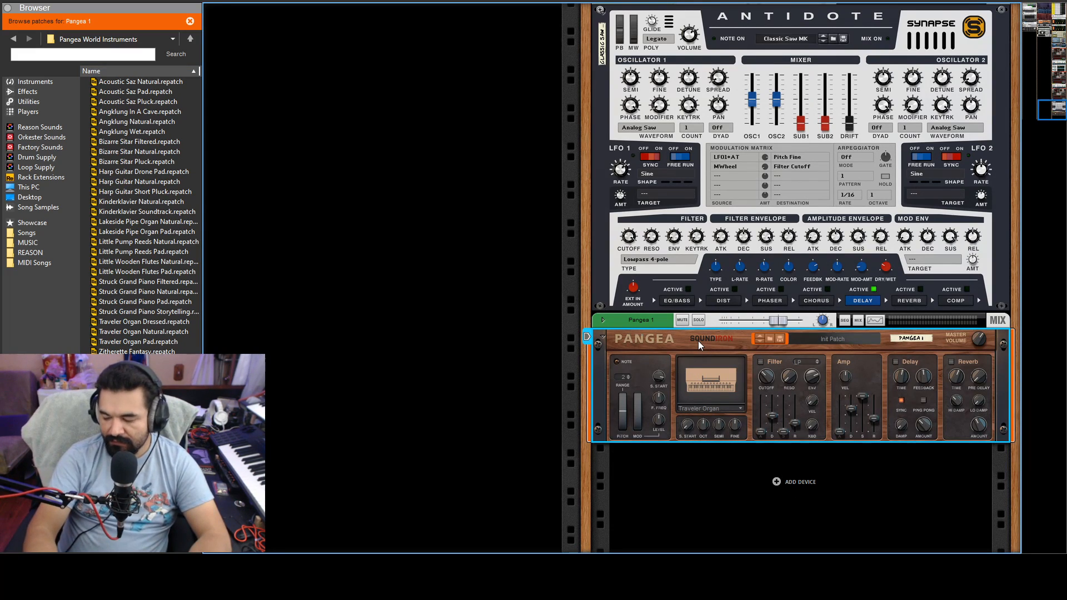
pyautogui.press('Delete')
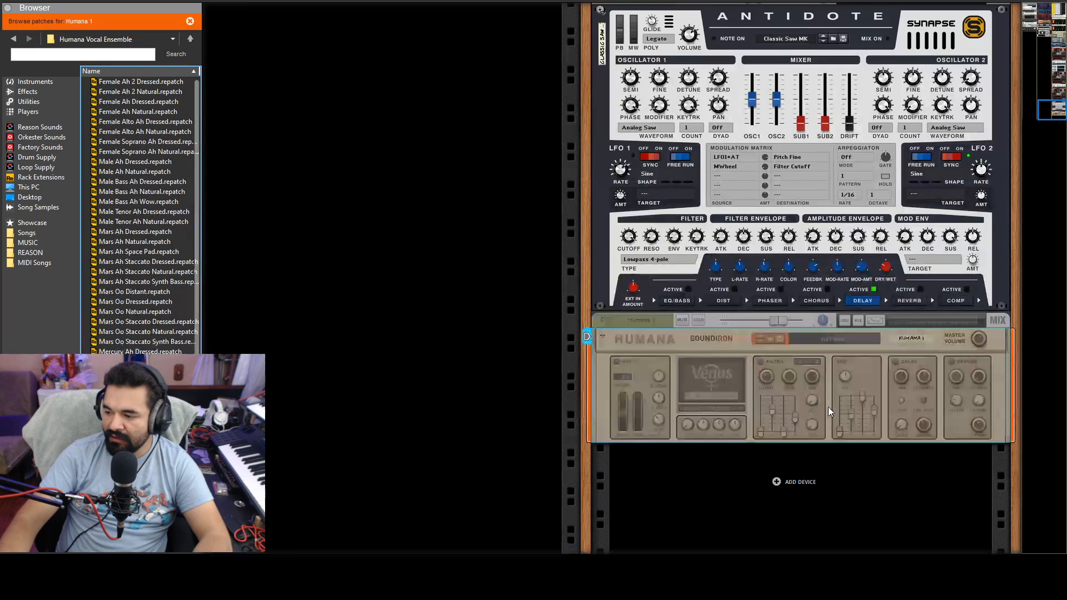
# - Add a Humana vocal ensemble below the Antidote and load the Venus Ah Natural patch
pyautogui.click(181, 332)
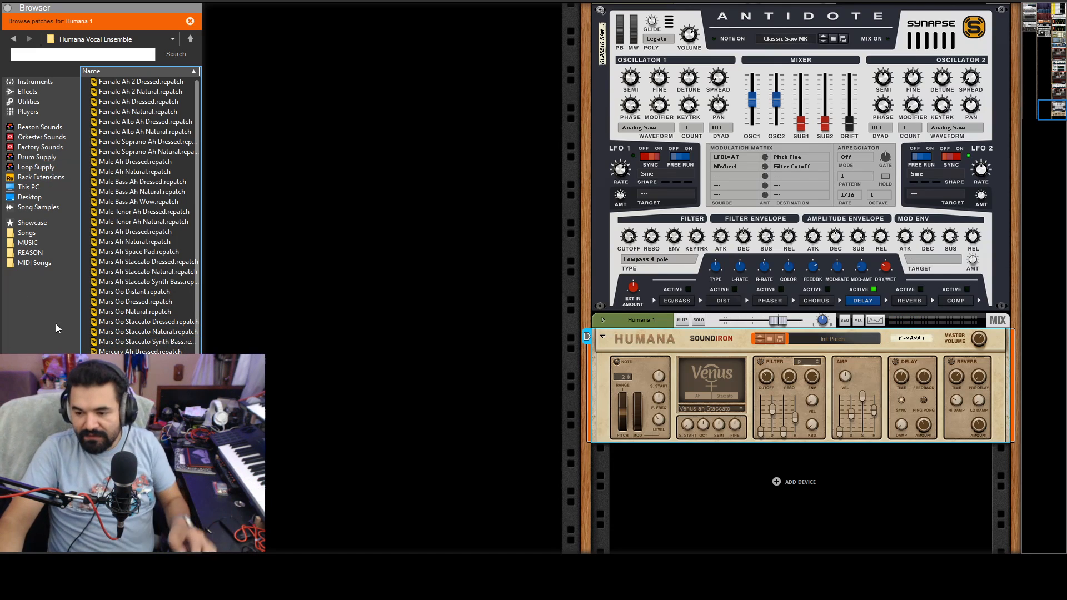
pyautogui.scroll(-2, 118, 331)
pyautogui.click(118, 327)
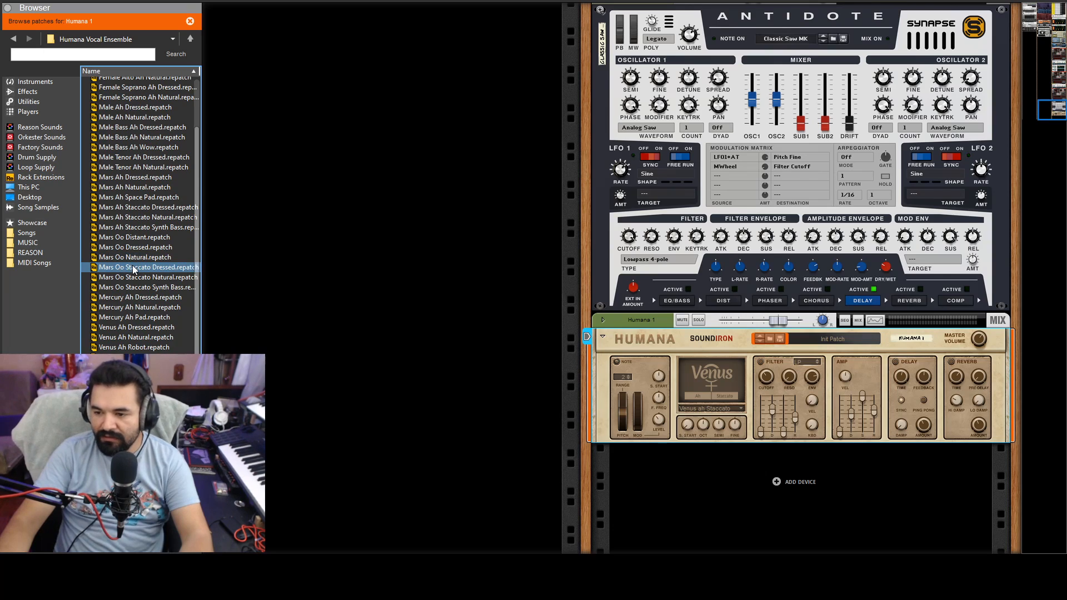
pyautogui.click(139, 338)
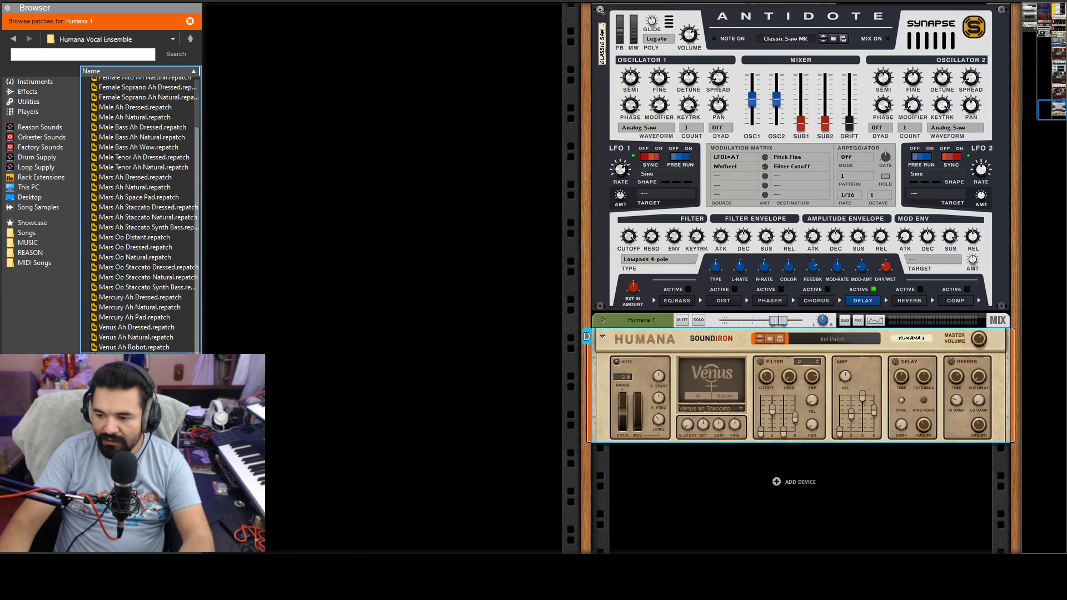
pyautogui.moveTo(611, 391); pyautogui.dragTo(253, 16)
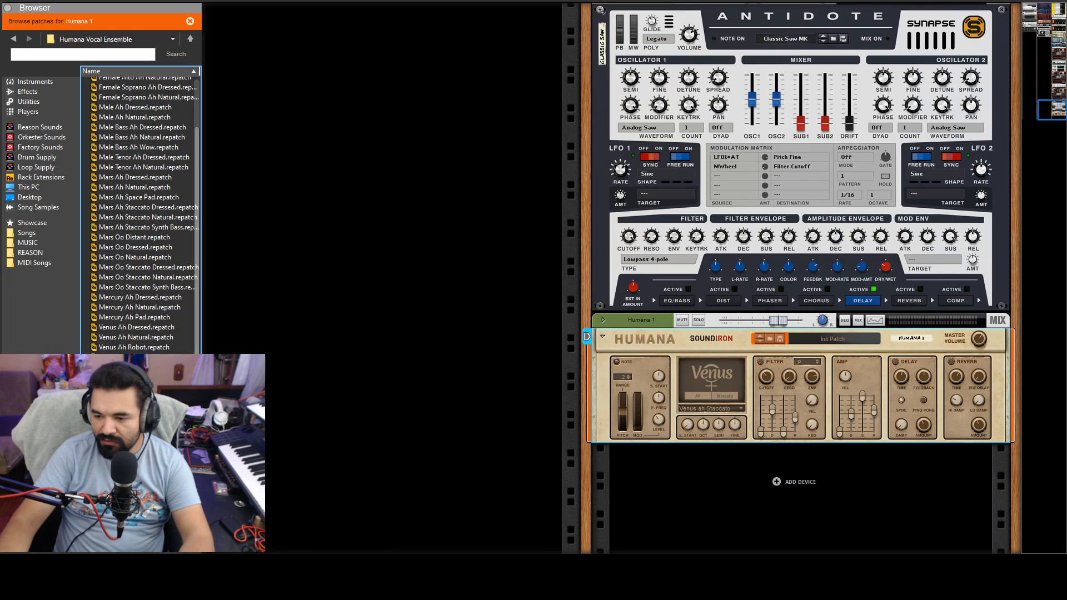
pyautogui.moveTo(137, 338); pyautogui.dragTo(756, 408)
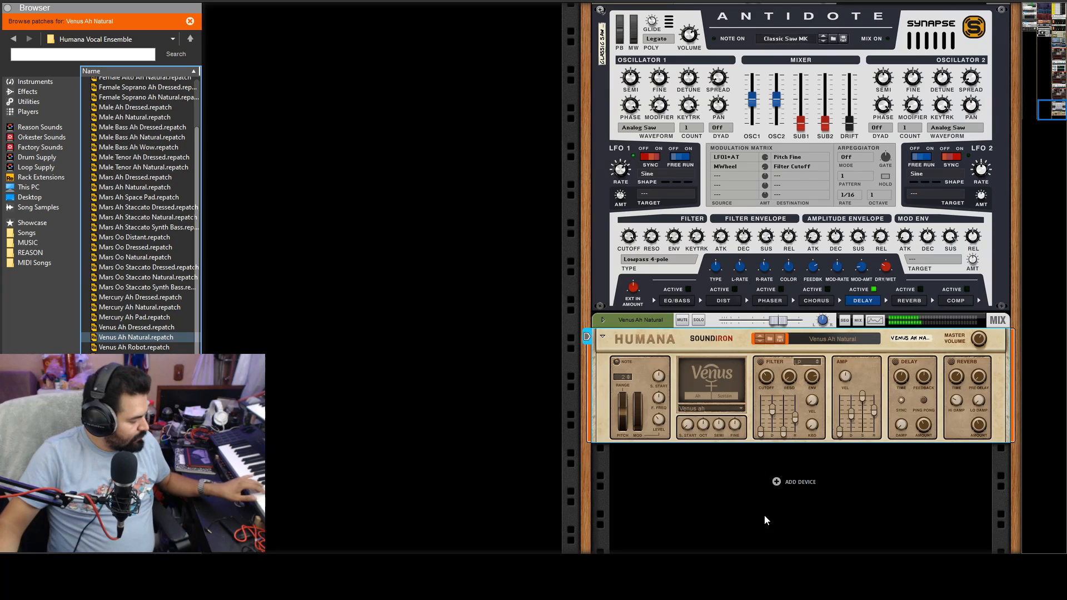
# - Raise the Humana's amp attack to about 58 % and compare it with the neighbouring instrument
pyautogui.moveTo(839, 432); pyautogui.dragTo(835, 412)
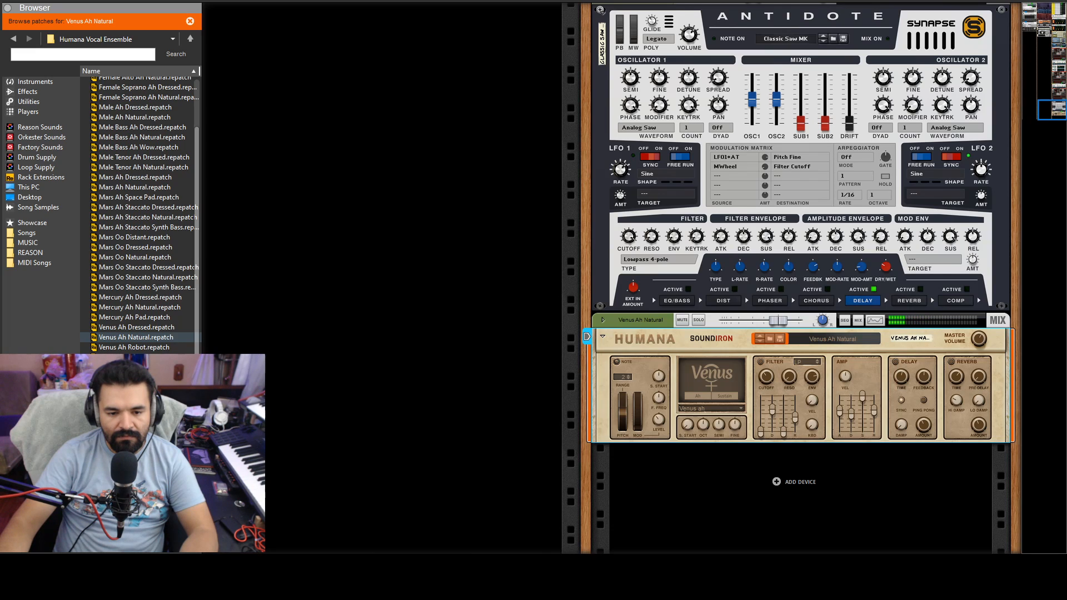
pyautogui.press('Up')
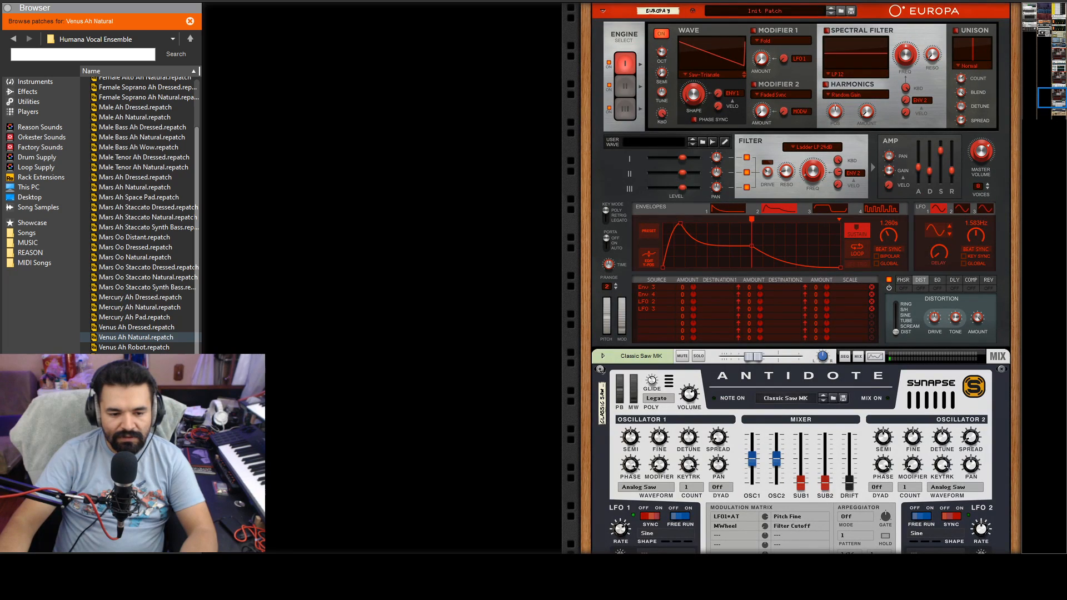
pyautogui.press('Down')
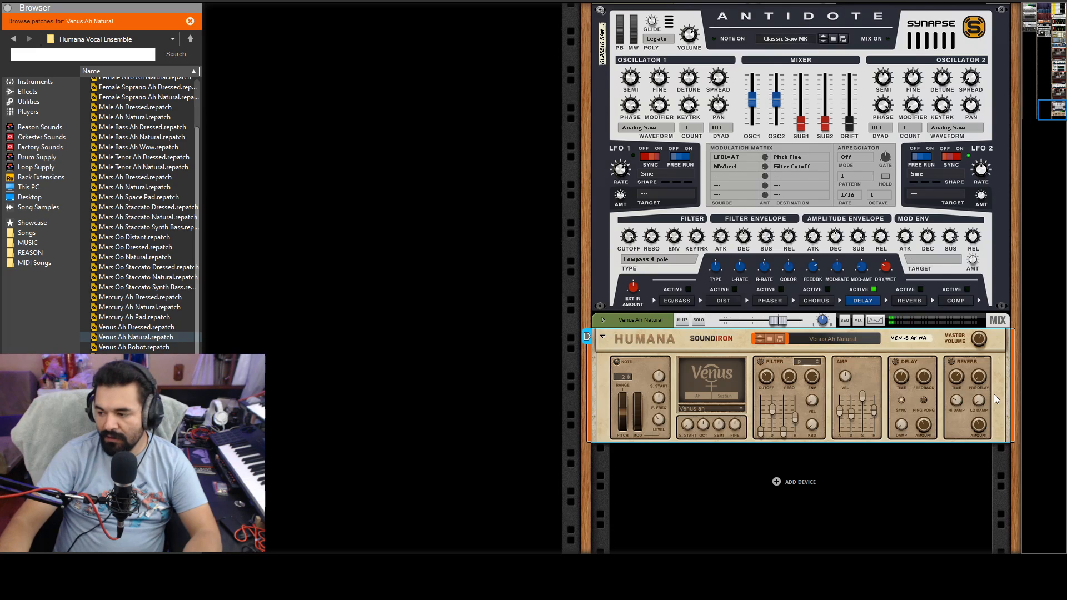
# - Lower the Venus Ah Natural channel's level in the main mixer
pyautogui.press('F5')
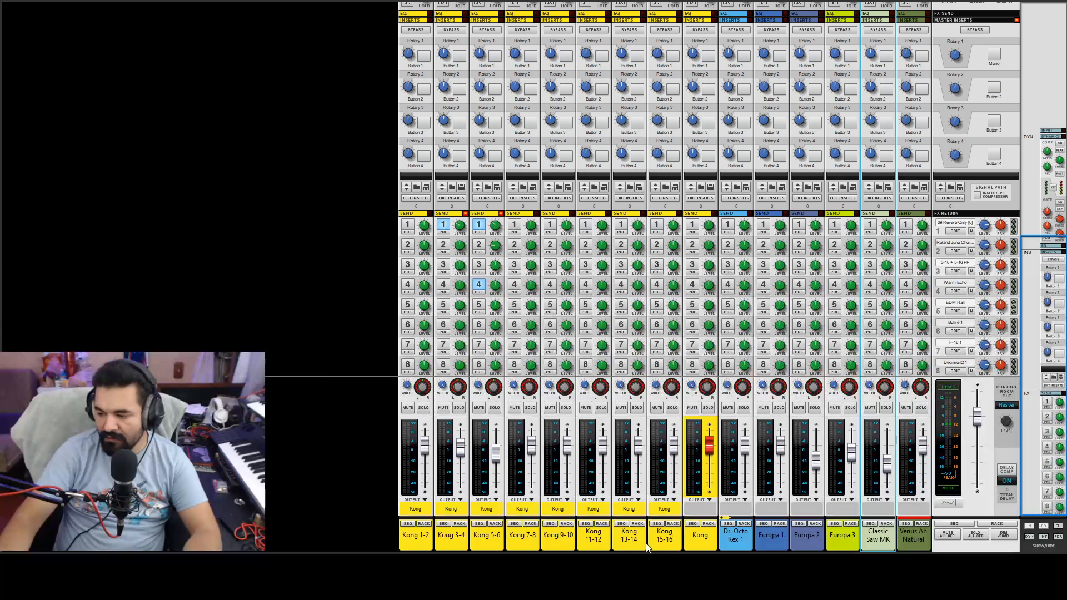
pyautogui.click(886, 455)
pyautogui.moveTo(922, 449); pyautogui.dragTo(924, 467)
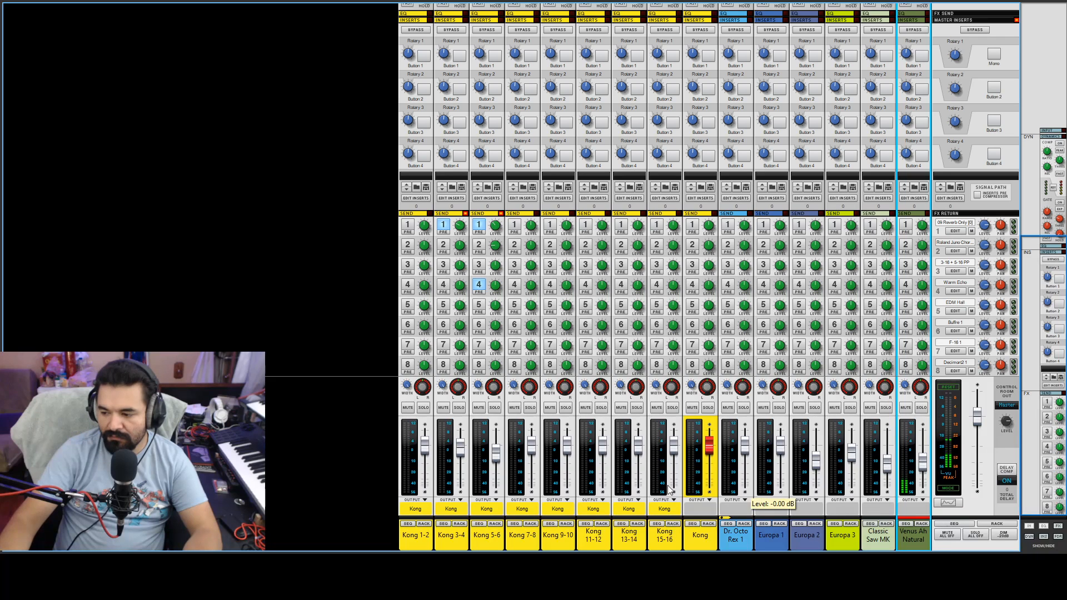
# - Return to the Humana device in the rack and reduce its amp envelope sustain slightly
pyautogui.press('F6')
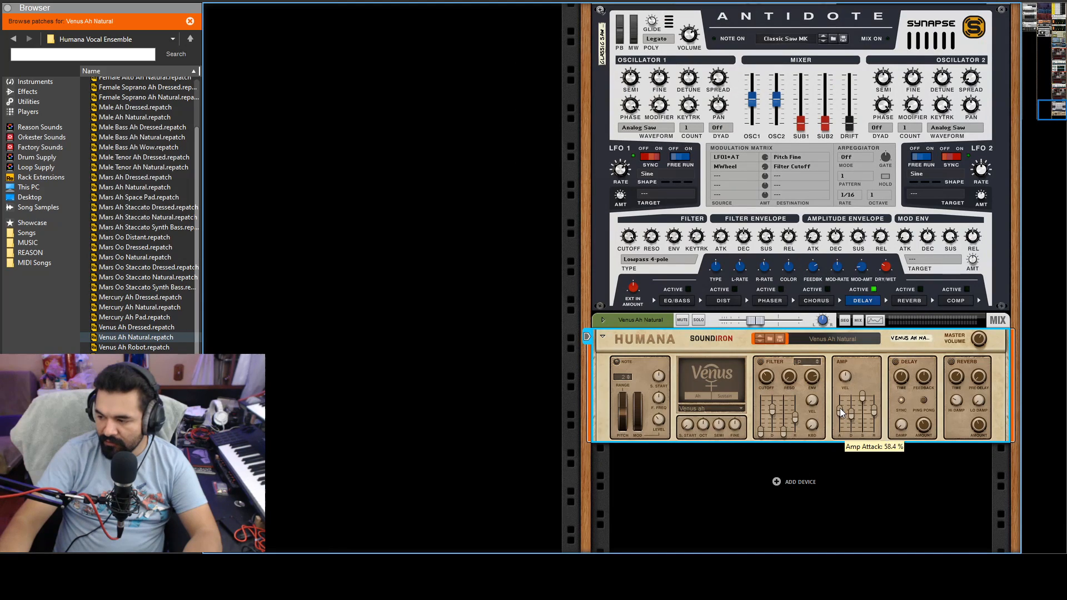
pyautogui.moveTo(868, 396)
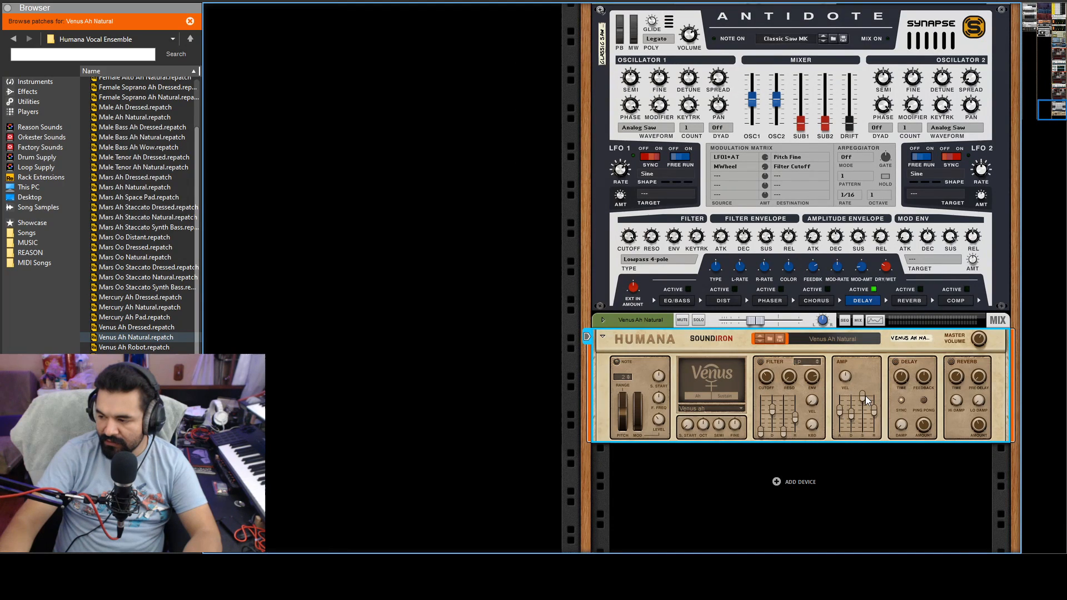
pyautogui.moveTo(853, 416)
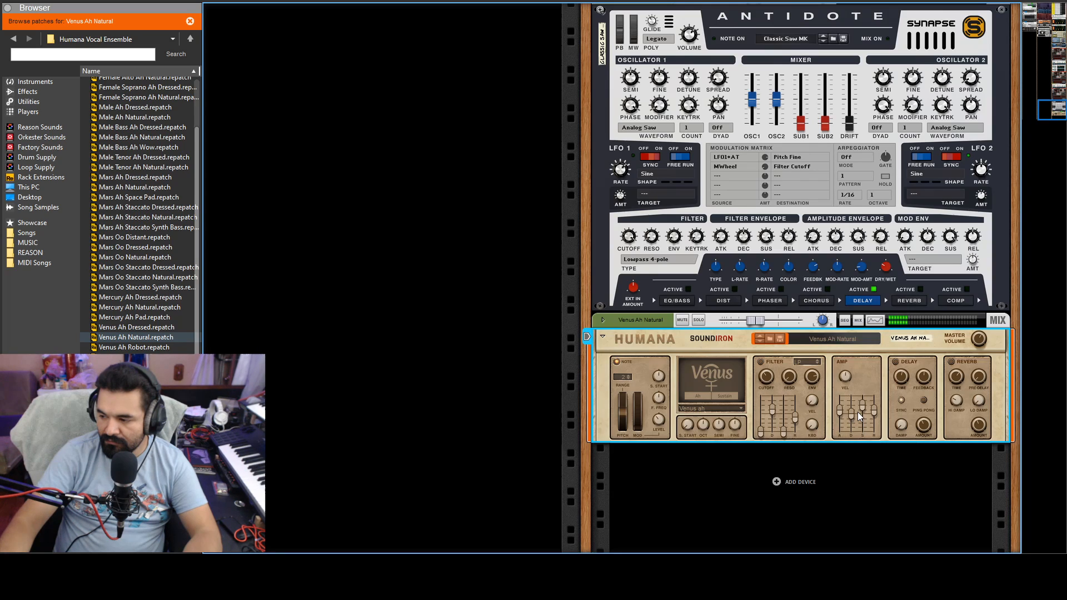
pyautogui.moveTo(863, 408); pyautogui.dragTo(863, 401)
pyautogui.moveTo(853, 409)
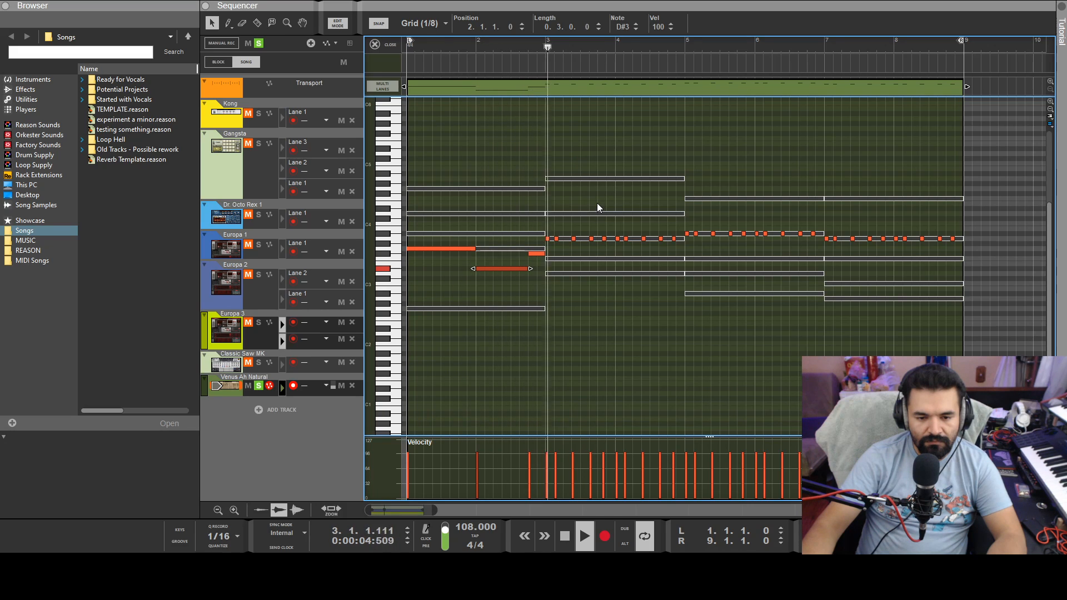
# - Raise the last short note of bar 2 to G3 and replace the repeated notes in bars 3–4 with a one-bar A3
pyautogui.press('space')
pyautogui.moveTo(537, 254); pyautogui.dragTo(537, 249)
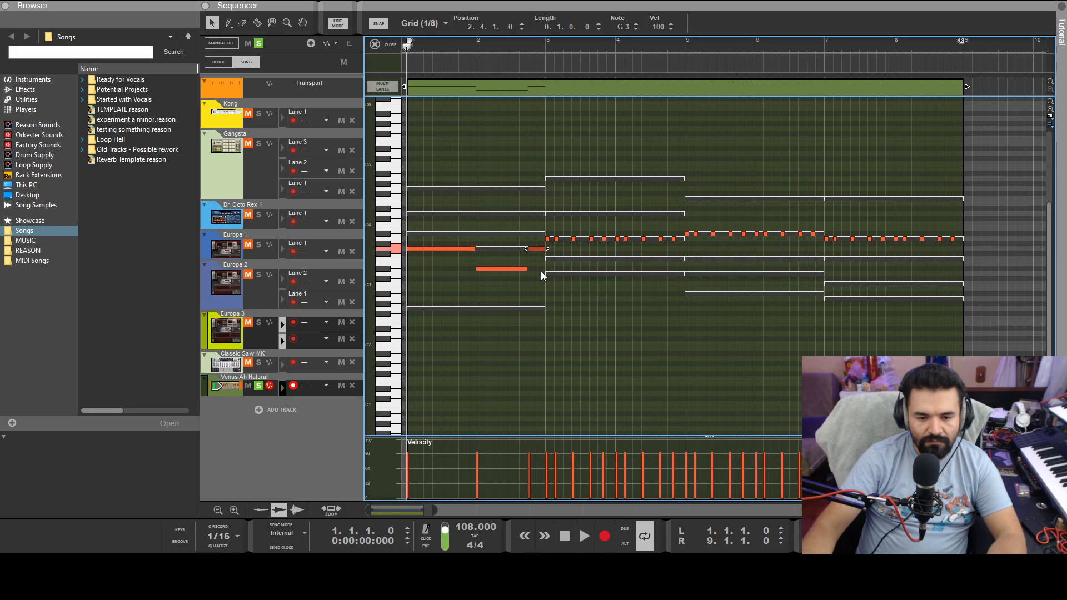
pyautogui.moveTo(676, 222); pyautogui.dragTo(616, 239)
pyautogui.press('Delete')
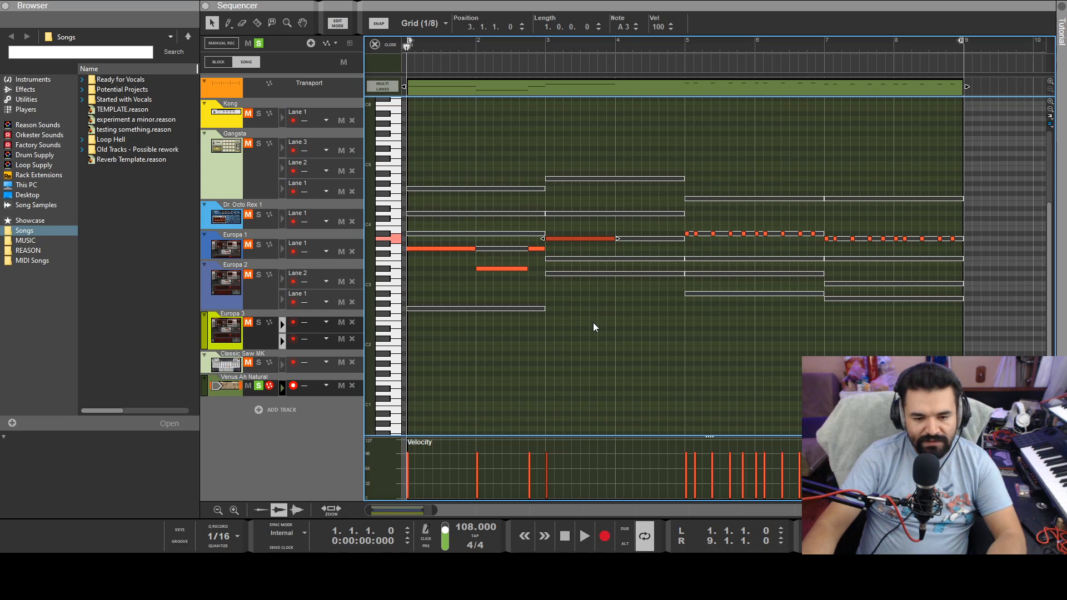
pyautogui.press('space')
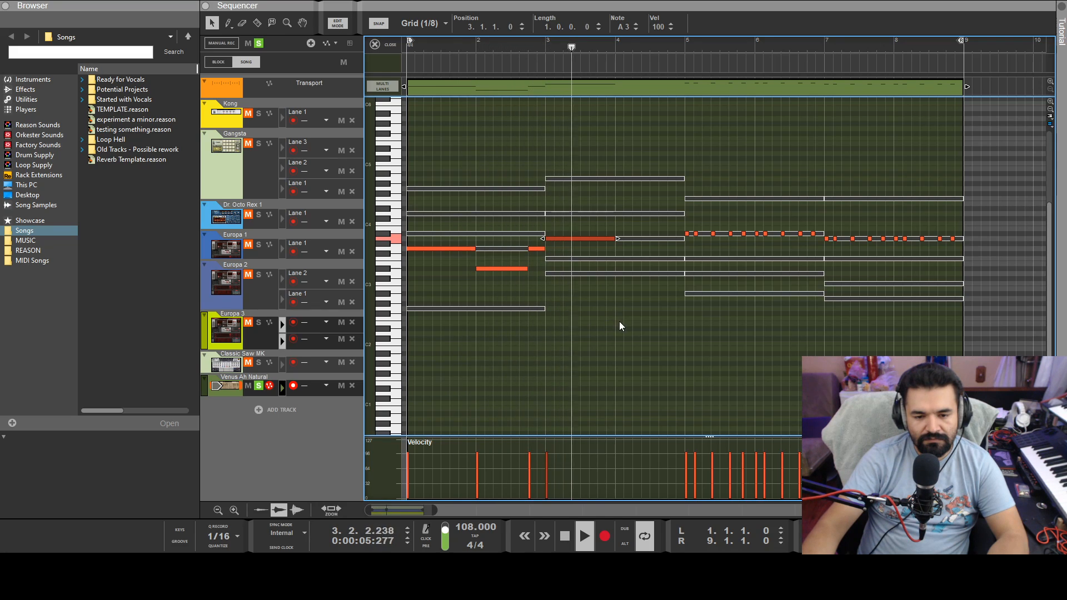
pyautogui.press('space')
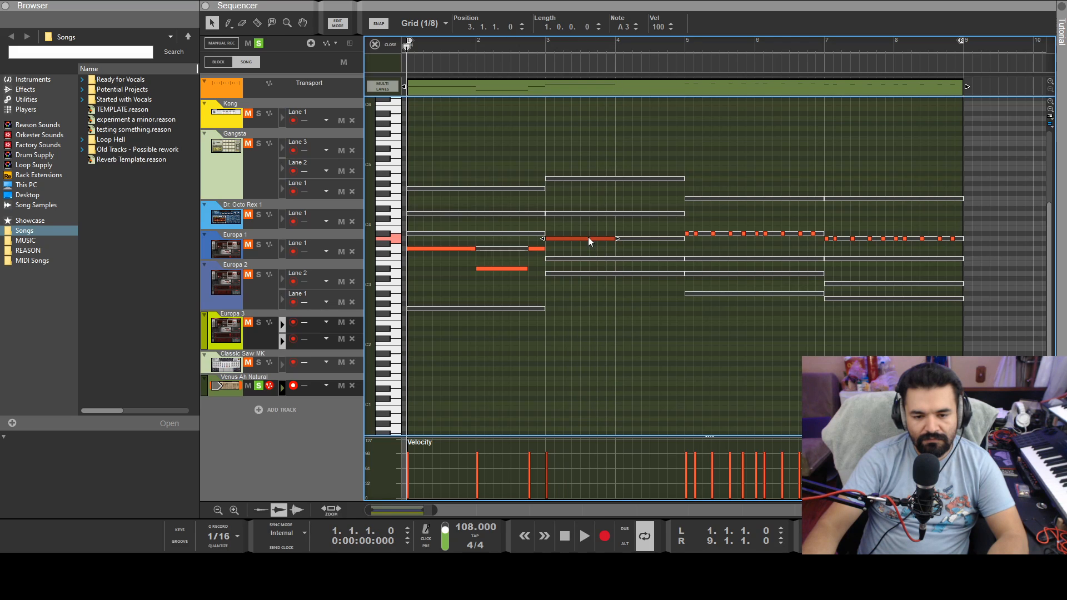
# - Copy the A3 note to the start of bar 4 at F3 and play back the melody
pyautogui.moveTo(574, 239); pyautogui.dragTo(645, 259)
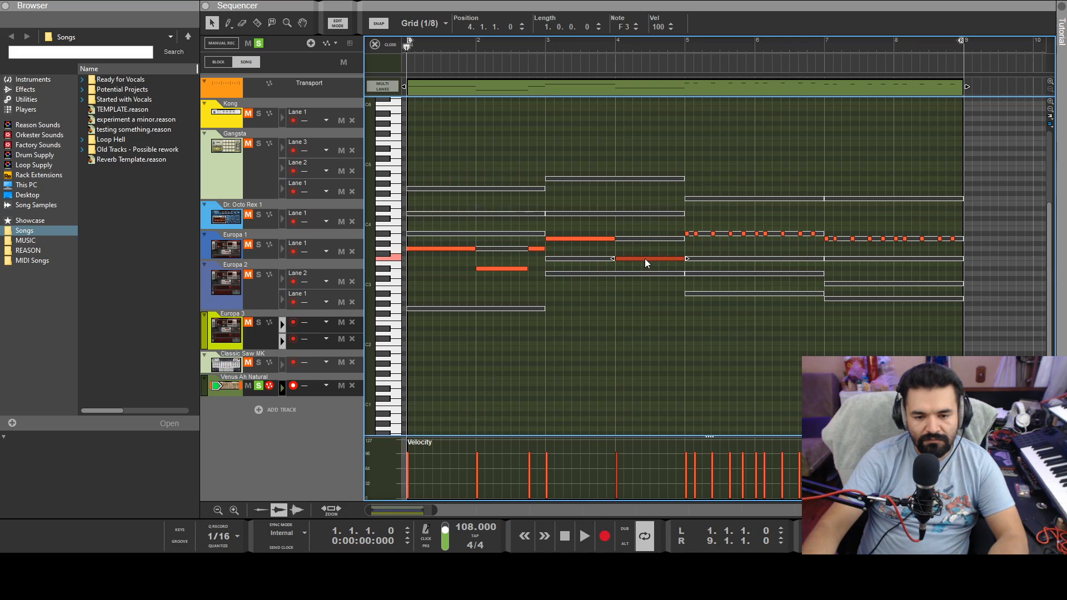
pyautogui.press('space')
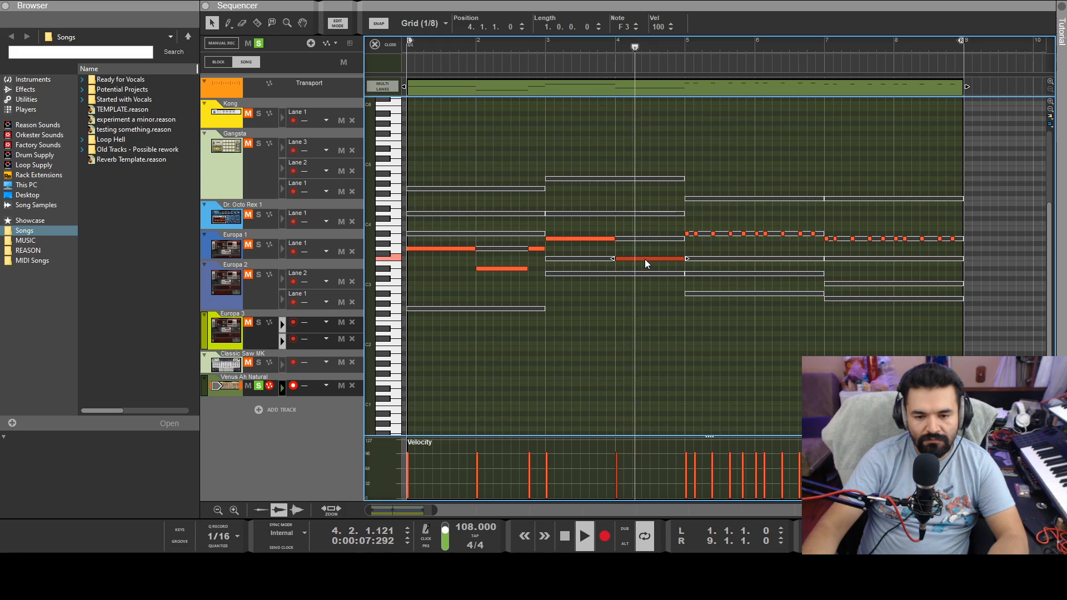
pyautogui.press('space')
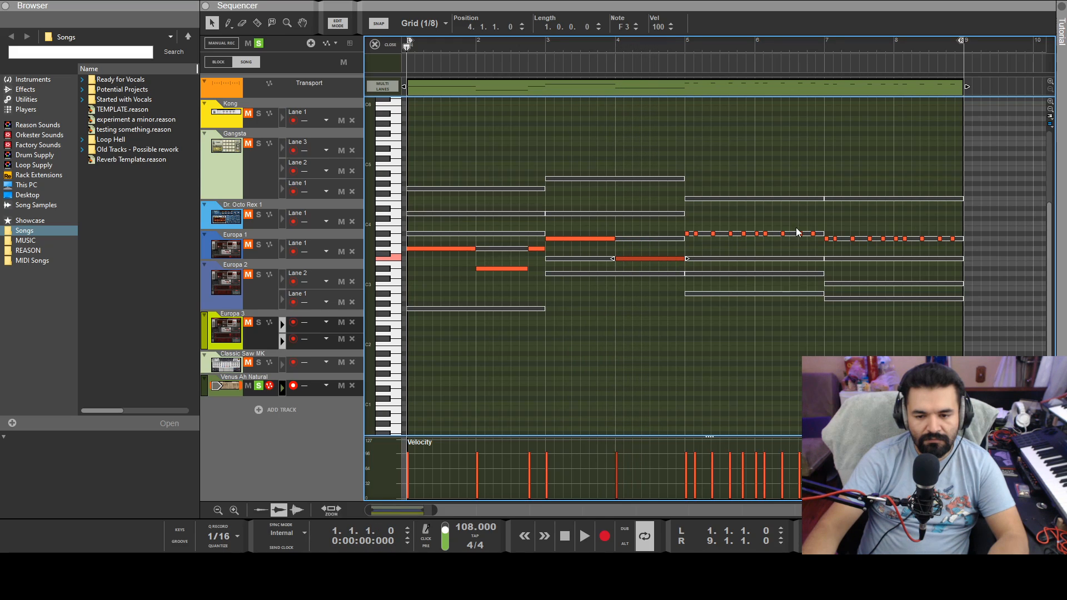
# - Delete the repeated notes in bars 5–6 except the first A#3, lengthen it to one bar, and listen to the melody
pyautogui.moveTo(819, 221); pyautogui.dragTo(696, 246)
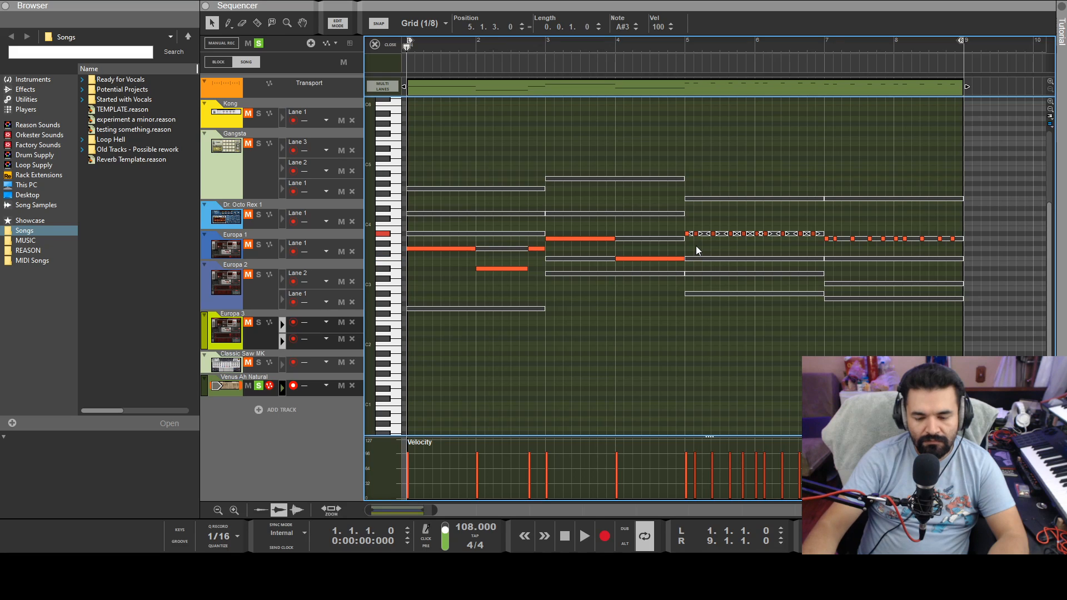
pyautogui.press('Delete')
pyautogui.click(688, 234)
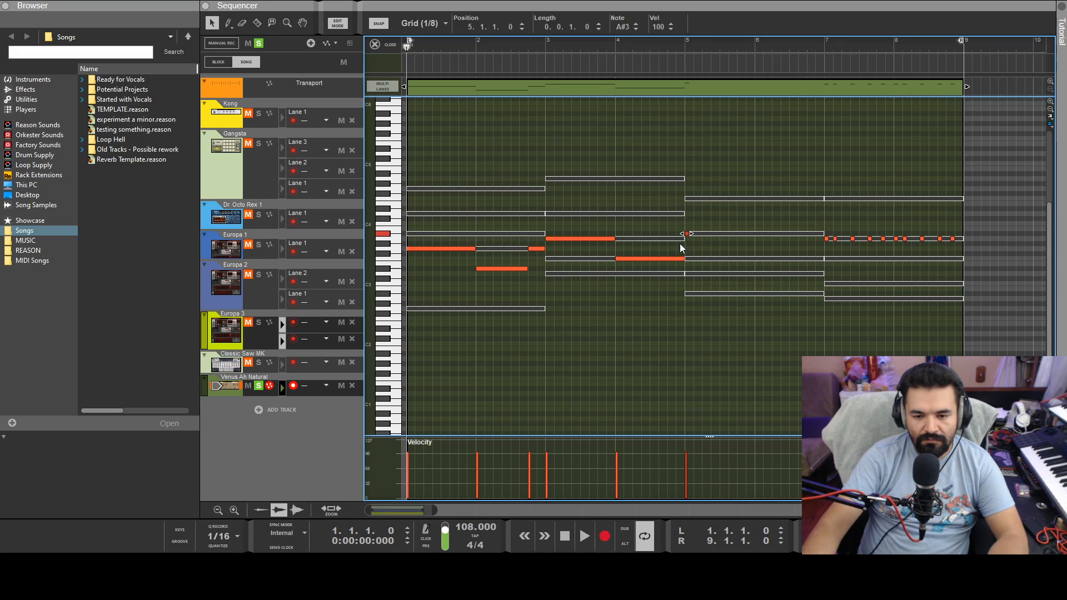
pyautogui.moveTo(690, 234); pyautogui.dragTo(764, 234)
pyautogui.press('space')
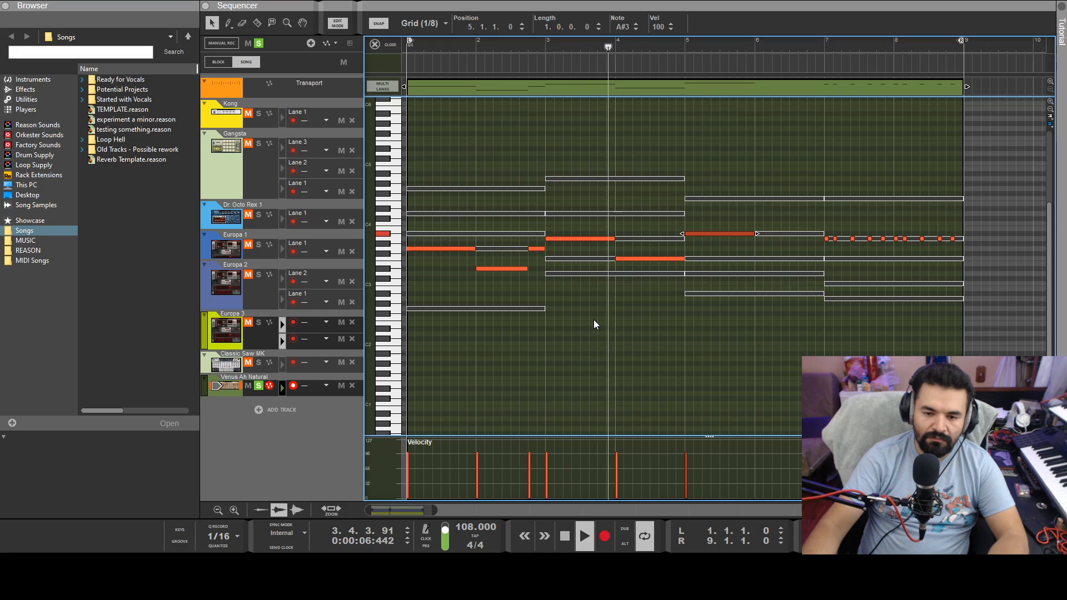
pyautogui.press('space')
# - Try the bar 4 note at D#3, move it back to F3, and play back the melody
pyautogui.moveTo(637, 259); pyautogui.dragTo(639, 268)
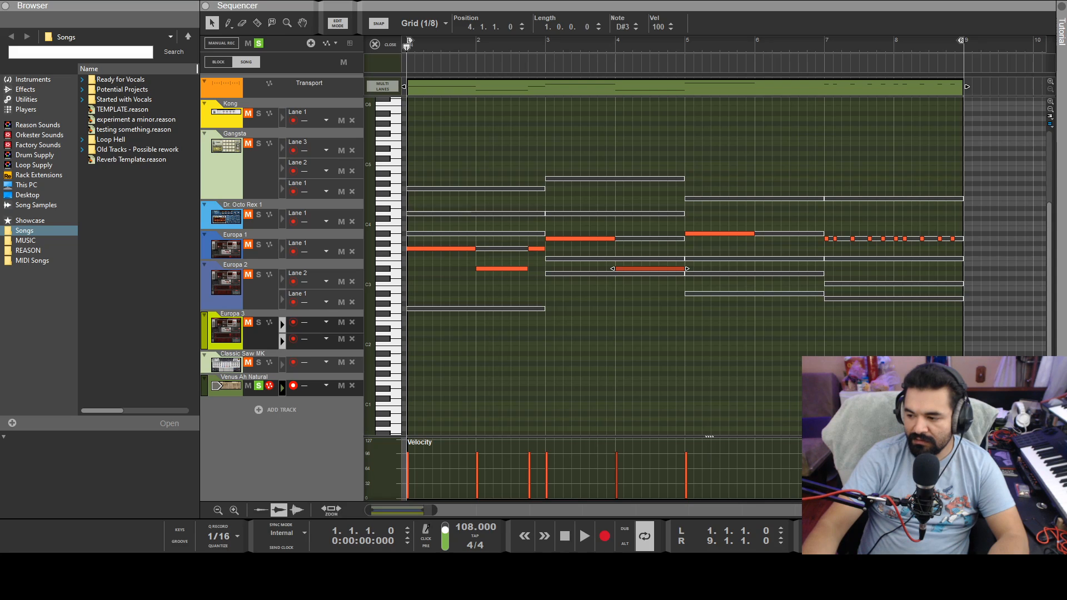
pyautogui.press('space')
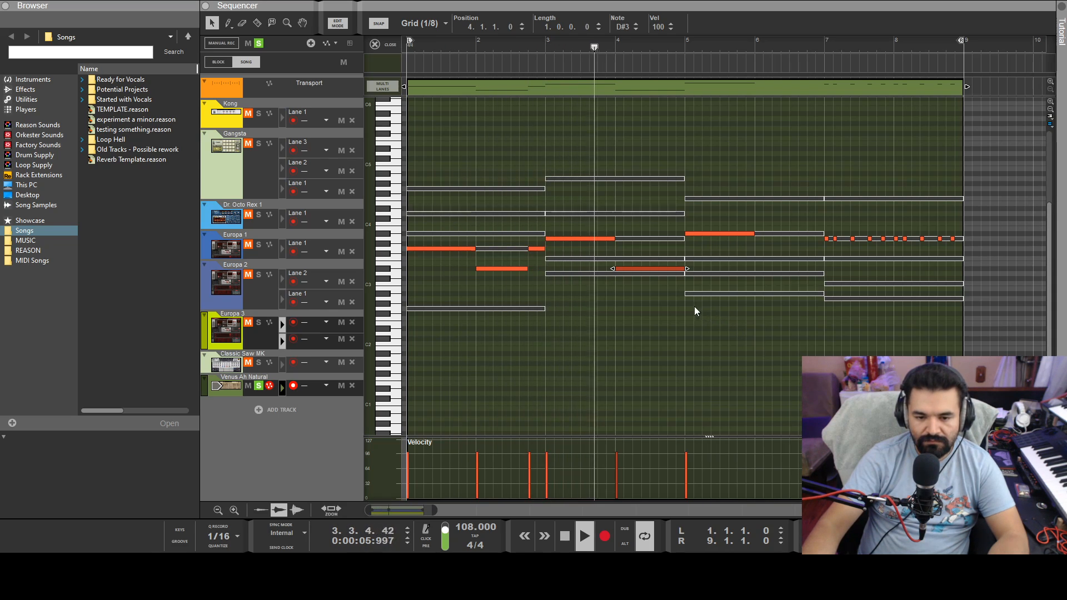
pyautogui.press('space')
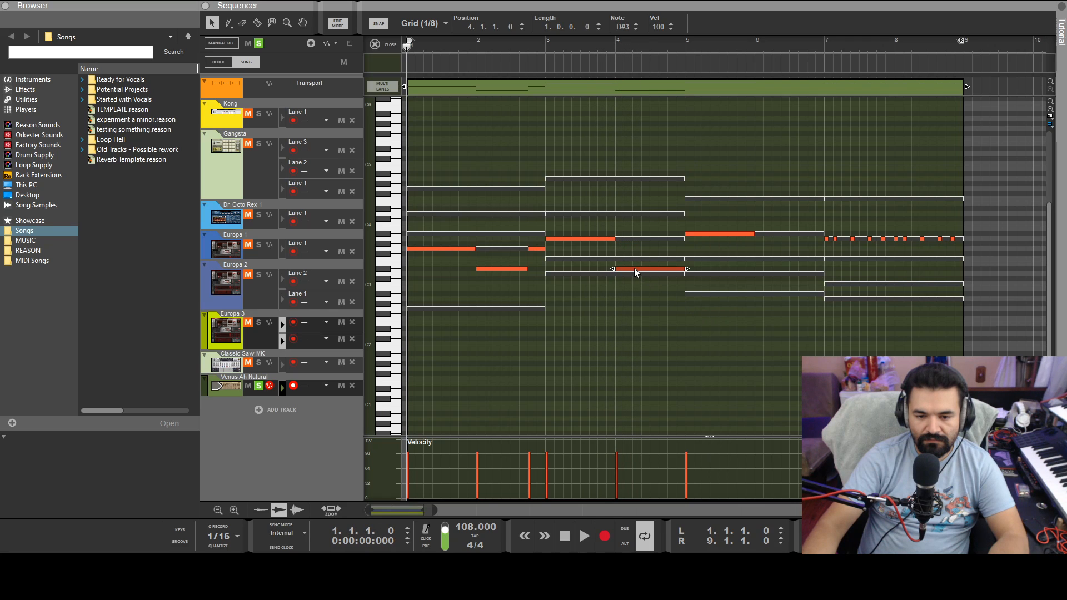
pyautogui.moveTo(635, 267); pyautogui.dragTo(631, 259)
pyautogui.press('space')
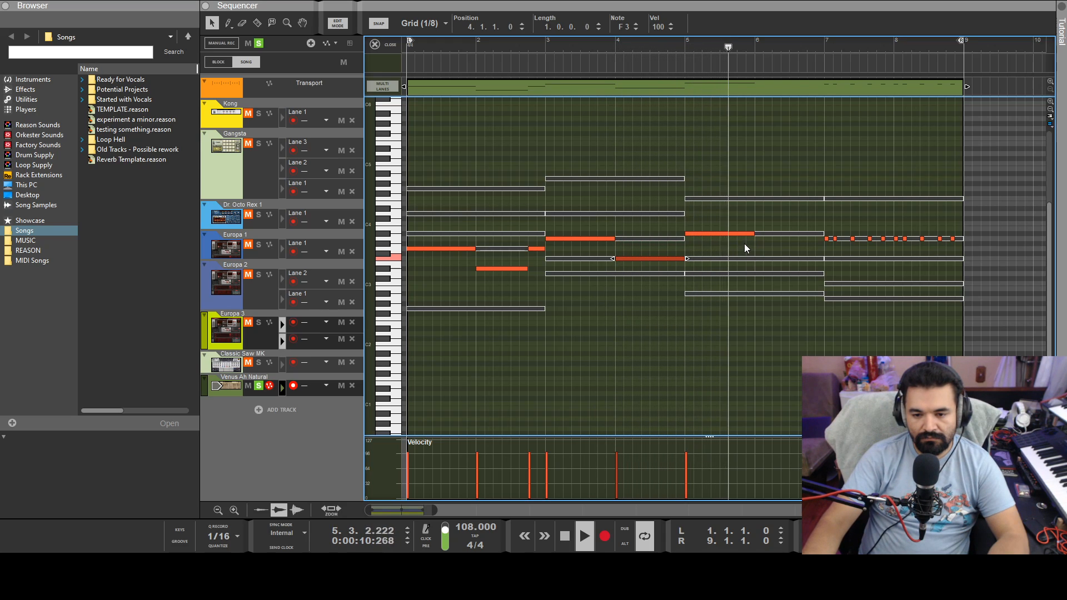
pyautogui.press('space')
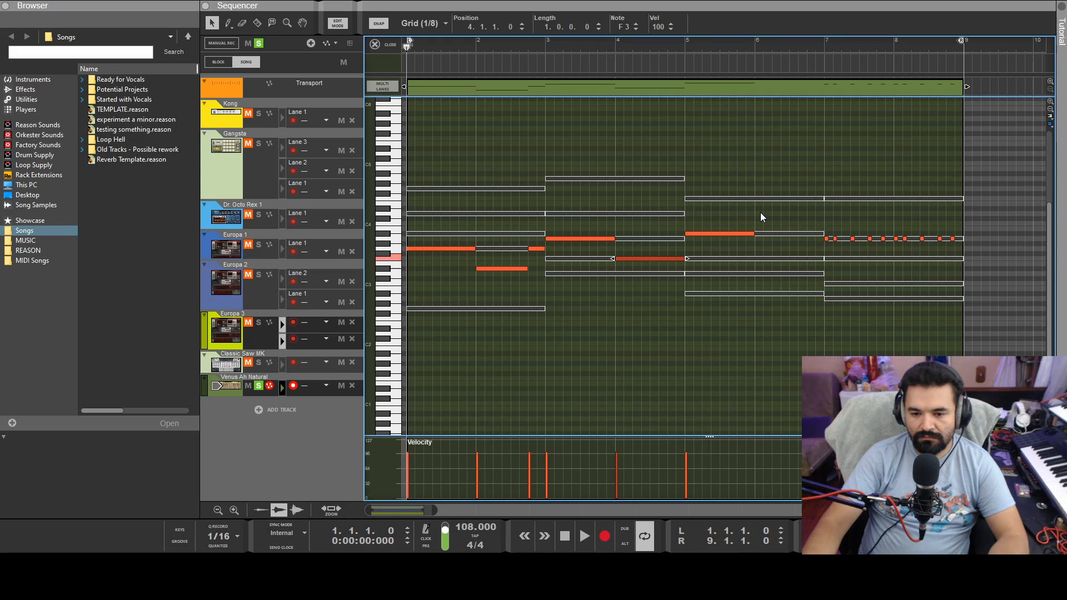
# - Draw a descending phrase in bar 6: a two-beat D#4 followed by one-beat D4 and C4 notes
pyautogui.moveTo(756, 213)
pyautogui.mouseDown()
pyautogui.moveTo(796, 211)
pyautogui.moveTo(787, 211)
pyautogui.mouseUp()
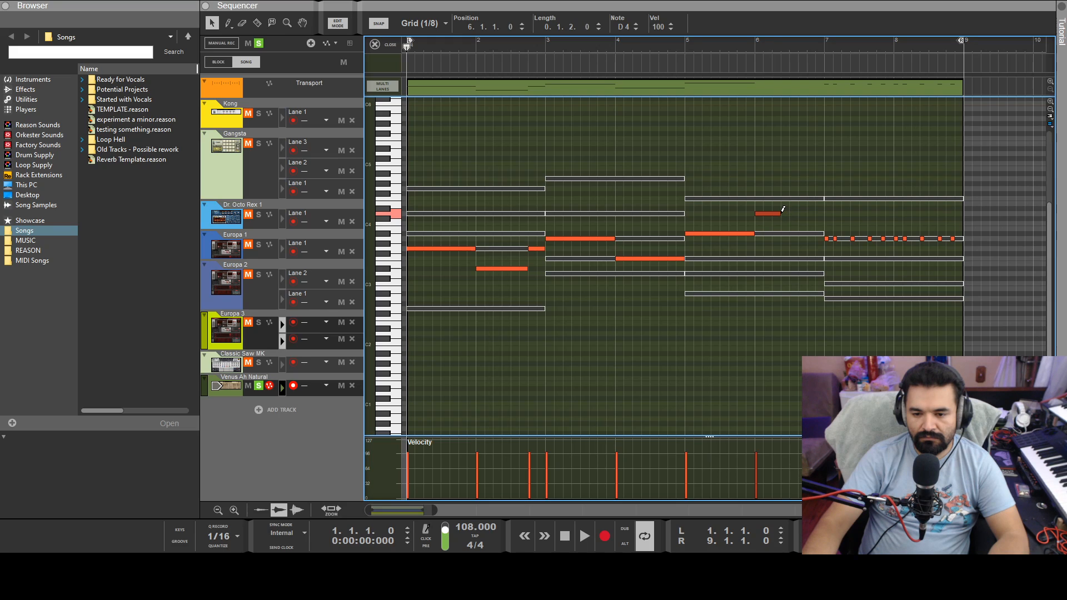
pyautogui.moveTo(787, 212); pyautogui.dragTo(789, 214)
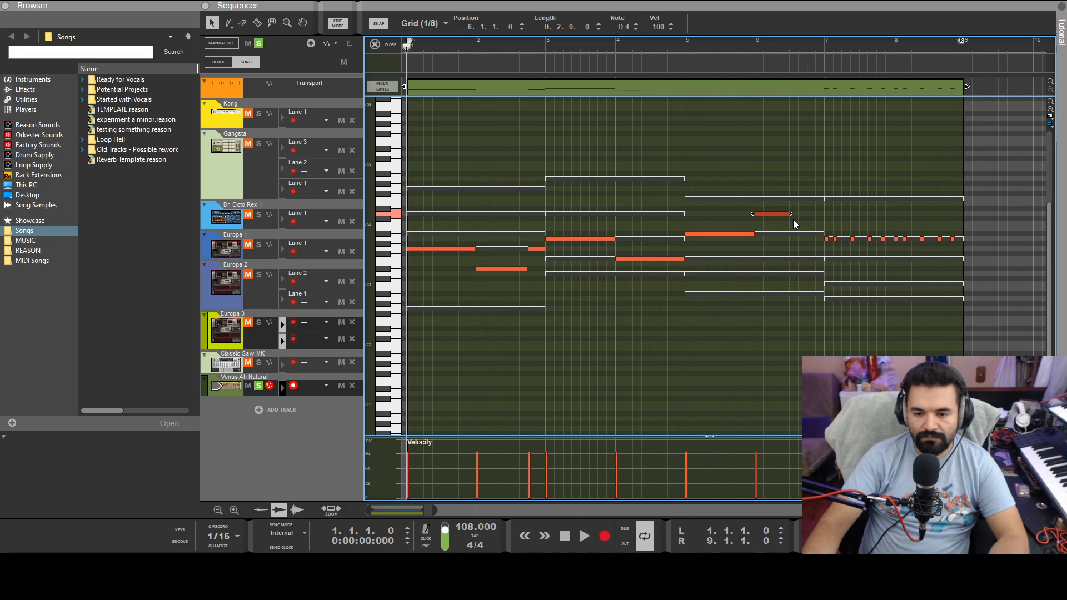
pyautogui.moveTo(779, 215); pyautogui.dragTo(800, 212)
pyautogui.click(811, 223)
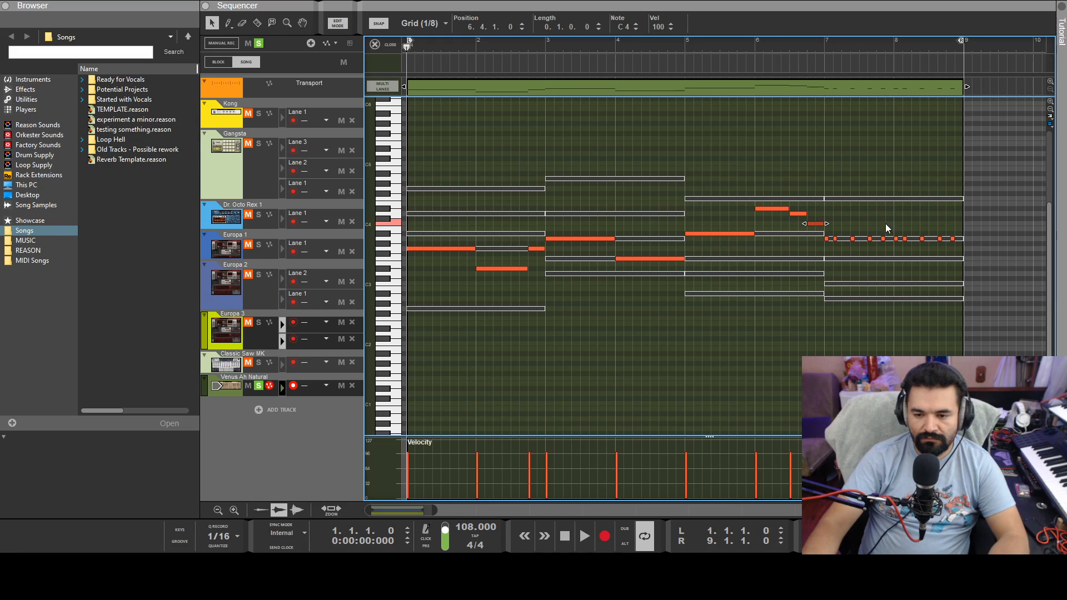
# - Delete the repeated notes in bars 7–8 except the first A3, extend it to two bars, and play the melody
pyautogui.moveTo(959, 222); pyautogui.dragTo(829, 259)
pyautogui.press('Delete')
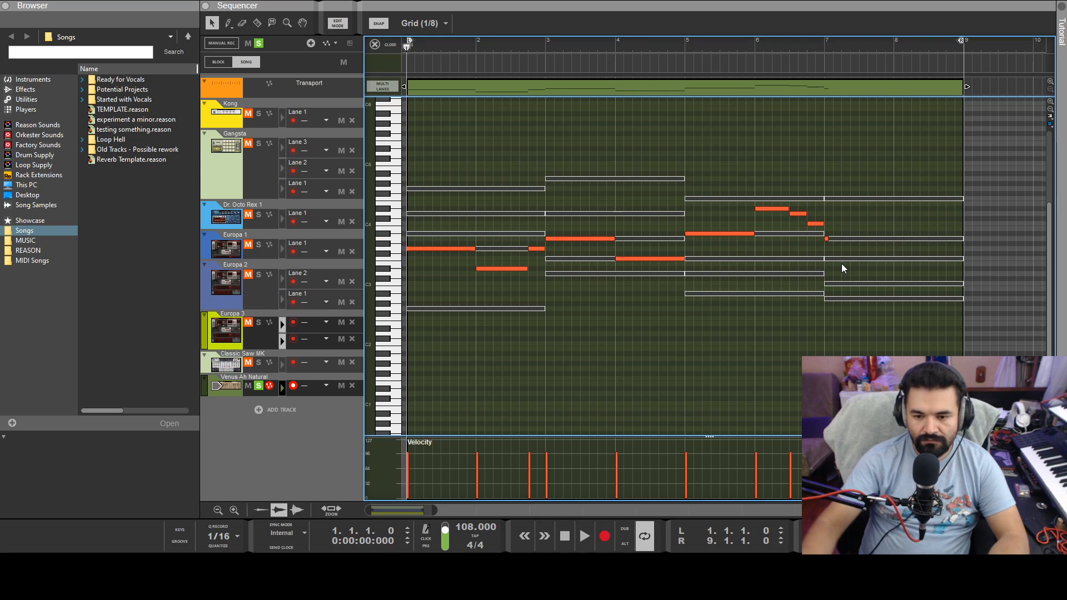
pyautogui.click(828, 240)
pyautogui.moveTo(832, 239); pyautogui.dragTo(965, 239)
pyautogui.press('space')
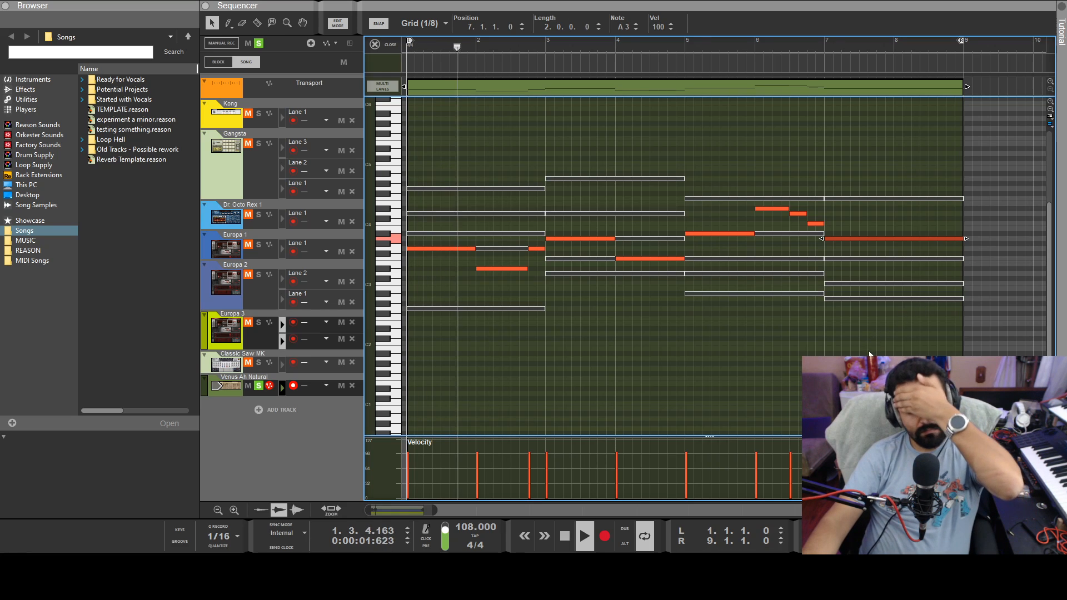
# - Leave the note editor, unsolo the Venus Ah Natural track, and play the full arrangement from the start
pyautogui.click(337, 23)
pyautogui.click(259, 387)
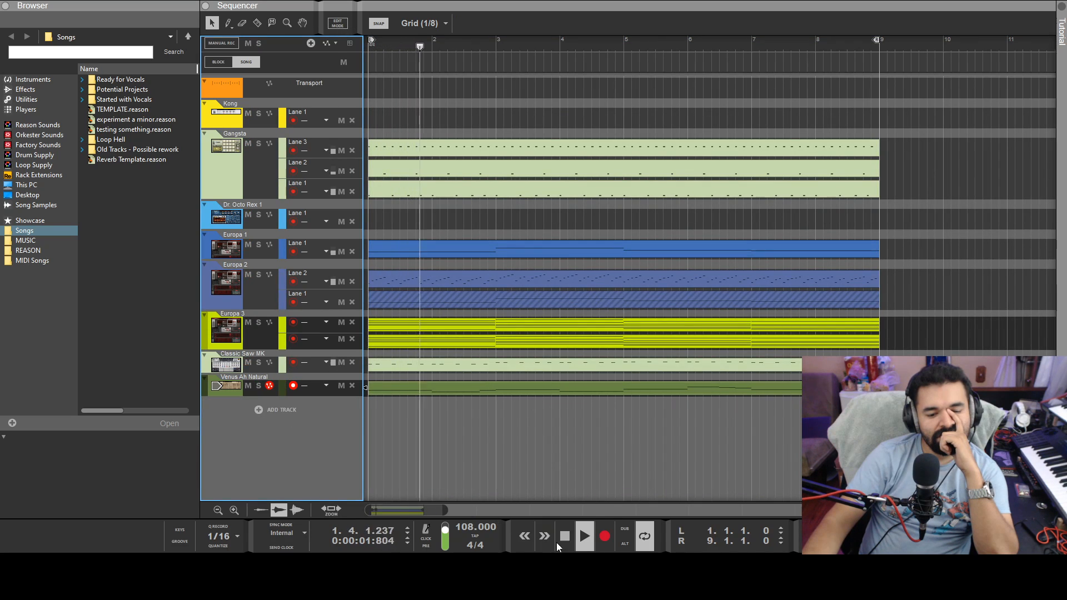
pyautogui.doubleClick(561, 541)
pyautogui.click(583, 538)
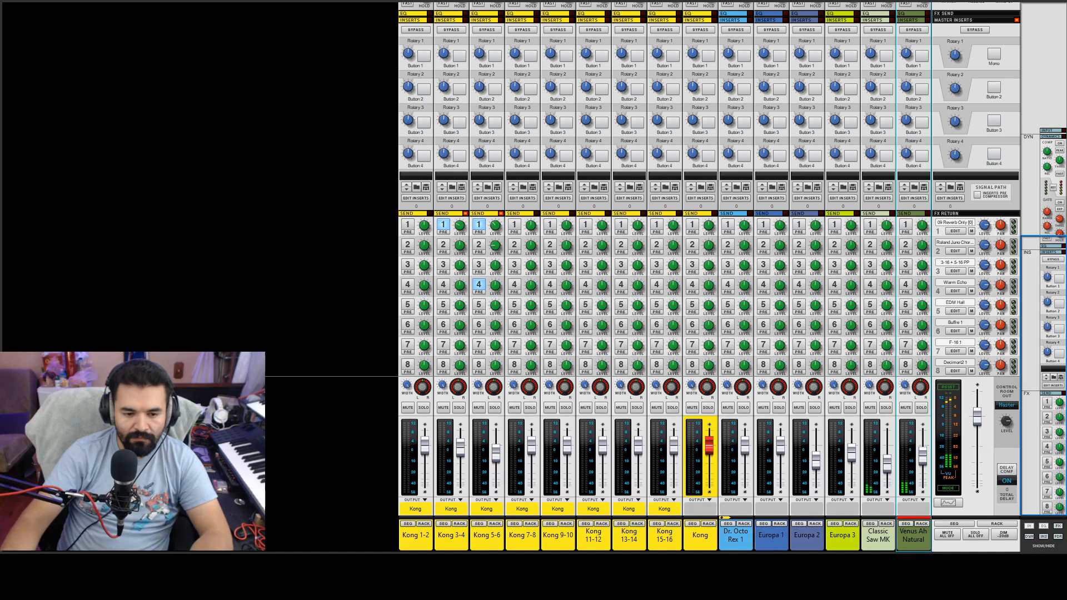
pyautogui.press('Up')
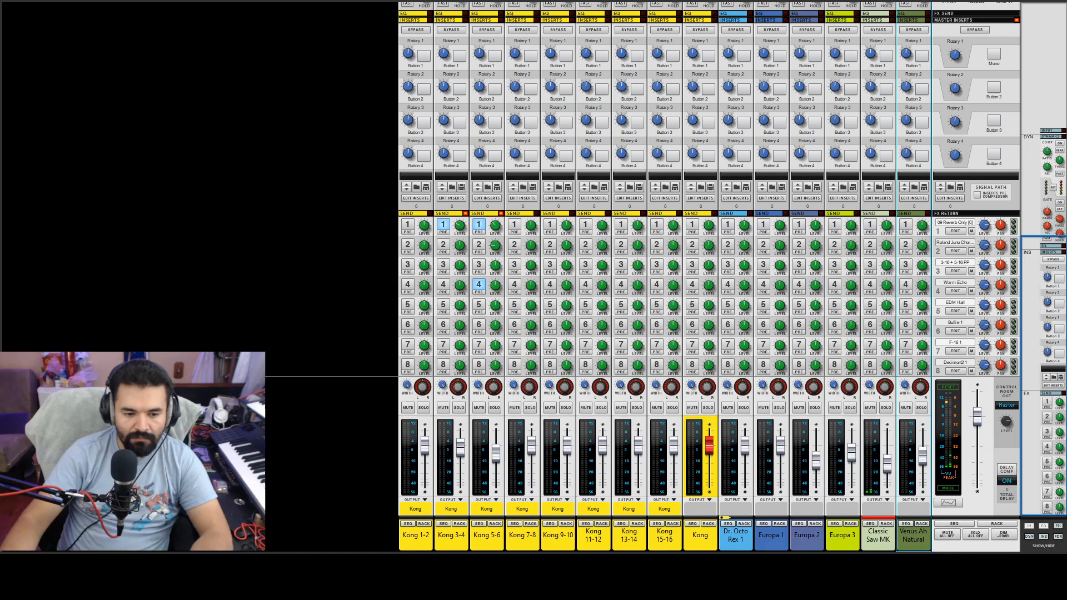
pyautogui.press('Up')
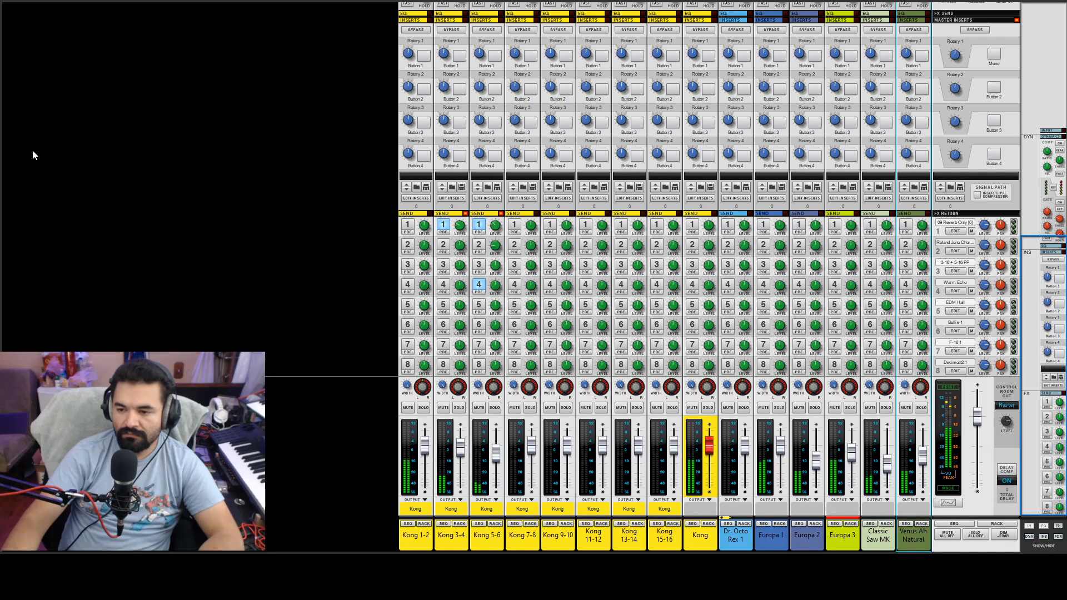
# - Return to the rack and search the factory sounds for "tamb"
pyautogui.press('F6')
pyautogui.click(64, 53)
pyautogui.write('tamb')
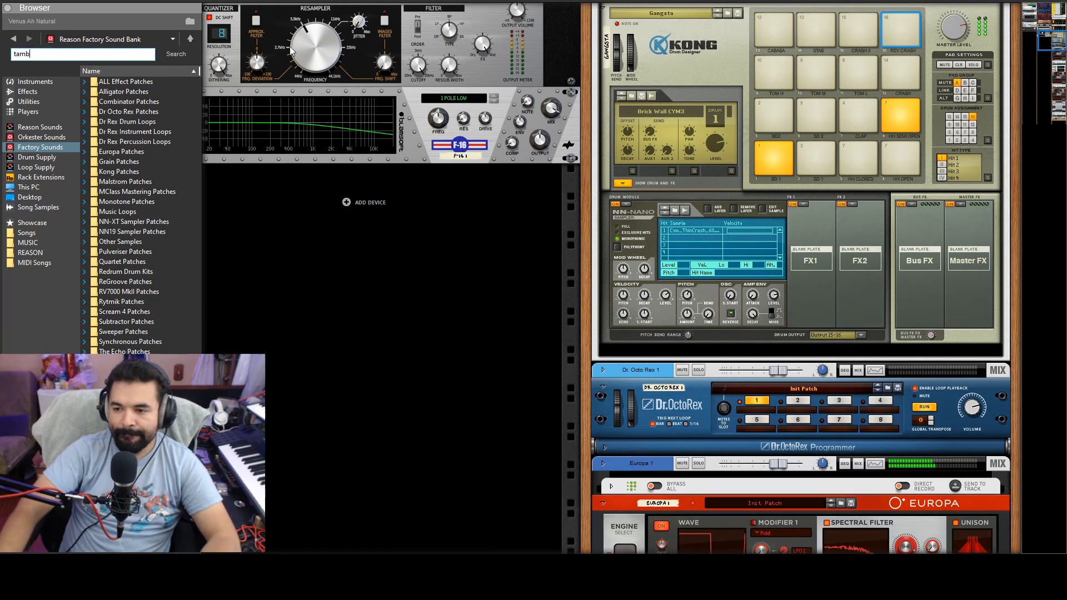
pyautogui.press('Return')
# - Load the Tamb_02b_085.rx2 loop into the Dr. Octo Rex and disable its loop playback
pyautogui.click(144, 225)
pyautogui.click(114, 243)
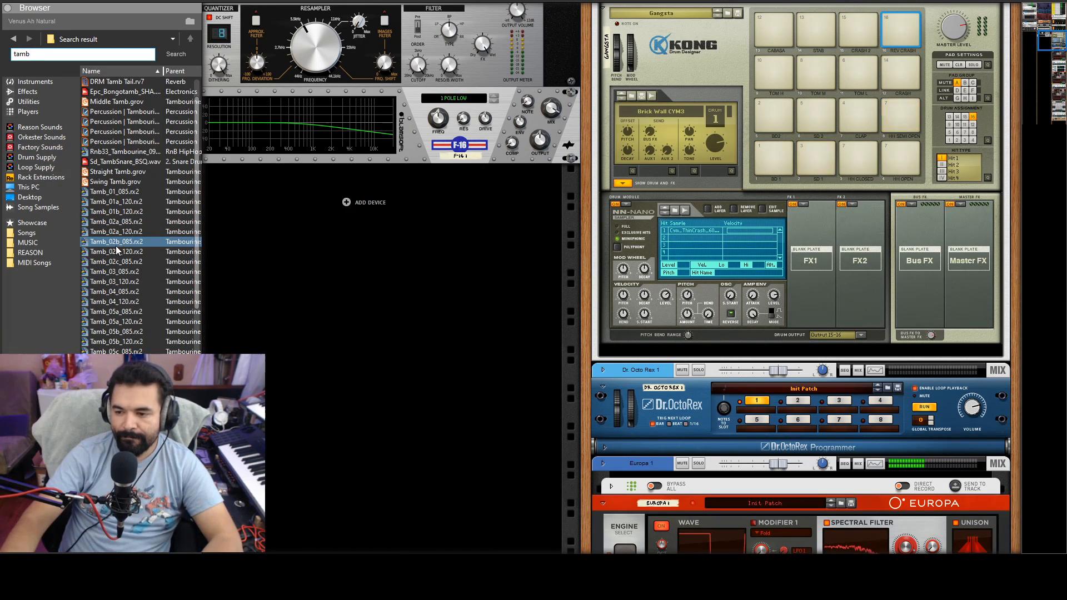
pyautogui.moveTo(739, 436); pyautogui.dragTo(741, 436)
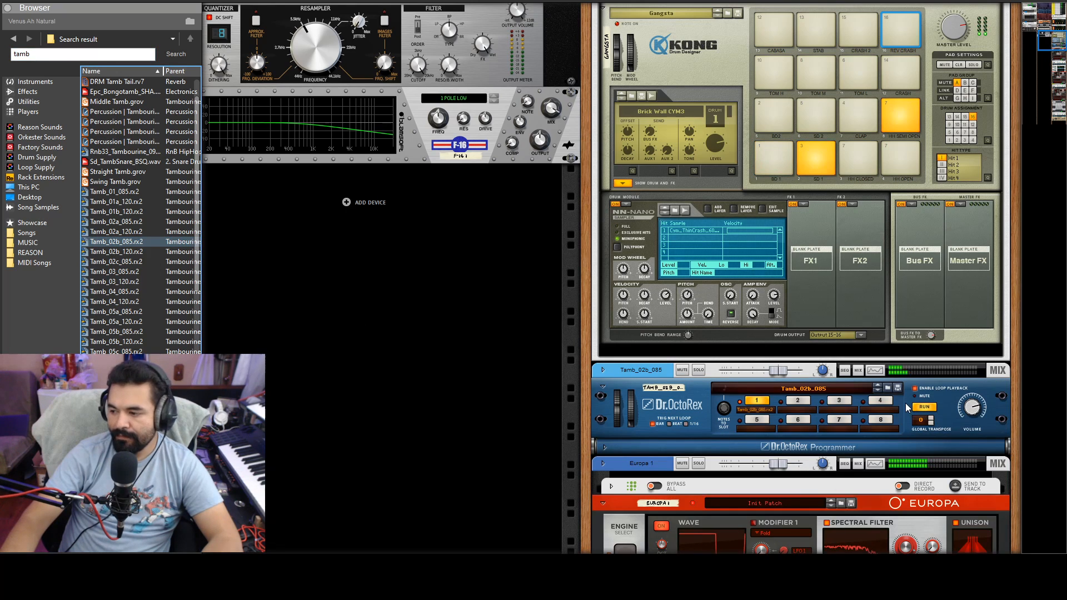
pyautogui.click(916, 389)
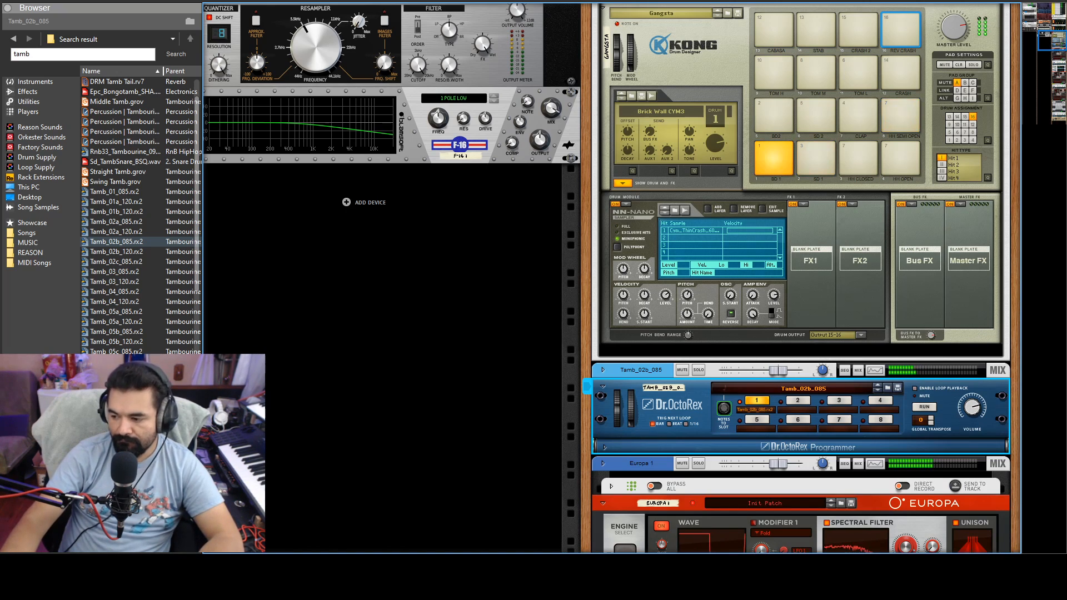
# - Lower the tambourine channel to about -7.3 dB in the main mixer and enable its FX1 send
pyautogui.press('F5')
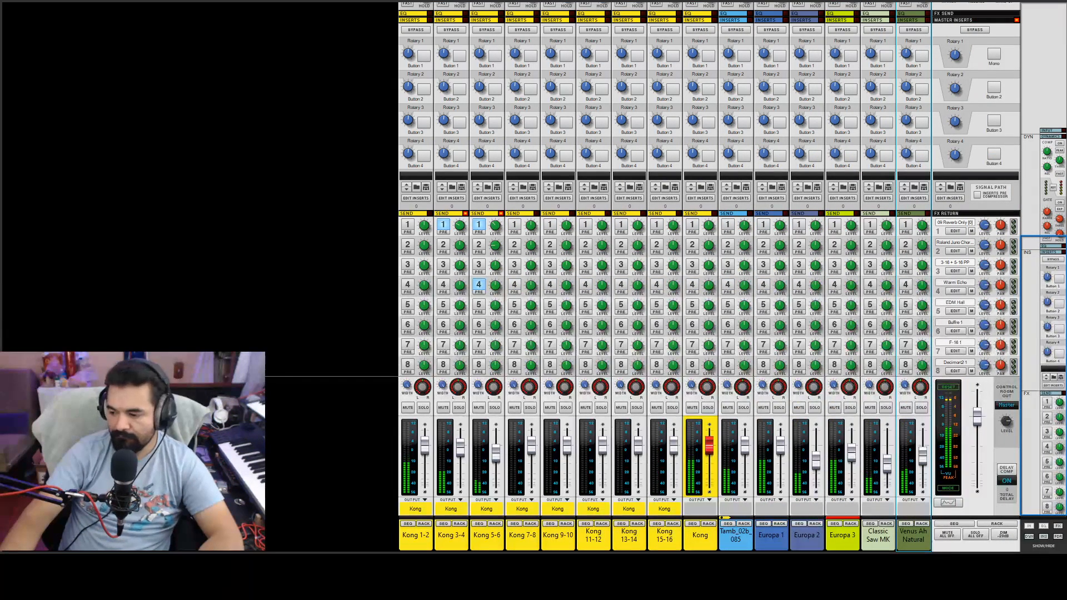
pyautogui.moveTo(744, 448)
pyautogui.mouseDown()
pyautogui.moveTo(746, 473)
pyautogui.moveTo(741, 465)
pyautogui.mouseUp()
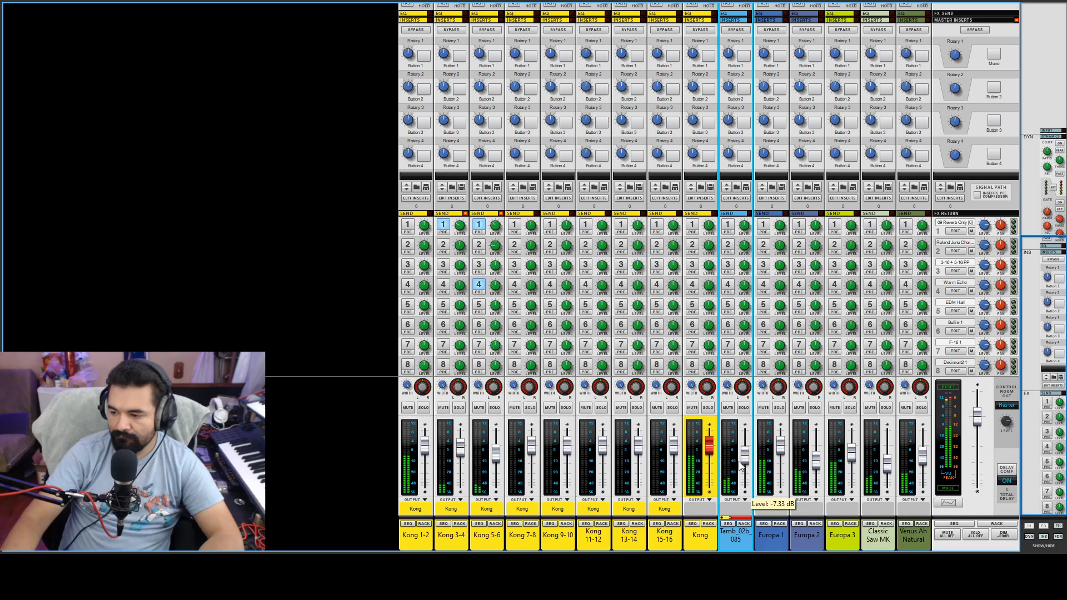
pyautogui.click(731, 224)
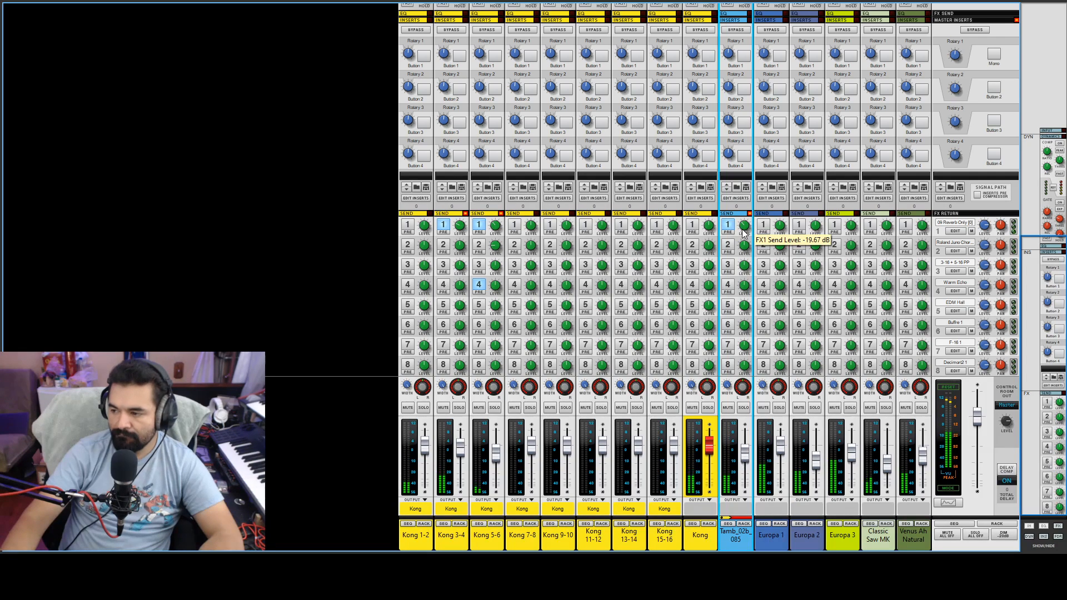
# - Open the Gangsta drum track's Lane 2 clip and duplicate all its snare hits onto the Clap row
pyautogui.click(449, 459)
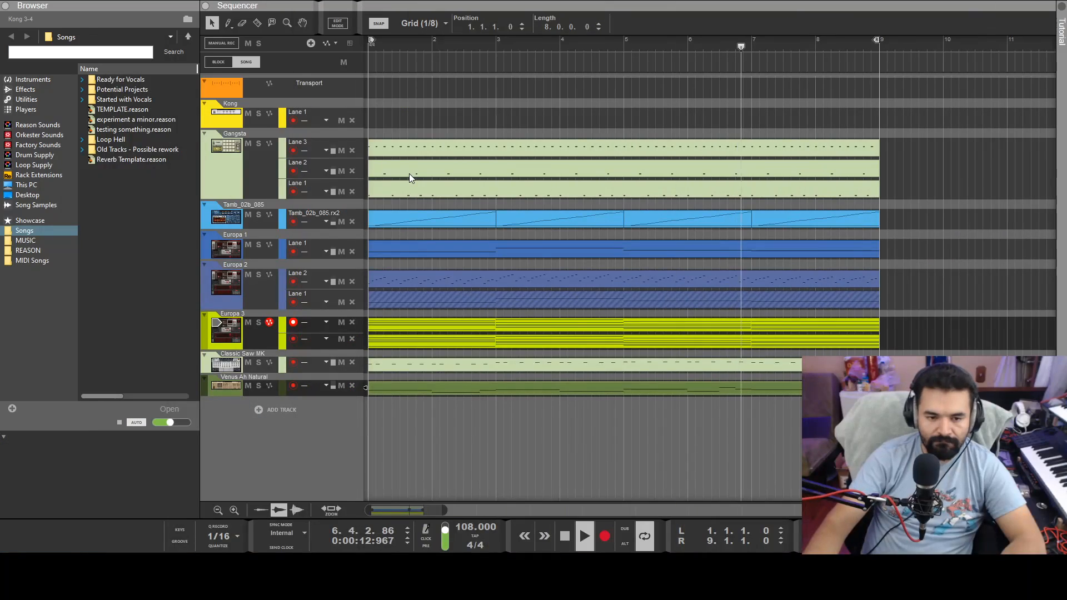
pyautogui.doubleClick(409, 177)
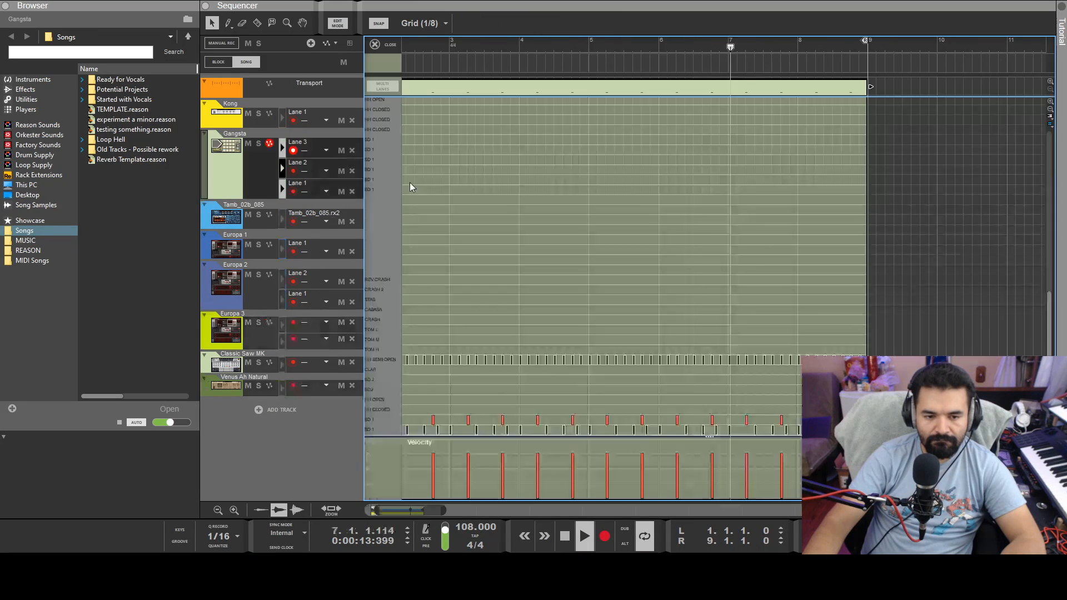
pyautogui.click(390, 420)
pyautogui.moveTo(435, 424); pyautogui.dragTo(434, 373)
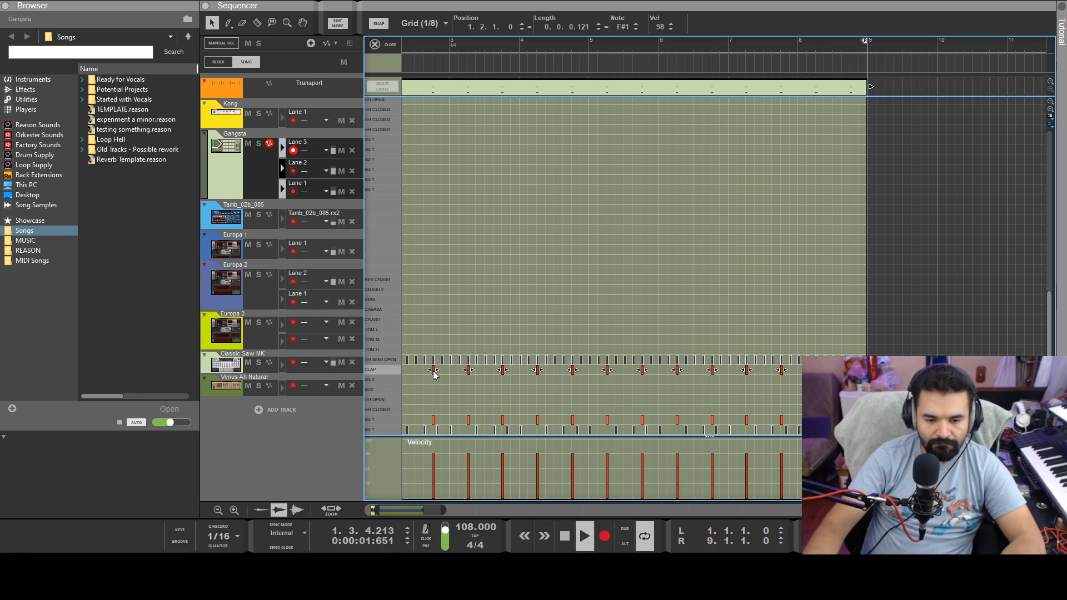
pyautogui.moveTo(398, 510); pyautogui.dragTo(357, 506)
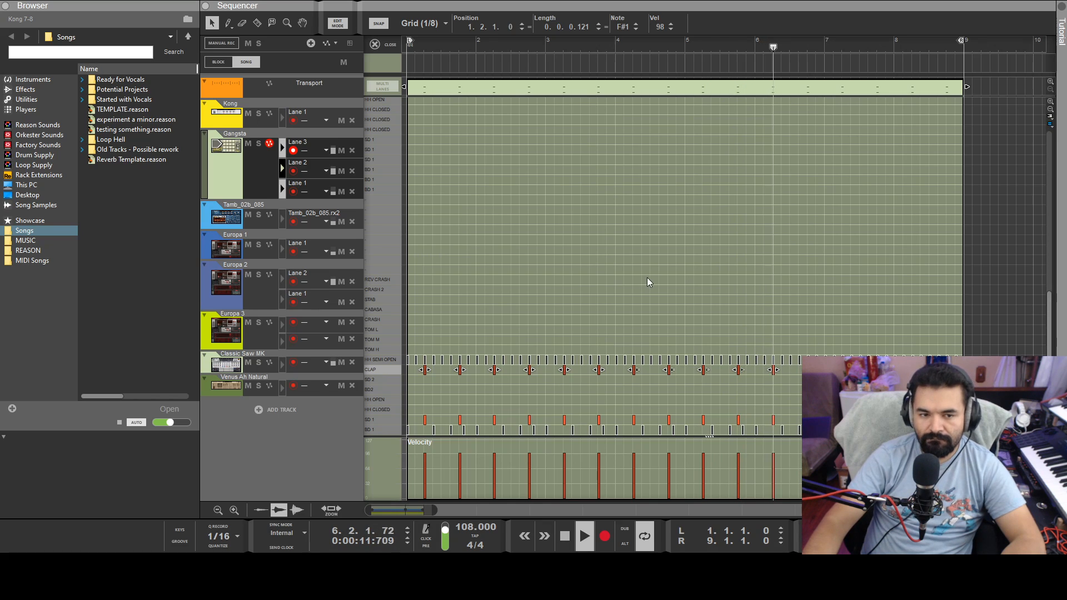
# - Close the clip editor, stop playback and copy every track's eight-bar clips to start at bar 9
pyautogui.click(339, 25)
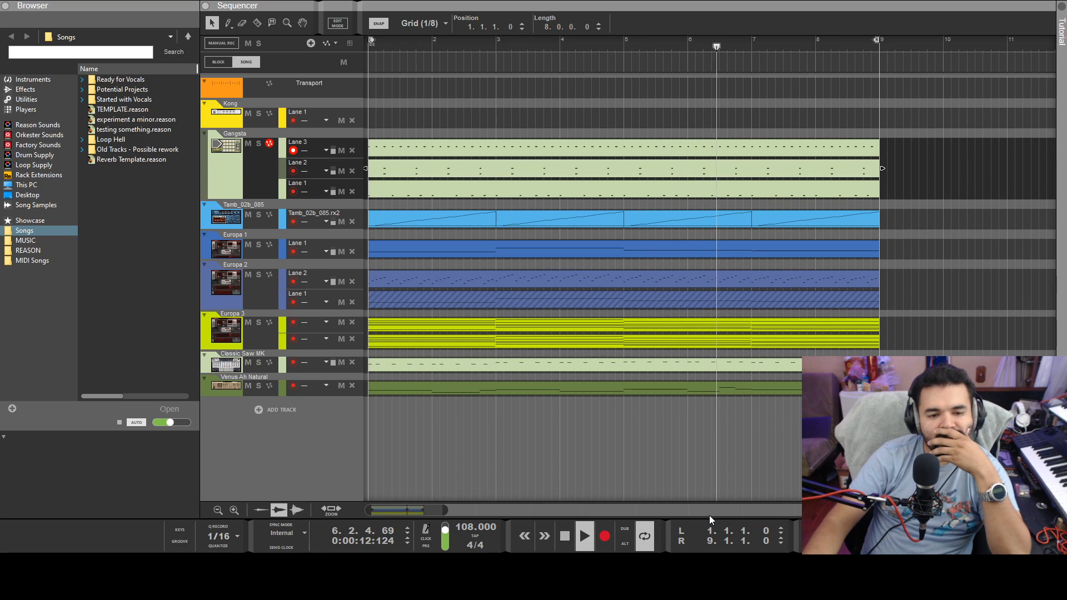
pyautogui.doubleClick(562, 544)
pyautogui.moveTo(921, 139); pyautogui.dragTo(375, 457)
pyautogui.moveTo(406, 258); pyautogui.dragTo(899, 276)
pyautogui.click(655, 464)
pyautogui.moveTo(440, 512); pyautogui.dragTo(637, 490)
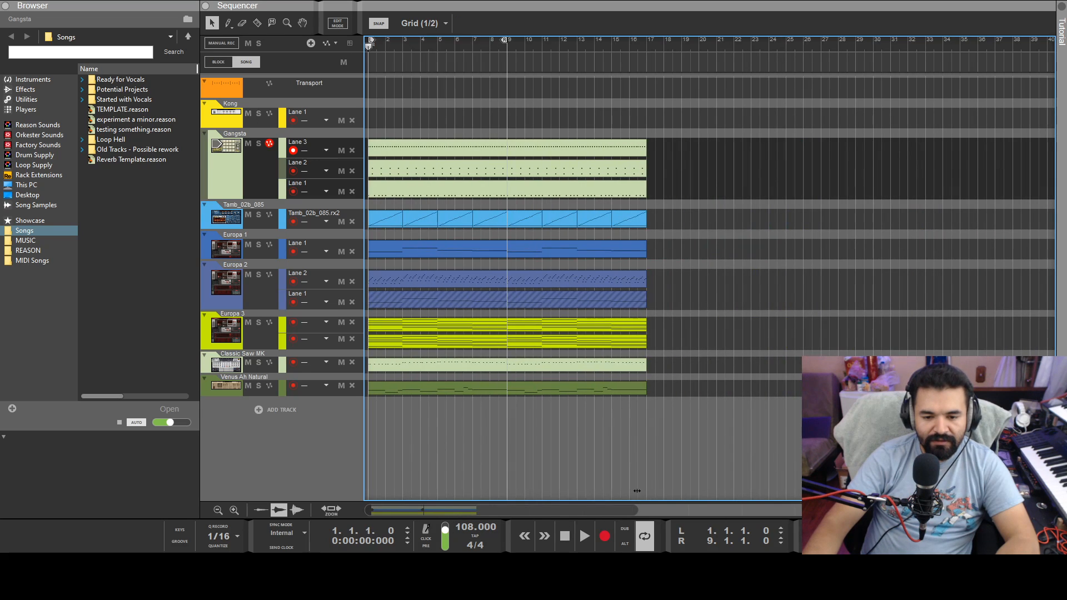
pyautogui.doubleClick(532, 174)
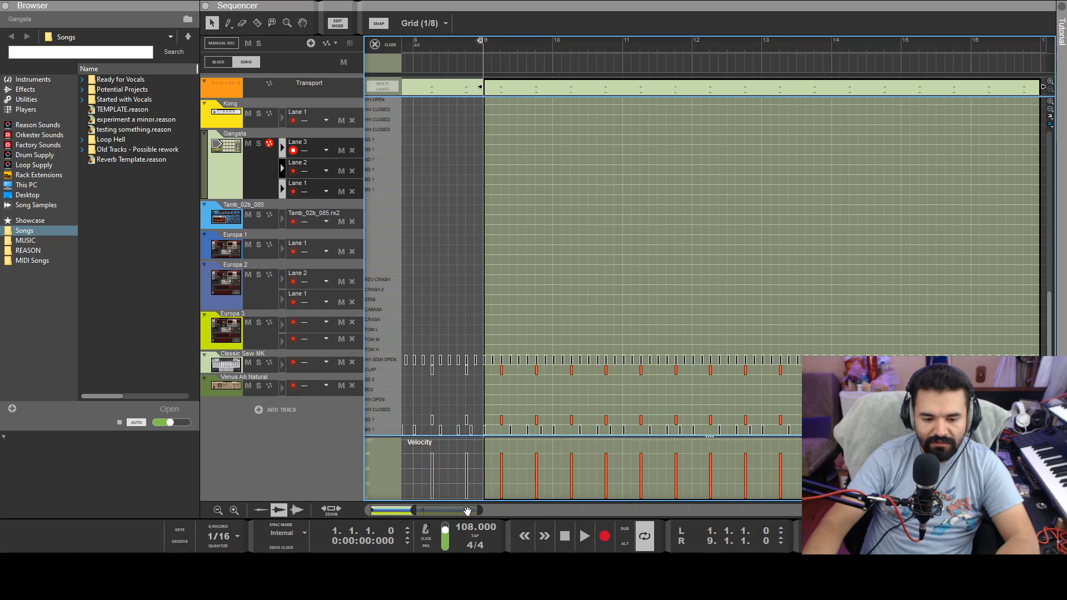
pyautogui.moveTo(470, 511); pyautogui.dragTo(475, 512)
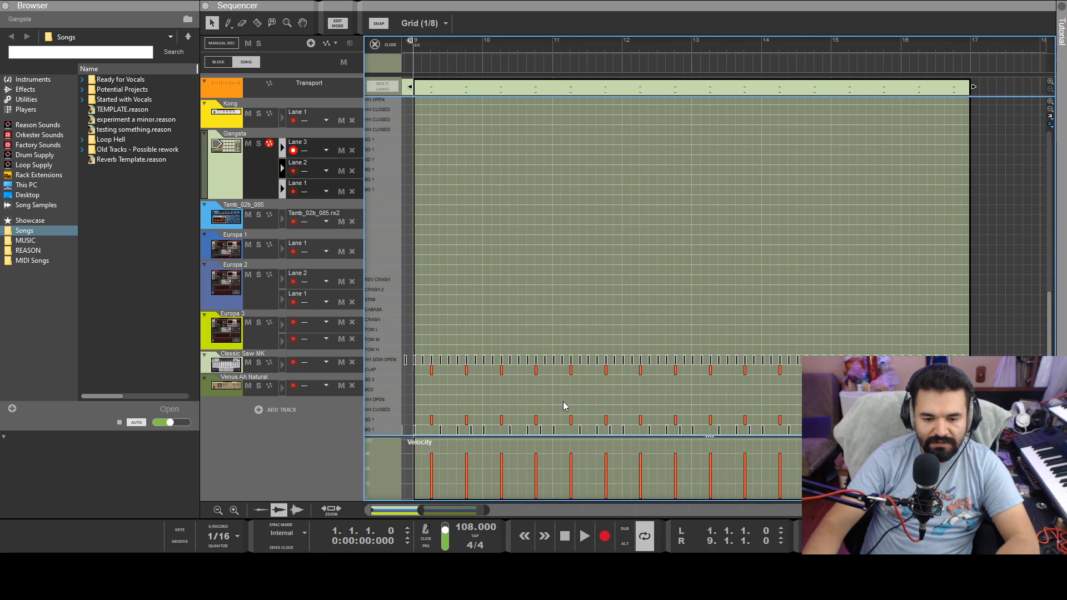
pyautogui.click(339, 24)
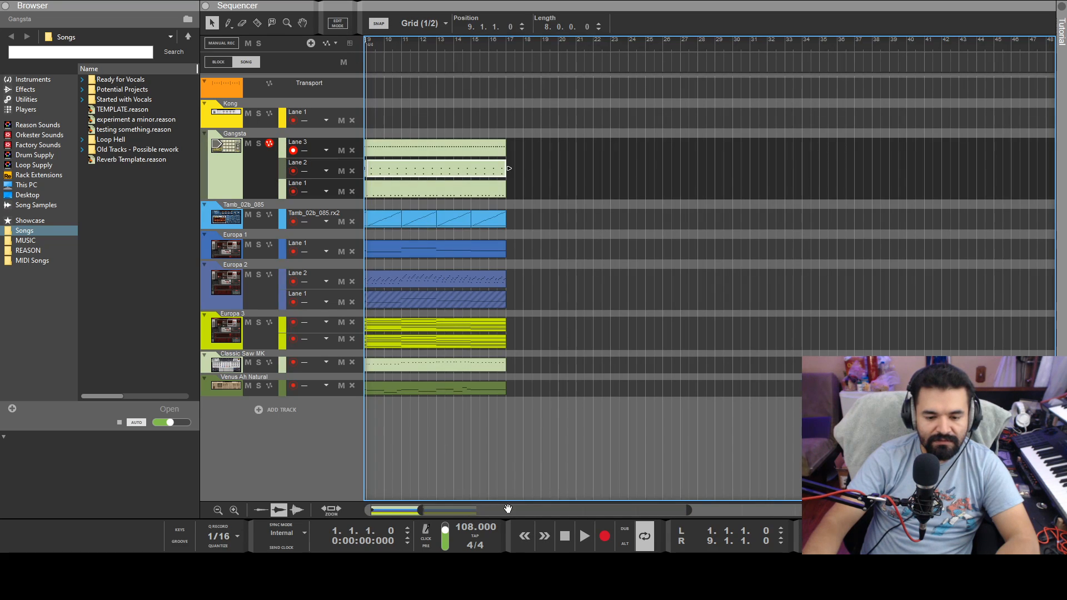
# - Add a fourth note lane to the Gangsta track and create one-bar clips on it at bars 8 and 9
pyautogui.press(',')
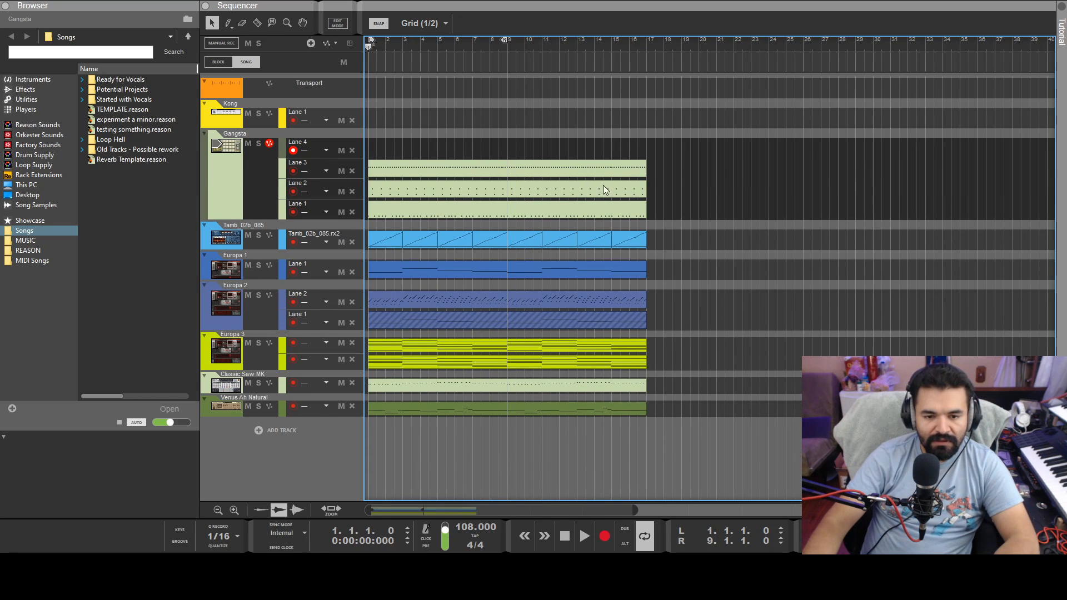
pyautogui.doubleClick(498, 148)
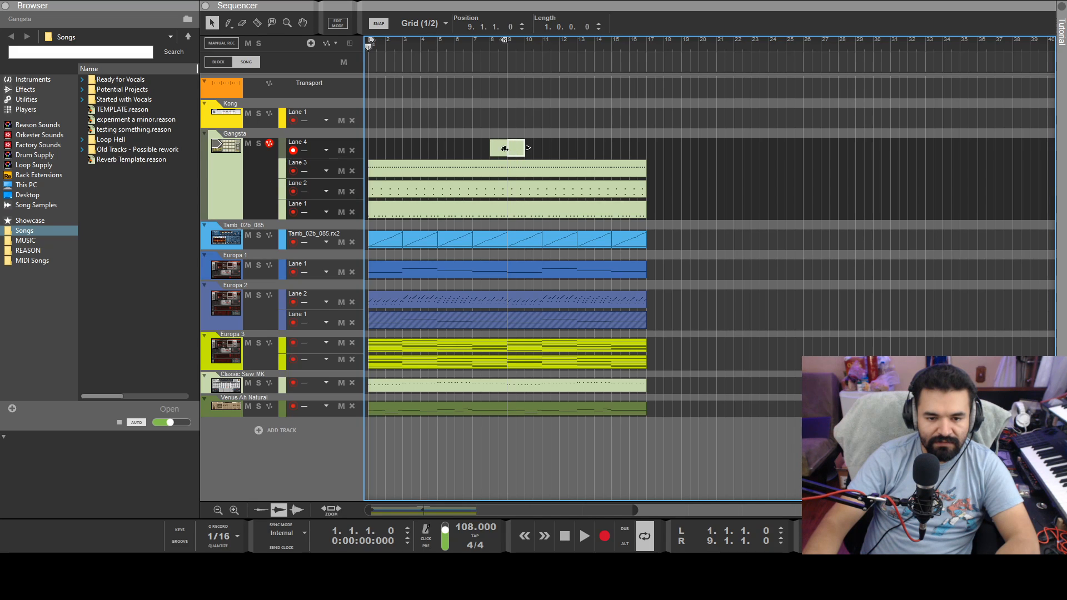
# - In the new one-bar clips, place a REV CRASH hit at 8.3.1 and a CRASH hit at 9.1.1
pyautogui.doubleClick(498, 153)
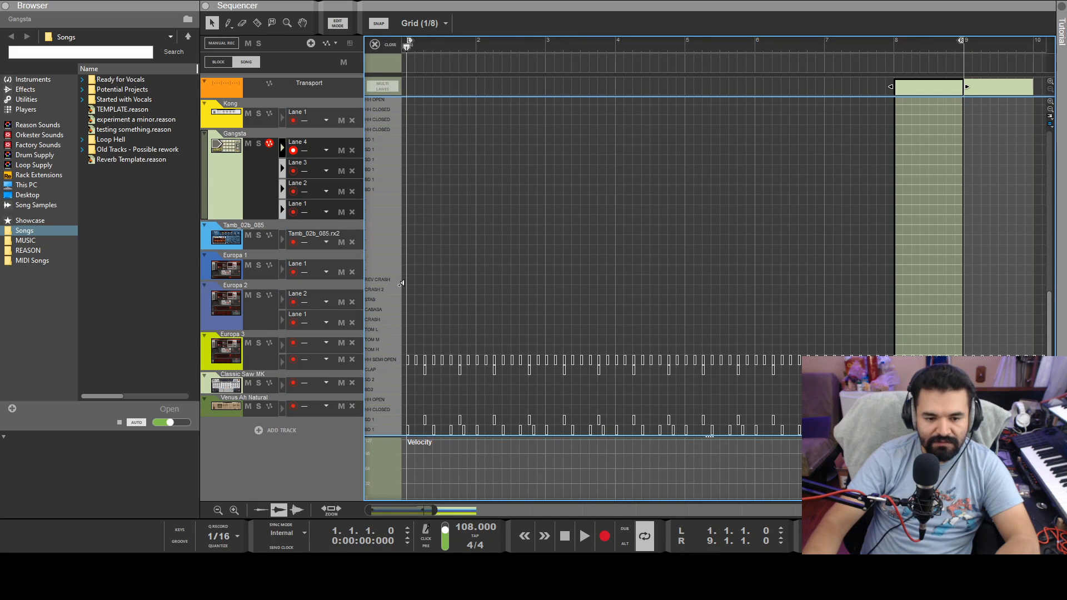
pyautogui.click(933, 290)
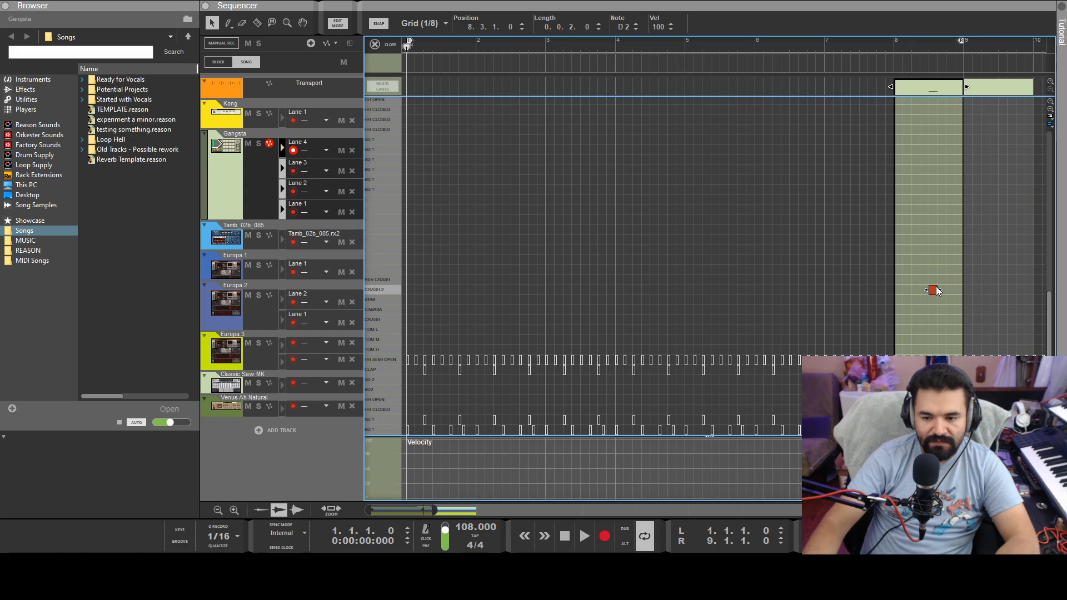
pyautogui.moveTo(937, 290); pyautogui.dragTo(934, 282)
pyautogui.click(980, 318)
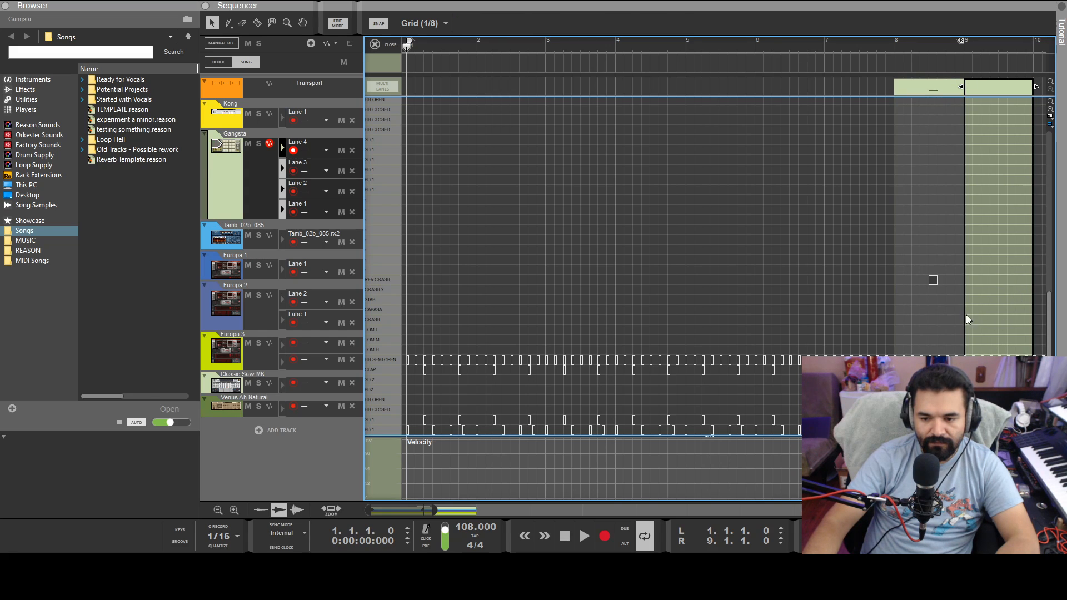
pyautogui.click(968, 320)
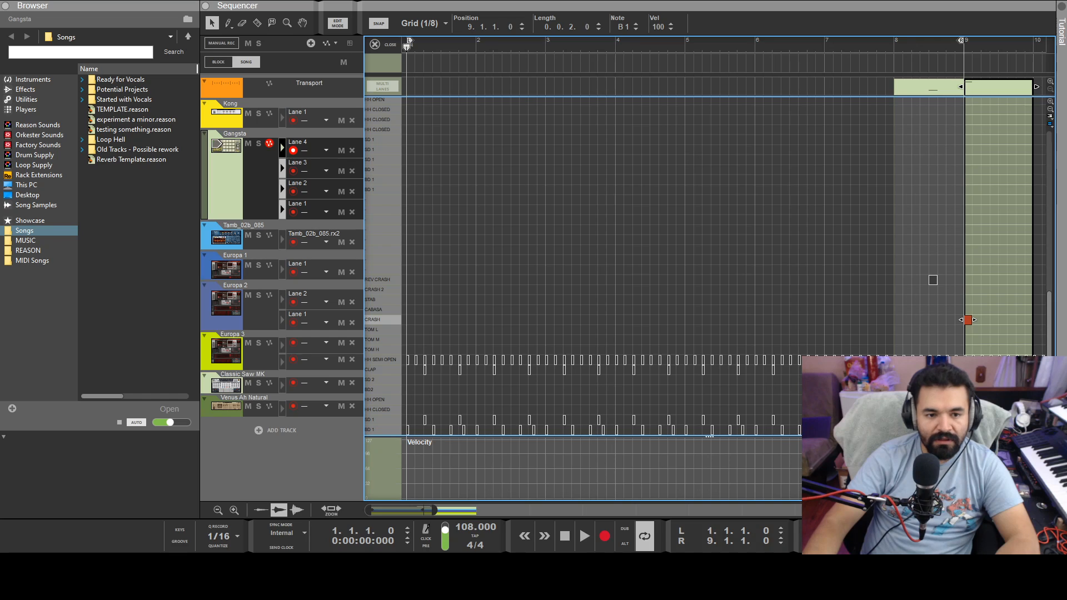
# - Close the clip editor and copy the one-bar crash clip on Gangsta Lane 4 to bars 11, 13 and 15
pyautogui.click(338, 23)
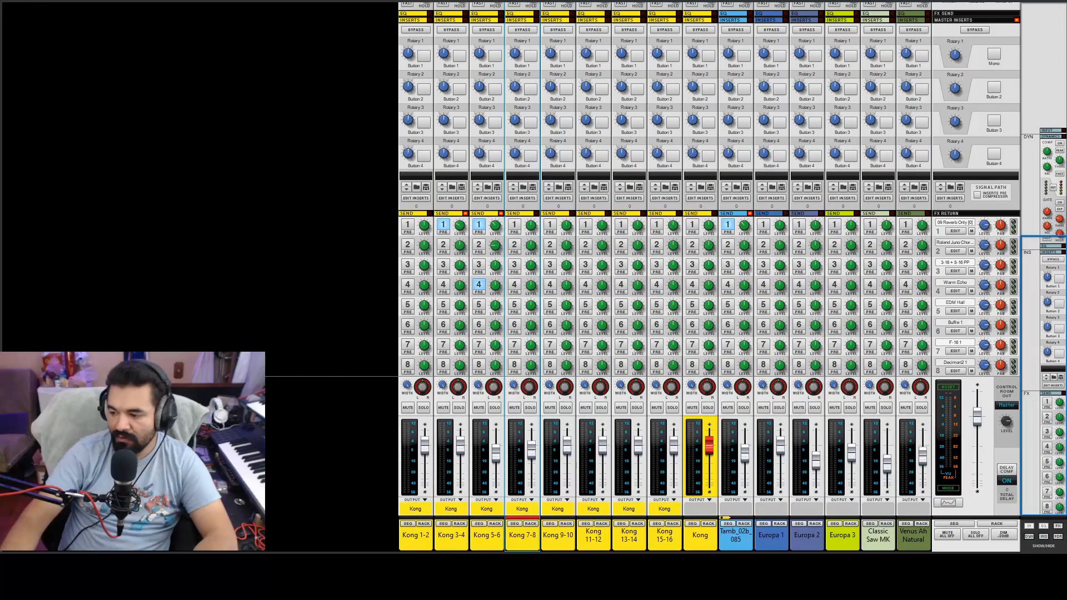
pyautogui.click(676, 241)
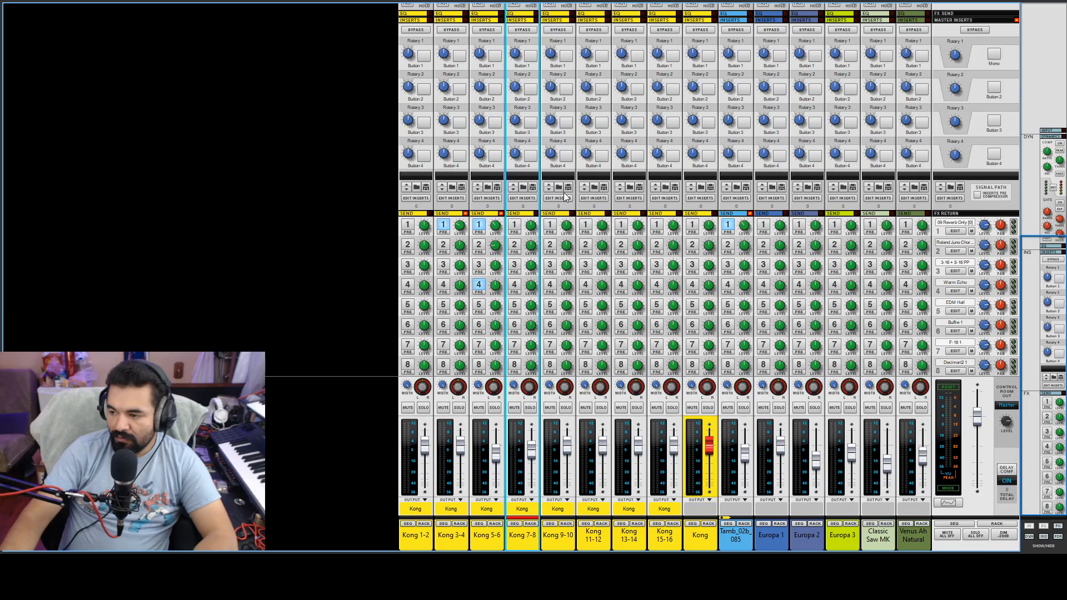
pyautogui.click(671, 232)
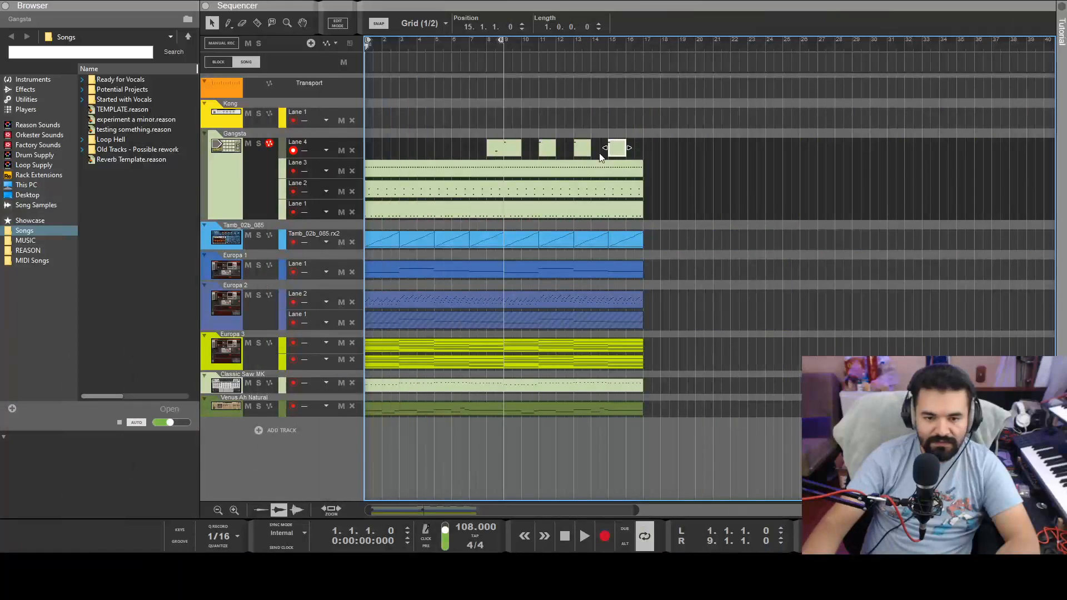
# - Open Gangsta Lane 2's second clip and copy the 10.4 clap and snare pair to 10.4.2 and 10.4.4
pyautogui.doubleClick(511, 149)
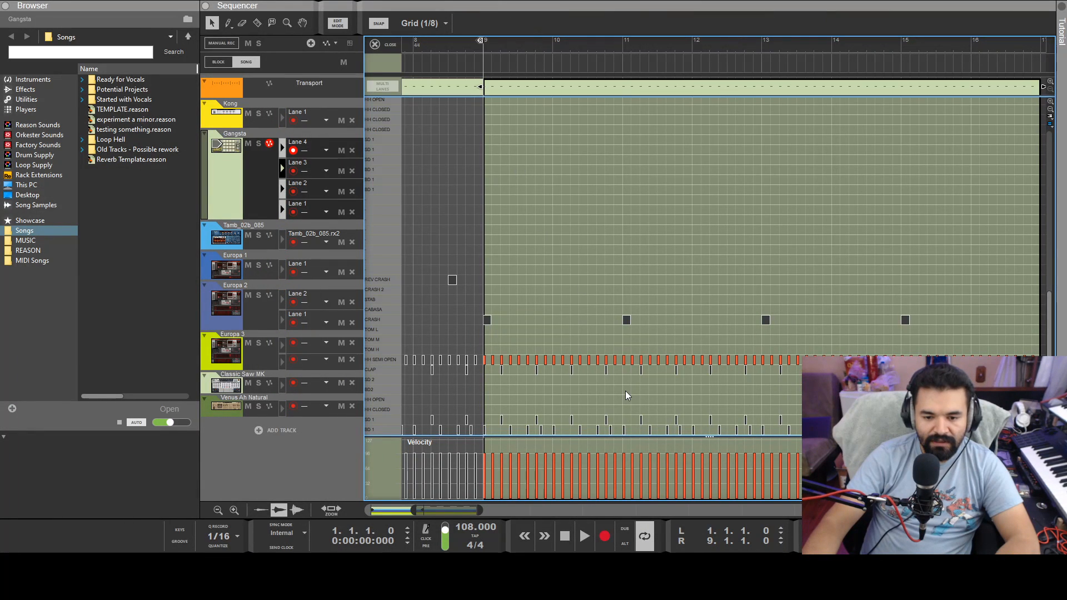
pyautogui.click(571, 371)
pyautogui.moveTo(615, 356); pyautogui.dragTo(597, 436)
pyautogui.scroll(6, 599, 436)
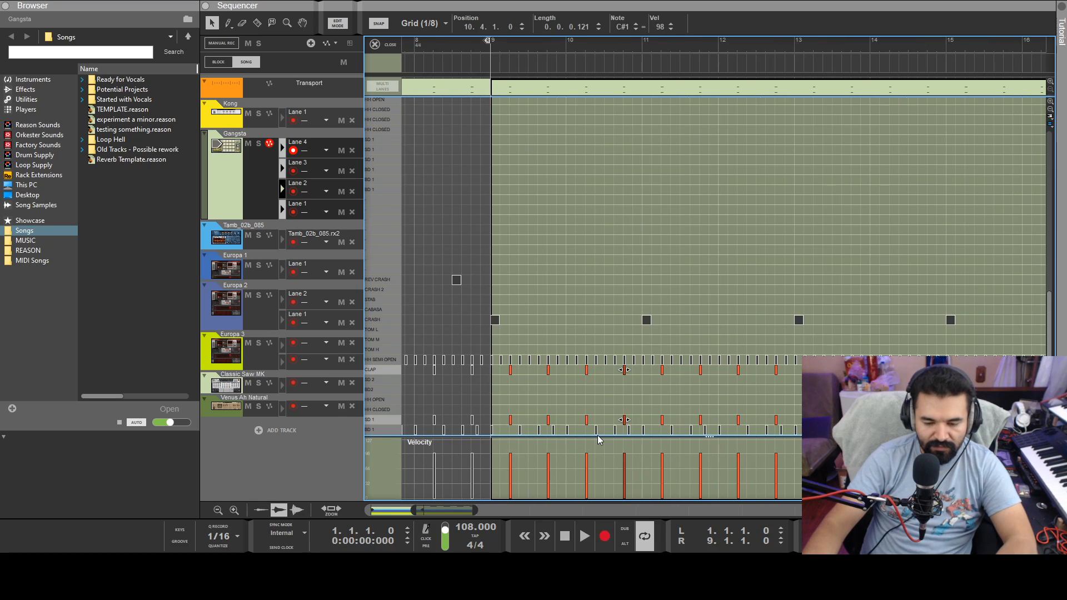
pyautogui.scroll(4, 569, 466)
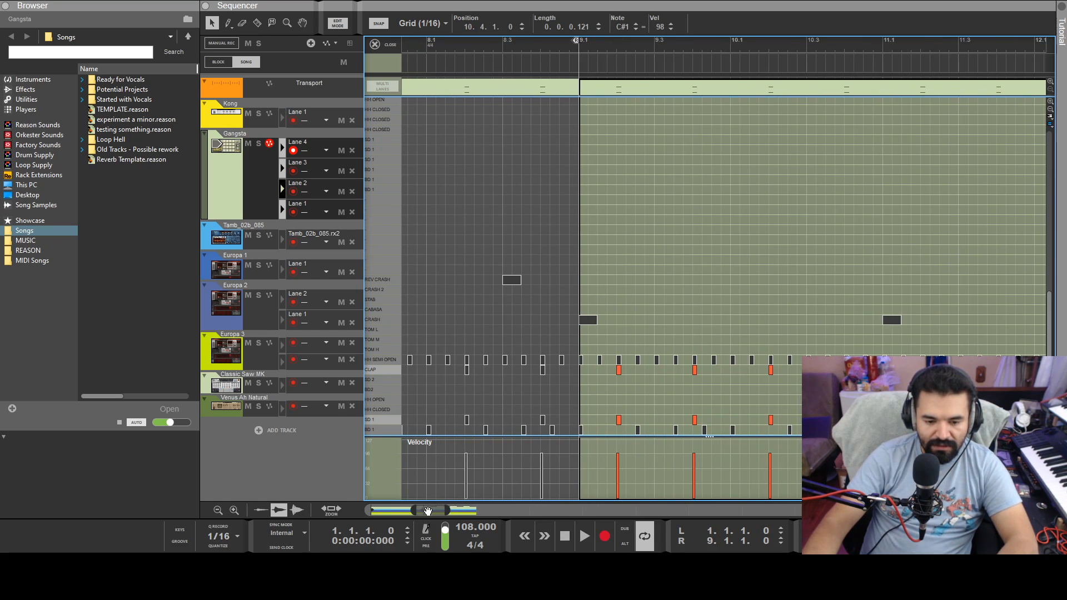
pyautogui.moveTo(429, 510); pyautogui.dragTo(444, 514)
pyautogui.scroll(4, 447, 507)
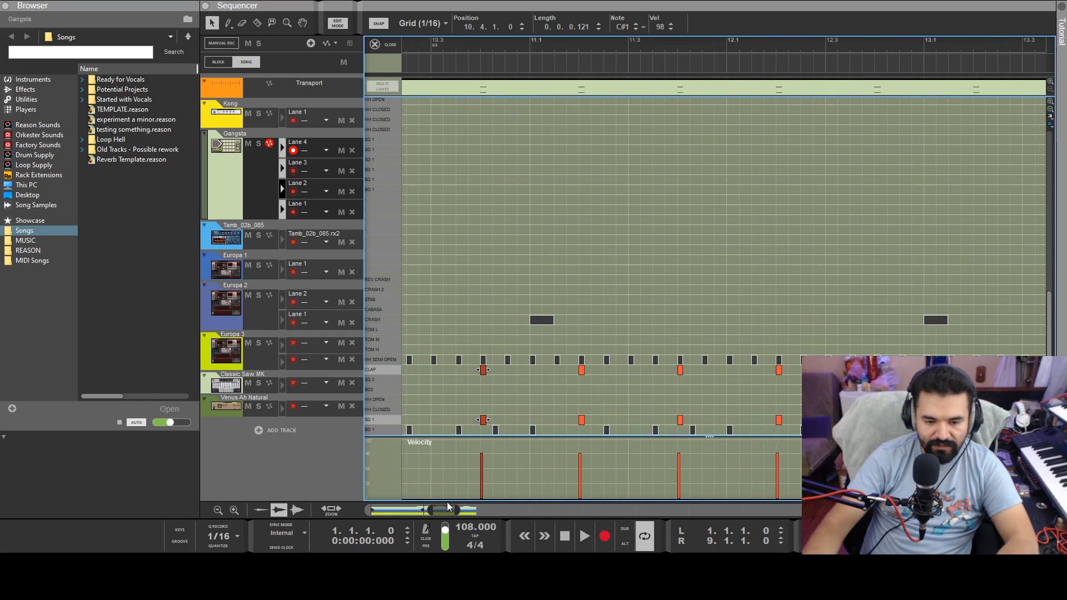
pyautogui.moveTo(537, 337); pyautogui.dragTo(567, 427)
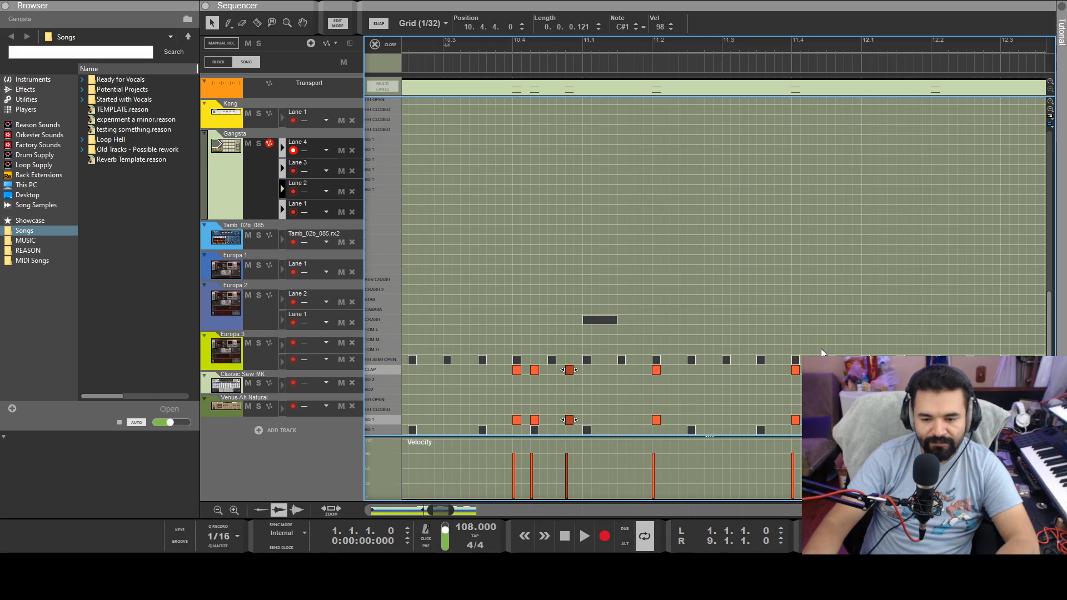
# - Copy the clap and snare pair as fills at 12.4.2, 12.4.3 and 12.4.4, and at 14.4.2 and 14.4.4
pyautogui.moveTo(442, 510); pyautogui.dragTo(453, 510)
pyautogui.moveTo(634, 335); pyautogui.dragTo(642, 425)
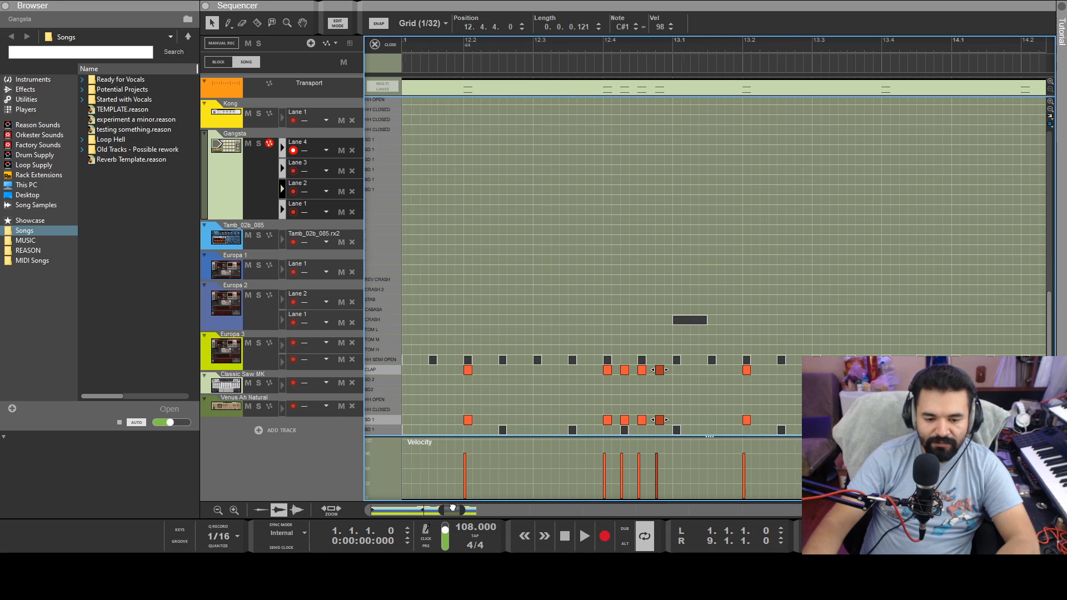
pyautogui.moveTo(448, 510); pyautogui.dragTo(464, 510)
pyautogui.moveTo(620, 340); pyautogui.dragTo(630, 425)
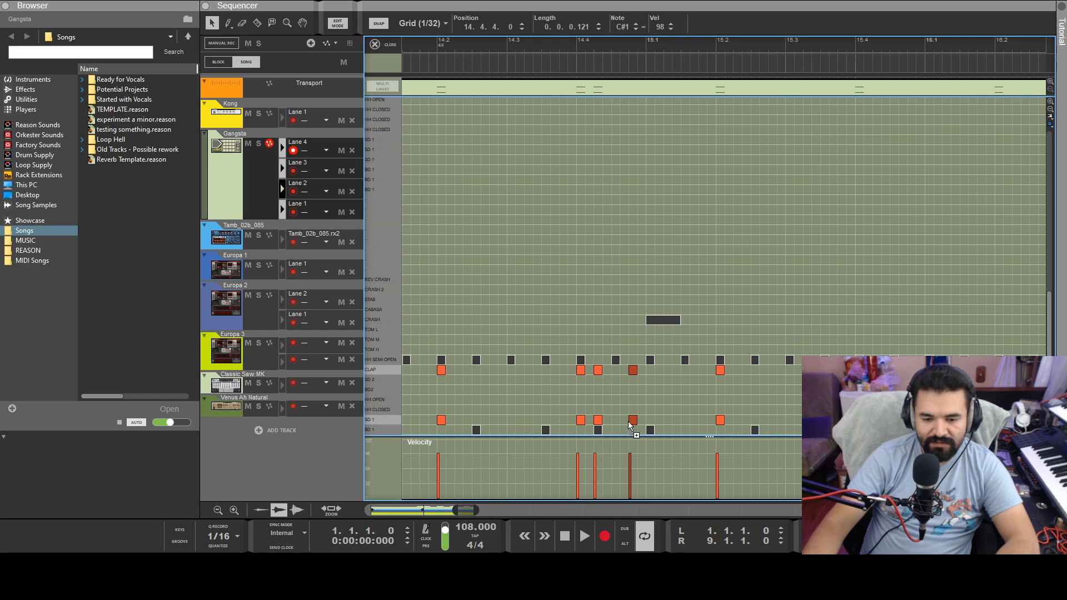
# - Add a clap and snare roll at the end of bar 16 and trim the clip to end at bar 17
pyautogui.moveTo(465, 510); pyautogui.dragTo(475, 511)
pyautogui.moveTo(817, 343); pyautogui.dragTo(826, 421)
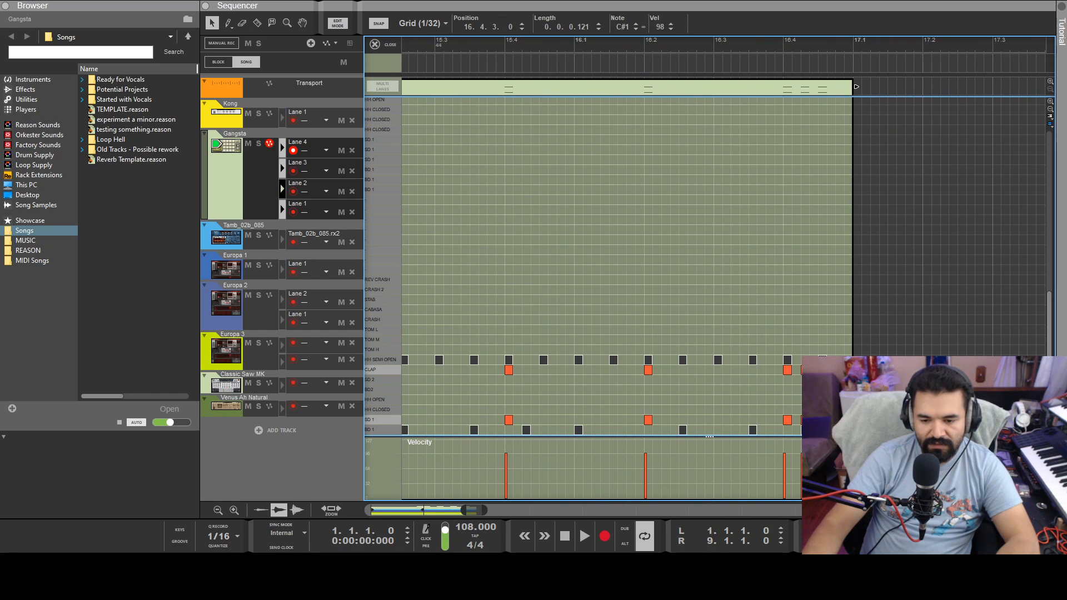
pyautogui.hotkey('ctrl', 'd')
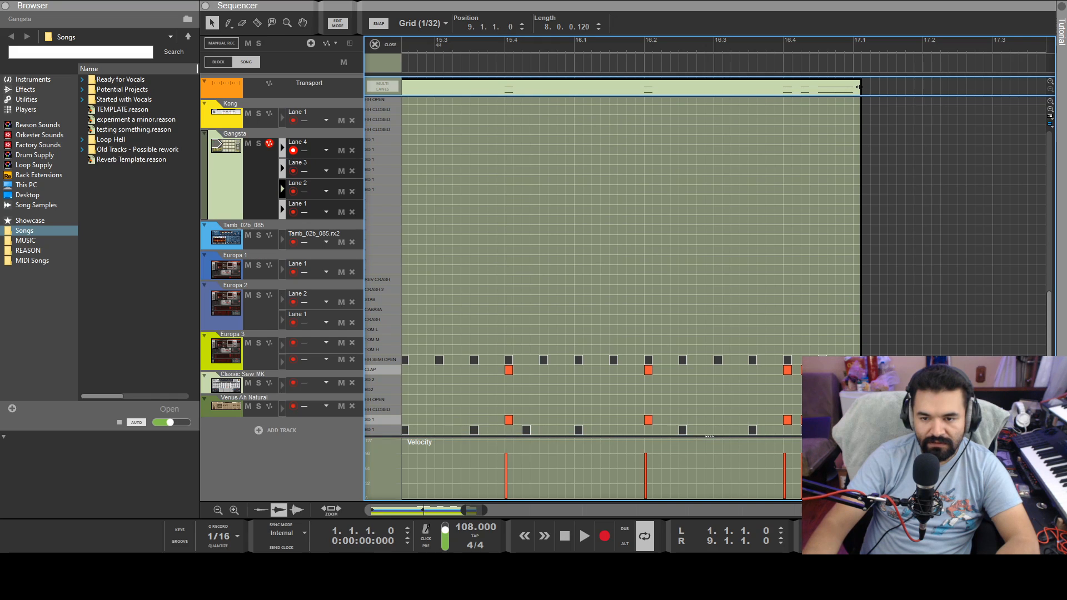
pyautogui.moveTo(858, 87); pyautogui.dragTo(852, 87)
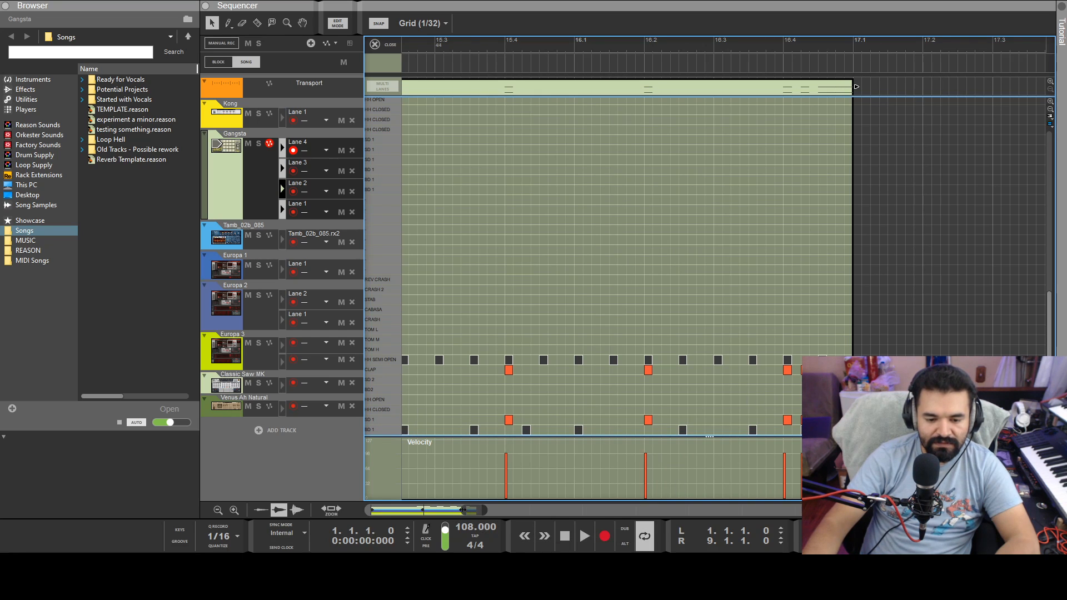
pyautogui.moveTo(463, 510); pyautogui.dragTo(485, 509)
pyautogui.click(340, 25)
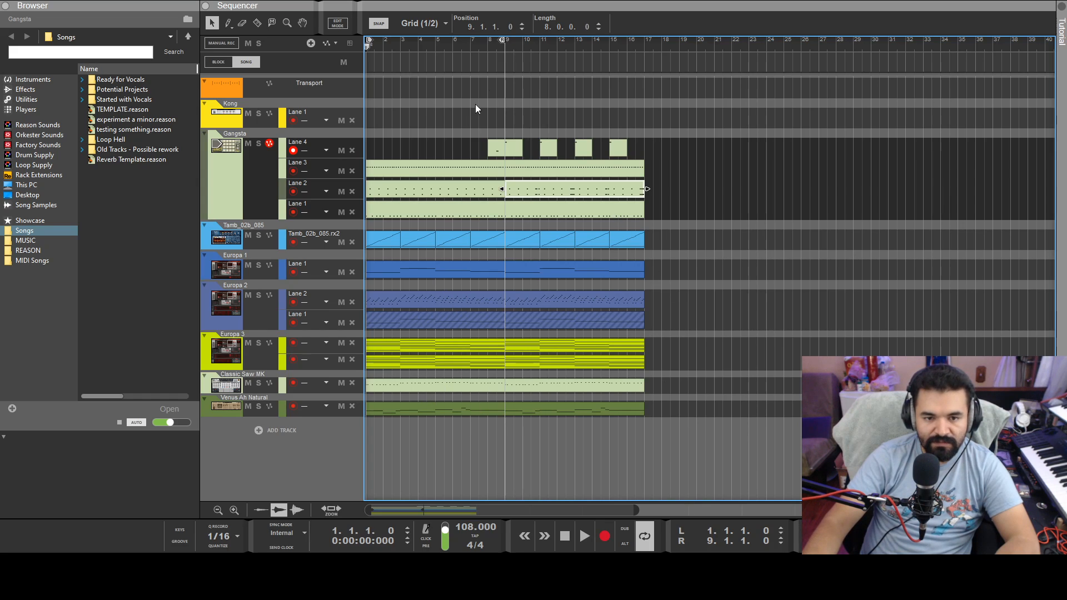
# - Extend the loop's right locator to bar 31 and copy all clips from bars 9–16 to start at bar 17
pyautogui.click(505, 47)
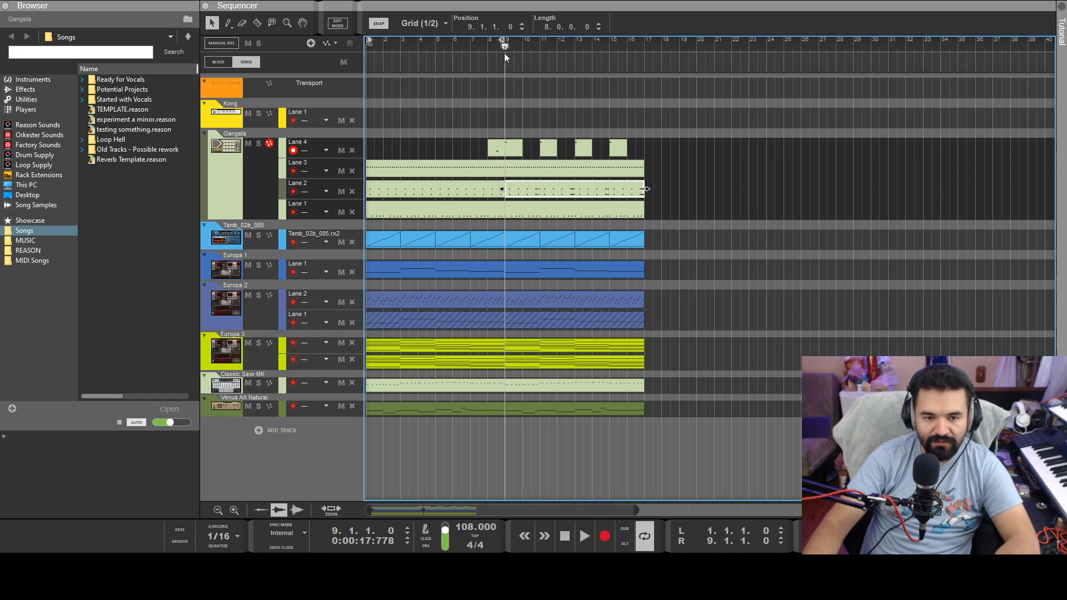
pyautogui.moveTo(646, 72); pyautogui.dragTo(888, 106)
pyautogui.moveTo(652, 131); pyautogui.dragTo(510, 418)
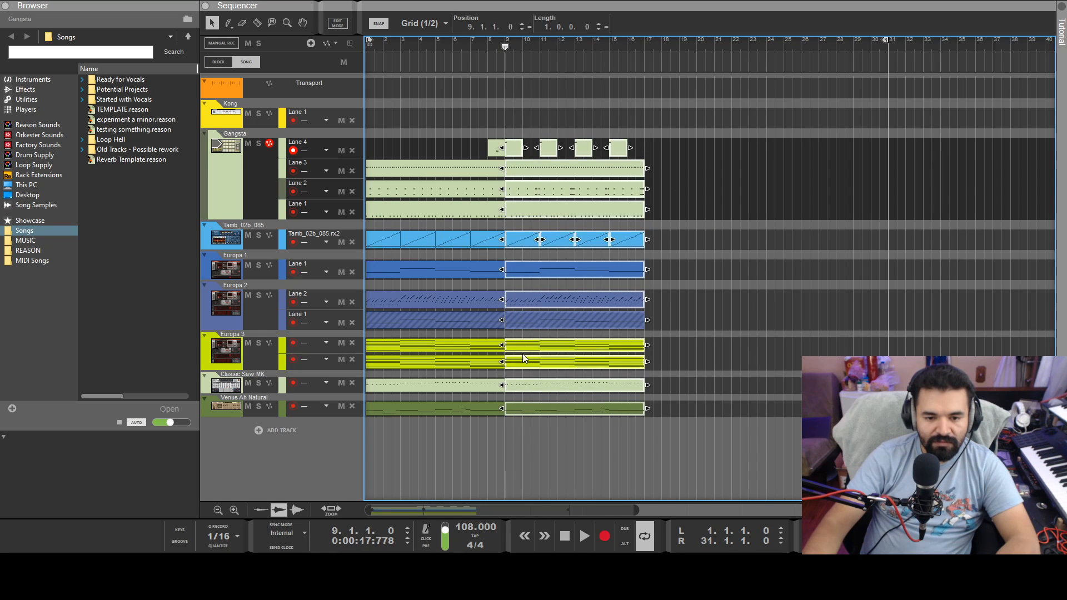
pyautogui.moveTo(512, 240); pyautogui.dragTo(661, 252)
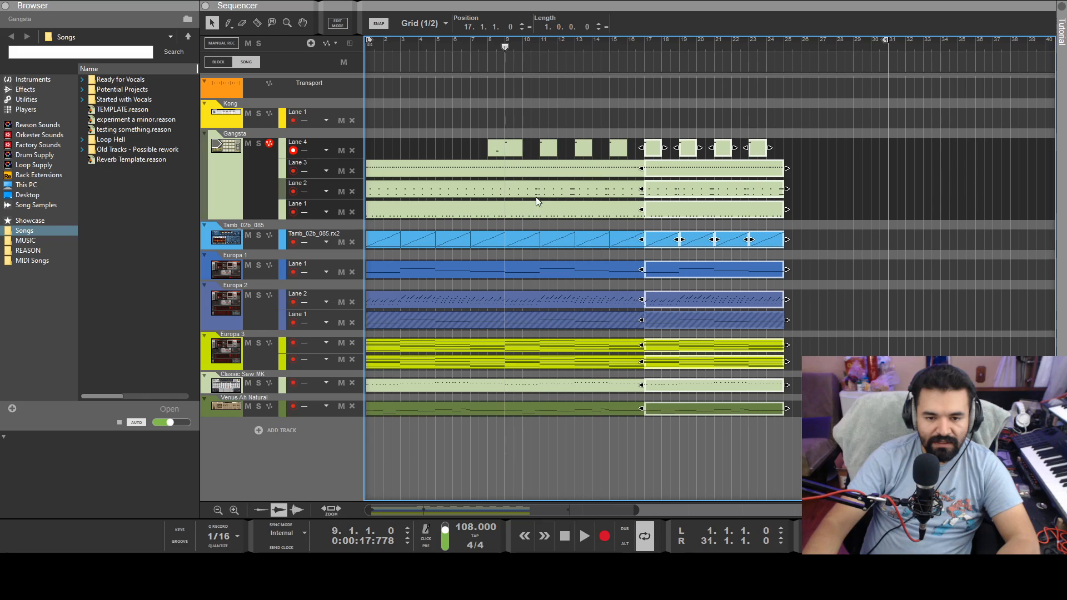
# - Delete the original clips on all tracks between bars 9 and 17
pyautogui.moveTo(633, 144); pyautogui.dragTo(526, 152)
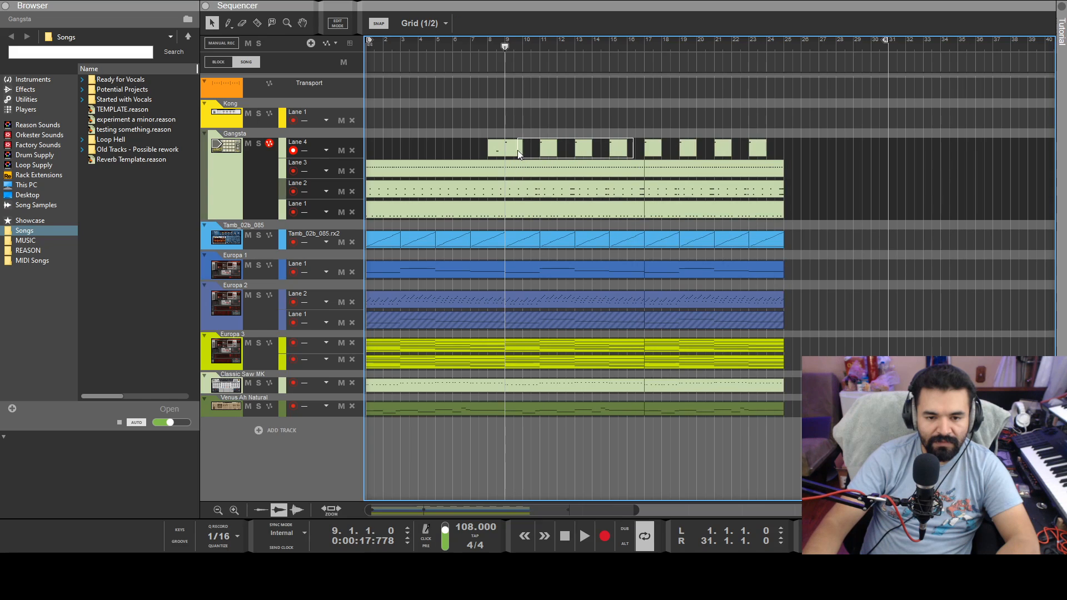
pyautogui.moveTo(515, 454); pyautogui.dragTo(509, 462)
pyautogui.press('Delete')
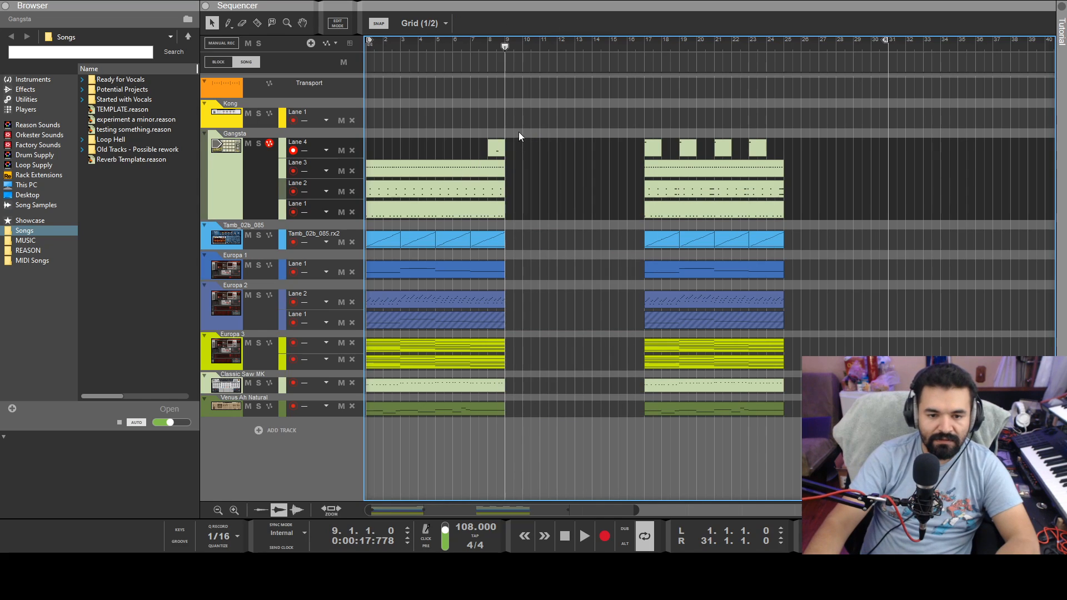
# - Move the reverse crash clip to bar 16 and copy all the bars 1–8 clips into the gap at bar 9
pyautogui.moveTo(512, 107); pyautogui.dragTo(396, 414)
pyautogui.moveTo(396, 342); pyautogui.dragTo(544, 348)
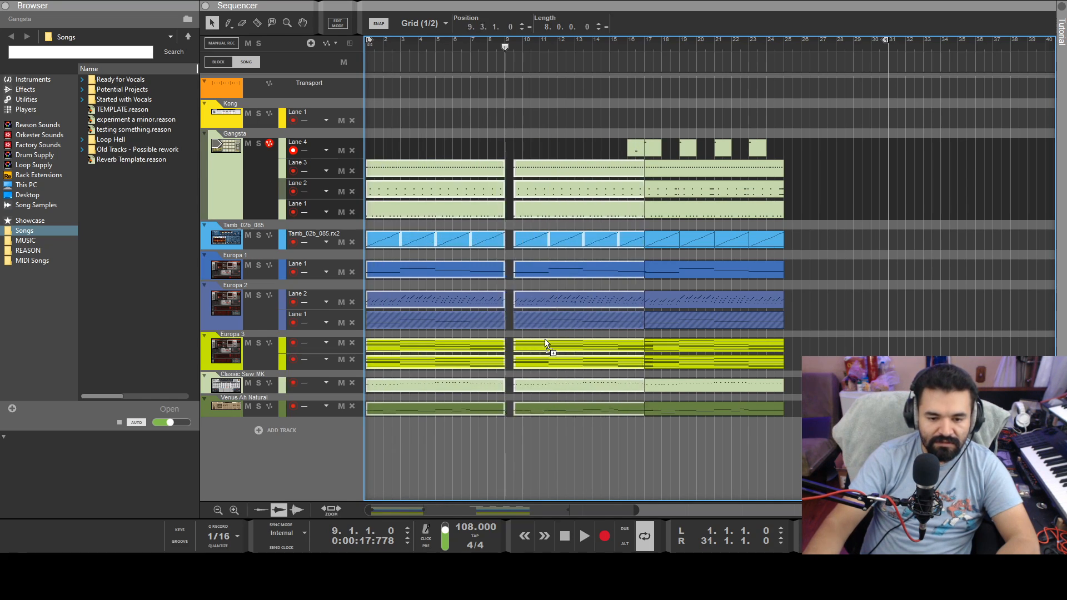
pyautogui.click(532, 466)
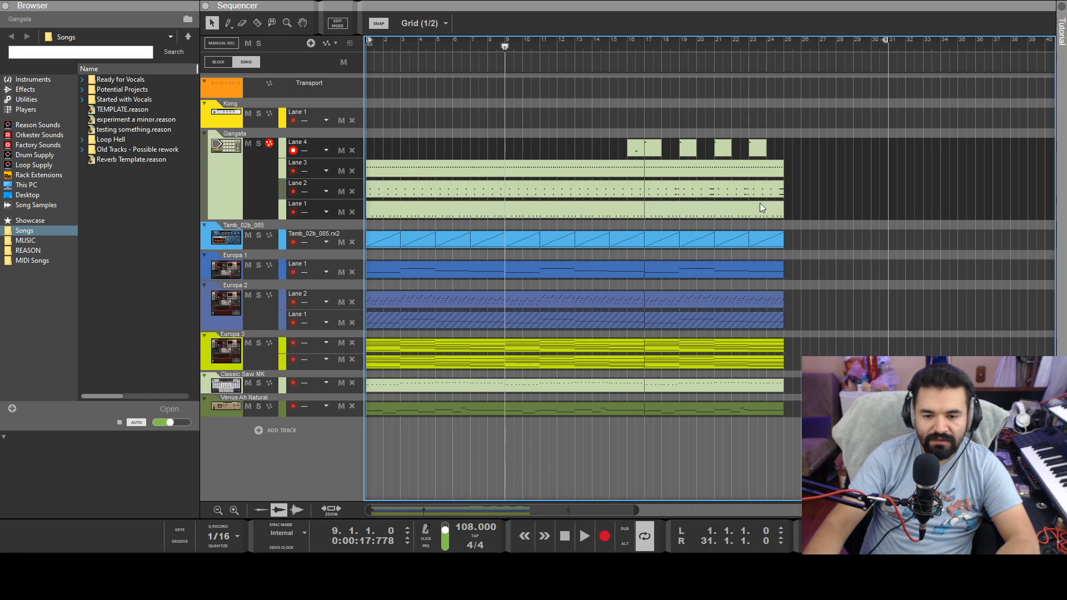
# - Set the loop's right locator to bar 25 and play the arrangement from bar 17
pyautogui.moveTo(886, 41); pyautogui.dragTo(776, 54)
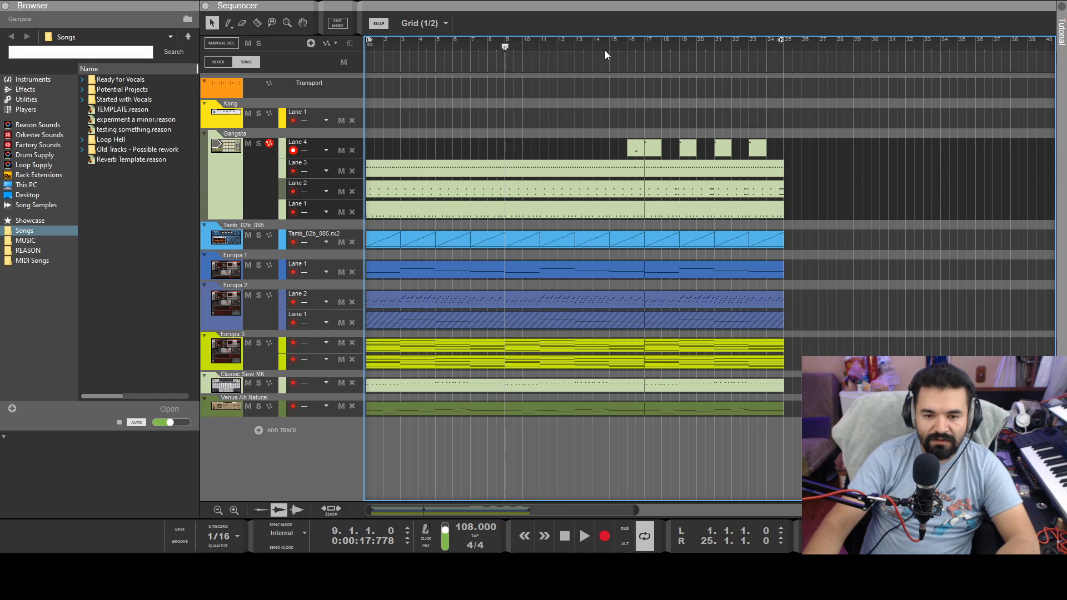
pyautogui.click(644, 44)
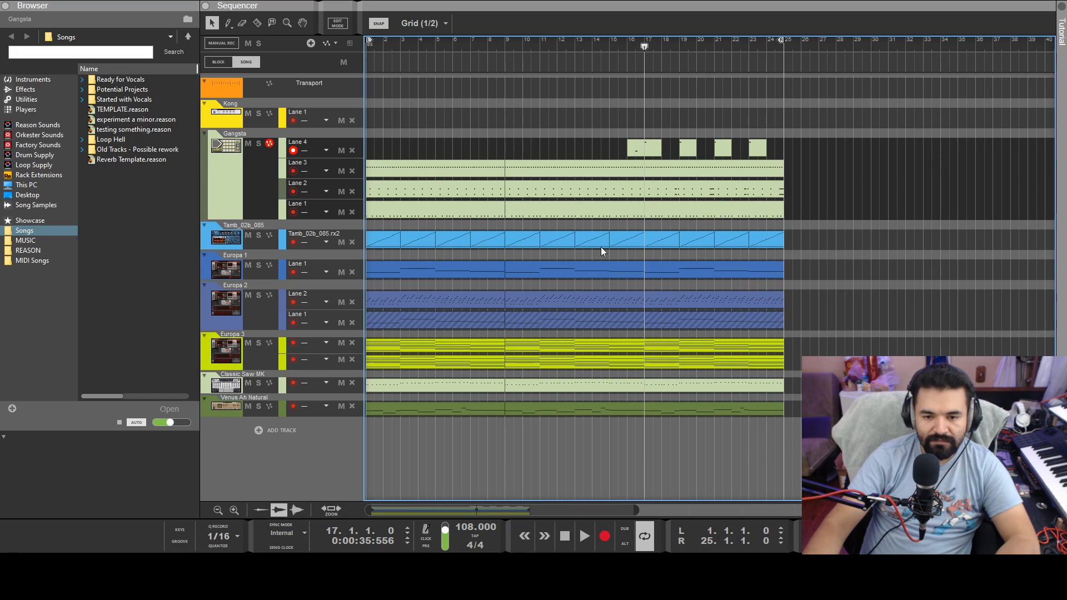
pyautogui.press('space')
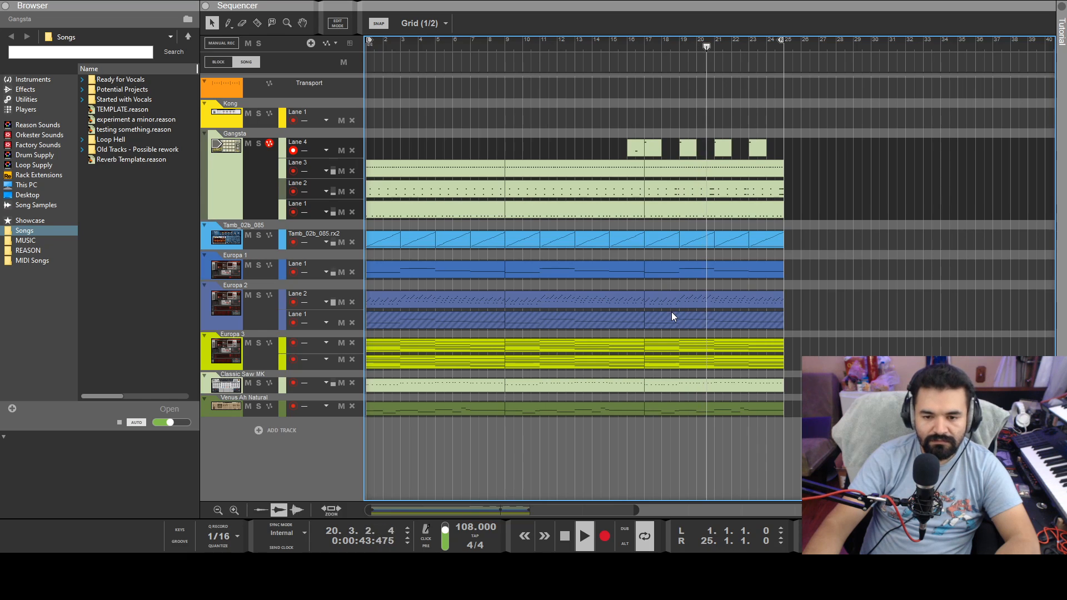
# - Open the Gangsta Lane 3 hi-hat clip starting at bar 17 and add HH Semi Open notes at 18.3.2 and 18.3.4
pyautogui.press('space')
pyautogui.doubleClick(699, 171)
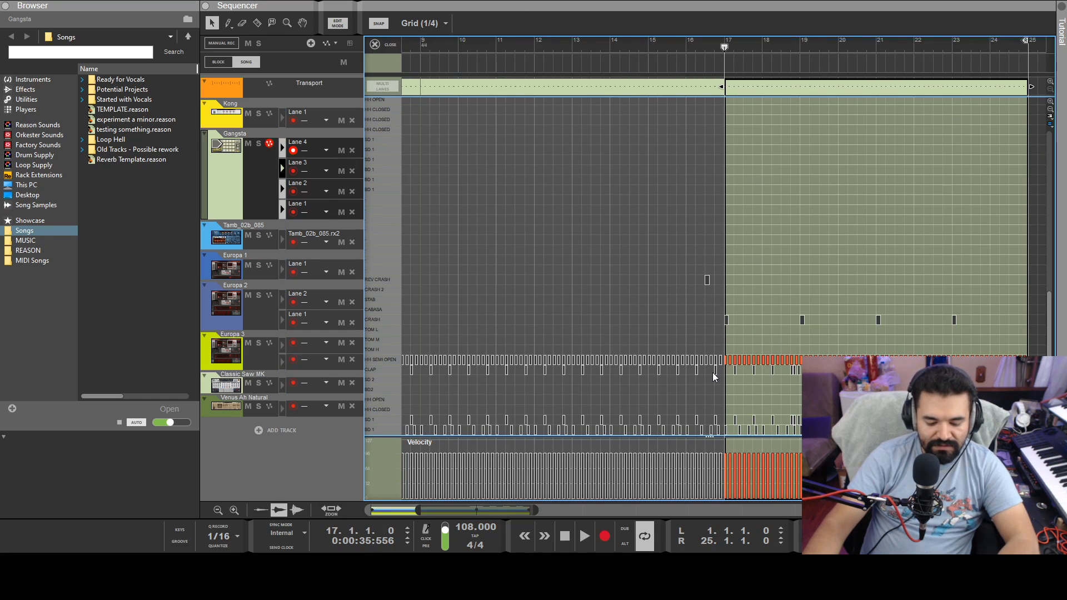
pyautogui.keyDown('ctrl'); pyautogui.scroll(4, 713, 373); pyautogui.keyUp('ctrl')
pyautogui.press('h')
pyautogui.press('h')
pyautogui.moveTo(477, 510)
pyautogui.mouseDown()
pyautogui.moveTo(507, 504)
pyautogui.moveTo(491, 511)
pyautogui.mouseUp()
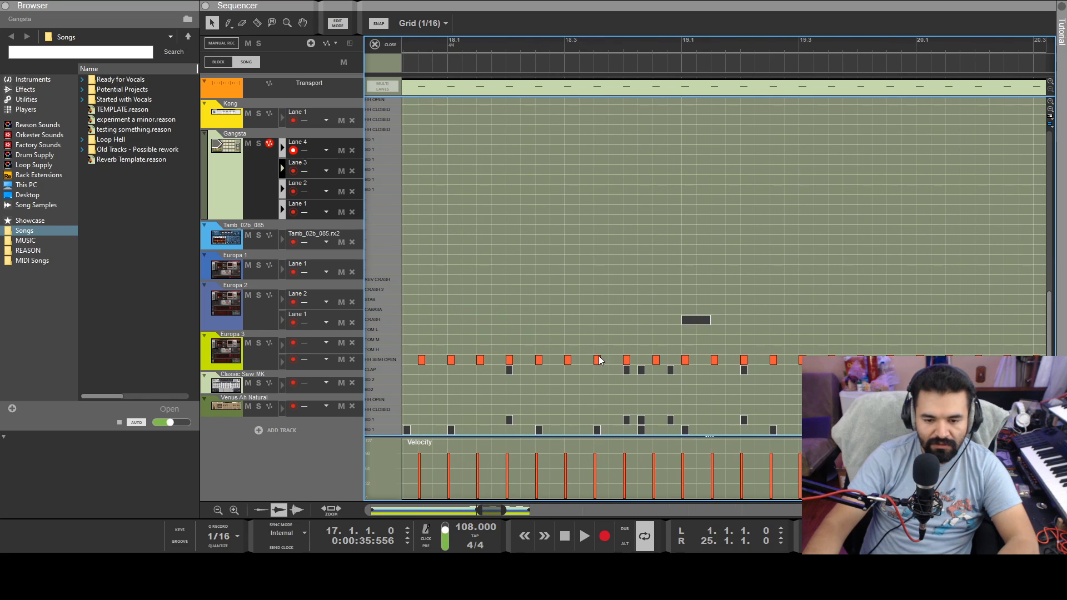
pyautogui.press('h')
pyautogui.press('h')
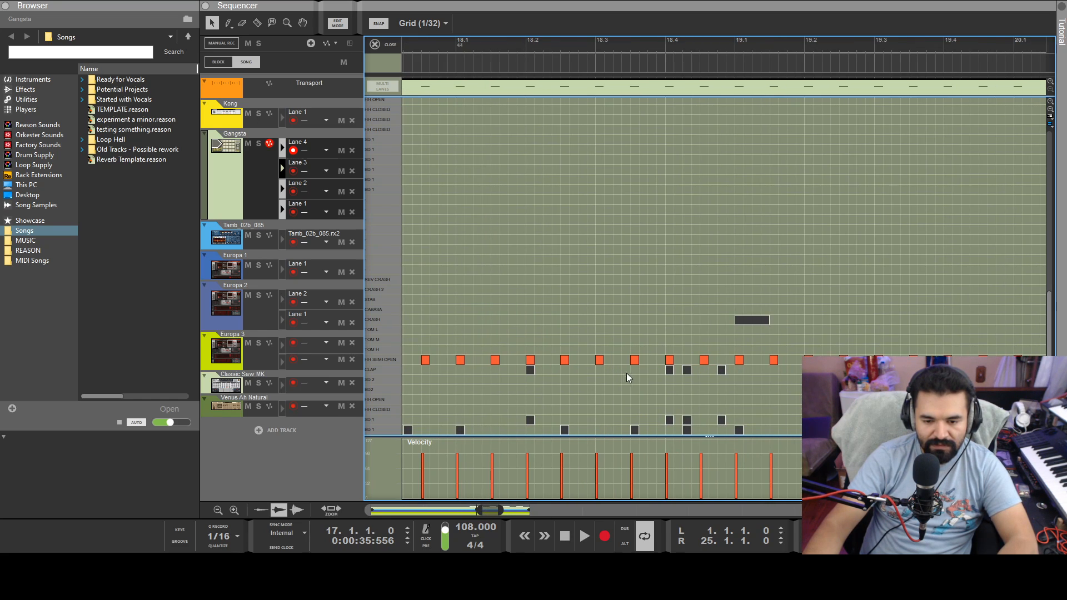
pyautogui.click(652, 361)
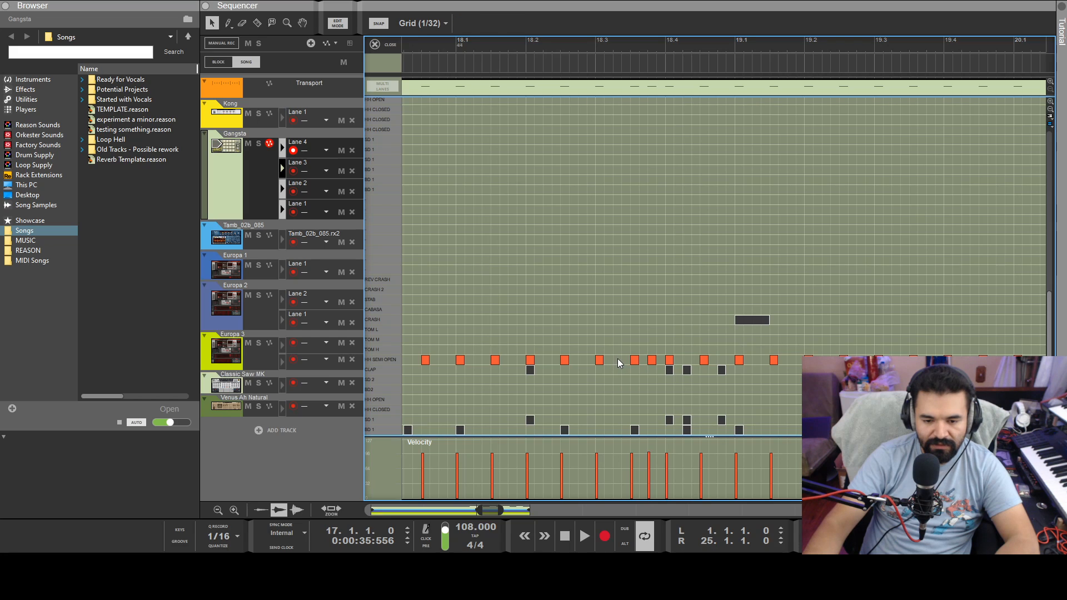
pyautogui.click(617, 360)
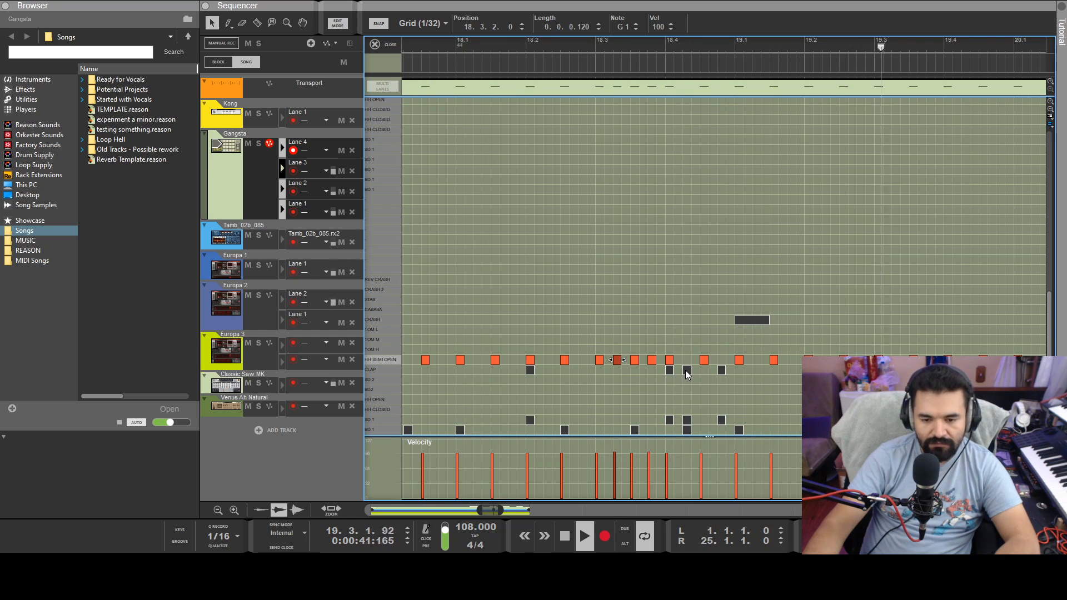
# - Try a faster 1/32 semi-open hi-hat roll before beat 4 of bar 18, play it, and remove the two in-between notes
pyautogui.press('space')
pyautogui.moveTo(494, 511); pyautogui.dragTo(495, 511)
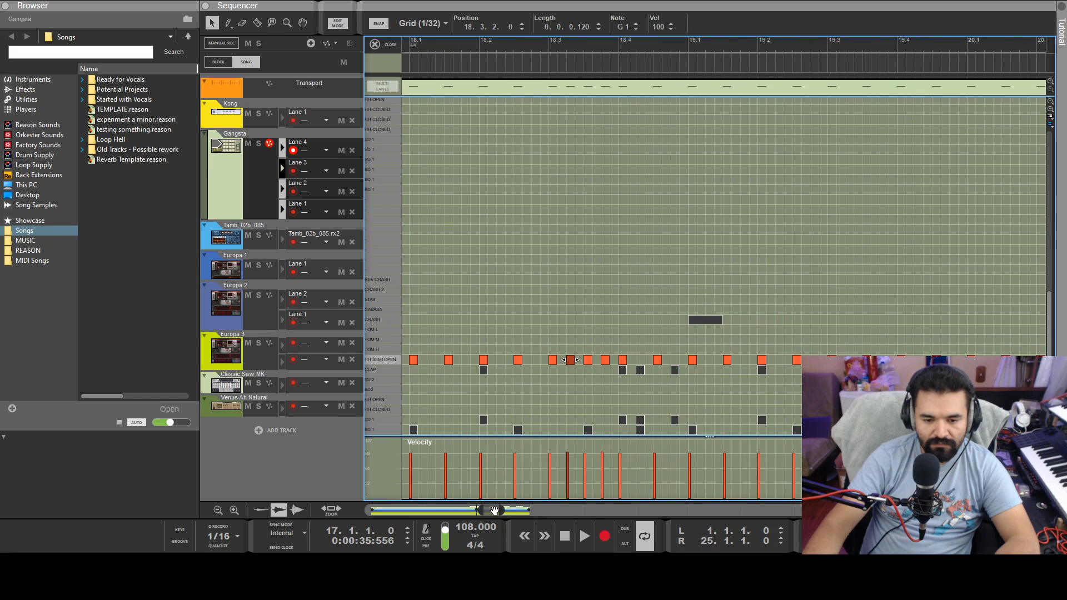
pyautogui.moveTo(613, 359); pyautogui.dragTo(596, 357)
pyautogui.press('space')
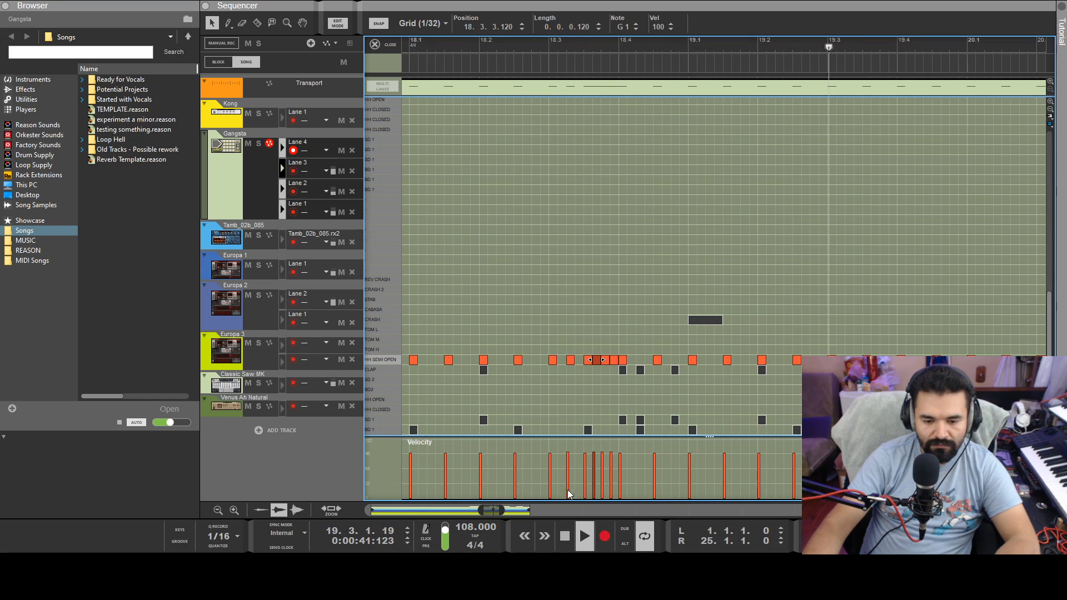
pyautogui.press('space')
pyautogui.moveTo(491, 512)
pyautogui.mouseDown()
pyautogui.moveTo(505, 513)
pyautogui.moveTo(473, 513)
pyautogui.moveTo(509, 517)
pyautogui.moveTo(487, 516)
pyautogui.mouseUp()
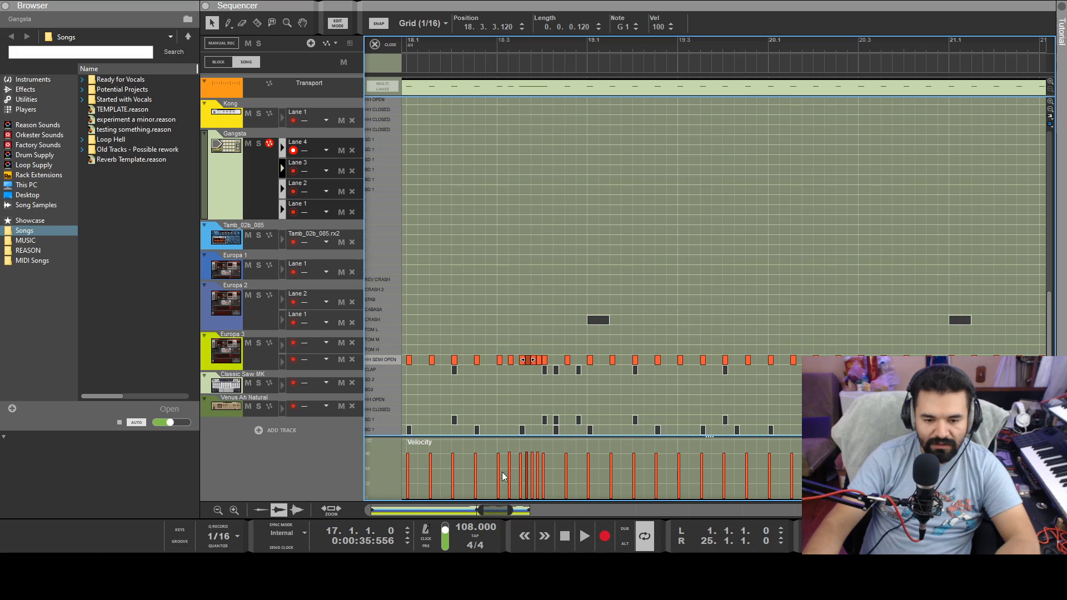
pyautogui.doubleClick(539, 362)
pyautogui.doubleClick(526, 363)
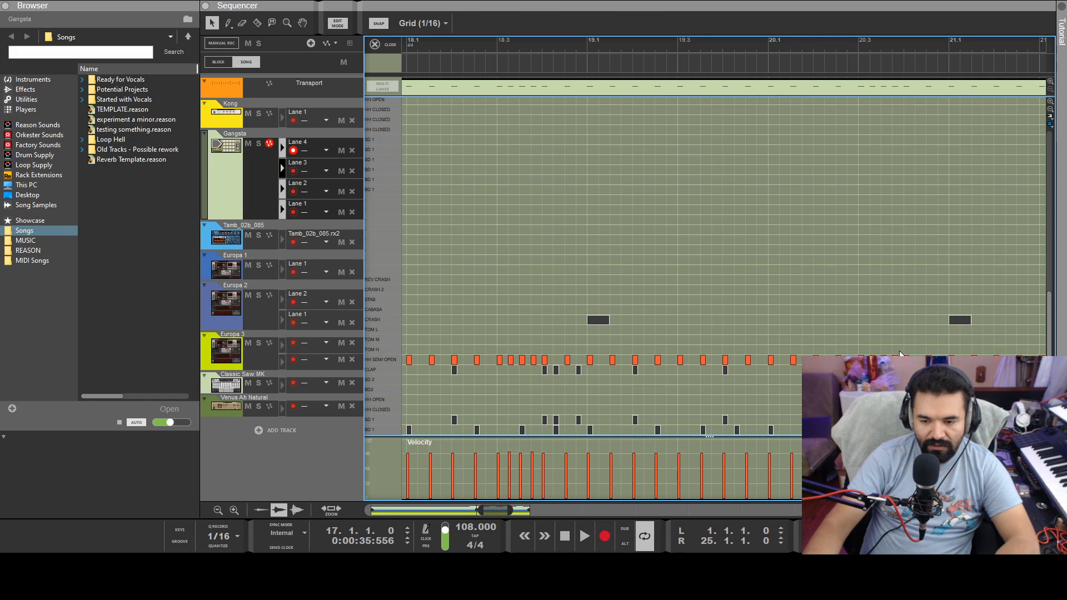
# - Add a roll of extra HH Semi Open notes between beats 3 and 4 of bar 20, using 1/32 spacing near its end
pyautogui.moveTo(510, 510); pyautogui.dragTo(504, 507)
pyautogui.press('h')
pyautogui.doubleClick(749, 360)
pyautogui.doubleClick(766, 361)
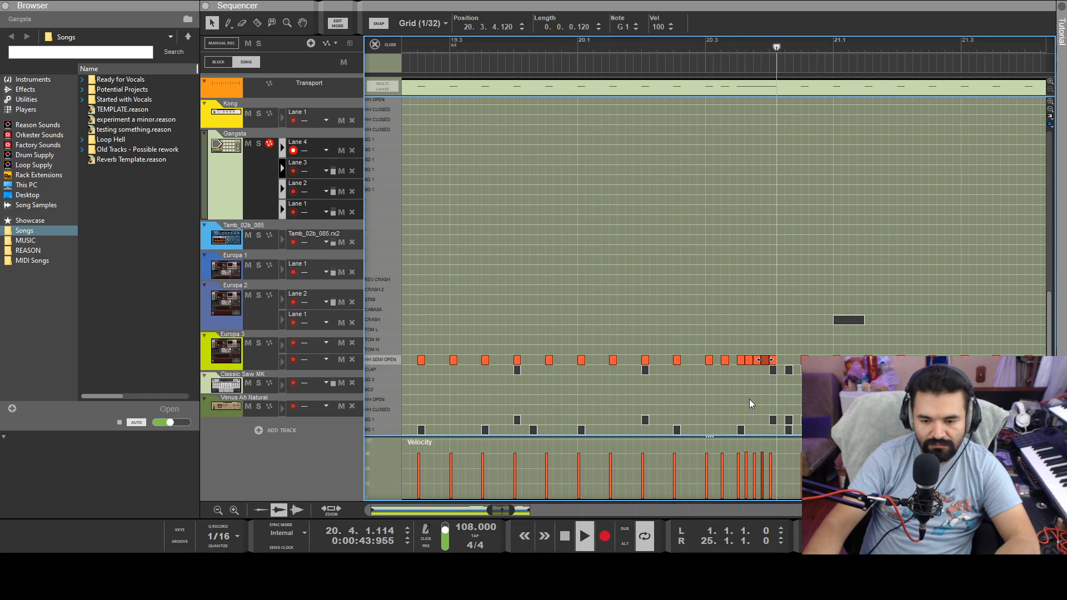
# - Stop playback and add HH Semi Open notes at 22.3.2 and 22.3.4
pyautogui.moveTo(494, 513); pyautogui.dragTo(512, 513)
pyautogui.press('space')
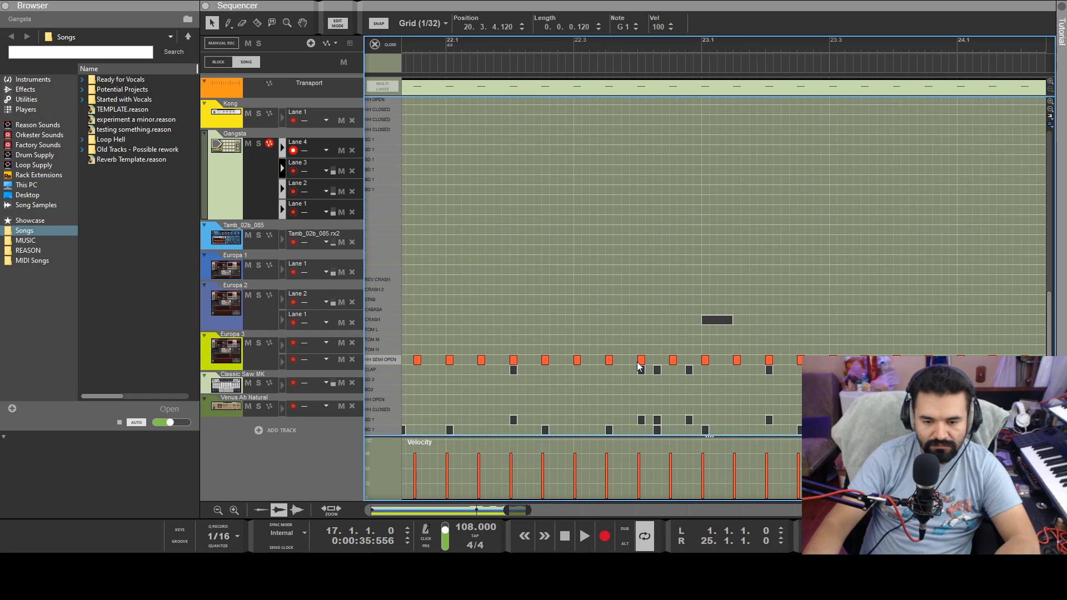
pyautogui.click(626, 360)
pyautogui.click(594, 360)
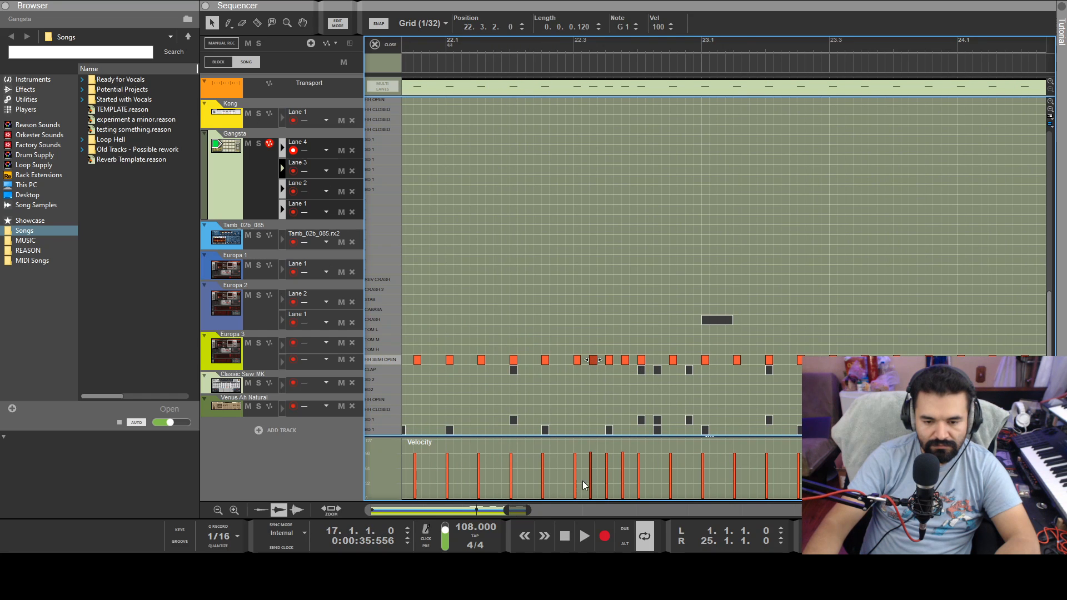
# - Add a semi-open hi-hat roll with 1/32 notes between beats 3 and 4 of bar 24 and return to the full arrangement
pyautogui.moveTo(512, 506); pyautogui.dragTo(522, 506)
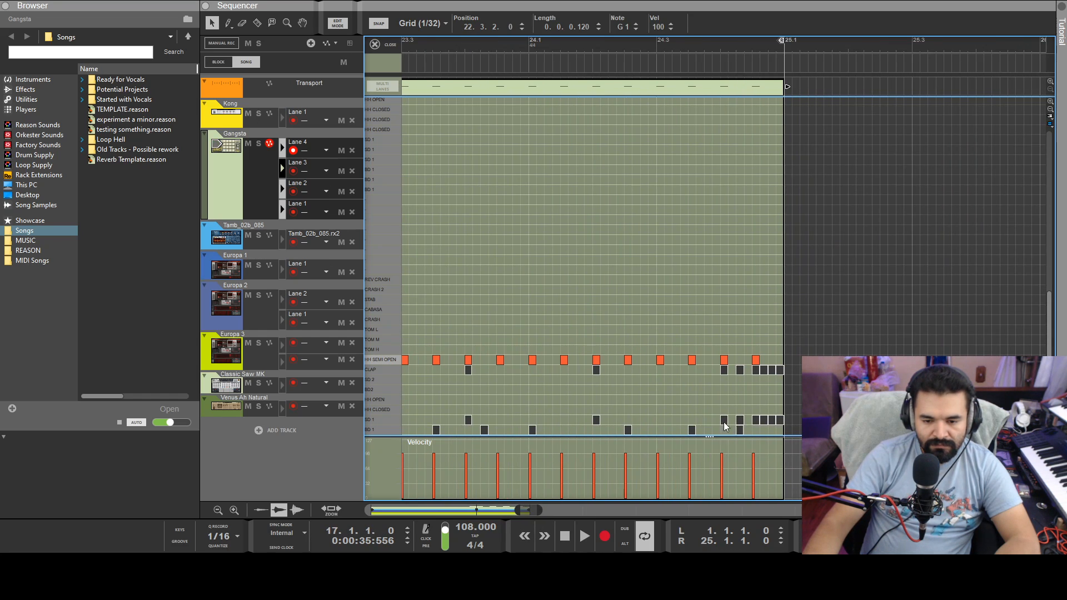
pyautogui.click(708, 360)
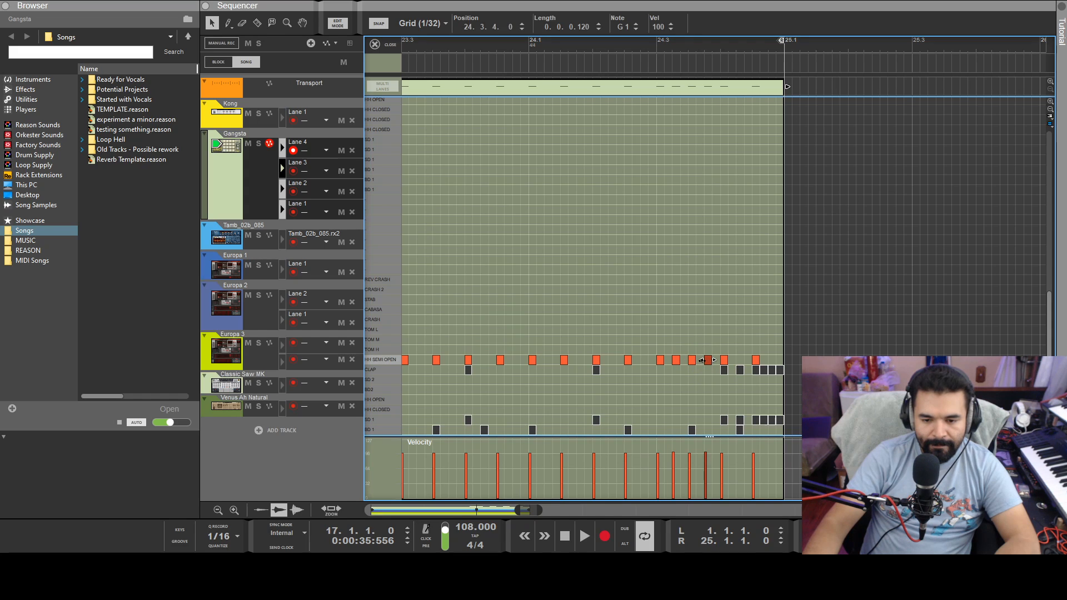
pyautogui.click(716, 360)
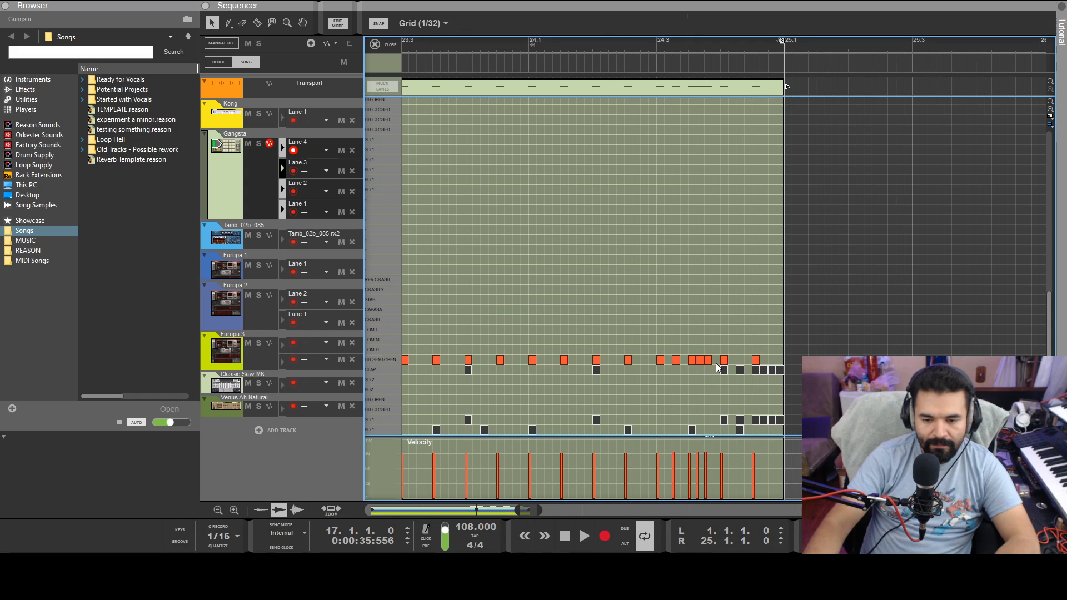
pyautogui.click(337, 24)
pyautogui.moveTo(558, 508); pyautogui.dragTo(378, 479)
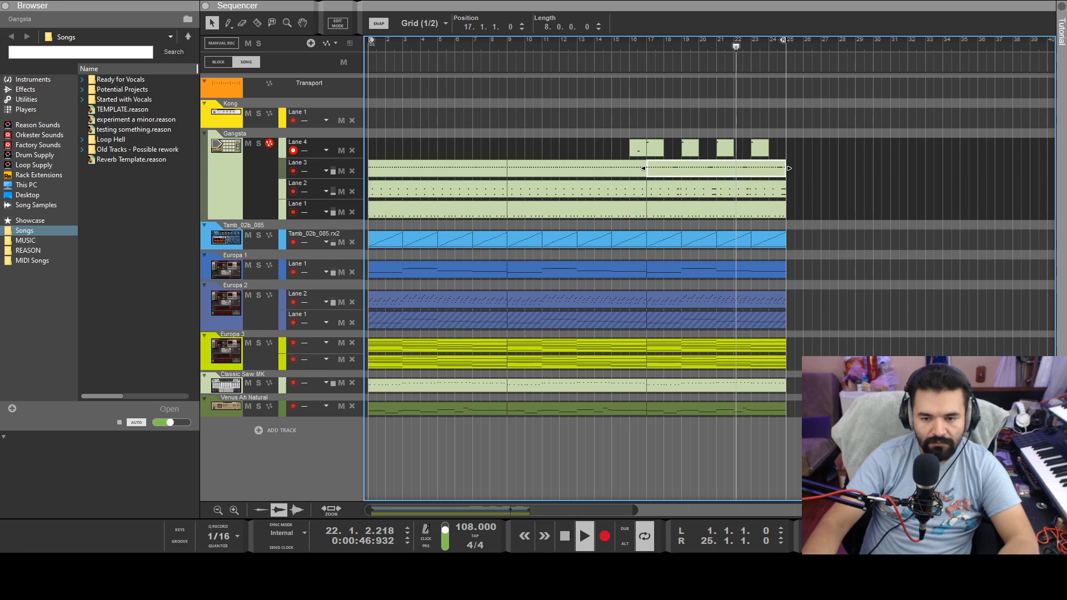
# - Delete the Classic Saw MK clip in bars 1–8 and the Venus Ah Natural clips in bars 1–16
pyautogui.click(472, 414)
pyautogui.press('Delete')
pyautogui.click(464, 386)
pyautogui.press('Delete')
pyautogui.moveTo(477, 348); pyautogui.dragTo(454, 368)
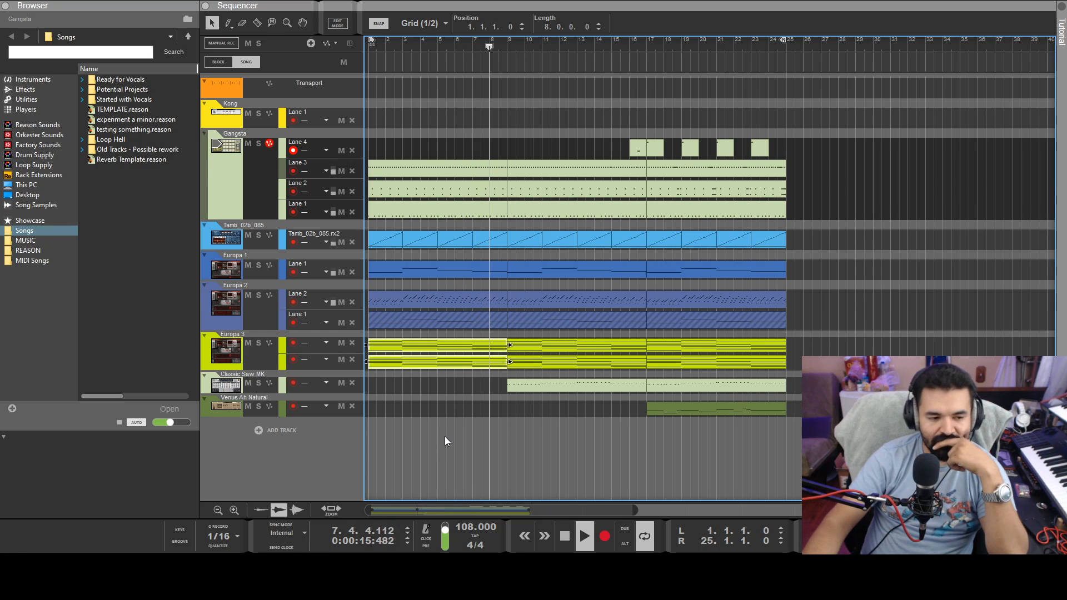
# - Open the first Europa 1 clip to examine its notes in bars 1–8 and return to the arrangement
pyautogui.doubleClick(426, 267)
pyautogui.moveTo(426, 510)
pyautogui.mouseDown()
pyautogui.moveTo(370, 510)
pyautogui.moveTo(435, 514)
pyautogui.mouseUp()
pyautogui.scroll(-3, 558, 381)
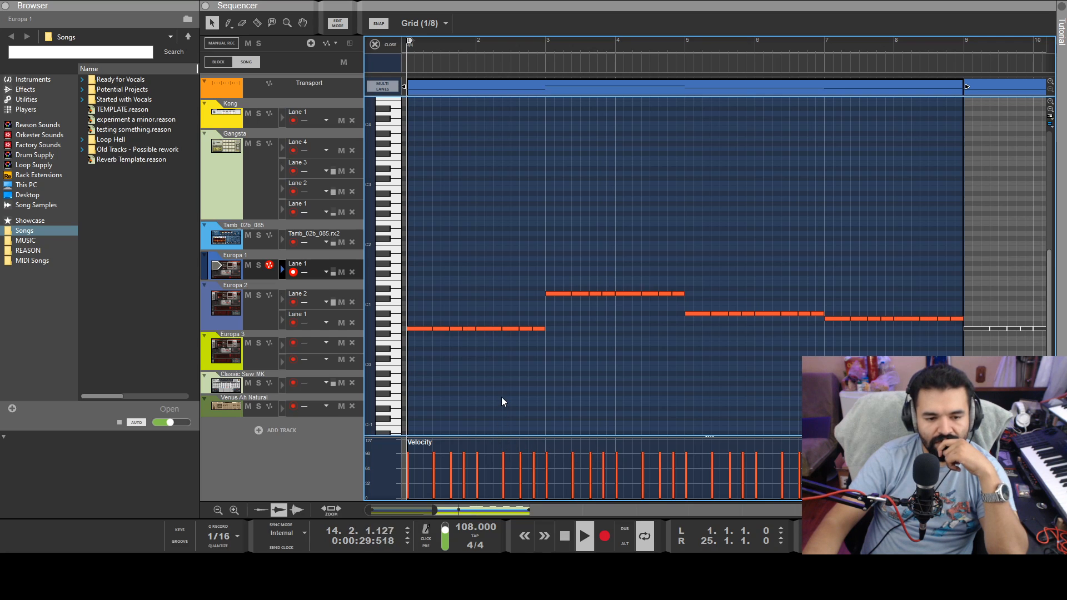
pyautogui.click(344, 25)
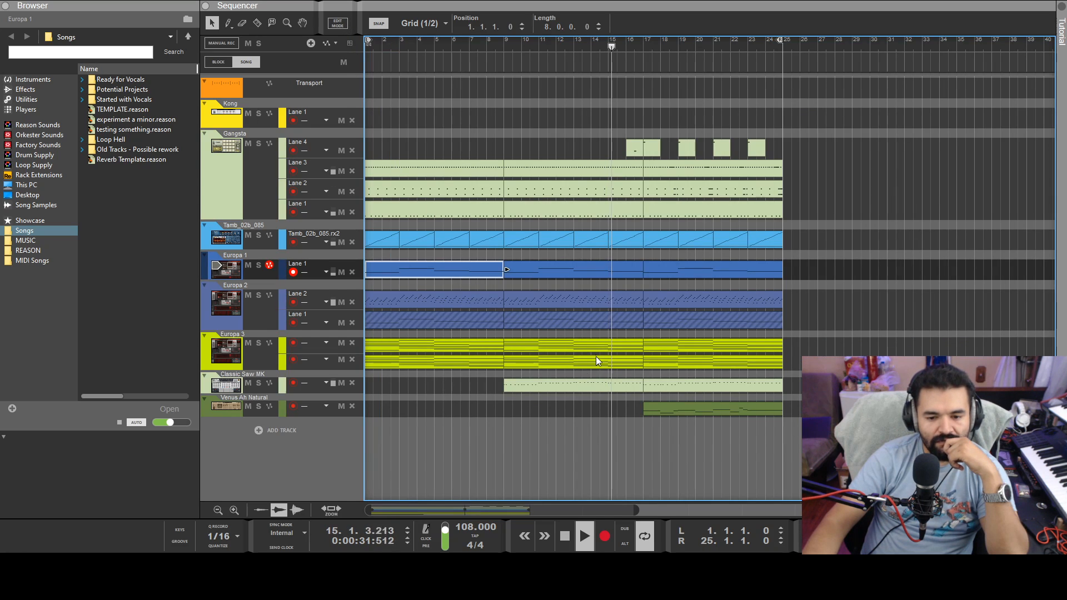
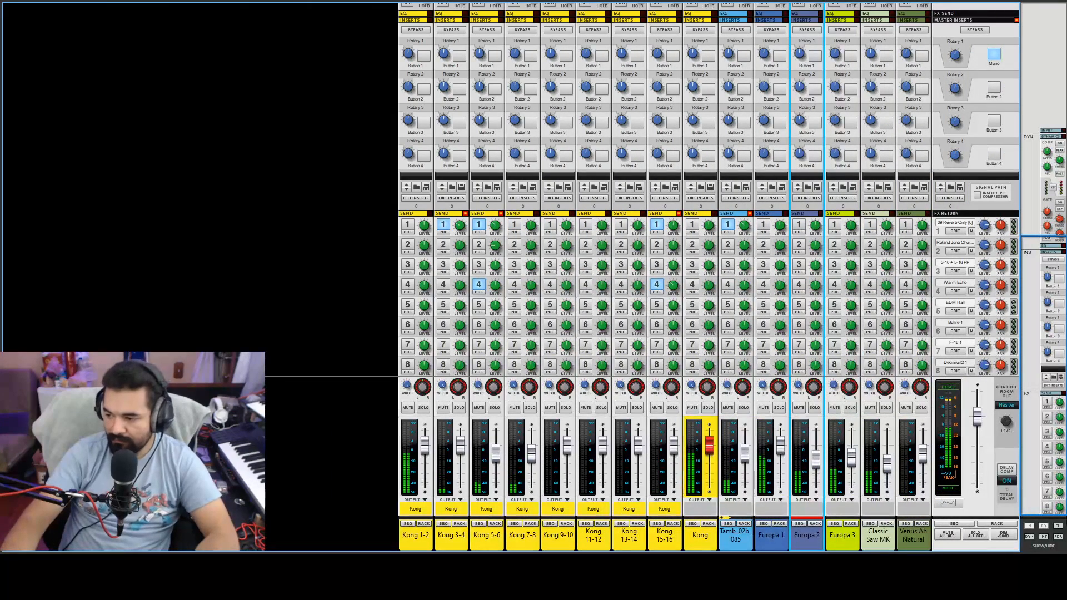
# - Raise the Classic Saw MK channel level to about -10.85 dB and set the Venus Ah Natural level to -3.41 dB
pyautogui.click(887, 468)
pyautogui.moveTo(887, 469); pyautogui.dragTo(886, 464)
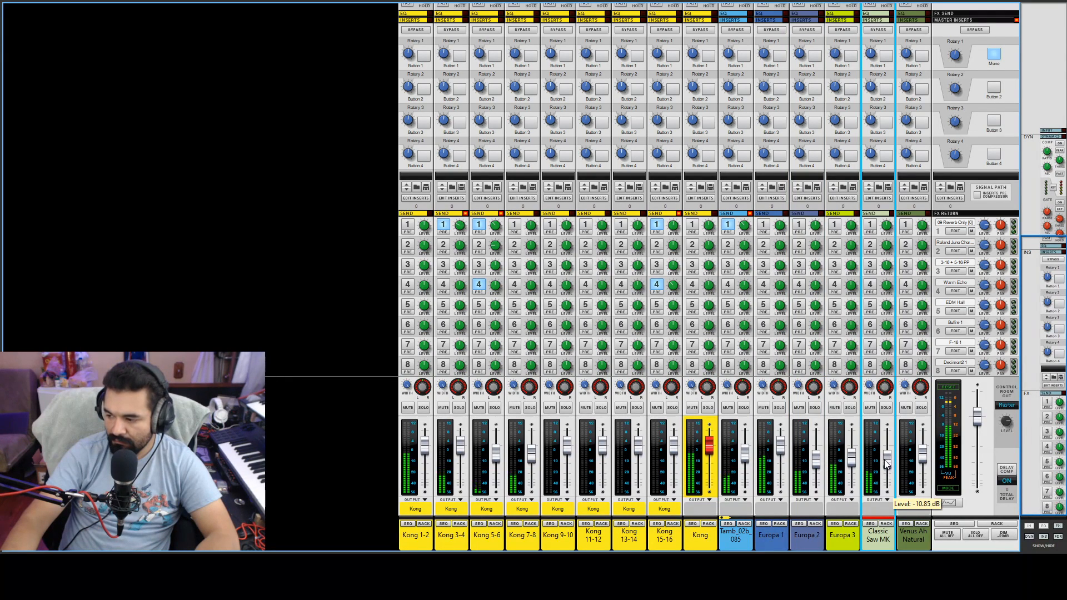
pyautogui.moveTo(893, 471); pyautogui.dragTo(889, 465)
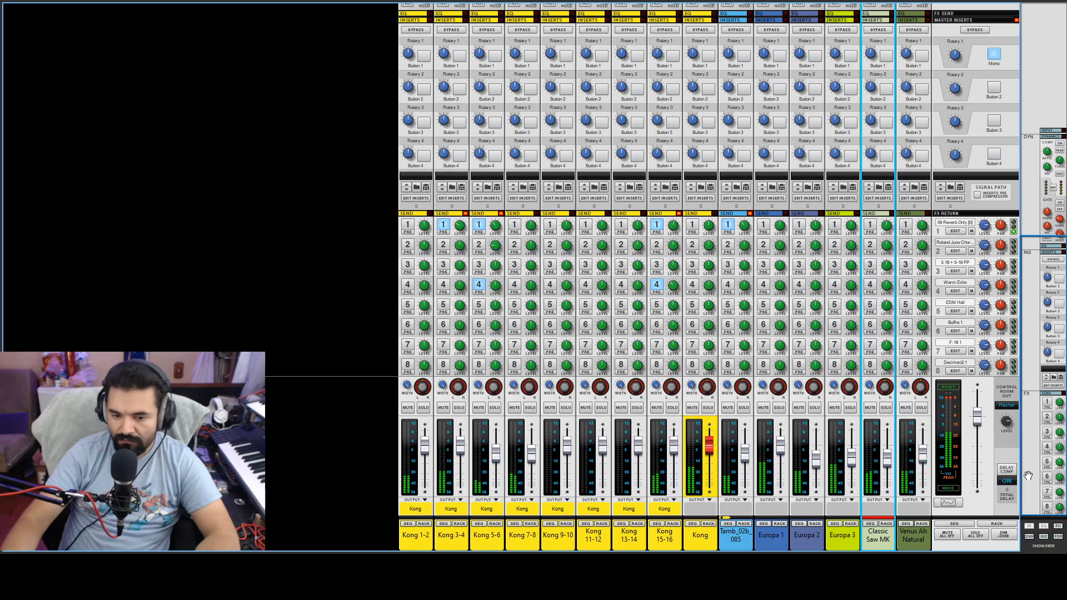
pyautogui.click(923, 451)
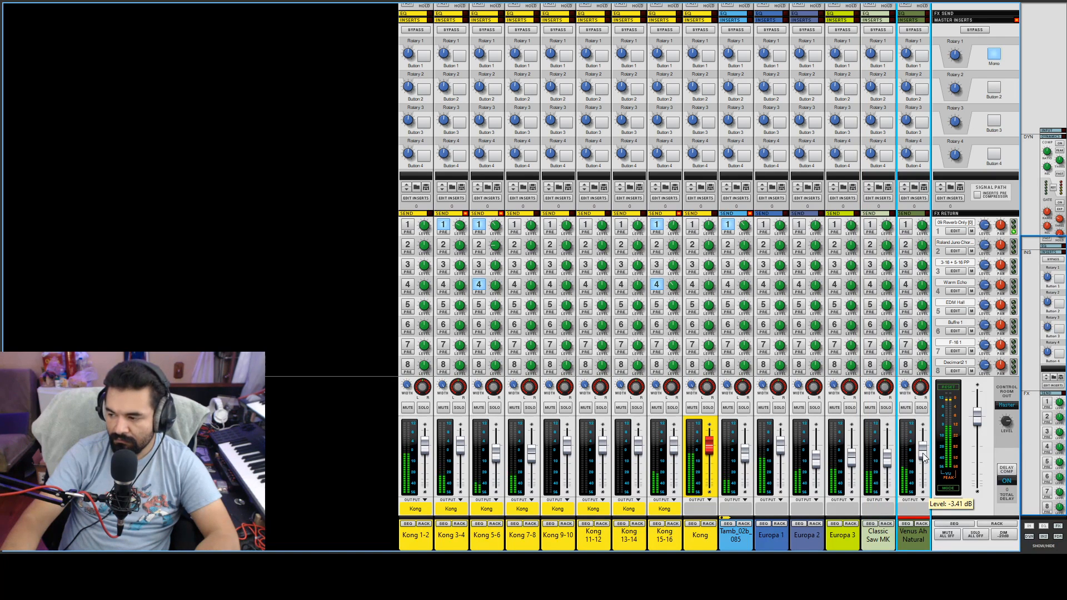
# - Turn off the master's Mono insert and pan the tambourine, Kong 5-6, Europa 2 and Europa 3 channels, with Europa 3 at 41
pyautogui.click(1000, 55)
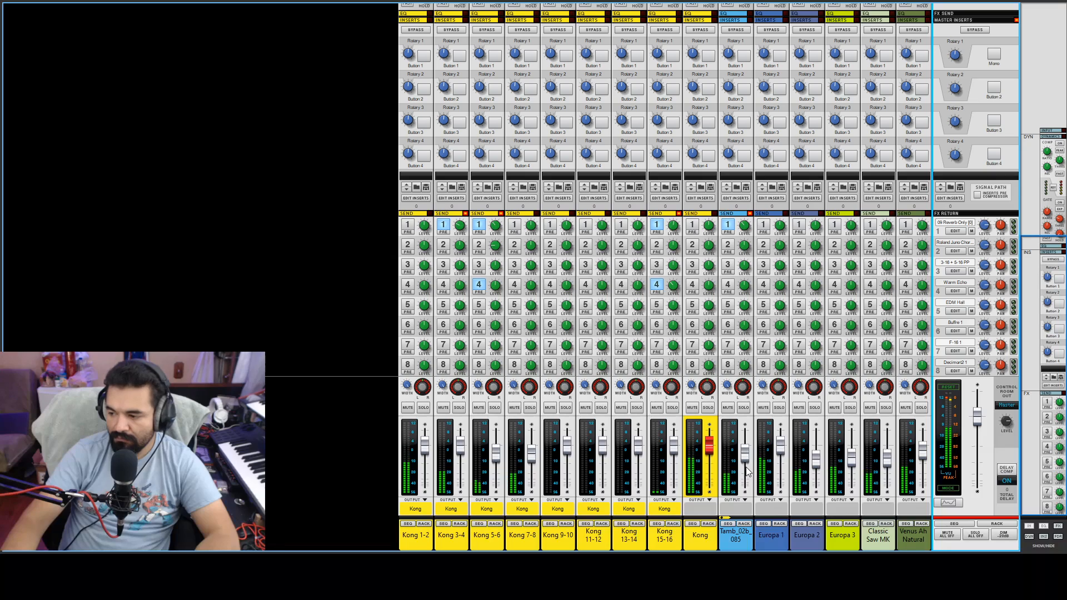
pyautogui.click(741, 393)
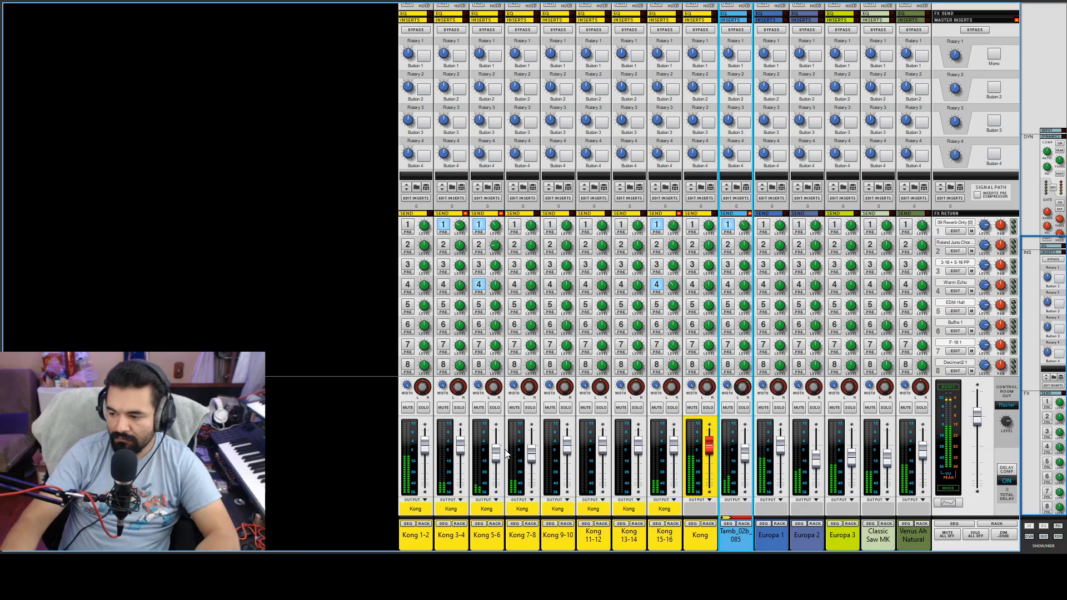
pyautogui.click(494, 396)
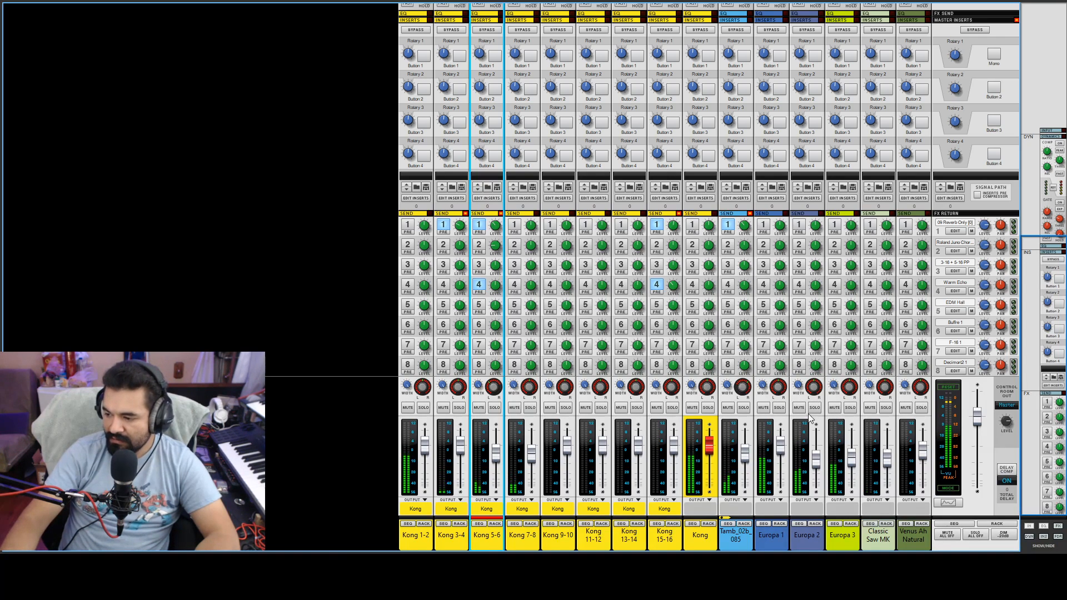
pyautogui.click(815, 391)
pyautogui.click(836, 388)
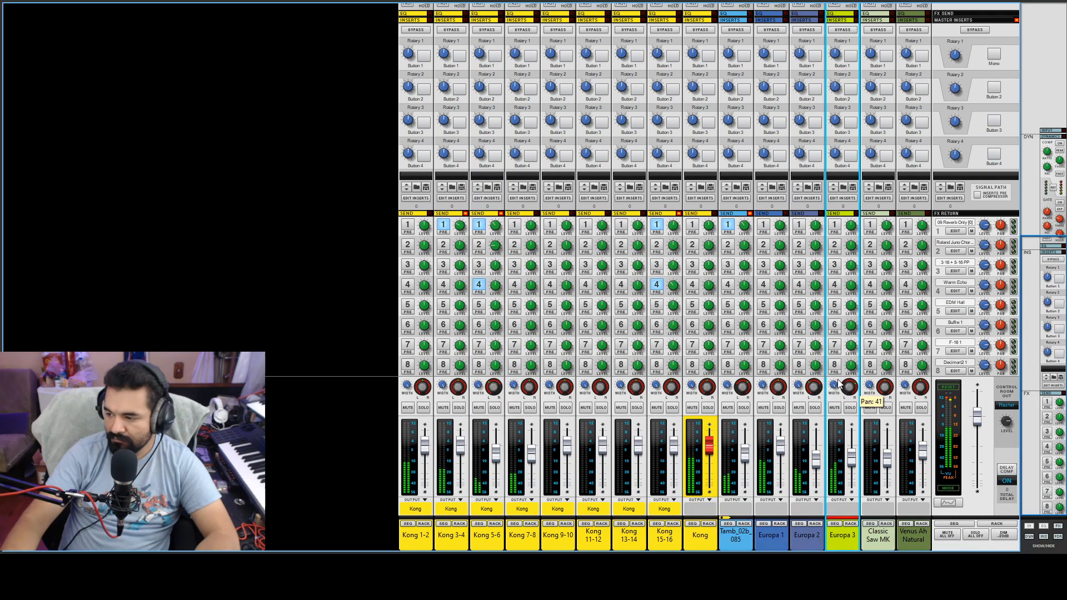
pyautogui.click(813, 391)
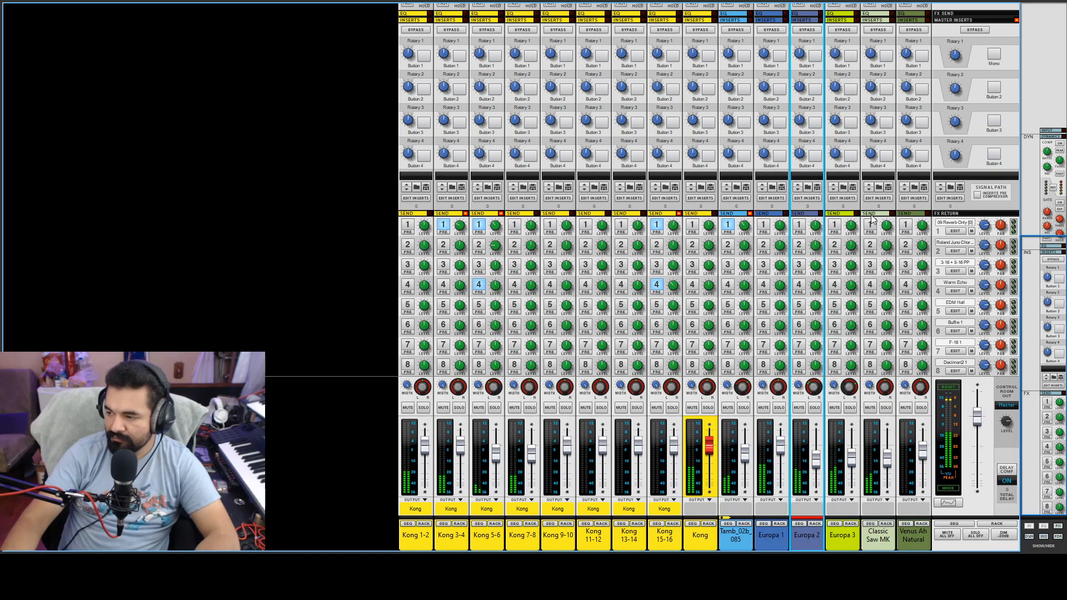
# - Enable the FX1 send on Europa 3 at -17.55 dB and the FX8 send on Europa 1, adjusting its send level
pyautogui.click(835, 225)
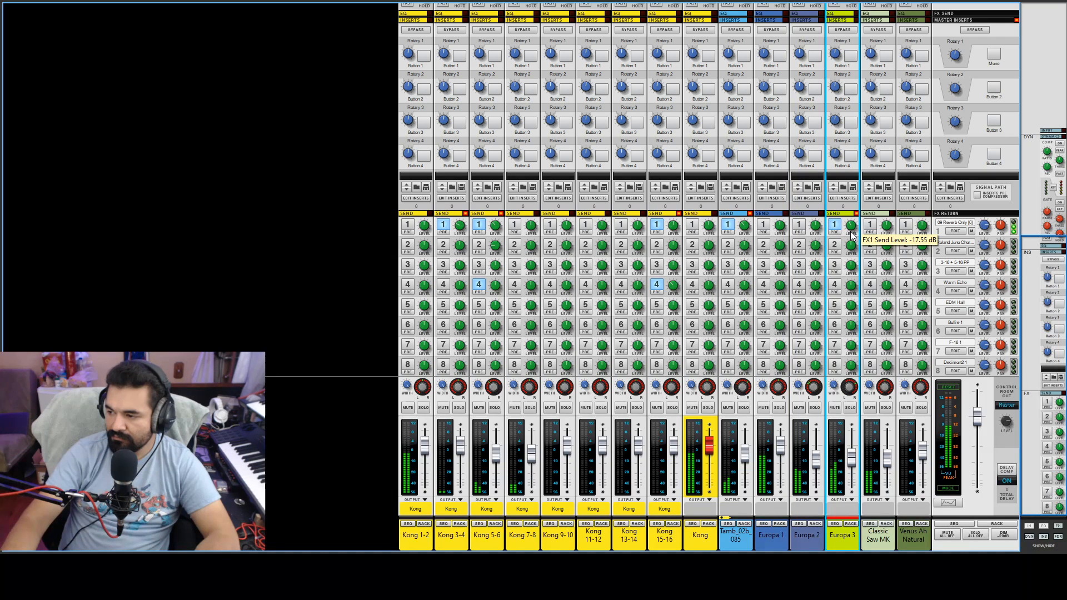
pyautogui.click(764, 365)
pyautogui.scroll(10, 780, 371)
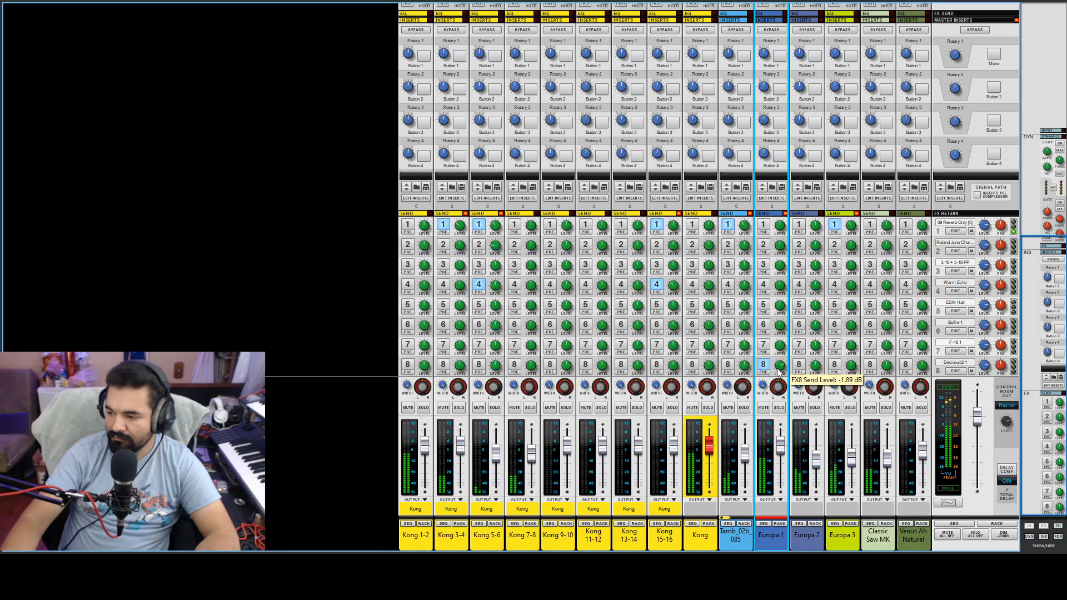
pyautogui.scroll(-2, 780, 372)
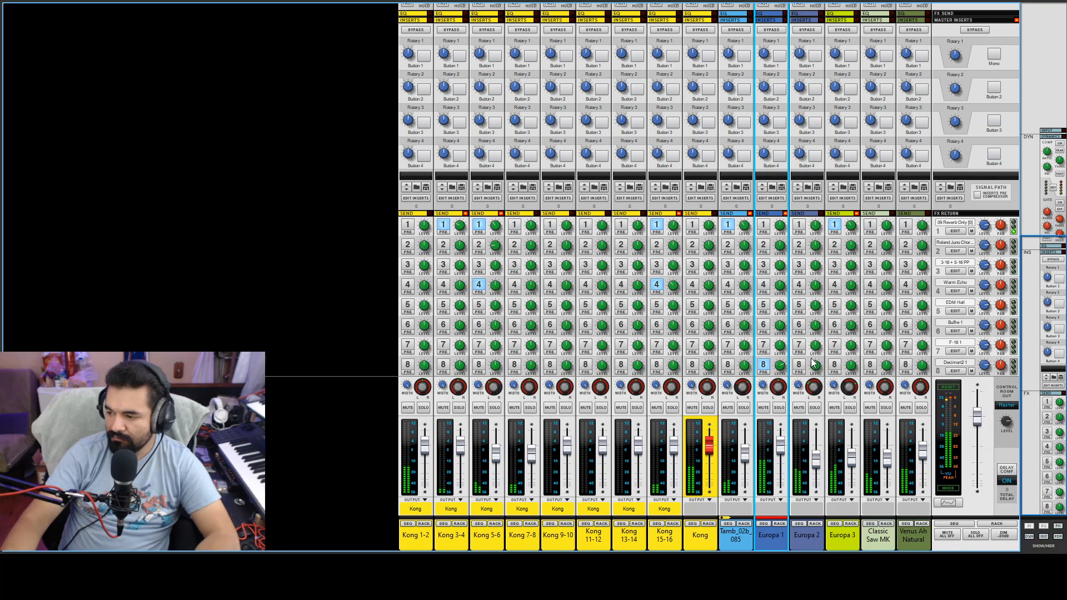
# - Enable Europa 2's FX1 send at -12.04 dB and its FX4 send, soloing the channel temporarily to audition the effects
pyautogui.click(799, 225)
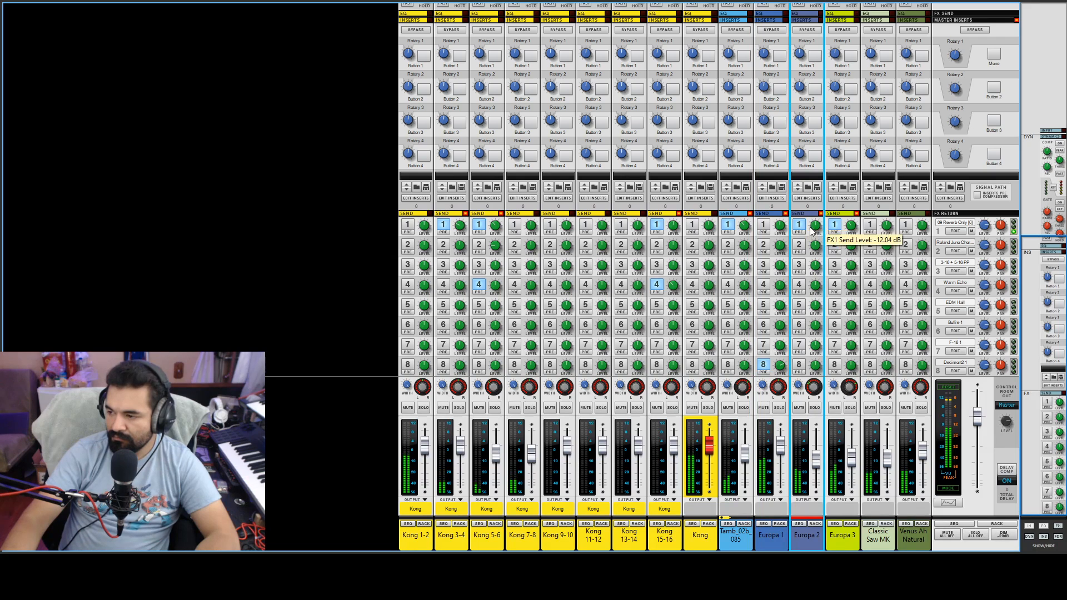
pyautogui.click(814, 408)
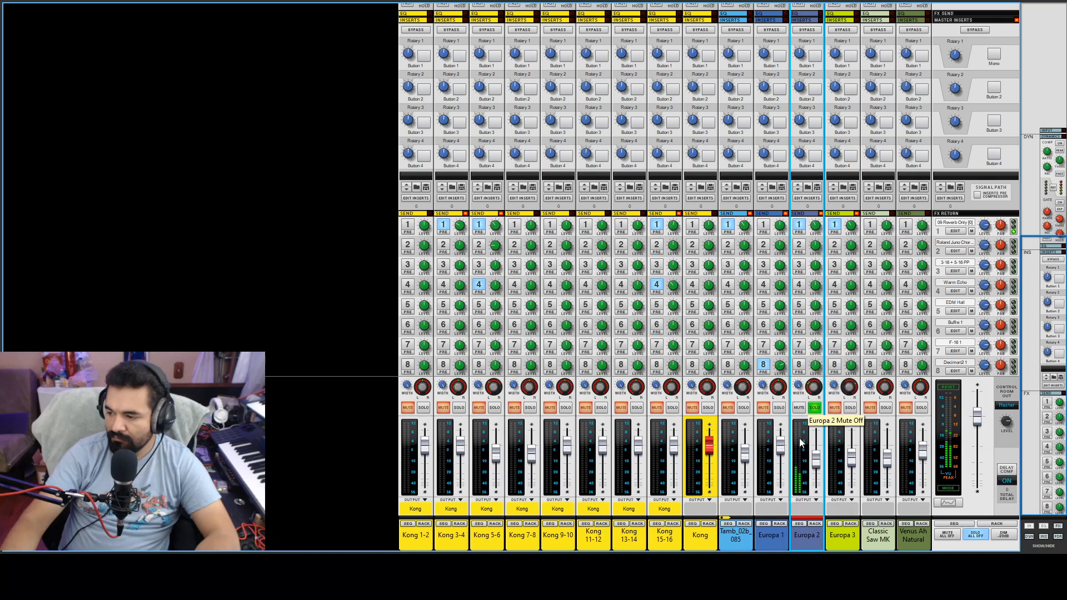
pyautogui.click(800, 284)
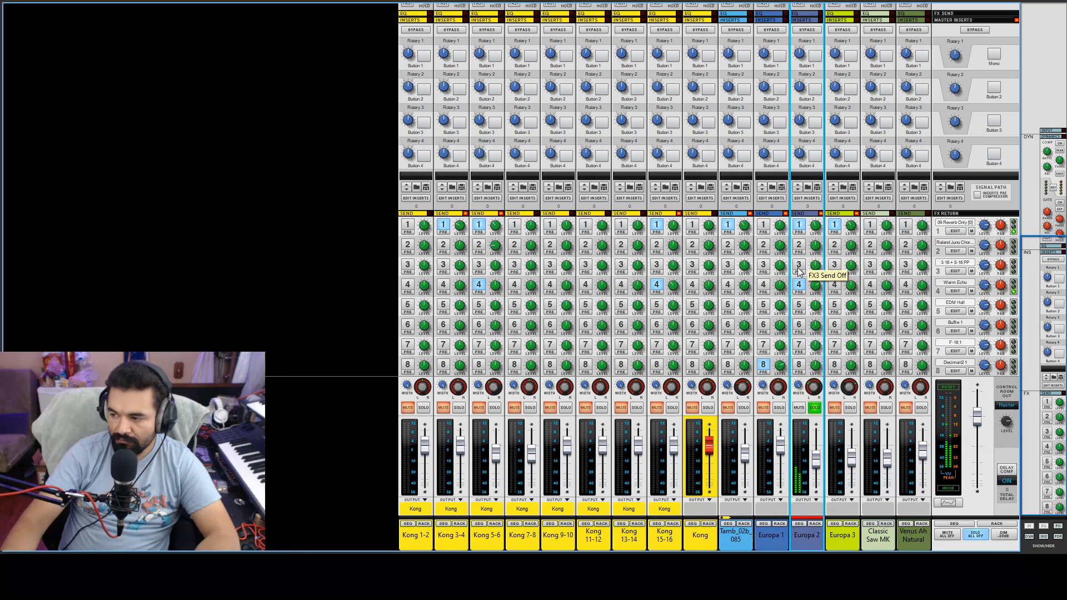
pyautogui.click(816, 411)
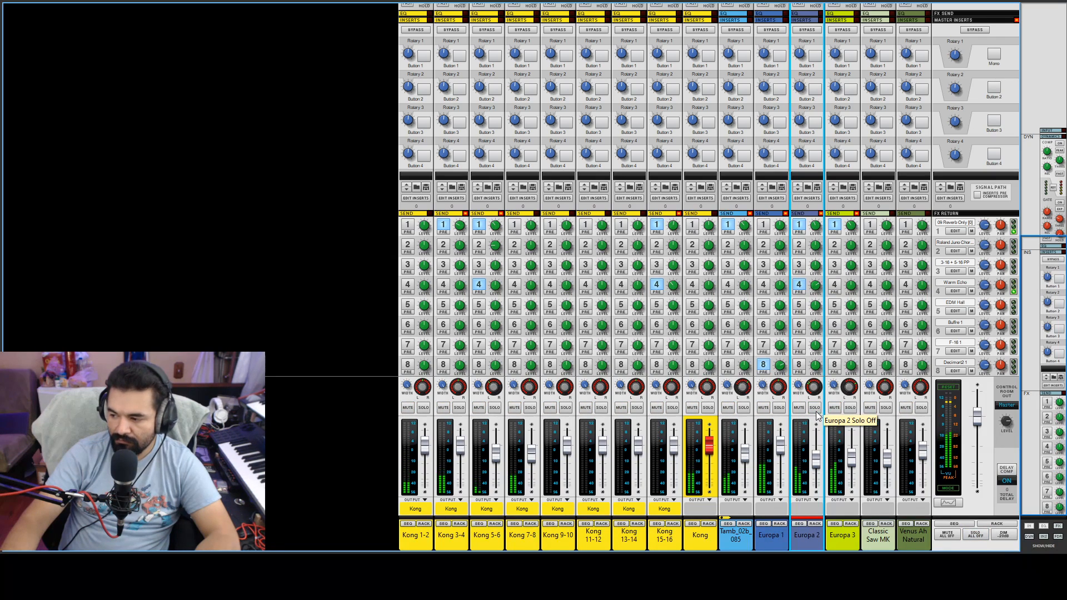
# - Enable the FX5 and FX3 sends on the Europa 3 channel, soloing it temporarily to audition the effects
pyautogui.click(851, 408)
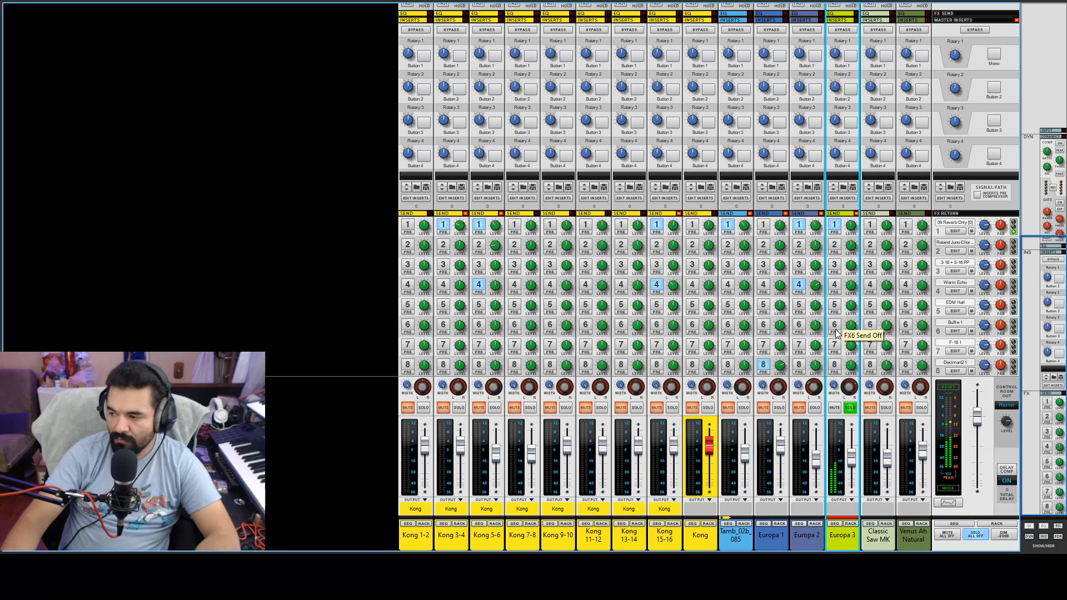
pyautogui.click(835, 307)
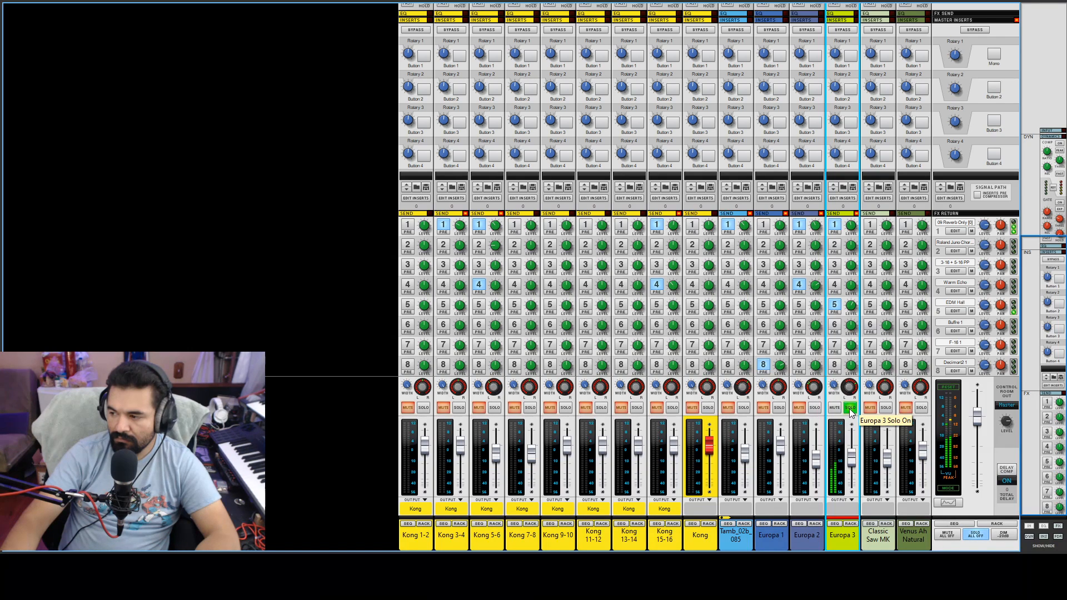
pyautogui.click(835, 265)
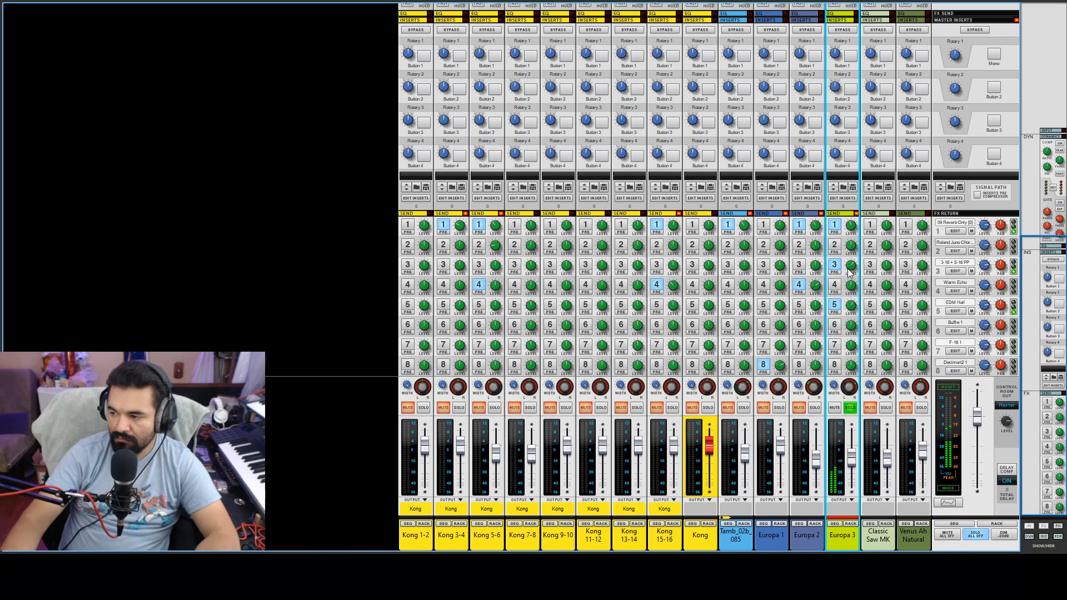
pyautogui.click(851, 408)
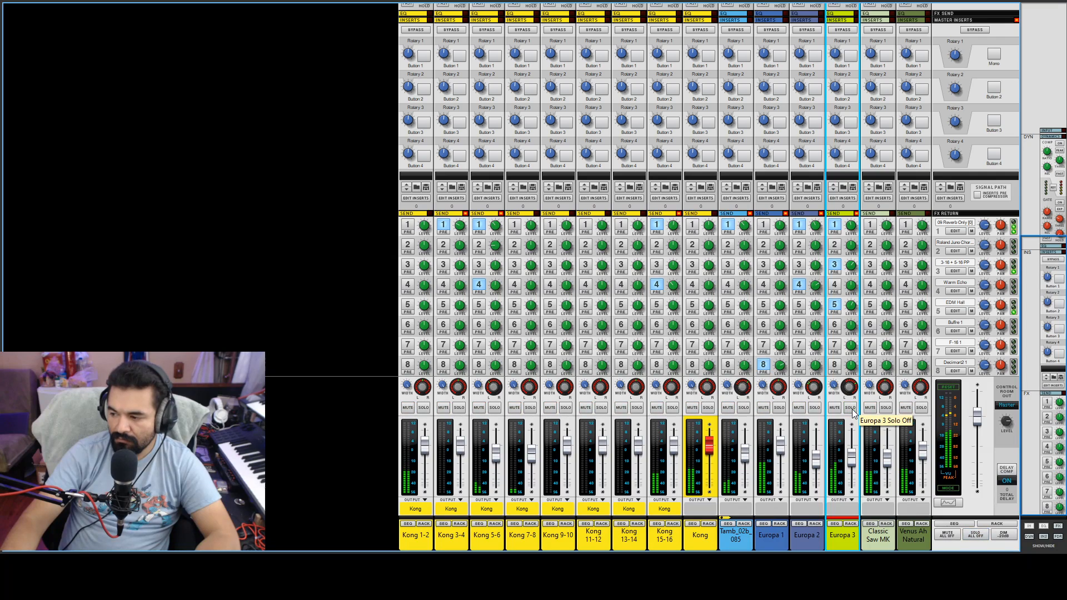
# - Enable the FX1 send on Venus Ah Natural and the FX2 send on Classic Saw MK, soloing each channel temporarily
pyautogui.click(922, 407)
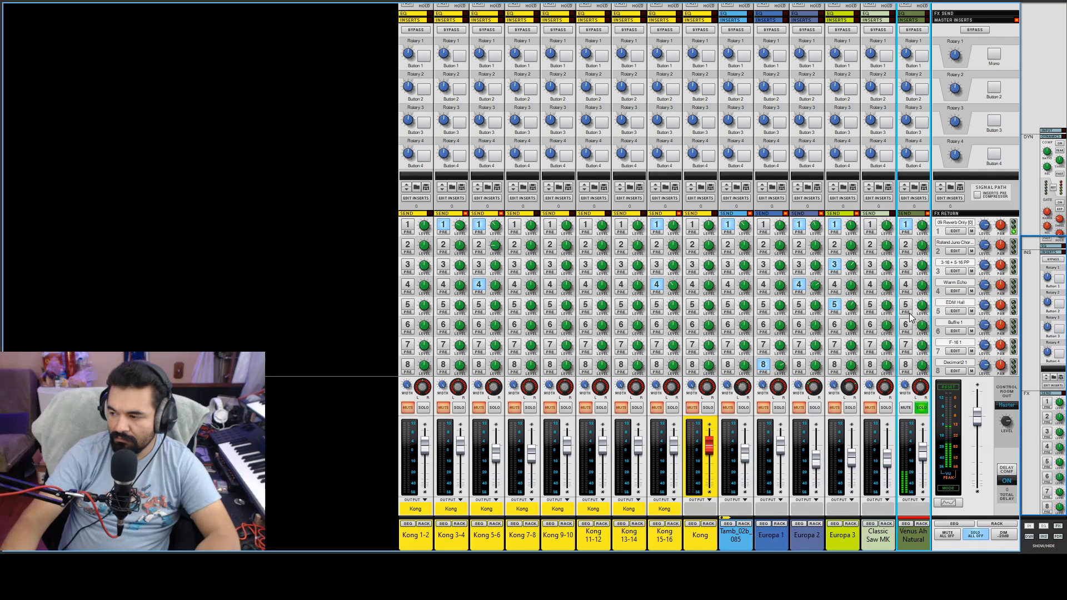
pyautogui.click(921, 408)
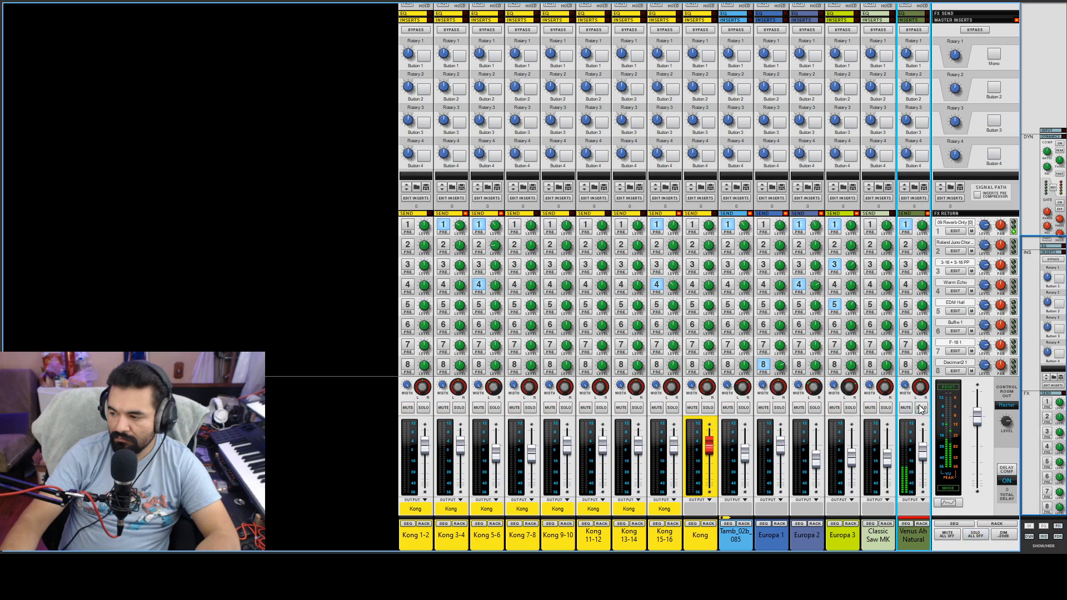
pyautogui.click(886, 408)
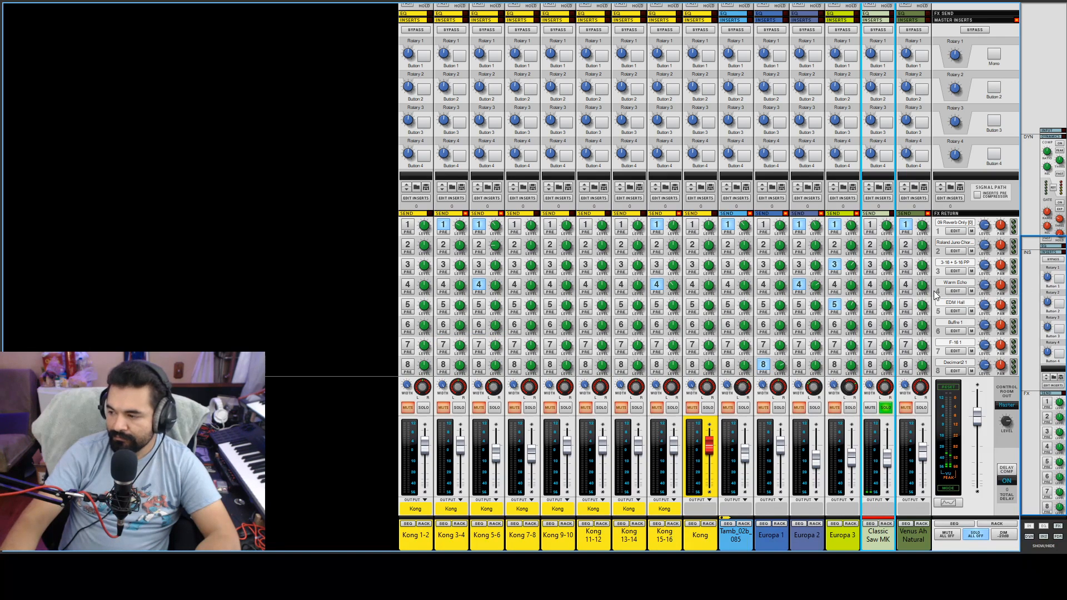
pyautogui.click(871, 285)
pyautogui.click(873, 286)
pyautogui.moveTo(887, 294); pyautogui.dragTo(887, 292)
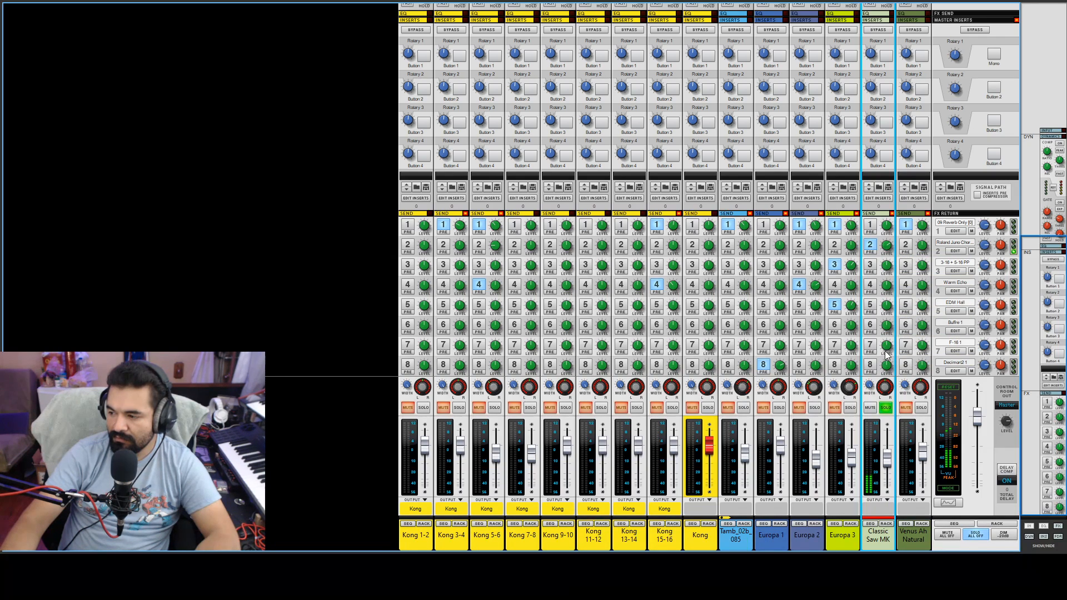
pyautogui.click(887, 409)
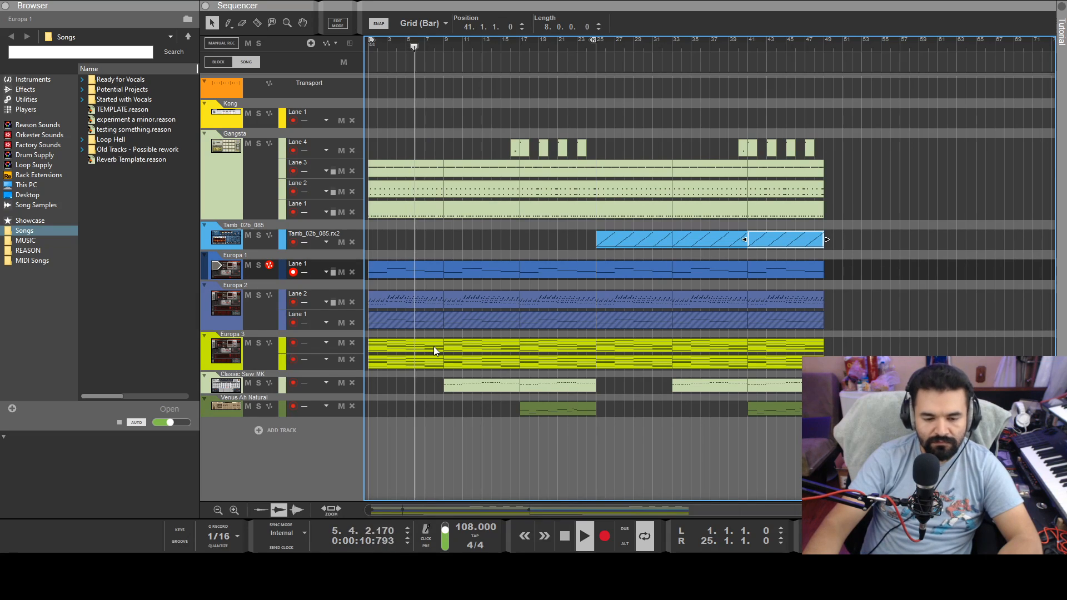
# - Delete the Europa 3 clips from the first 24 bars and duplicate all clips of bars 25 to 48 to bar 49
pyautogui.moveTo(548, 338); pyautogui.dragTo(423, 363)
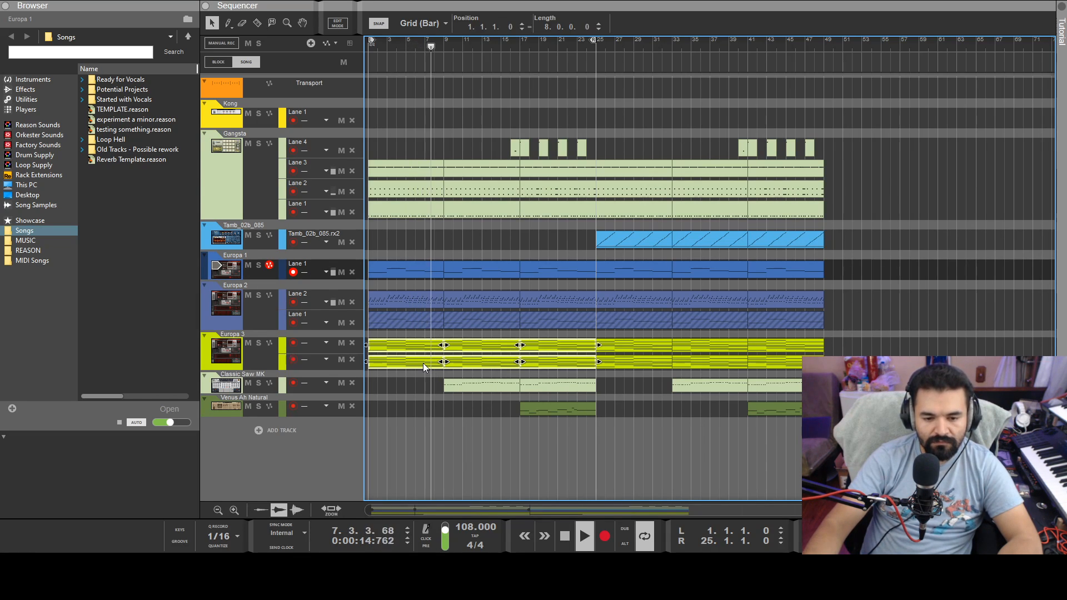
pyautogui.press('Delete')
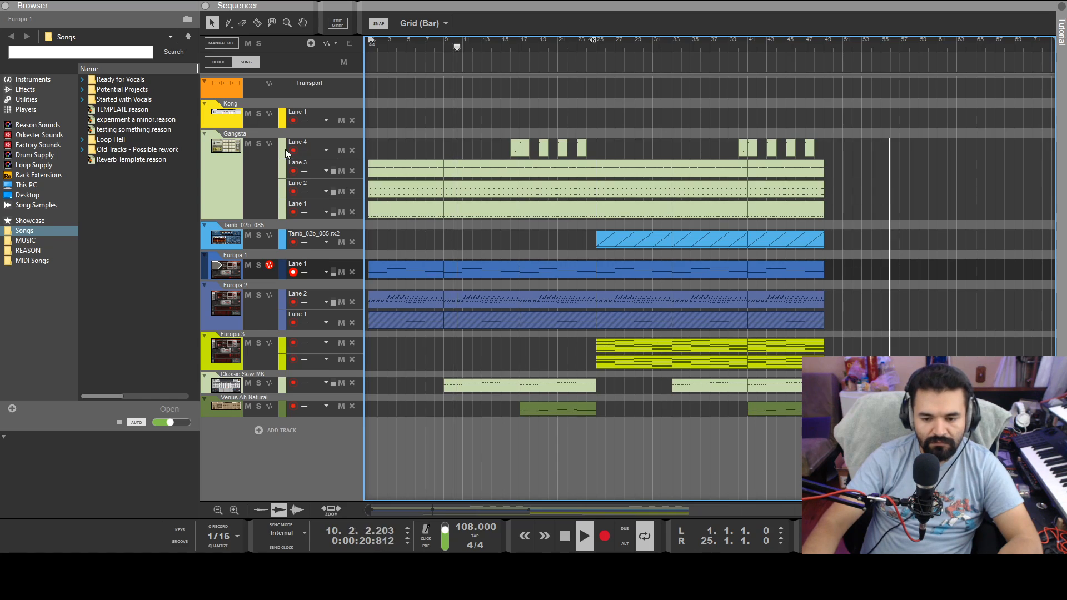
pyautogui.hotkey('ctrl', 'a')
pyautogui.click(873, 297)
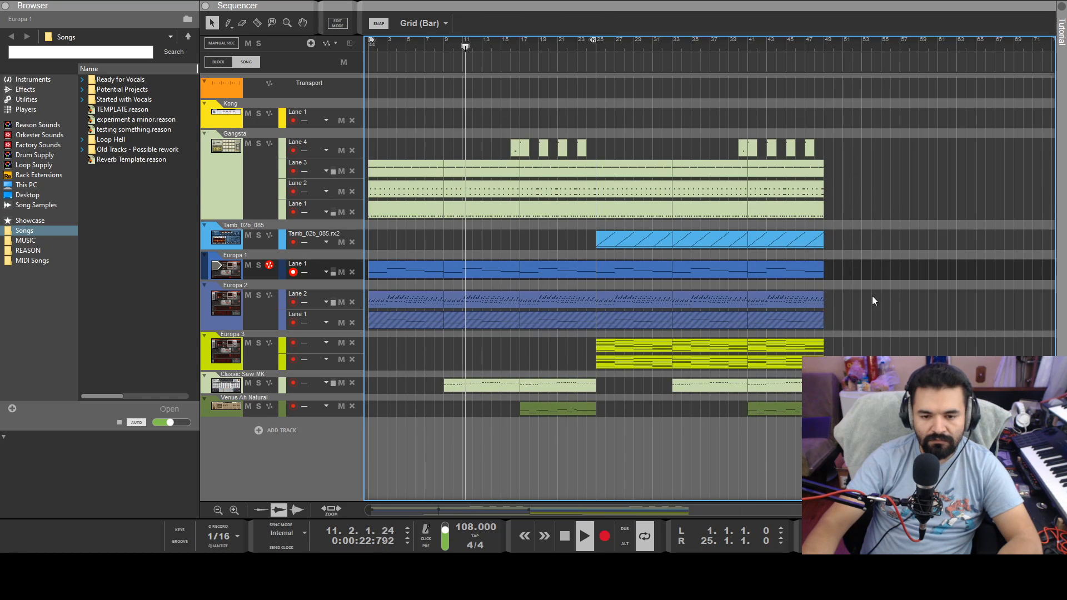
pyautogui.moveTo(609, 189); pyautogui.dragTo(837, 192)
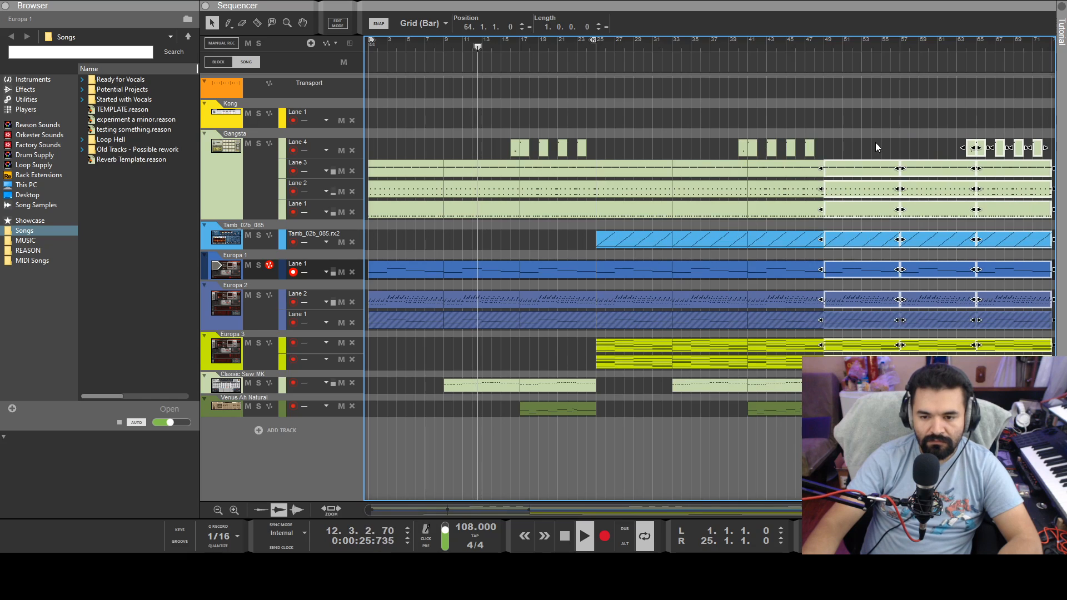
# - Trim the Gangsta drum, tambourine and Europa 1 clips that begin at bar 49 so they start at bar 53
pyautogui.moveTo(875, 142); pyautogui.dragTo(862, 195)
pyautogui.click(840, 223)
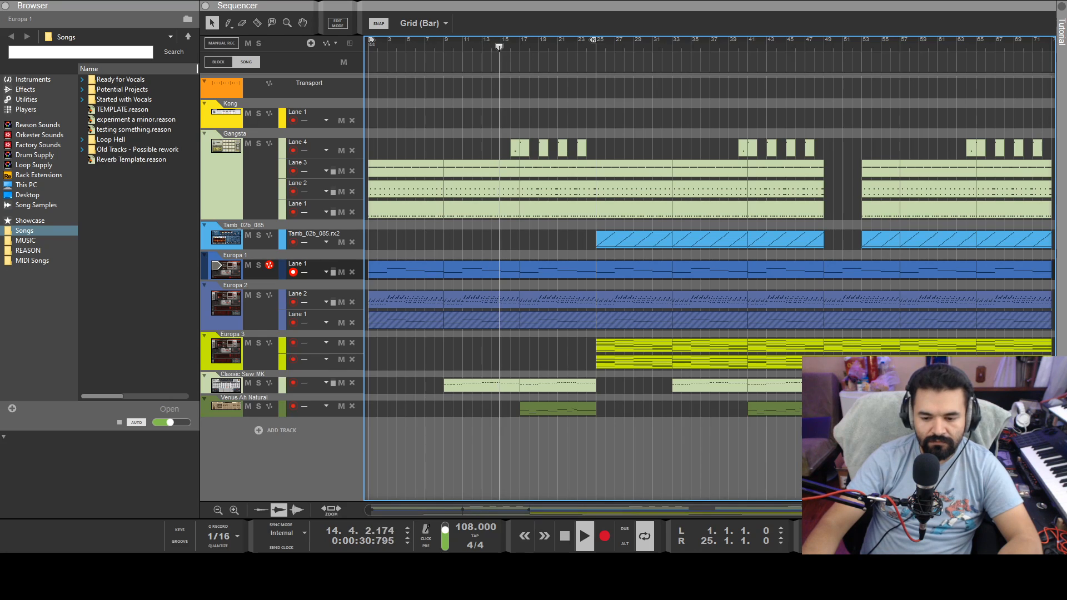
pyautogui.moveTo(855, 510); pyautogui.dragTo(1000, 510)
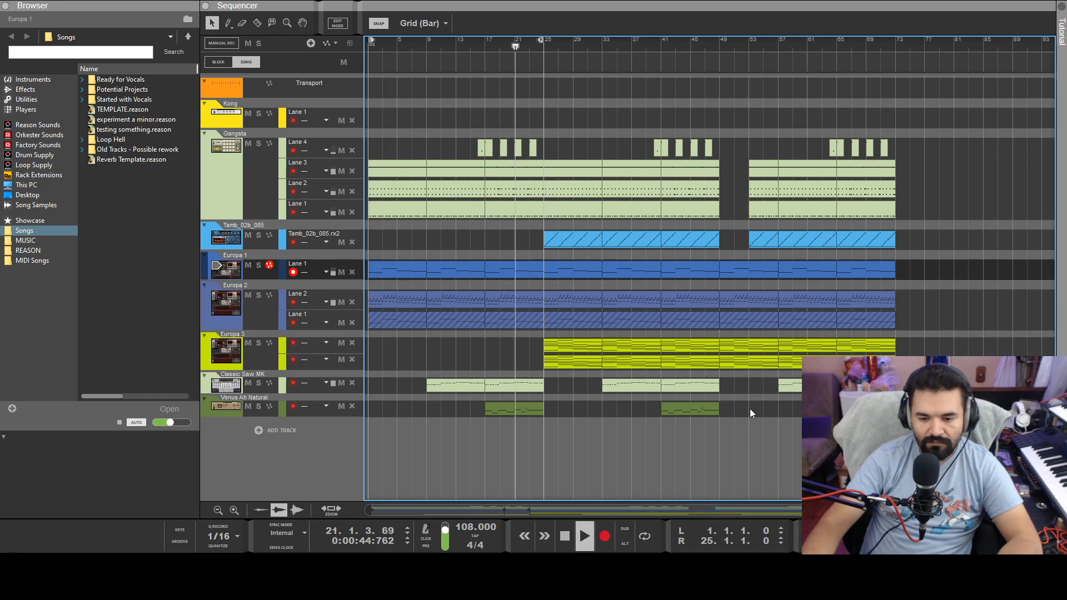
pyautogui.click(742, 271)
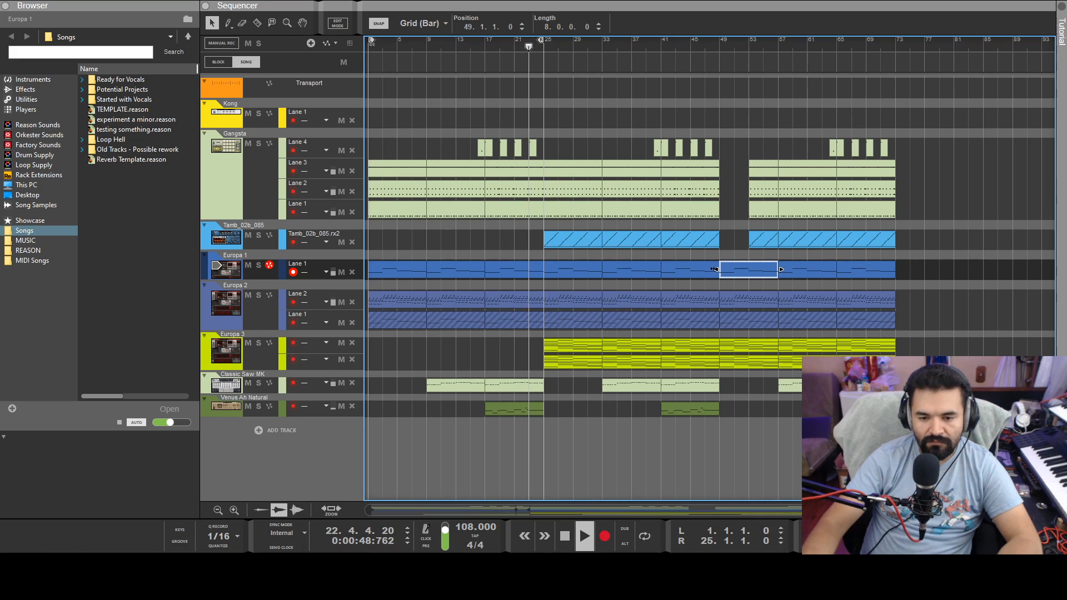
pyautogui.moveTo(717, 269); pyautogui.dragTo(749, 269)
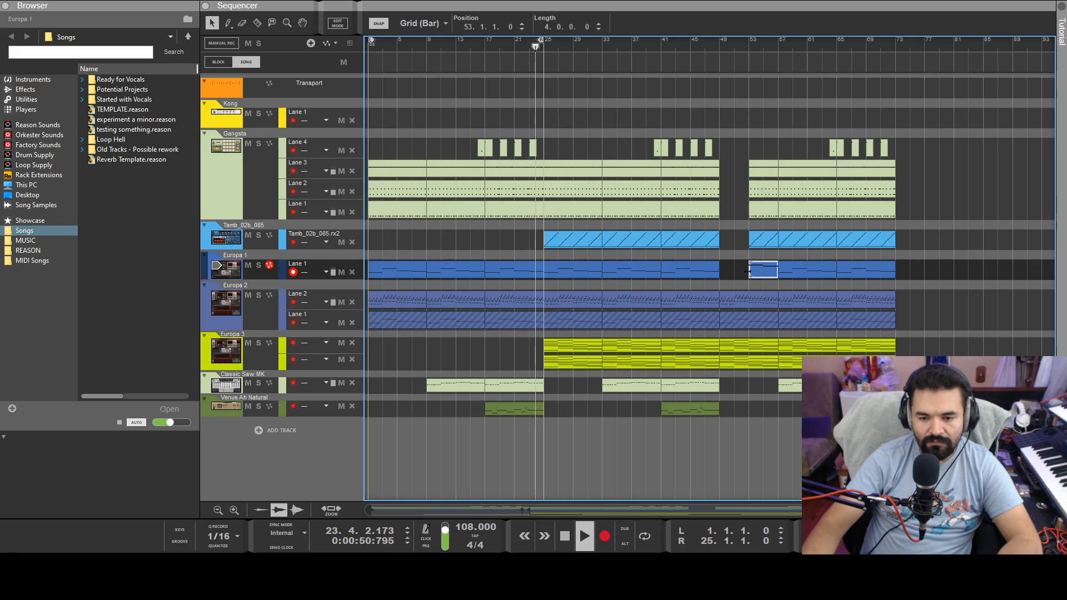
pyautogui.click(732, 278)
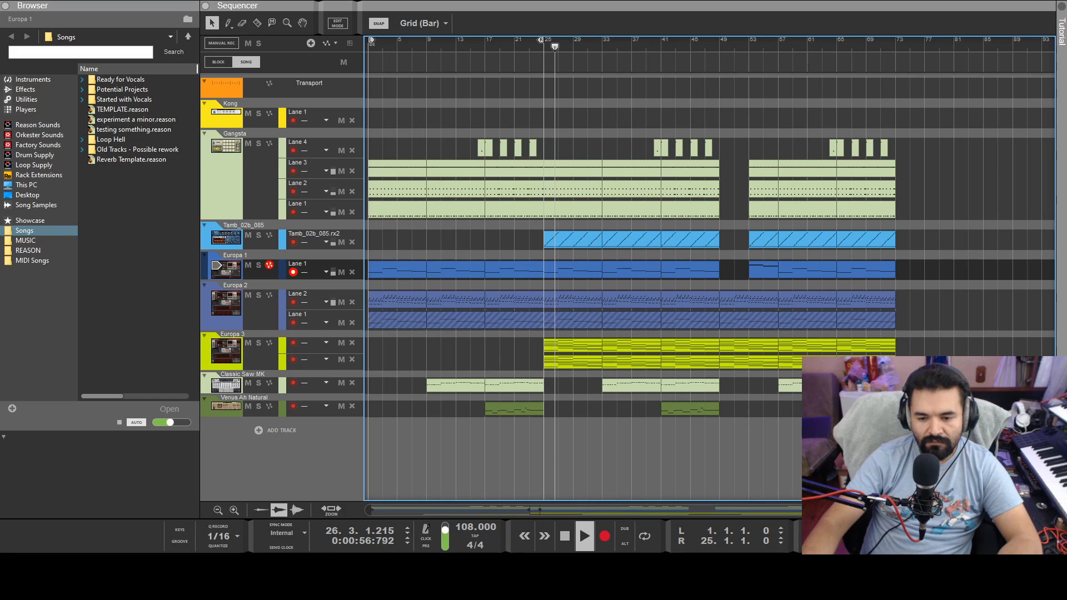
# - Copy the Classic Saw MK clip from bar 57 and the Venus Ah Natural clip from bar 41 to bar 49
pyautogui.moveTo(813, 387); pyautogui.dragTo(753, 384)
pyautogui.click(758, 407)
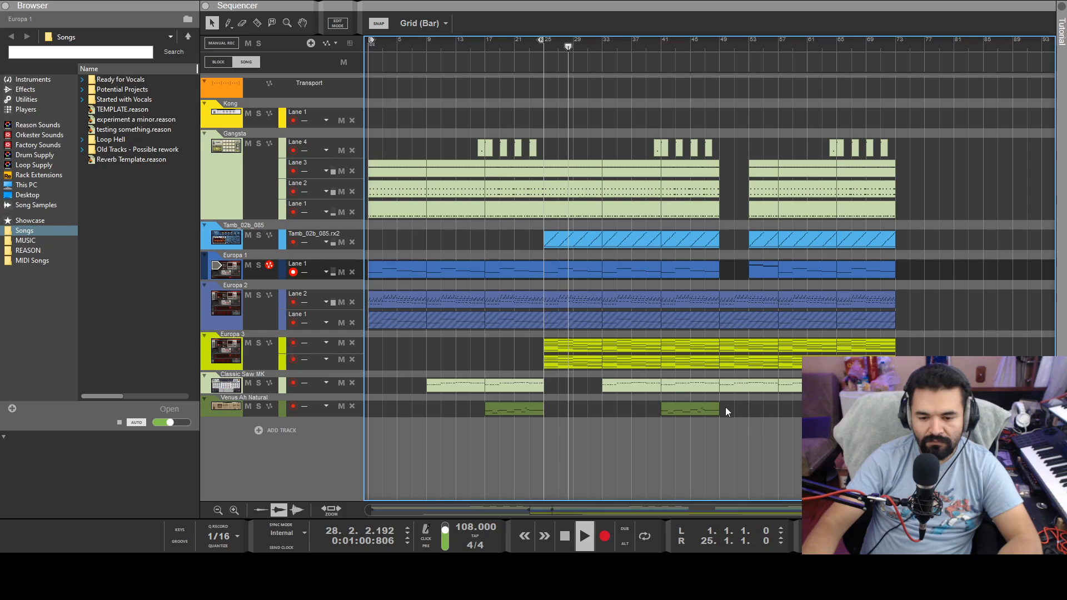
pyautogui.moveTo(696, 409); pyautogui.dragTo(757, 422)
pyautogui.click(761, 445)
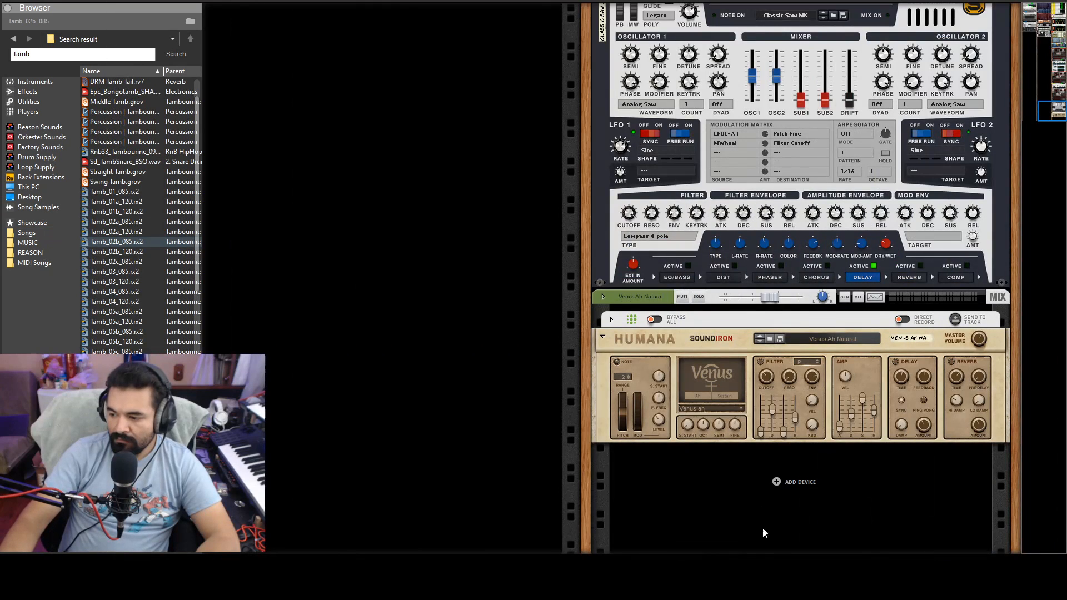
# - Try to automate the filter frequency of the Europa 3 synth
pyautogui.click(759, 539)
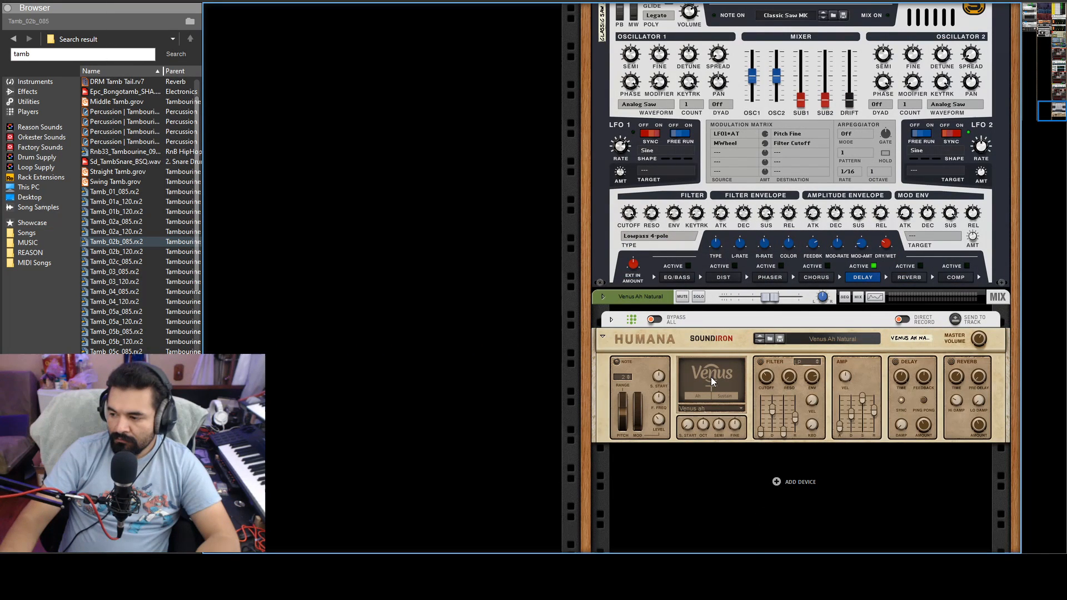
pyautogui.scroll(10, 712, 377)
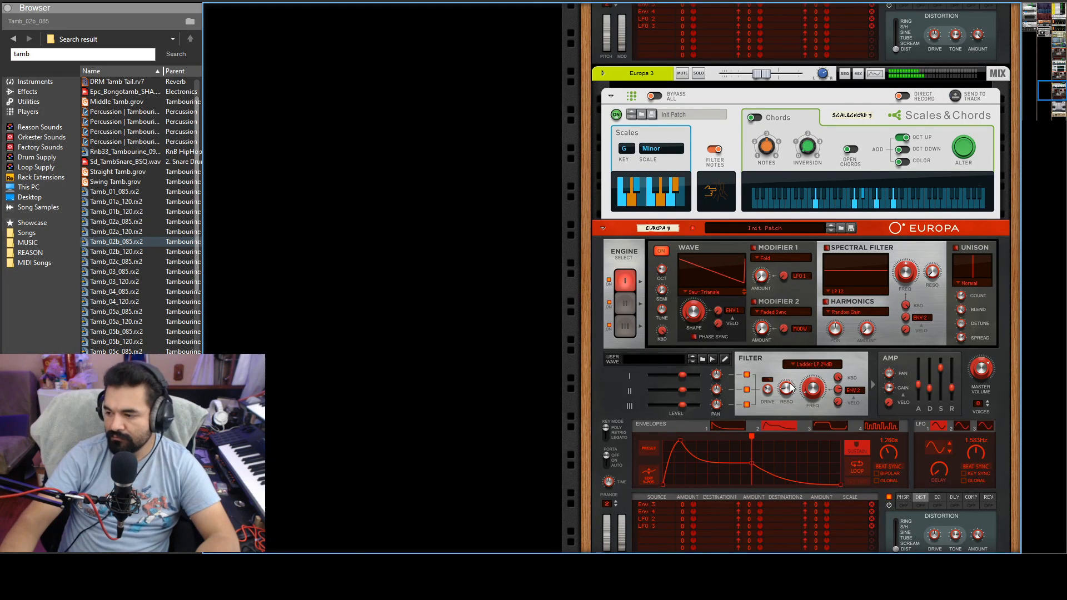
pyautogui.scroll(-1, 797, 383)
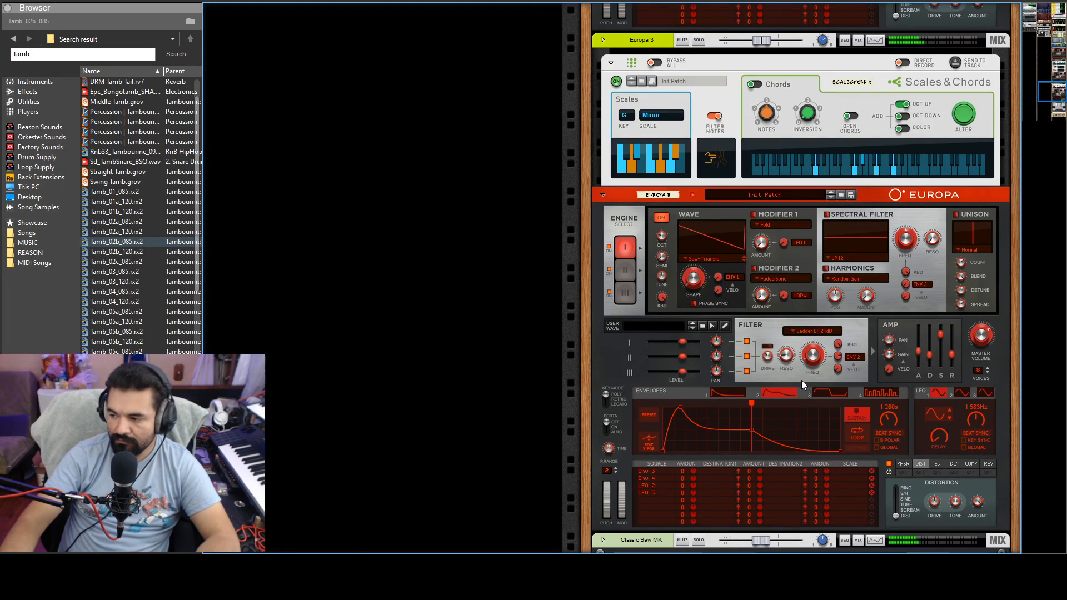
pyautogui.click(817, 361)
pyautogui.keyDown('alt'); pyautogui.click(814, 356); pyautogui.keyUp('alt')
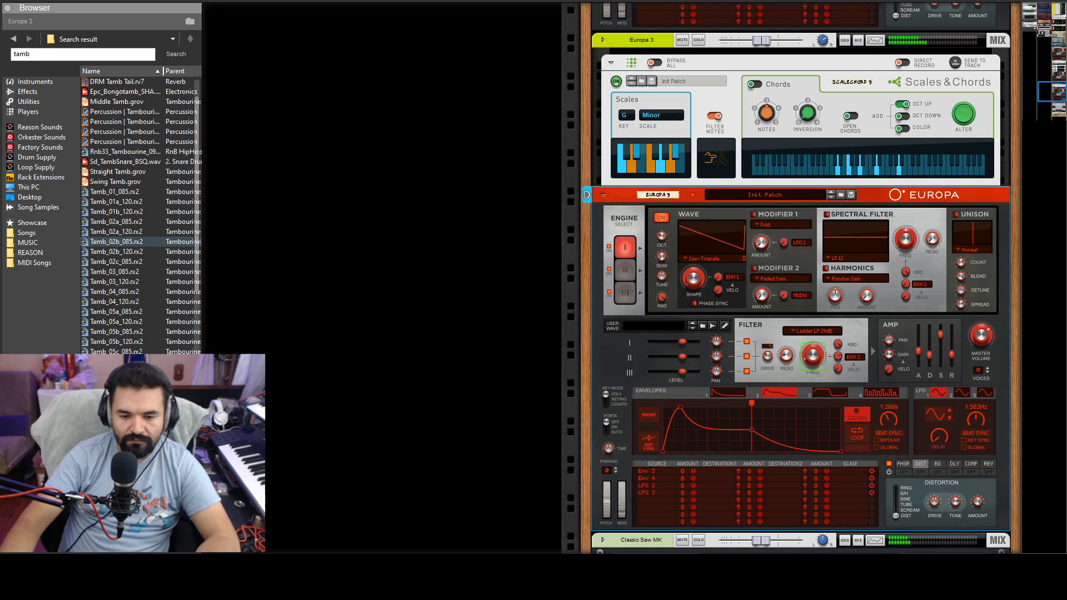
pyautogui.hotkey('ctrl', 'z')
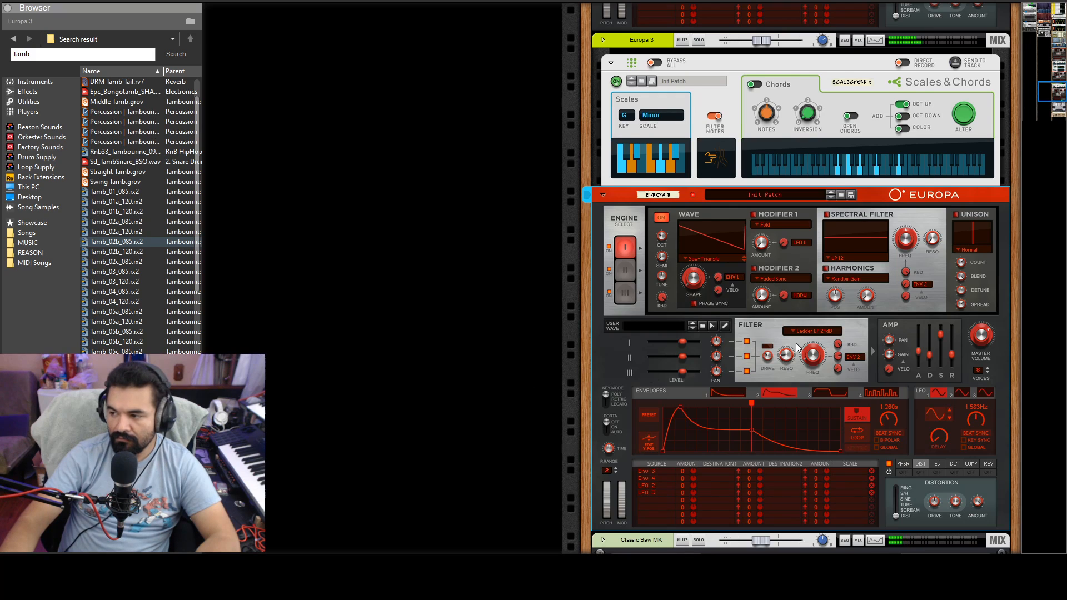
# - Collapse the player devices of the Europa 2 track in the rack to reach the synth's filter and envelope controls
pyautogui.scroll(-2, 796, 342)
pyautogui.scroll(-2, 796, 342)
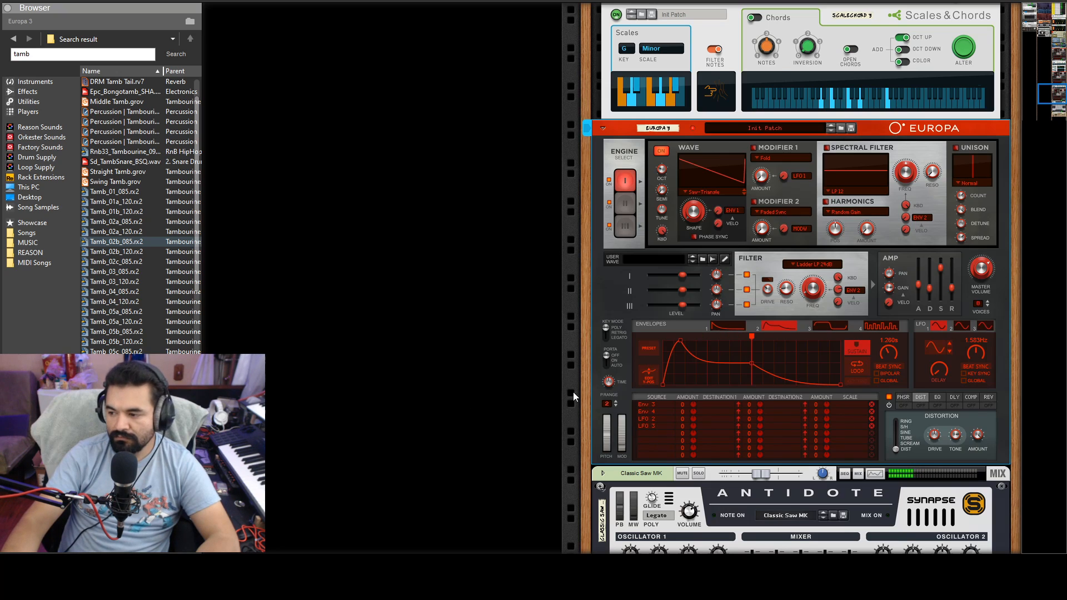
pyautogui.hotkey('alt', 'Tab')
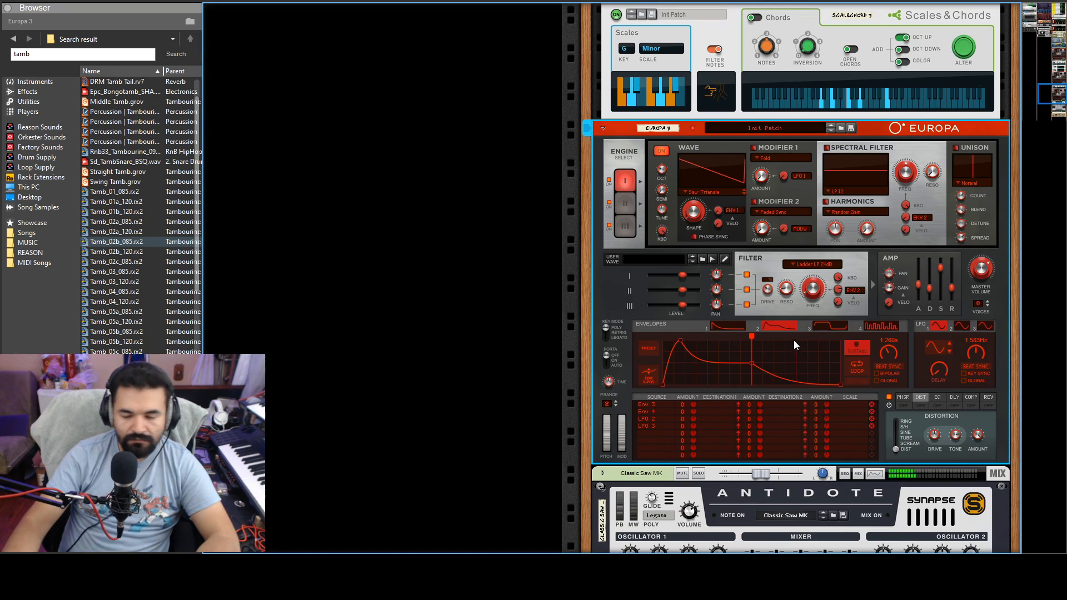
pyautogui.scroll(10, 798, 277)
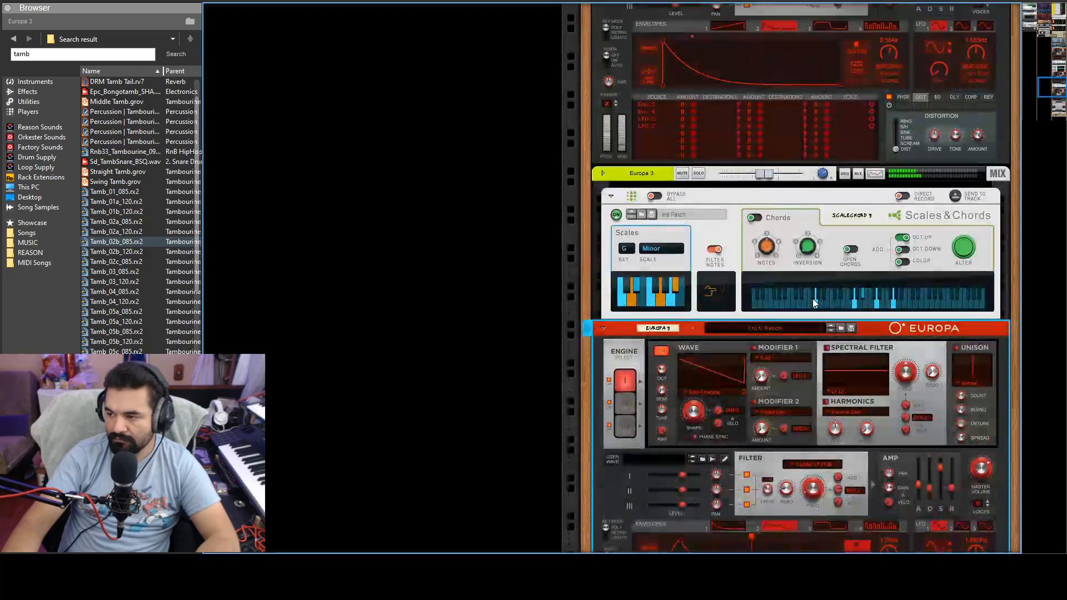
pyautogui.scroll(6, 815, 303)
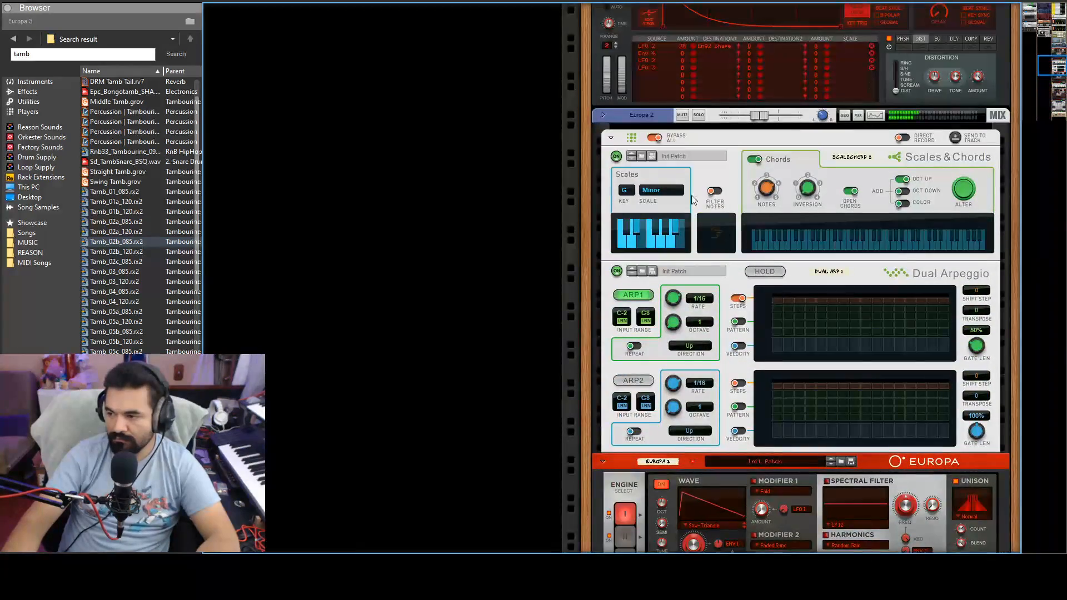
pyautogui.click(611, 139)
pyautogui.scroll(-2, 876, 363)
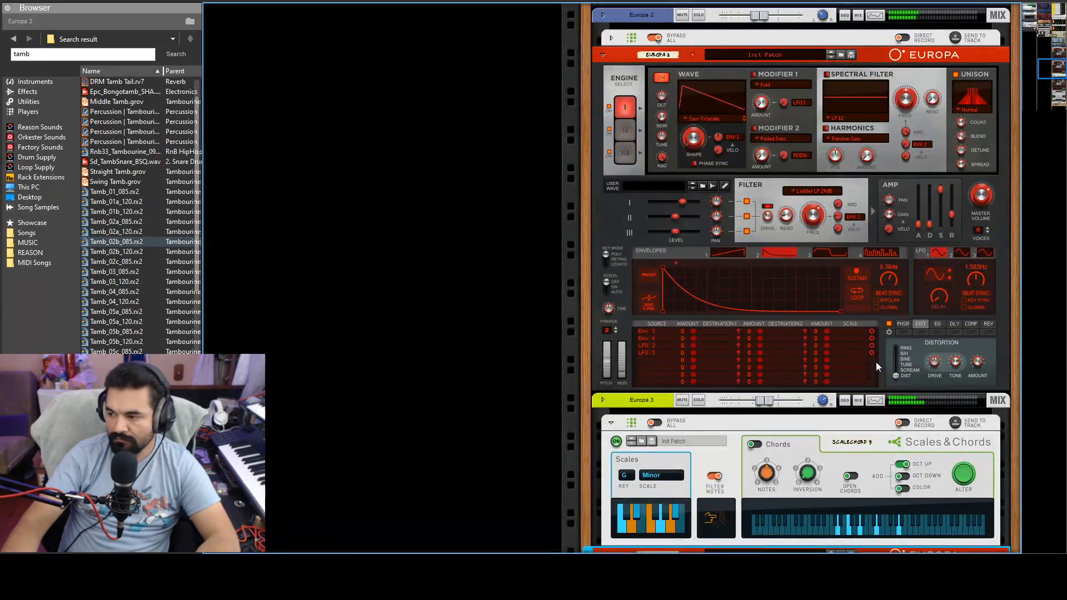
pyautogui.click(763, 257)
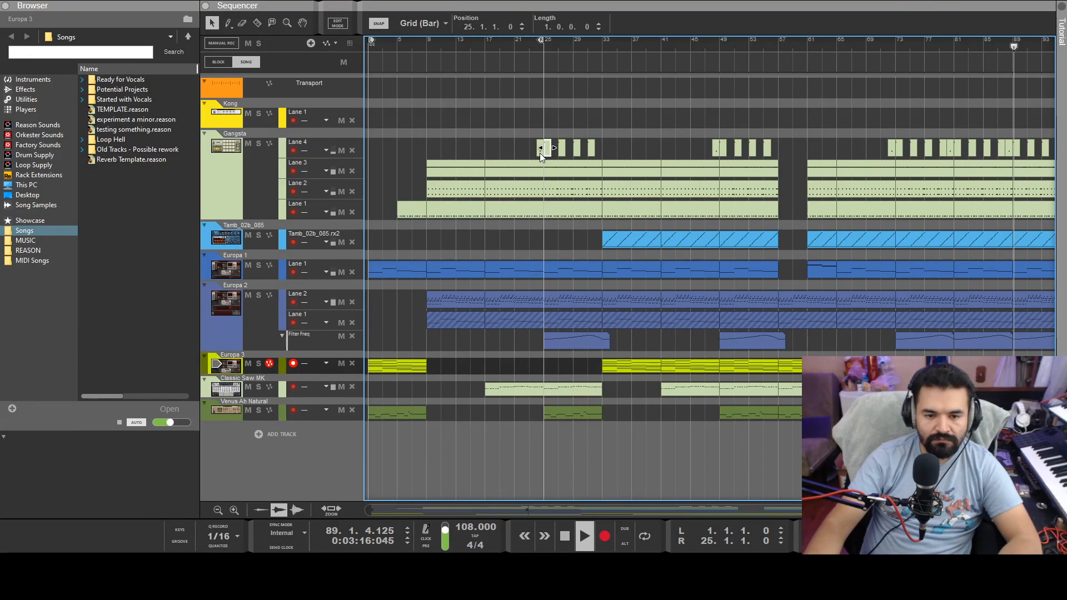
# - Copy the two Gangsta Lane 4 clips starting at bar 24 to bar 8 and return playback to the song's start
pyautogui.moveTo(414, 143); pyautogui.dragTo(429, 146)
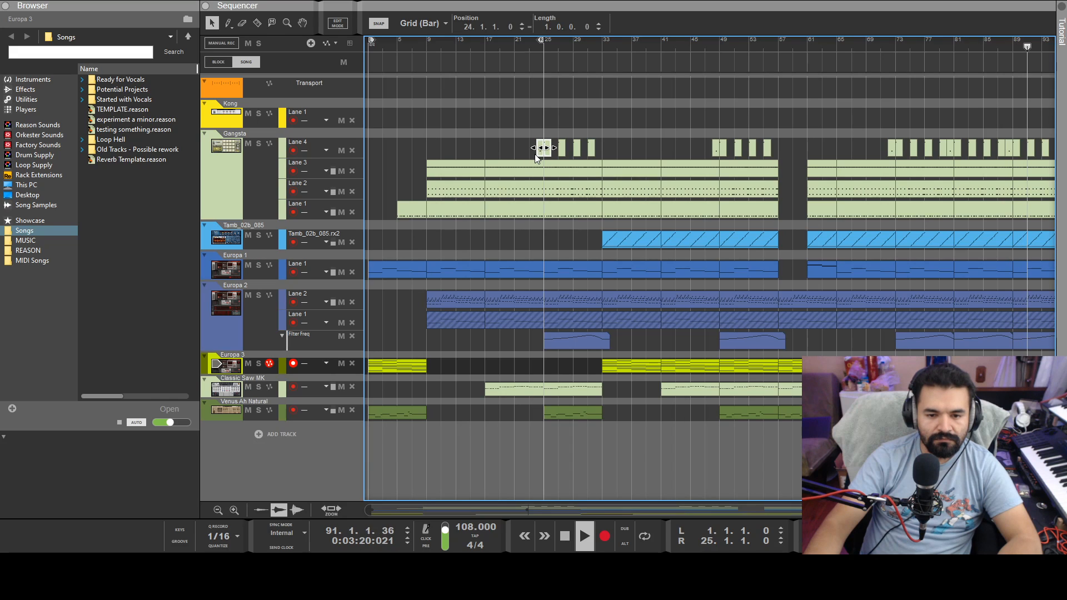
pyautogui.moveTo(541, 152); pyautogui.dragTo(422, 153)
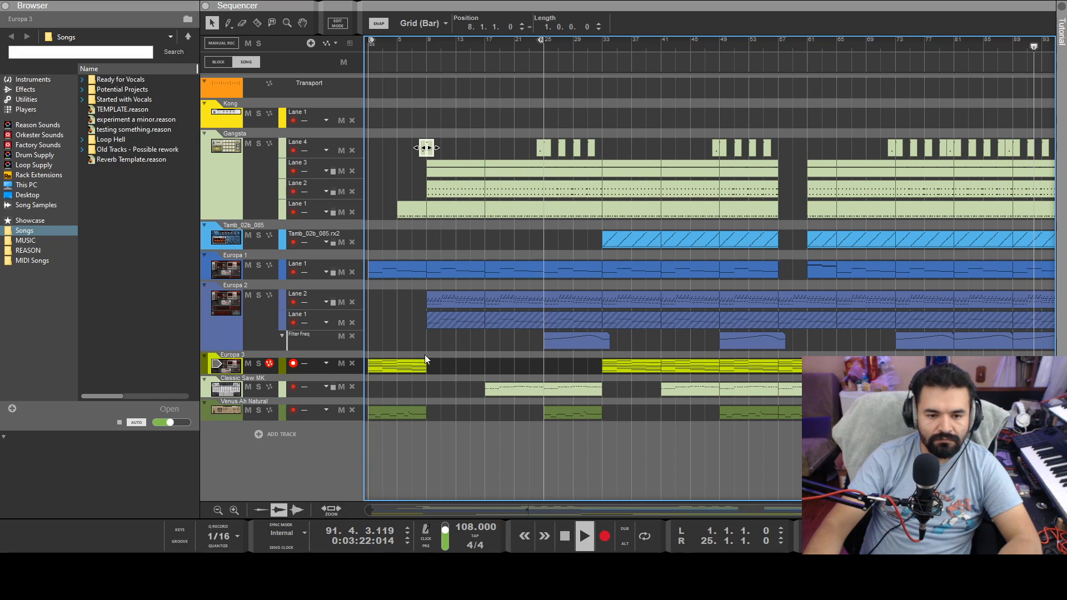
pyautogui.doubleClick(565, 534)
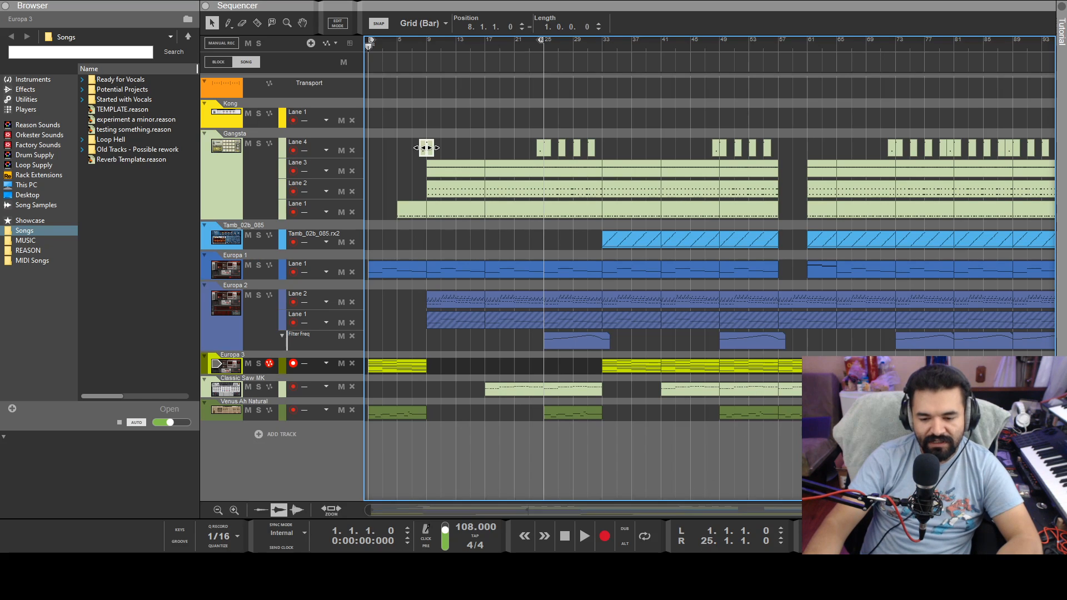
pyautogui.moveTo(990, 510); pyautogui.dragTo(1049, 510)
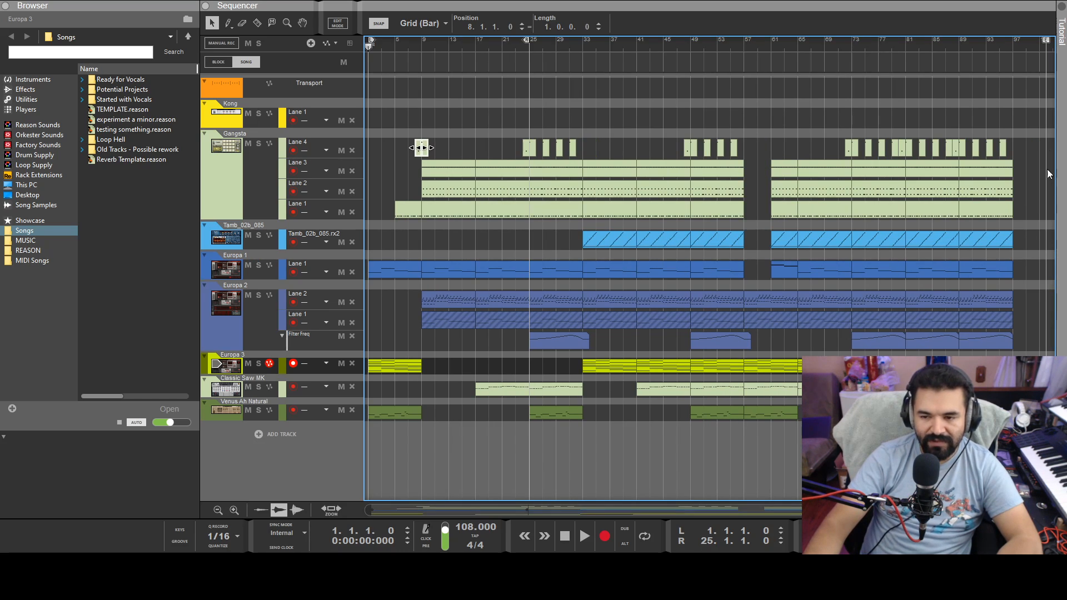
# - Move the song's end marker to bar 98 and add a Master Level automation lane for the Master Section
pyautogui.moveTo(1045, 42); pyautogui.dragTo(1019, 43)
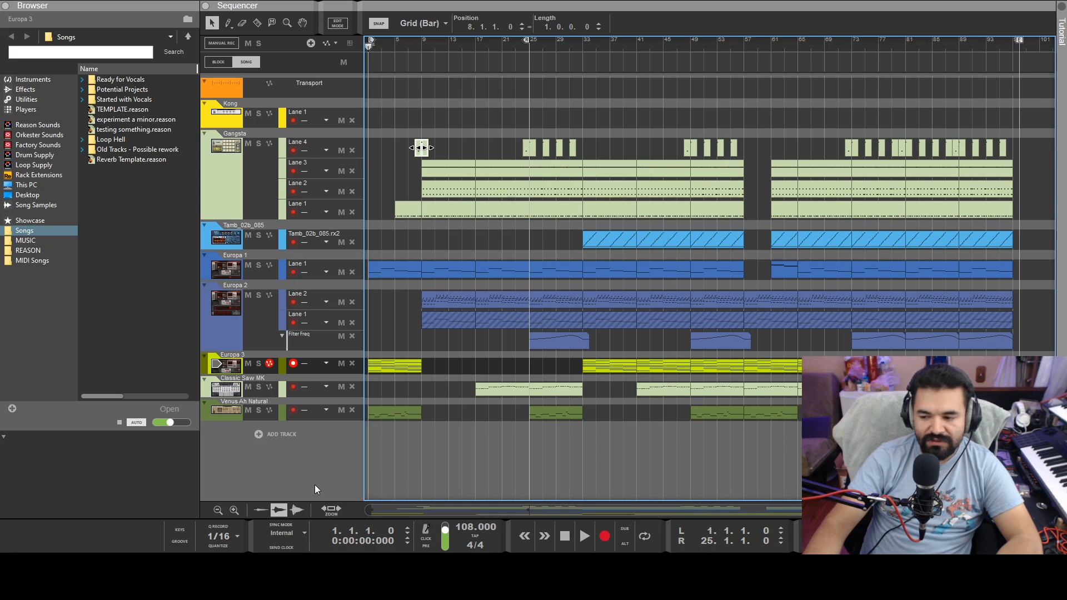
pyautogui.hotkey('alt', 'Tab')
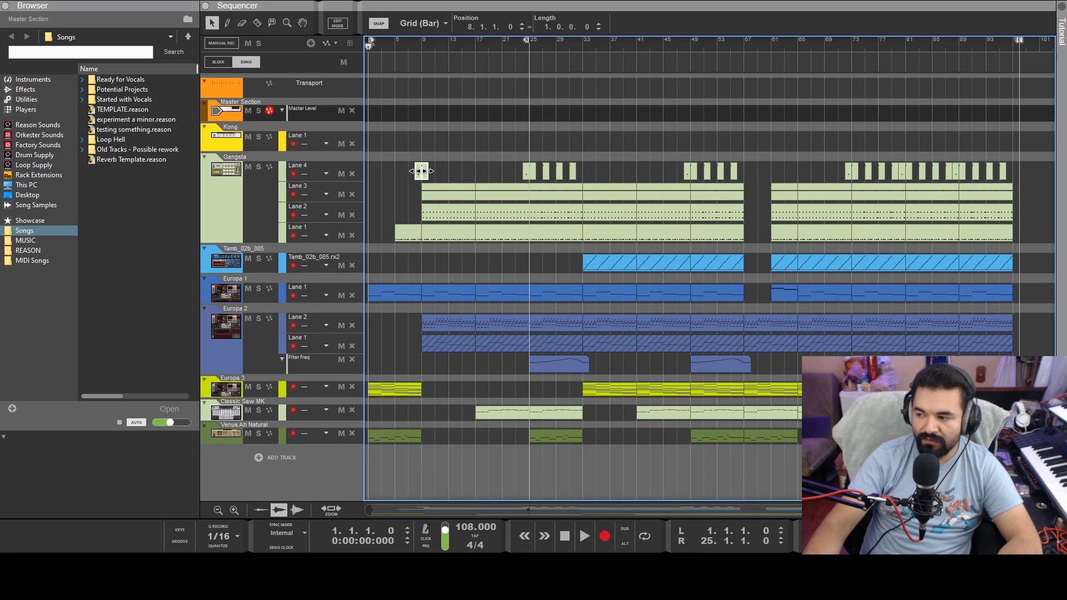
# - Draw a Master Level fade-in clip from bar 1 to bar 9, rising from 333 to 734
pyautogui.moveTo(371, 118); pyautogui.dragTo(416, 115)
pyautogui.doubleClick(414, 113)
pyautogui.doubleClick(370, 131)
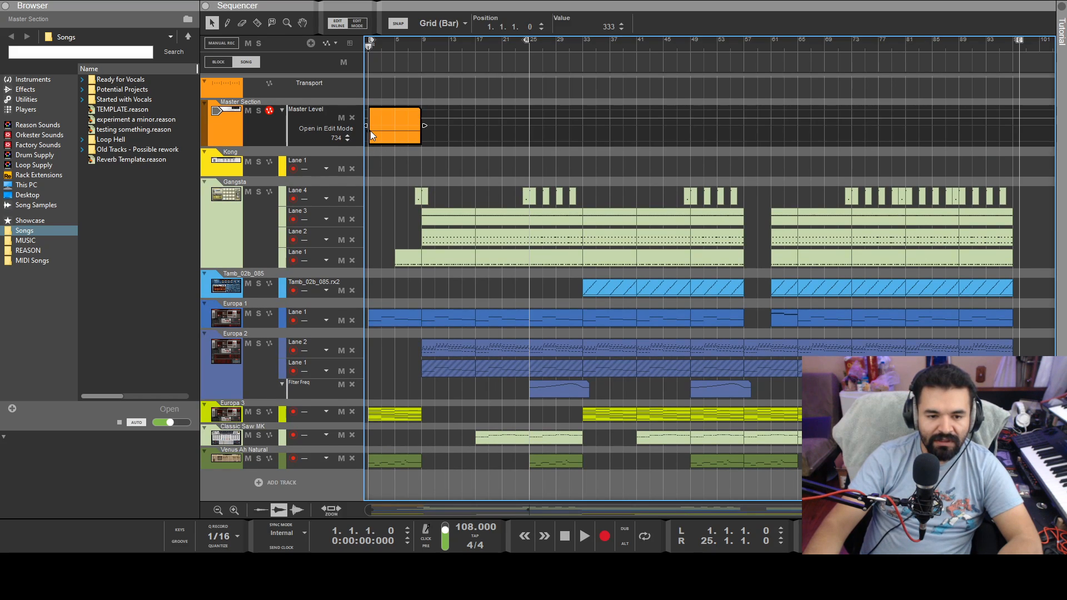
pyautogui.click(418, 119)
pyautogui.doubleClick(415, 118)
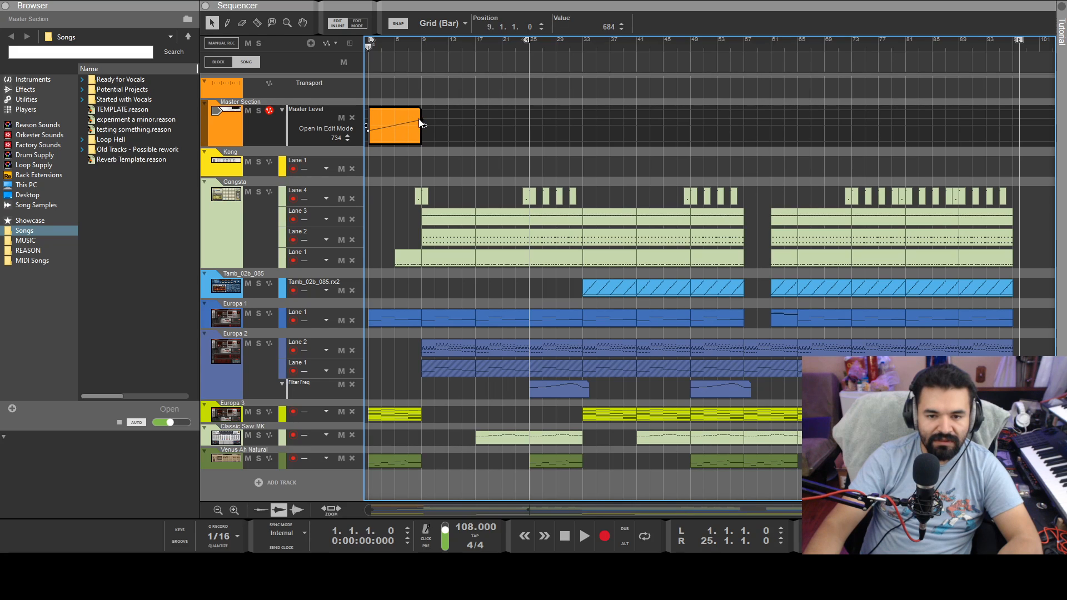
pyautogui.moveTo(603, 26); pyautogui.dragTo(599, 7)
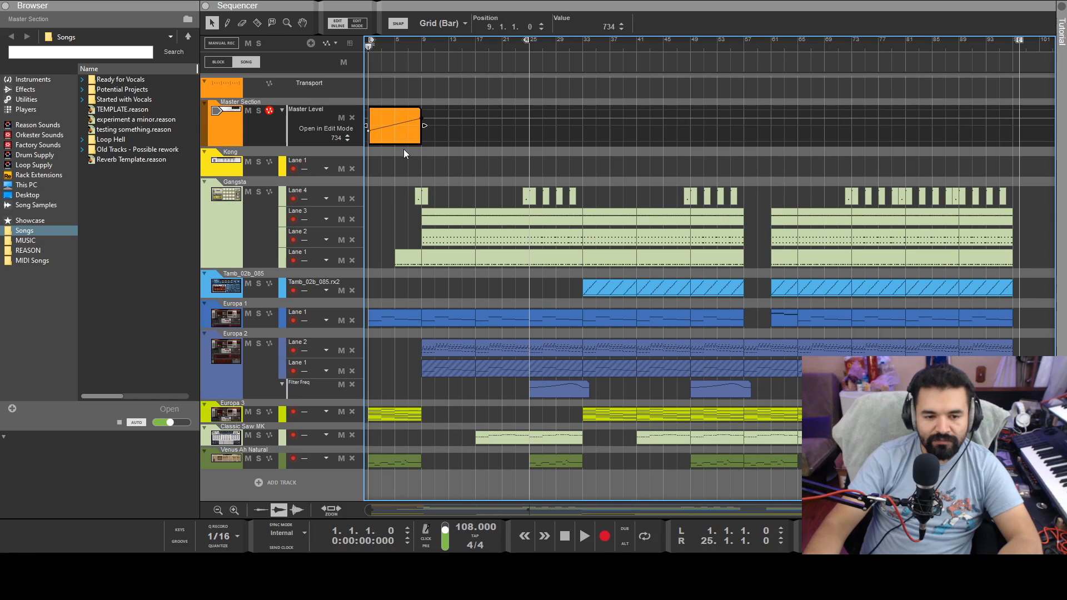
# - Draw an eight-bar Master Level fade-out clip starting at bar 89, with the level falling to 0 at bar 97
pyautogui.doubleClick(956, 126)
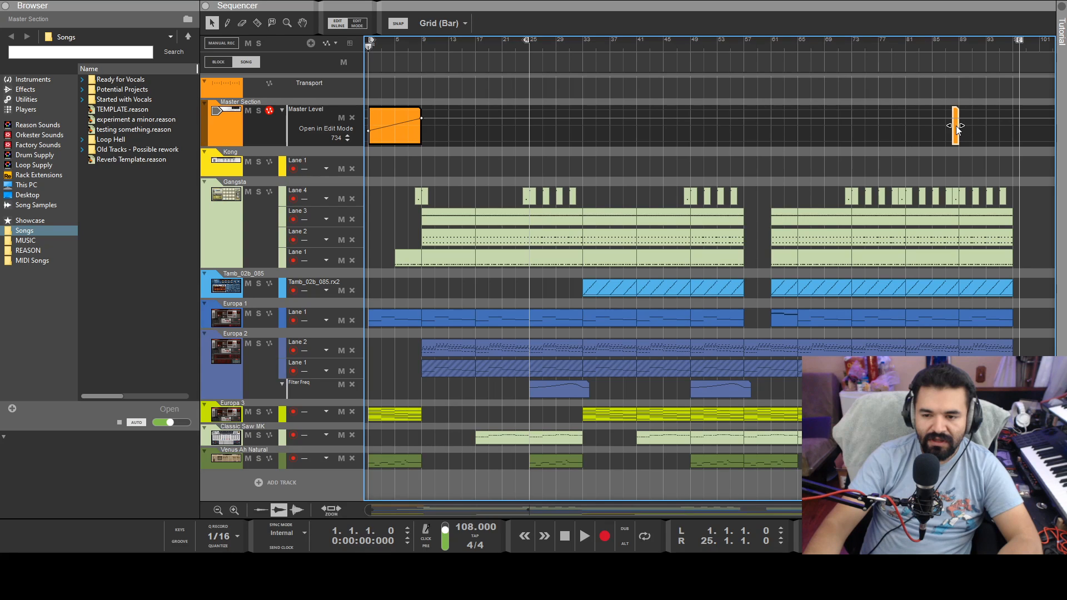
pyautogui.moveTo(997, 85)
pyautogui.mouseDown()
pyautogui.moveTo(942, 143)
pyautogui.moveTo(1009, 116)
pyautogui.mouseUp()
pyautogui.press('Delete')
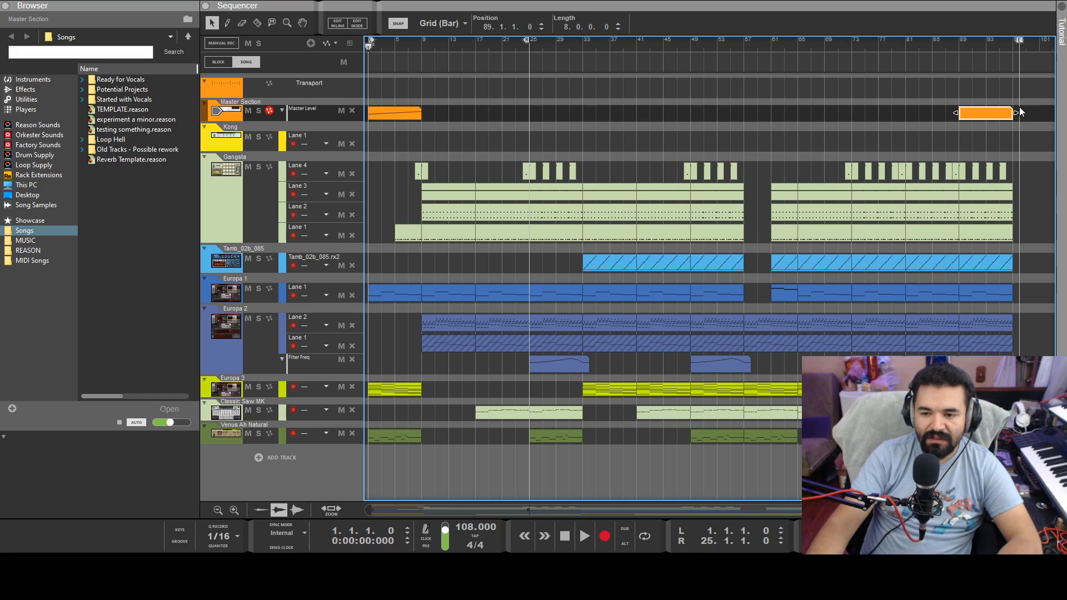
pyautogui.doubleClick(1000, 113)
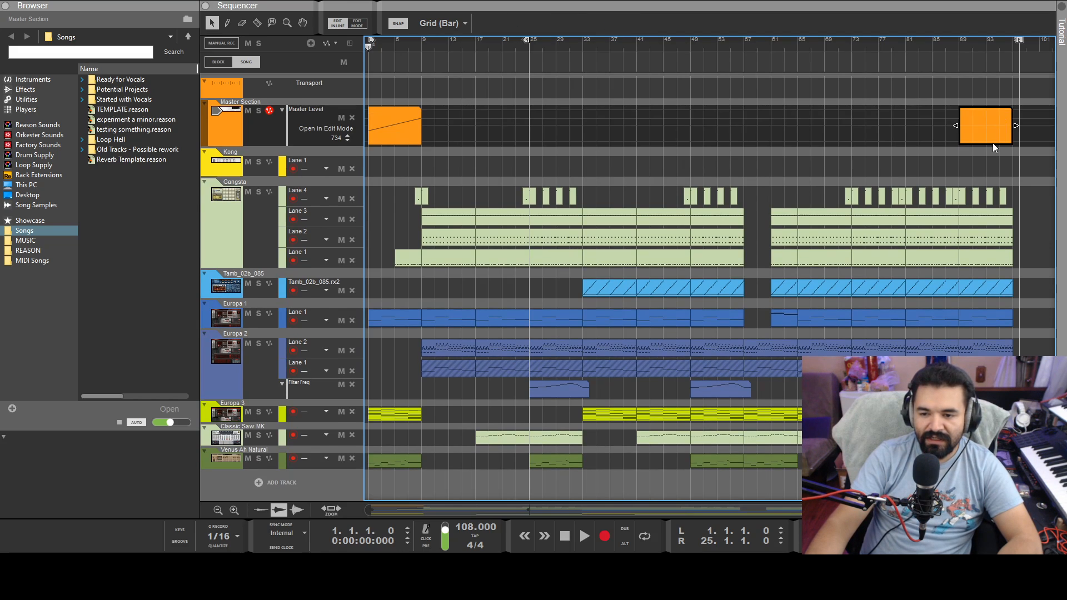
pyautogui.click(959, 118)
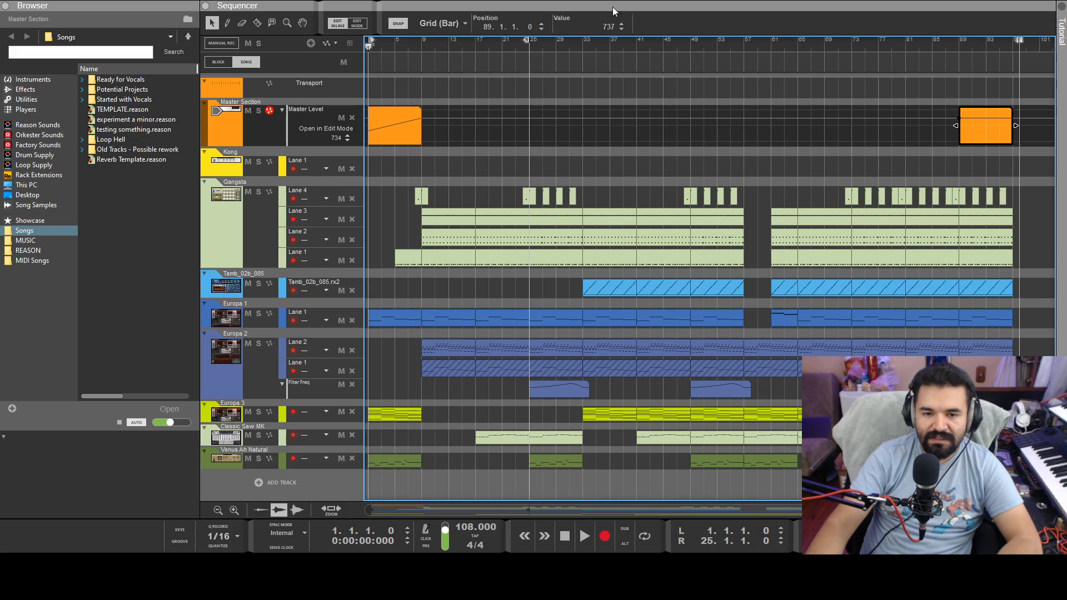
pyautogui.moveTo(595, 30)
pyautogui.mouseDown()
pyautogui.moveTo(596, 44)
pyautogui.moveTo(588, 35)
pyautogui.mouseUp()
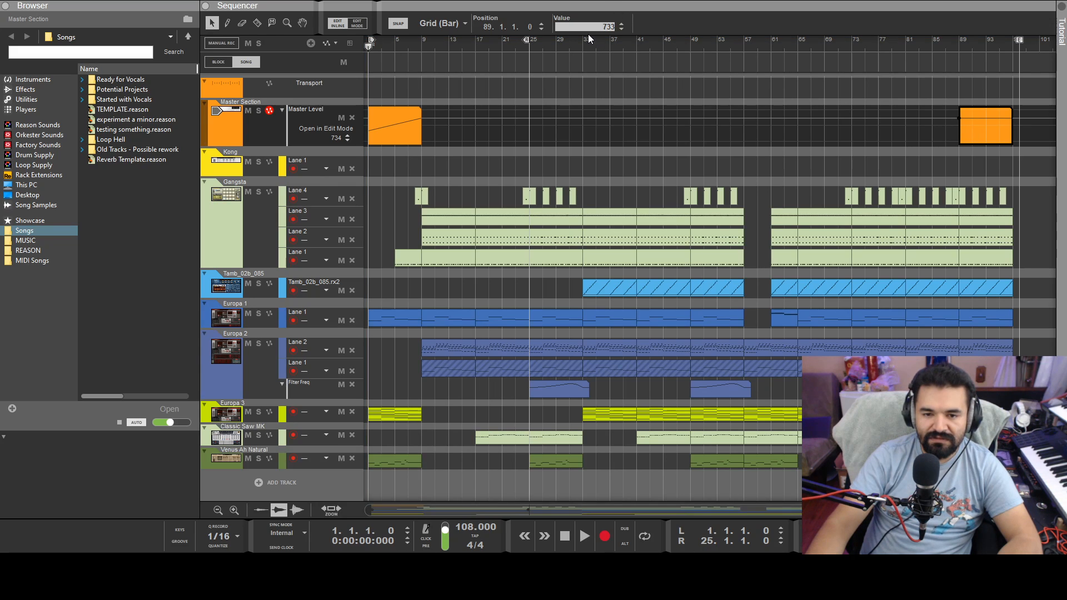
pyautogui.click(1012, 141)
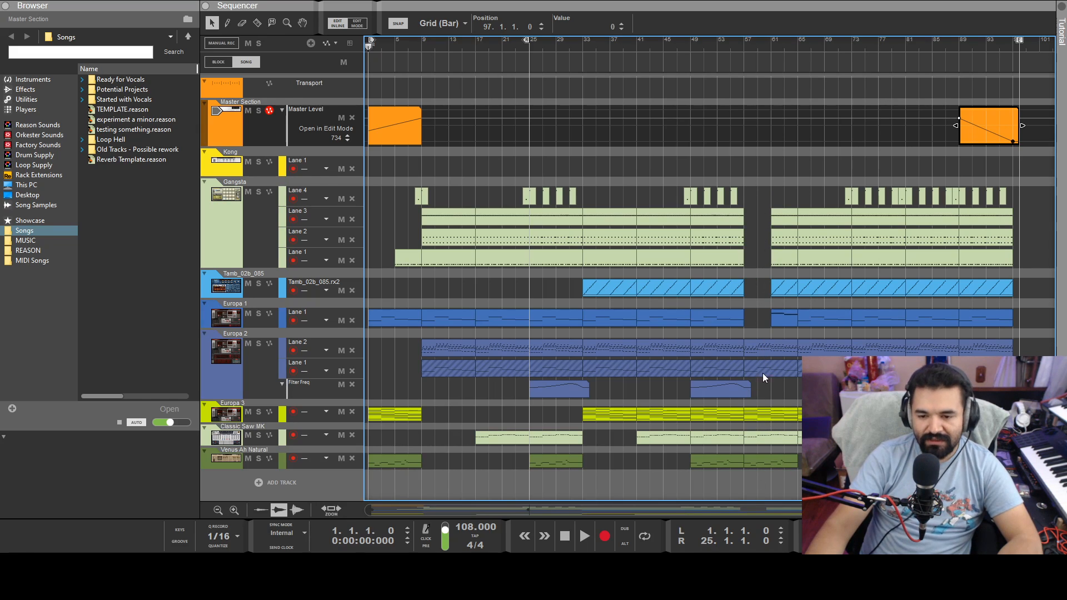
# - Audition the intro fade-in and set its Master Level point at bar 1 to 228
pyautogui.press('space')
pyautogui.press('space')
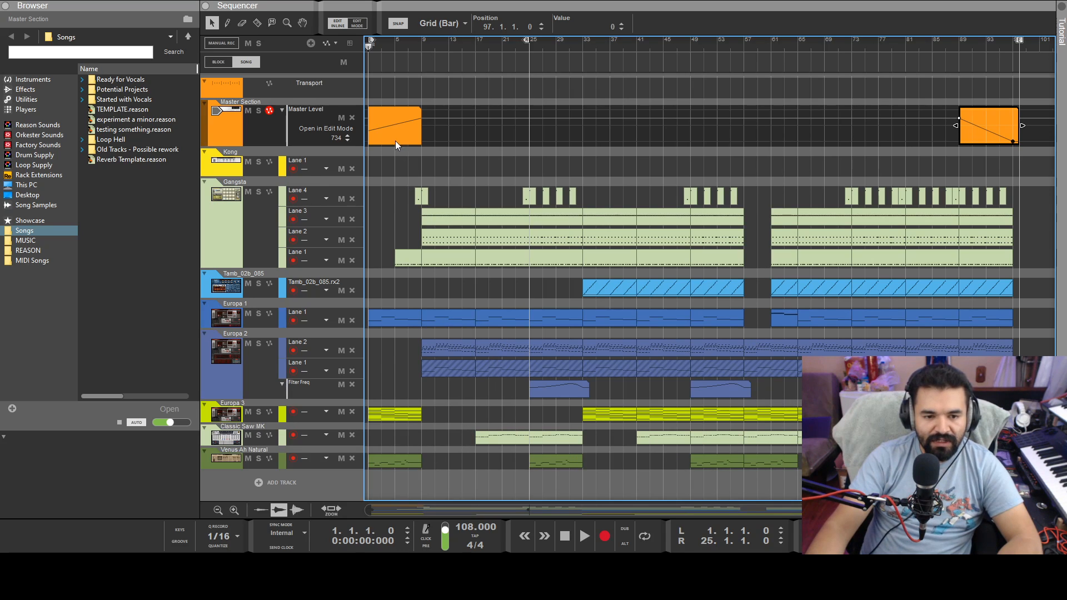
pyautogui.click(372, 129)
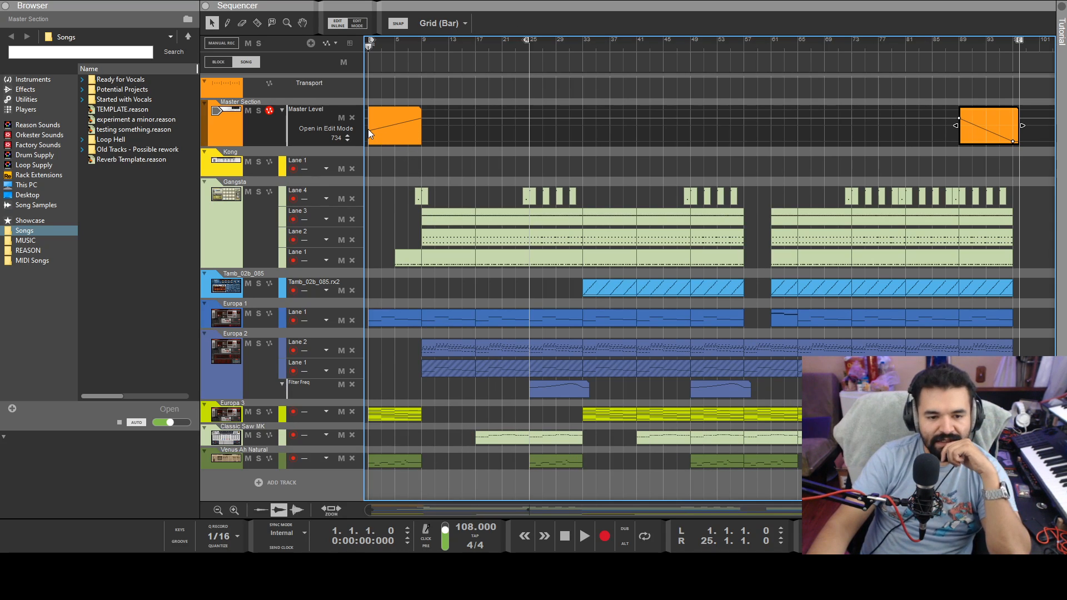
pyautogui.click(370, 132)
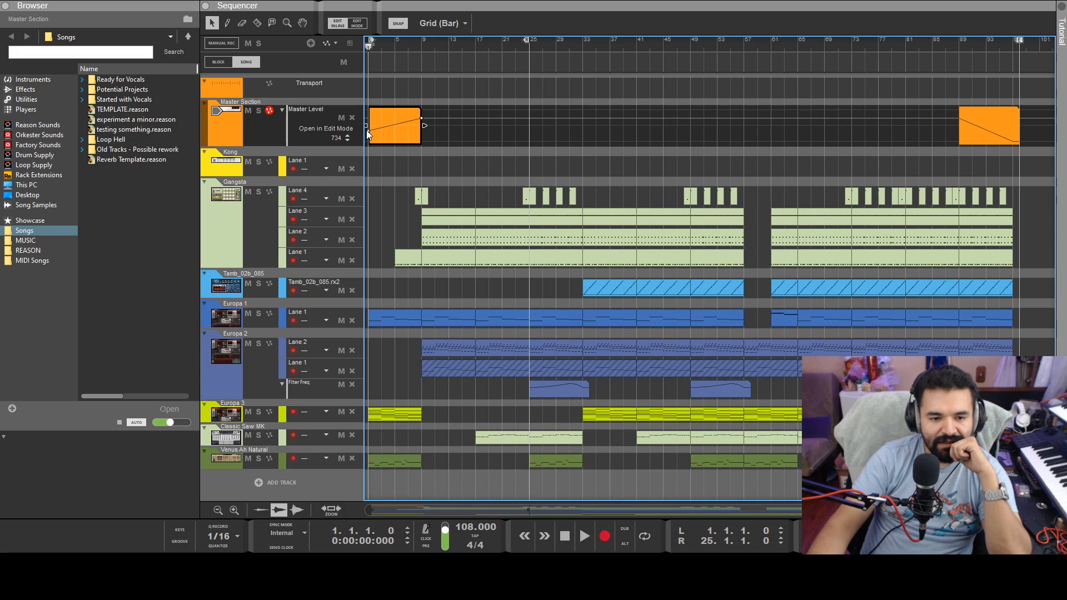
pyautogui.click(368, 132)
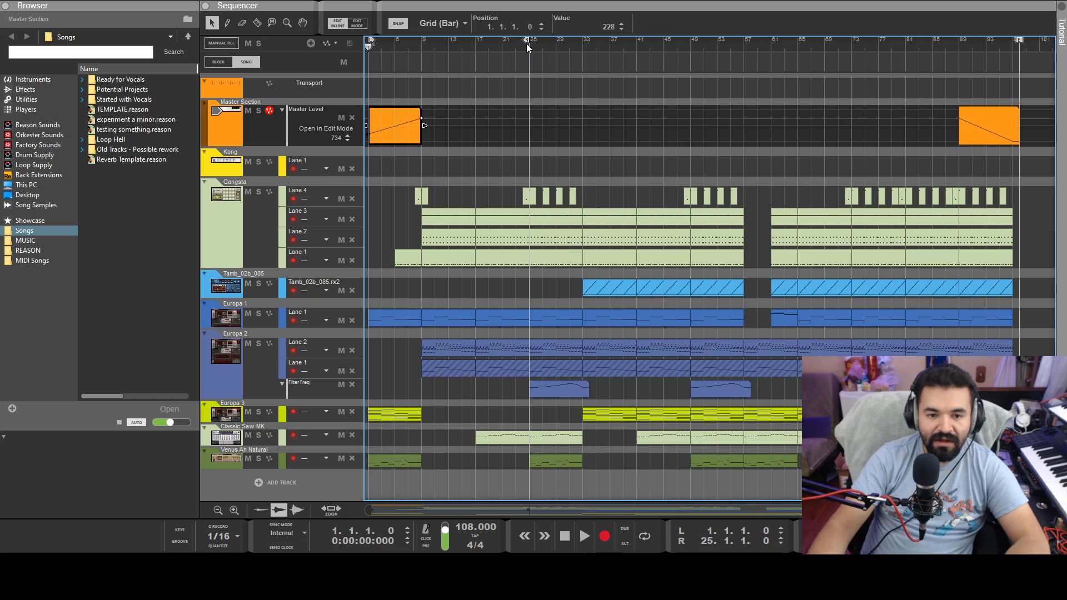
# - Set the loop locators to bars 9 and 33, and play the song from the start to check the mix
pyautogui.moveTo(529, 43); pyautogui.dragTo(580, 42)
pyautogui.moveTo(371, 40); pyautogui.dragTo(422, 52)
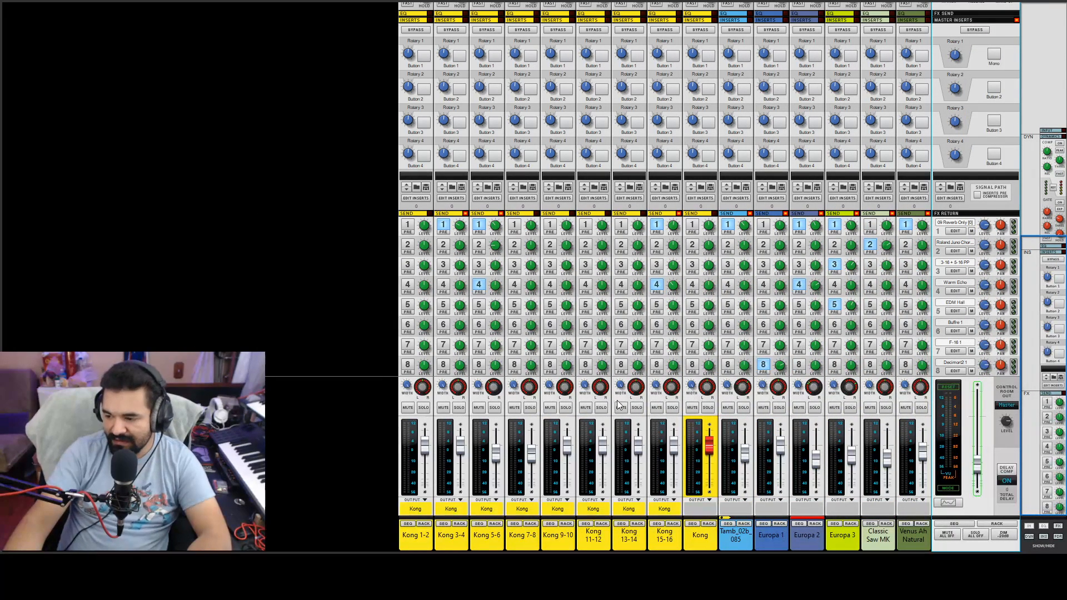
pyautogui.click(830, 440)
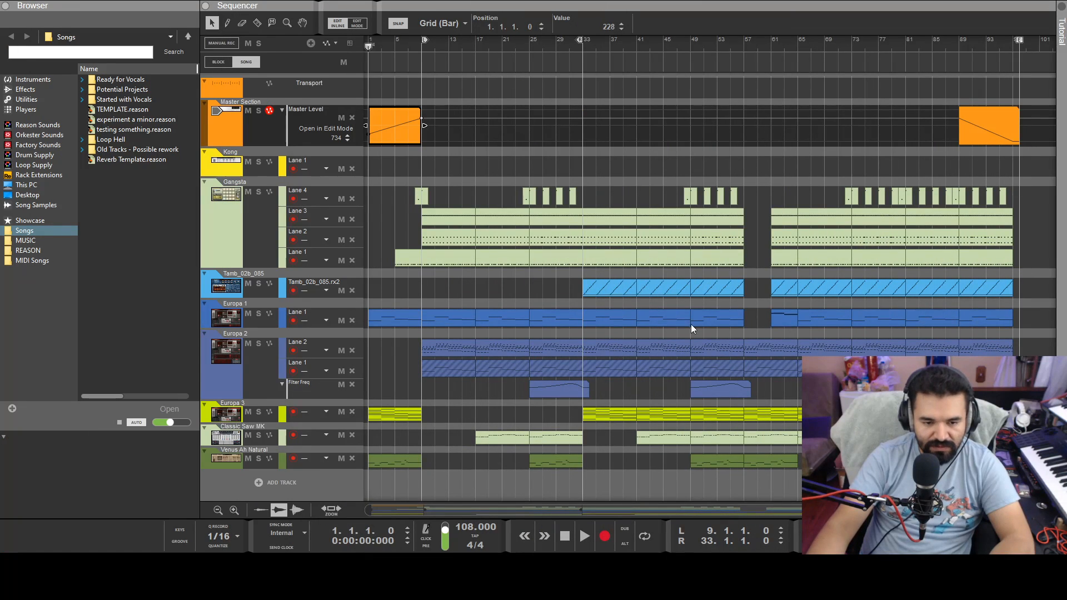
pyautogui.press('space')
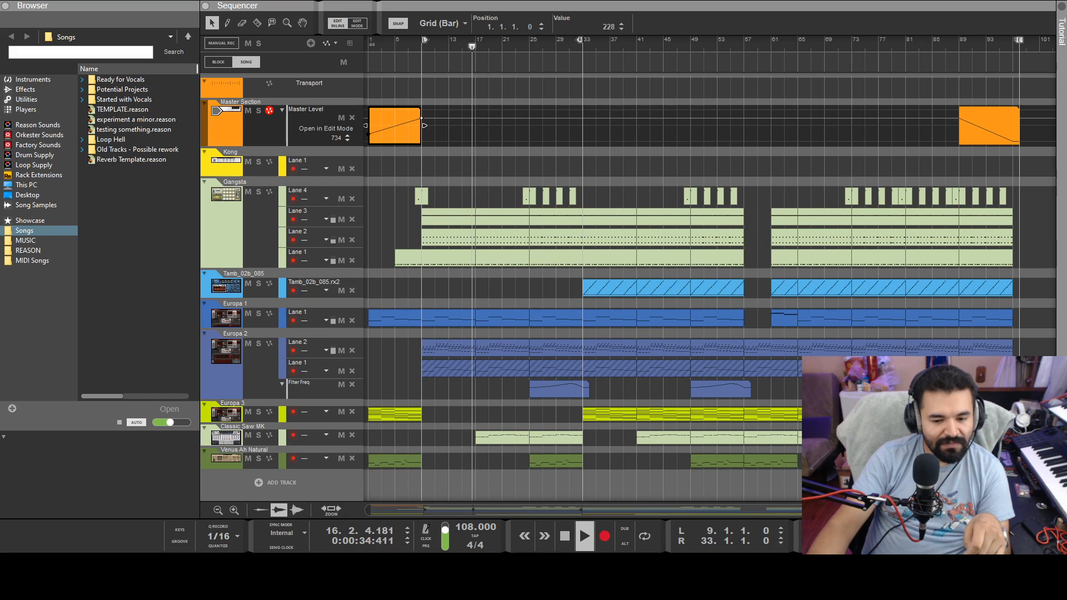
pyautogui.doubleClick(566, 535)
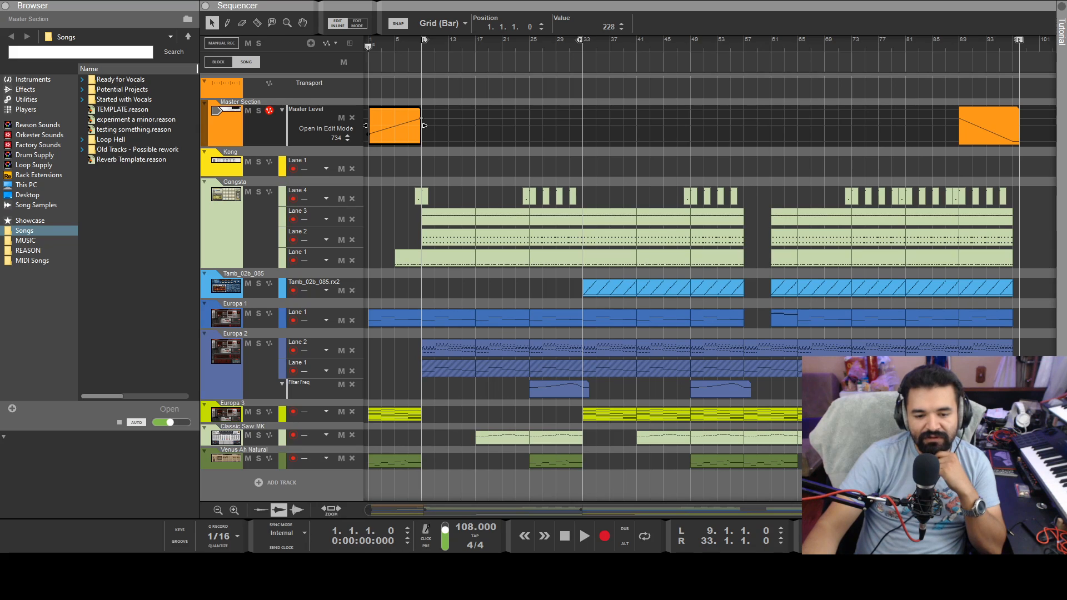
# - Select the Europa 2 Filter Freq clip at bar 25 and play the arrangement from the start to review it
pyautogui.click(555, 387)
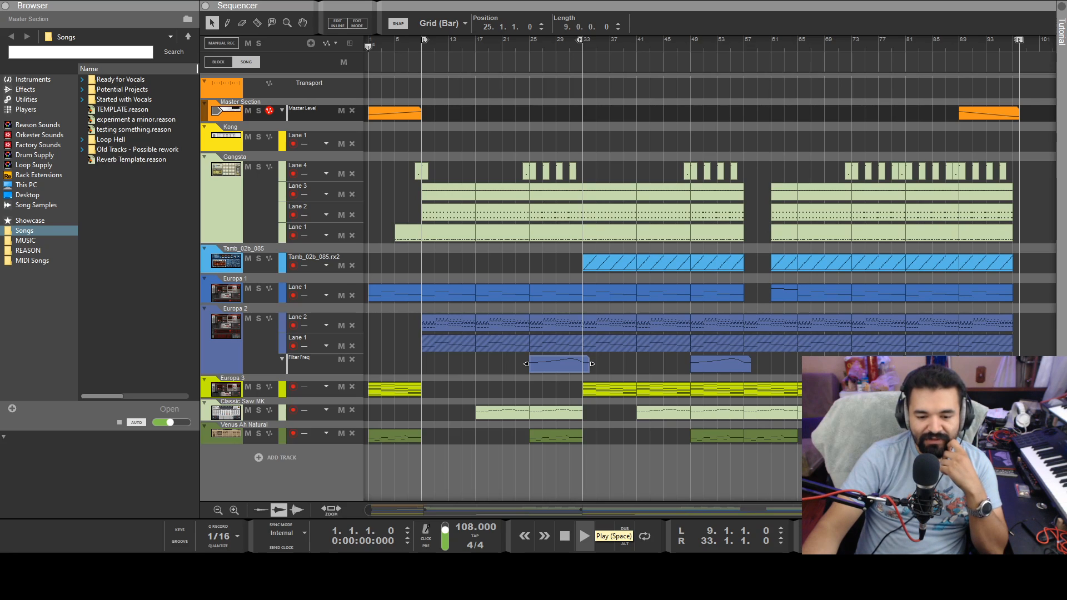
pyautogui.click(565, 537)
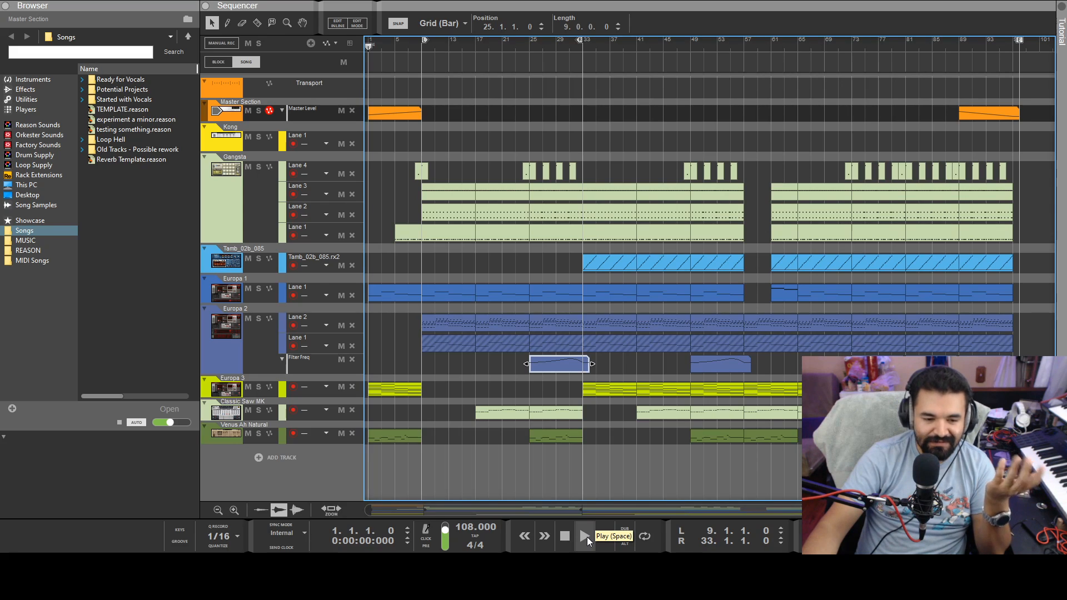
pyautogui.click(585, 537)
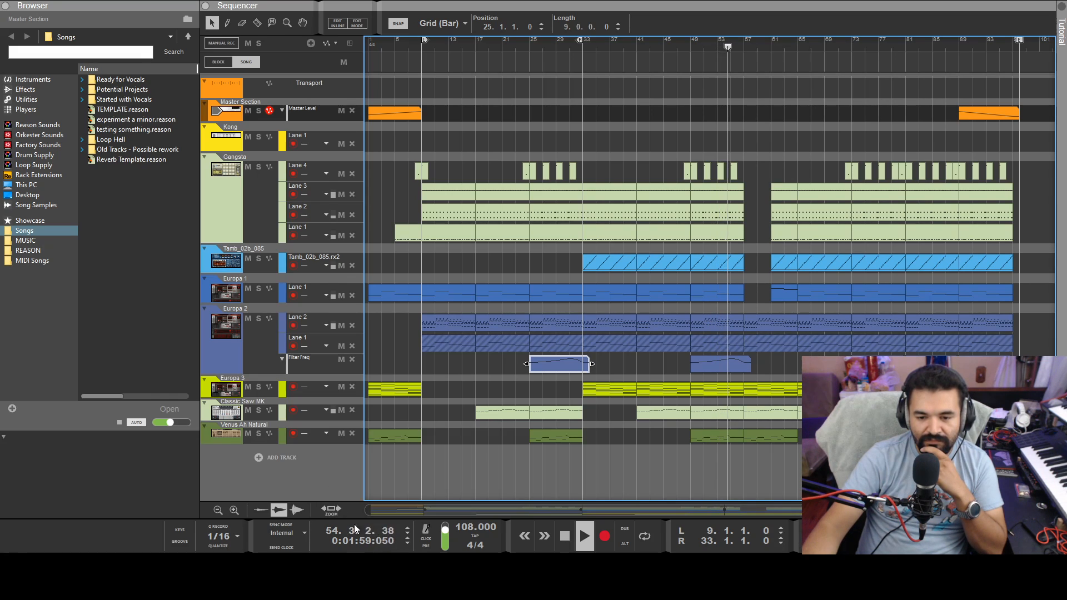
# - Shorten the Europa 2 Filter Freq clip at bar 49 to 8 bars and copy it to bar 57
pyautogui.click(725, 362)
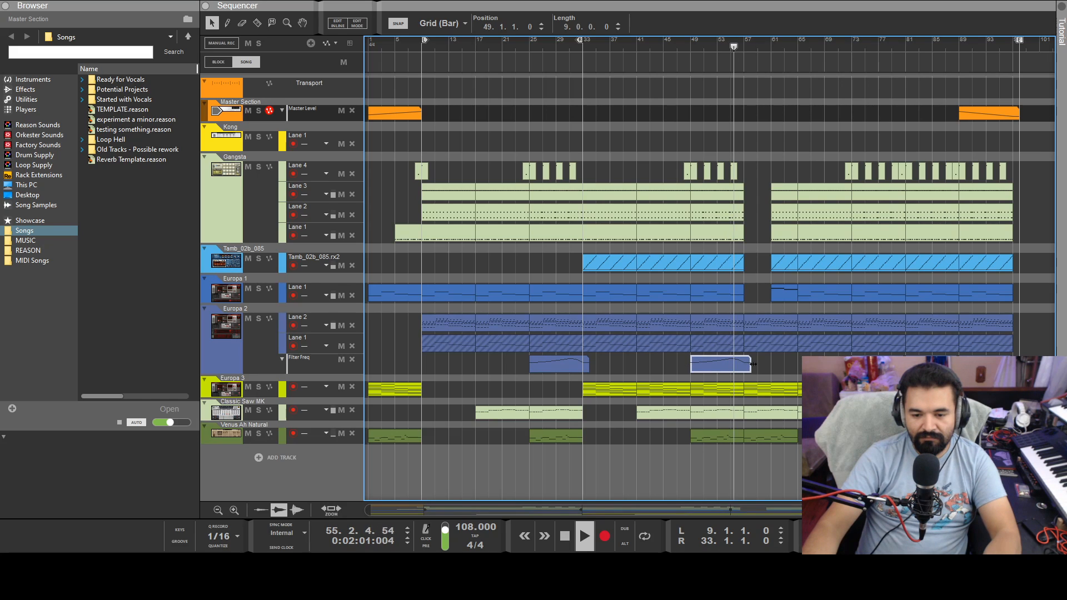
pyautogui.moveTo(708, 368); pyautogui.dragTo(757, 373)
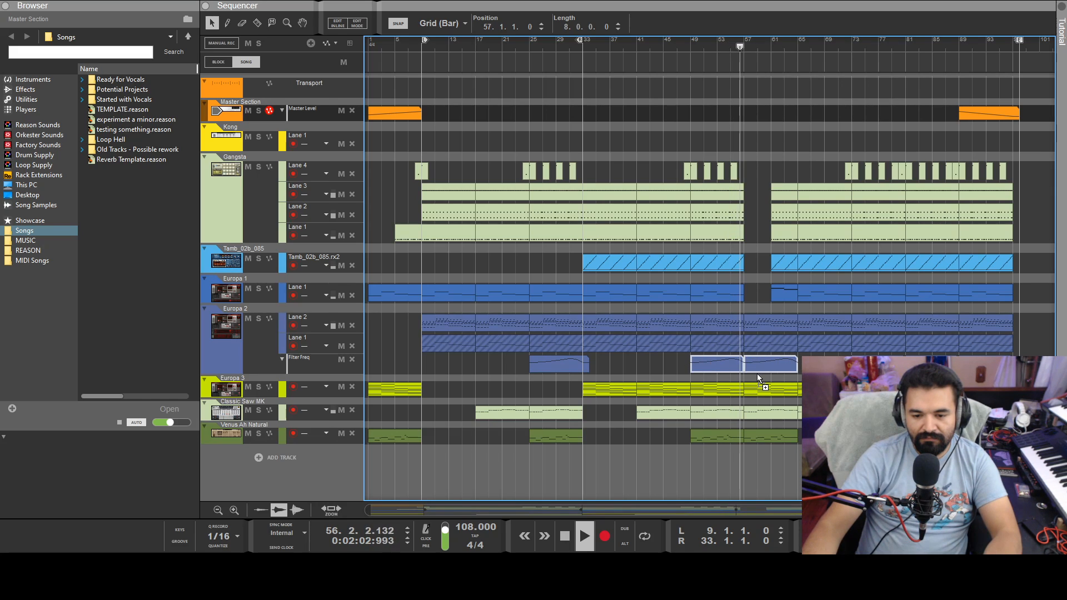
pyautogui.click(677, 485)
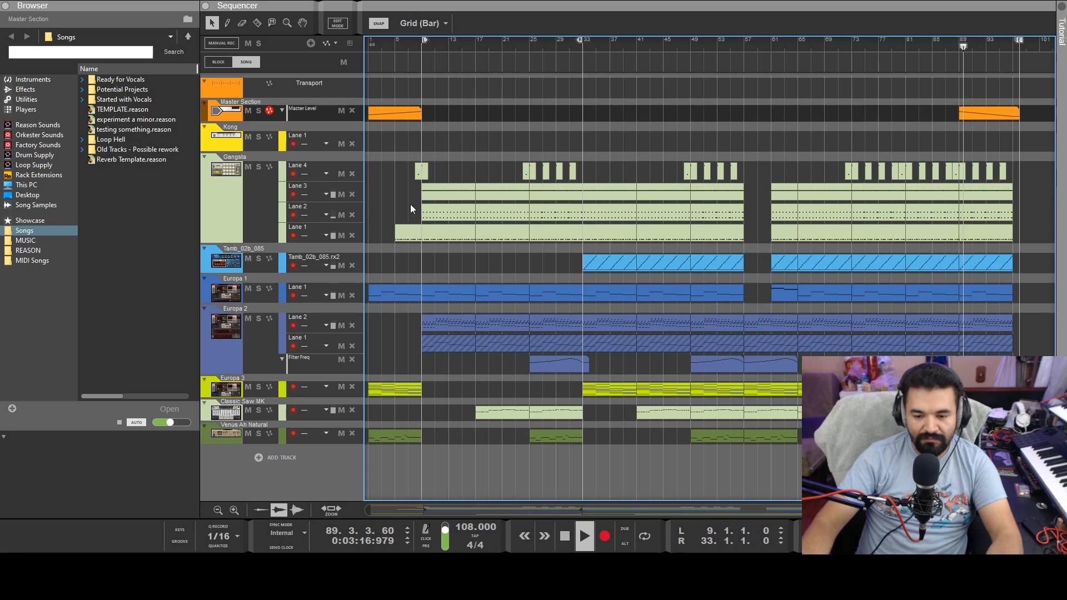
pyautogui.doubleClick(564, 537)
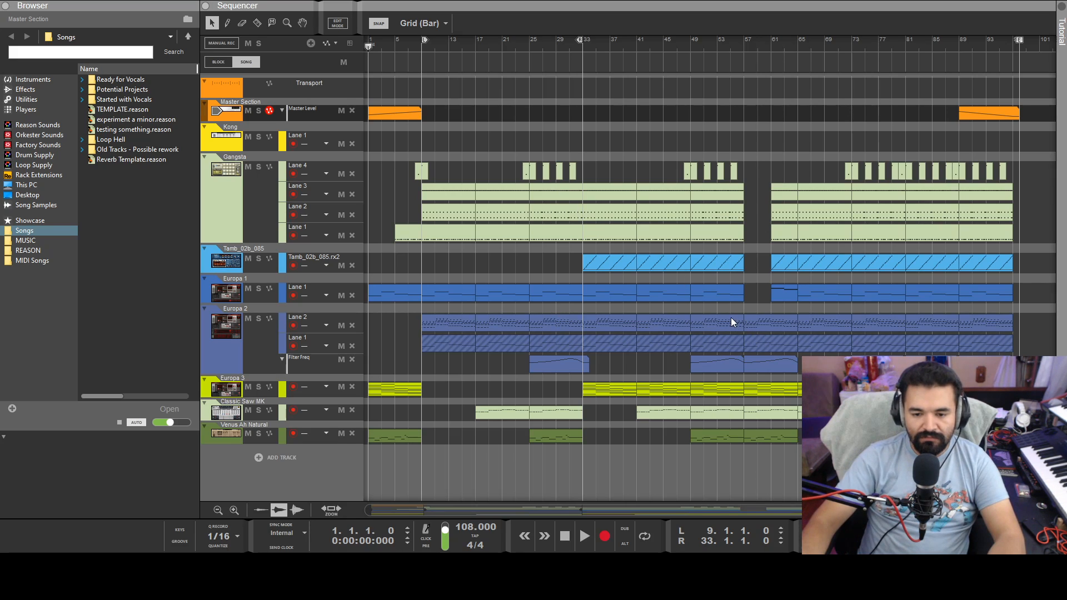
# - Export the arranged song as an audio file
pyautogui.click(12, 0)
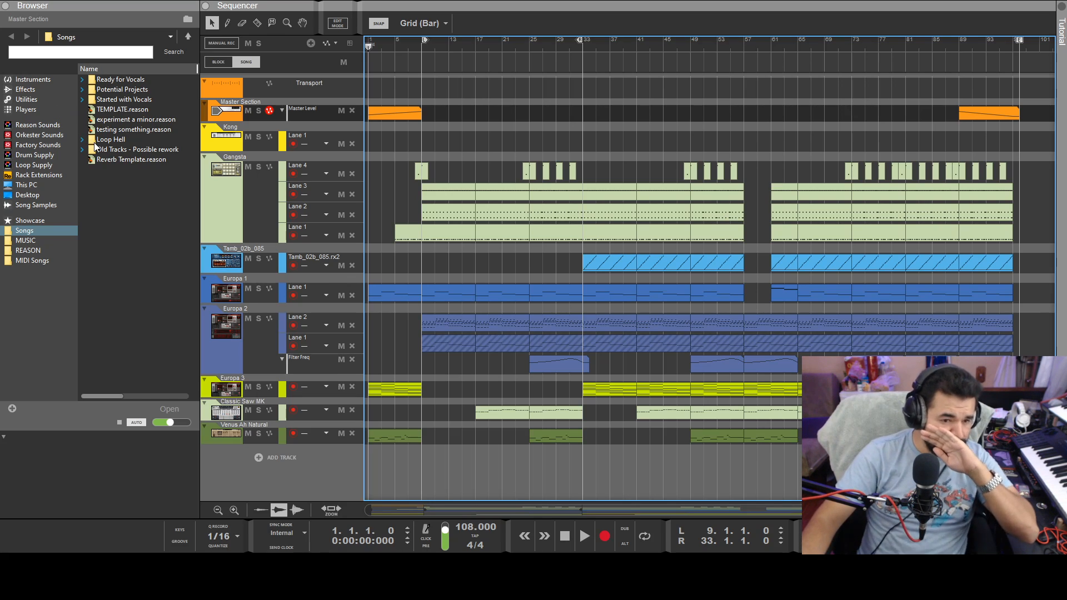
pyautogui.click(102, 210)
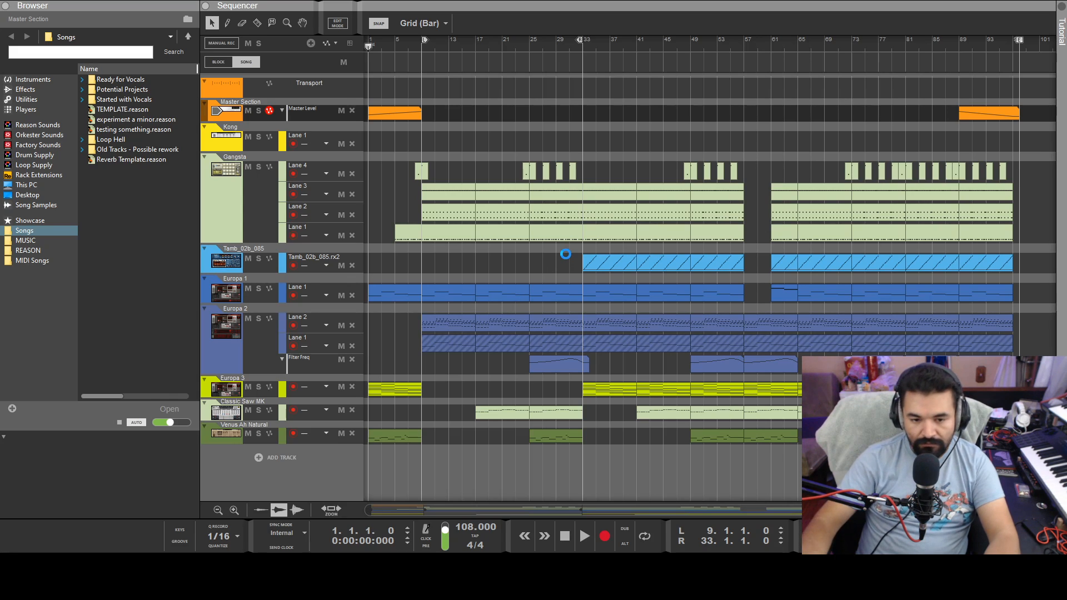
pyautogui.press('space')
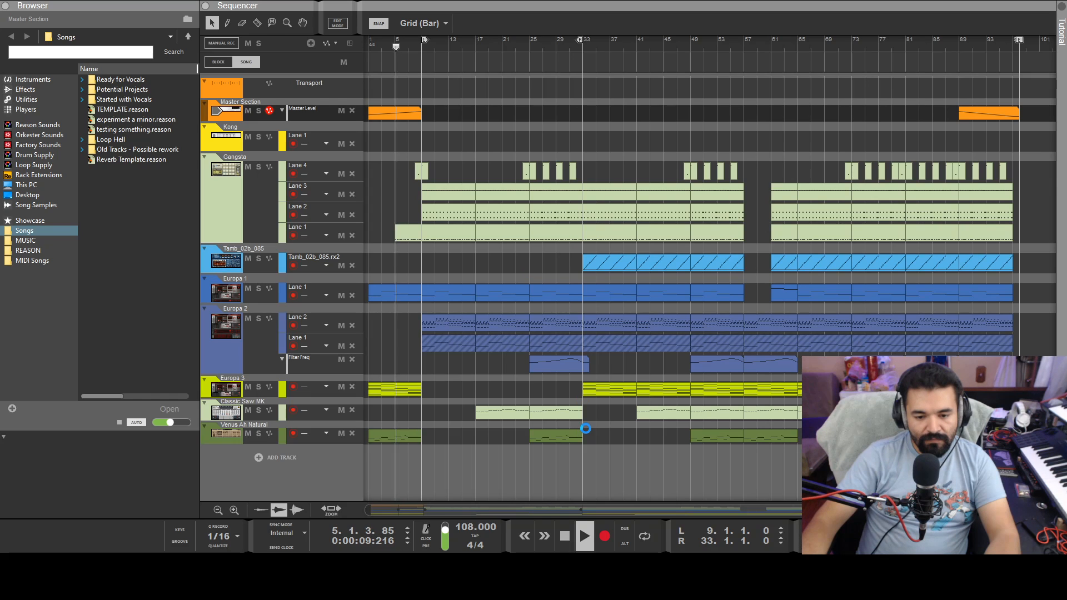